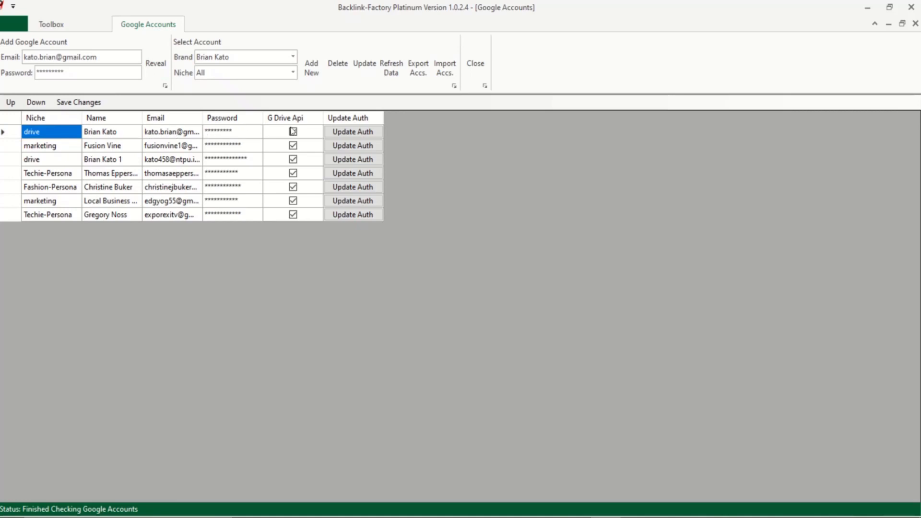
# - Close and reopen the Google Accounts tool and refresh its account data
pyautogui.click(352, 131)
pyautogui.click(477, 66)
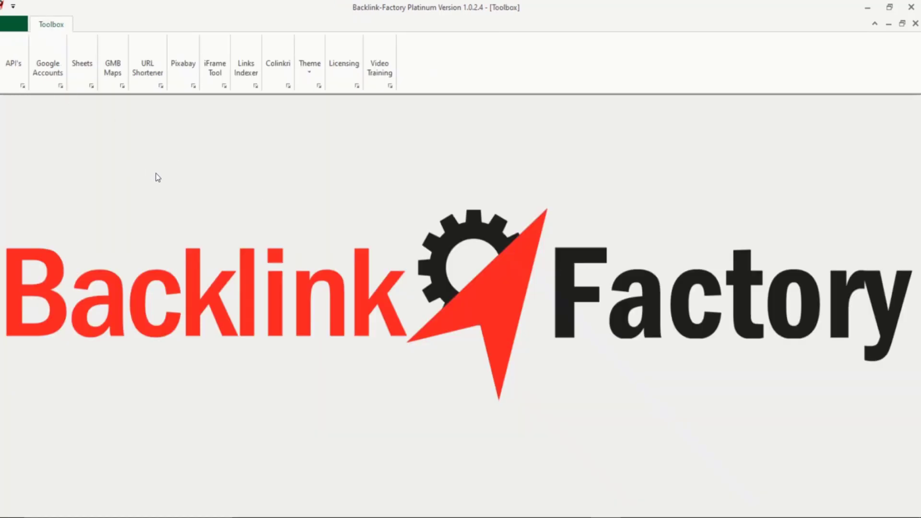
pyautogui.click(43, 66)
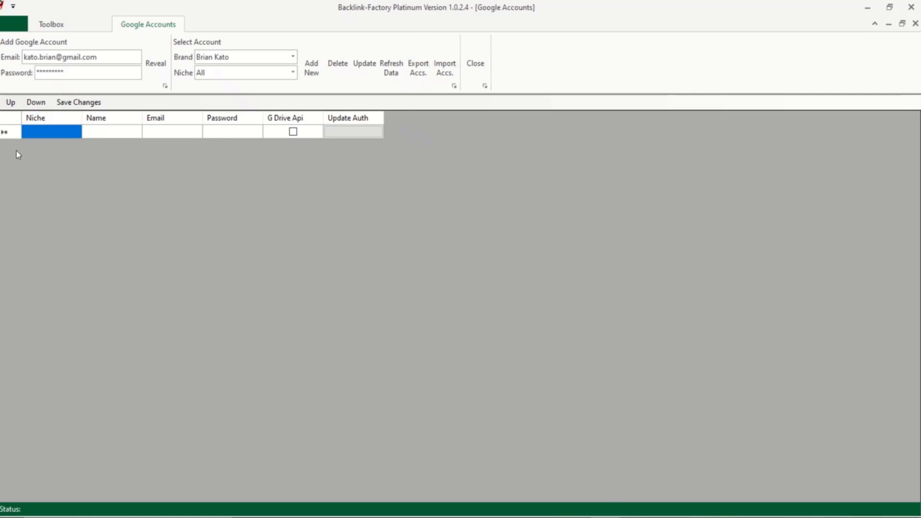
pyautogui.click(389, 72)
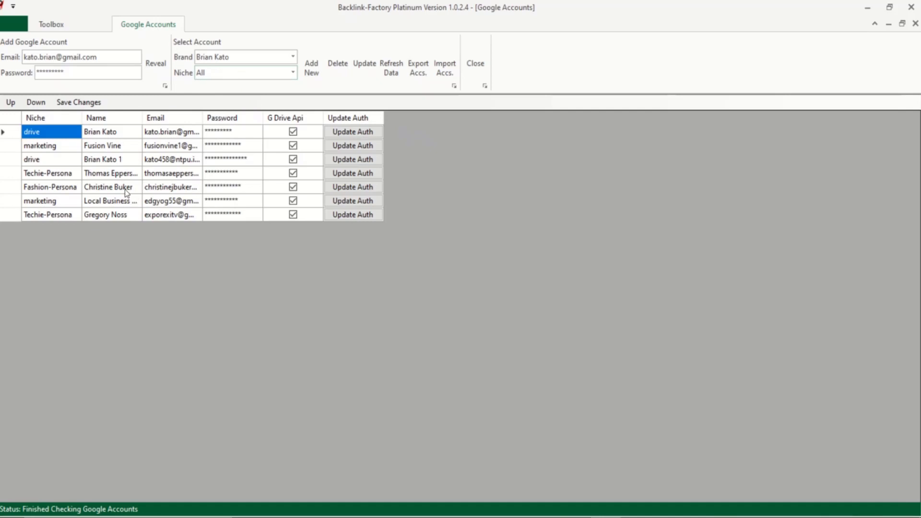
# - Review the accounts in the Techie-Persona niche and the Local Business Rankers account in the marketing niche
pyautogui.click(60, 175)
pyautogui.click(52, 214)
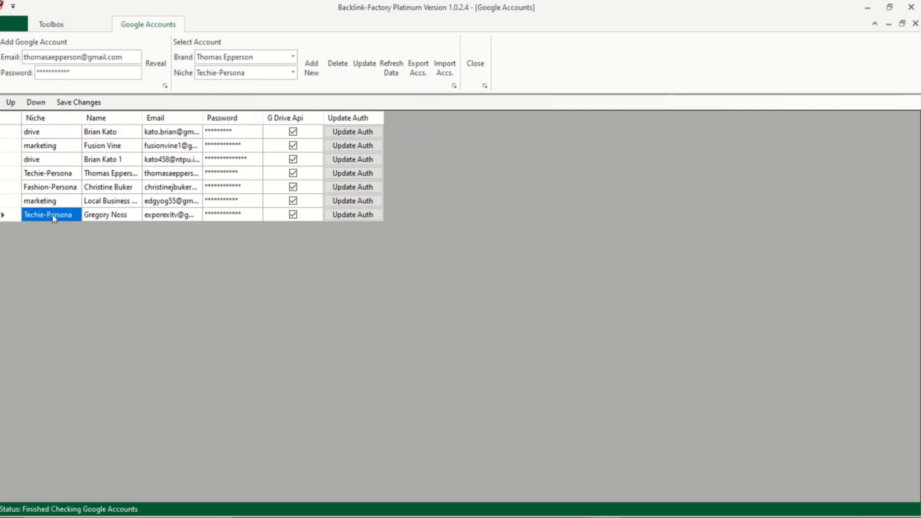
pyautogui.click(53, 214)
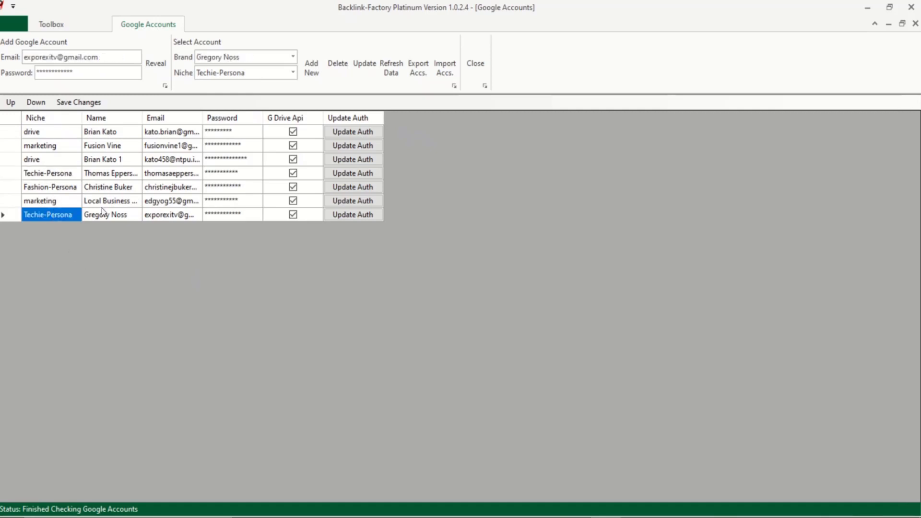
pyautogui.click(58, 201)
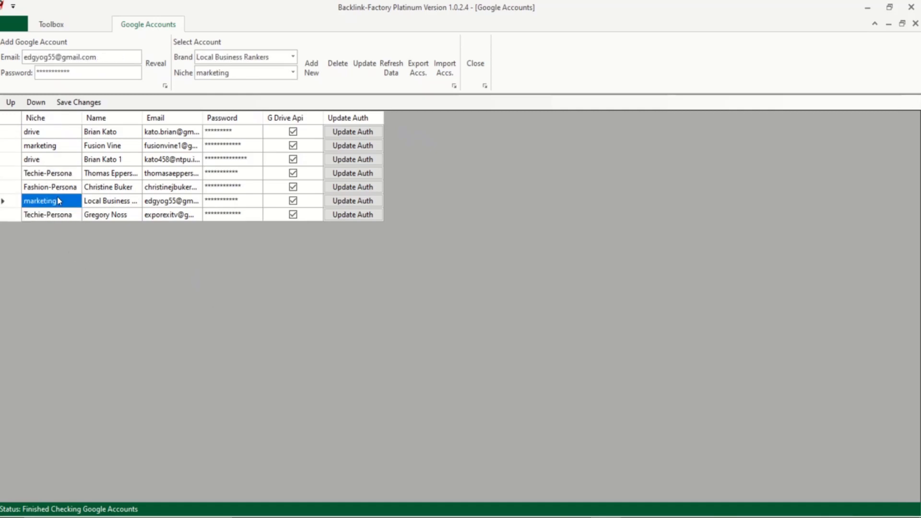
# - Open the Sheets tool, filter the accounts by the Techie-Persona niche and check which brands are offered
pyautogui.click(50, 24)
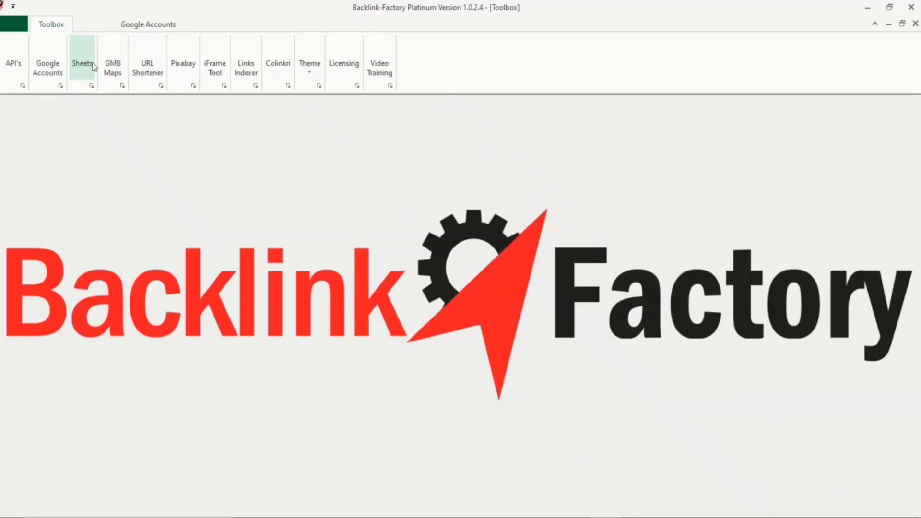
pyautogui.click(93, 63)
pyautogui.click(256, 73)
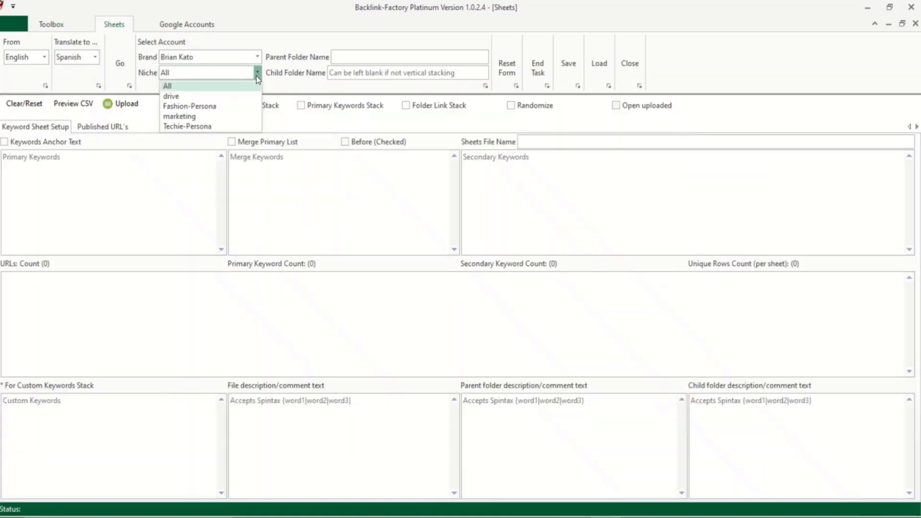
pyautogui.click(190, 127)
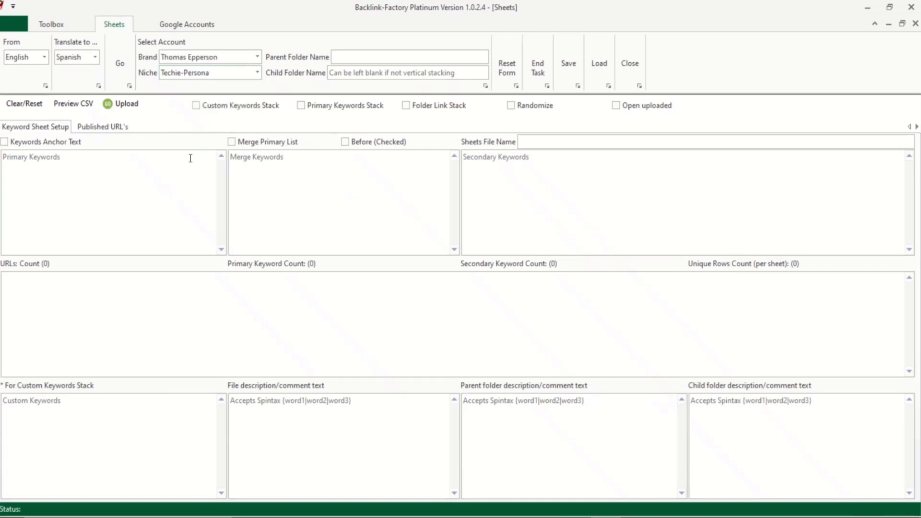
pyautogui.click(251, 60)
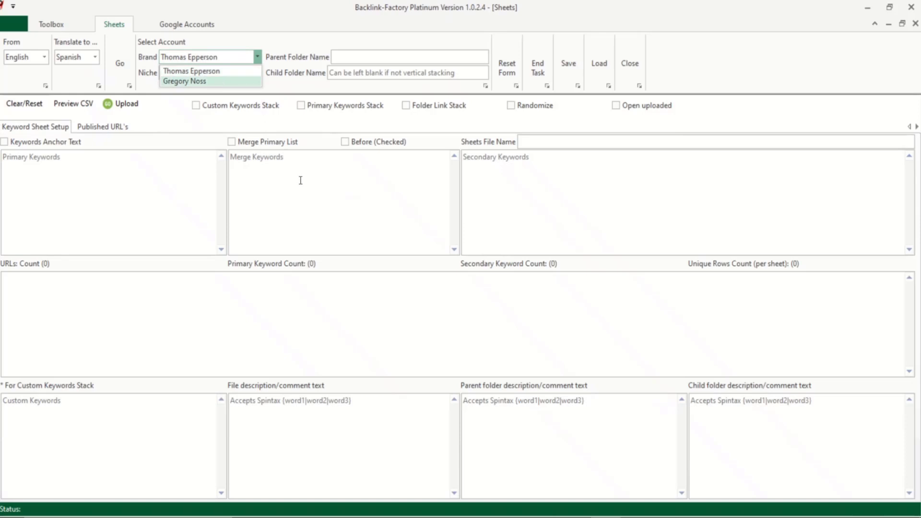
pyautogui.click(301, 181)
# - Set the account niche filter to All and review the brands available for it
pyautogui.click(256, 73)
pyautogui.click(206, 86)
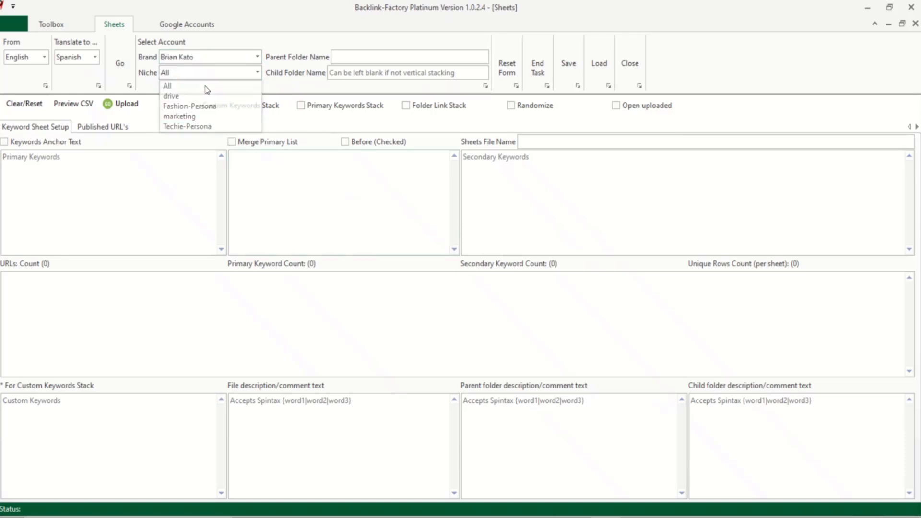
pyautogui.click(258, 58)
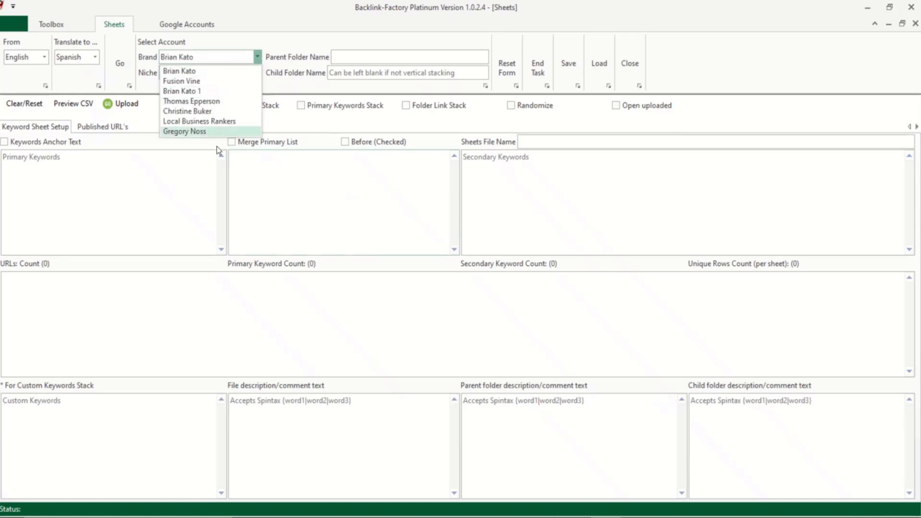
pyautogui.click(341, 200)
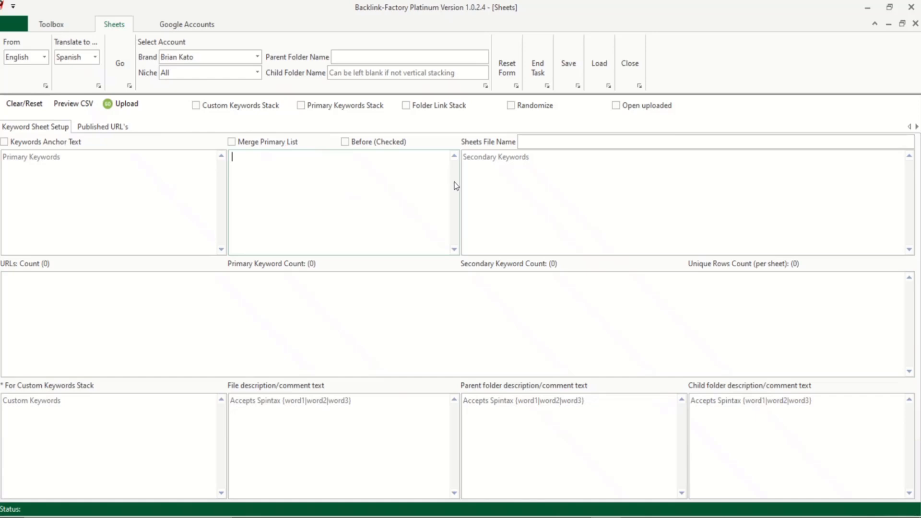
# - Switch to the Chrome window with SEMrush and open draw.io in a new tab
pyautogui.click(486, 517)
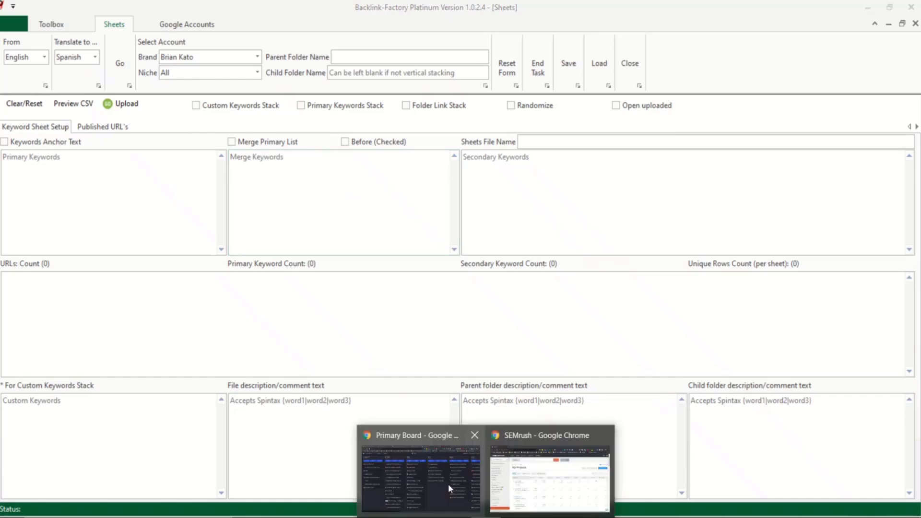
pyautogui.click(555, 478)
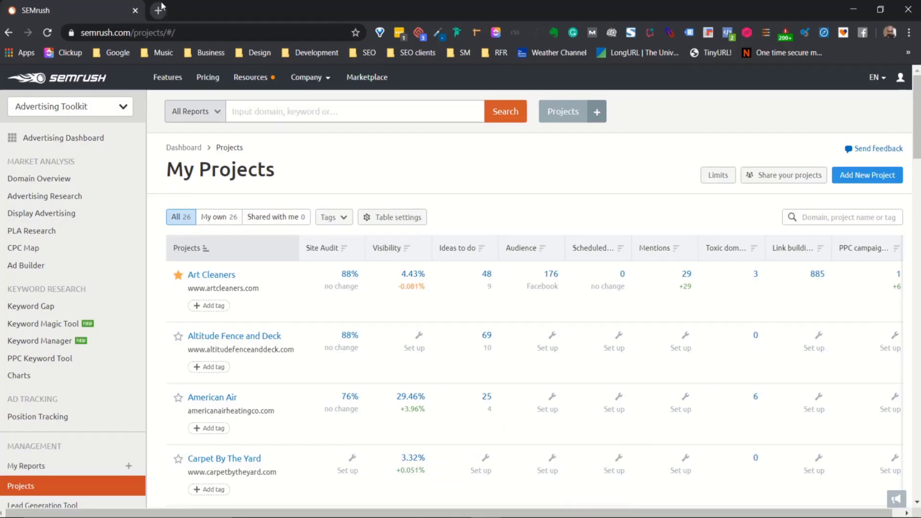
pyautogui.hotkey('ctrl', 't')
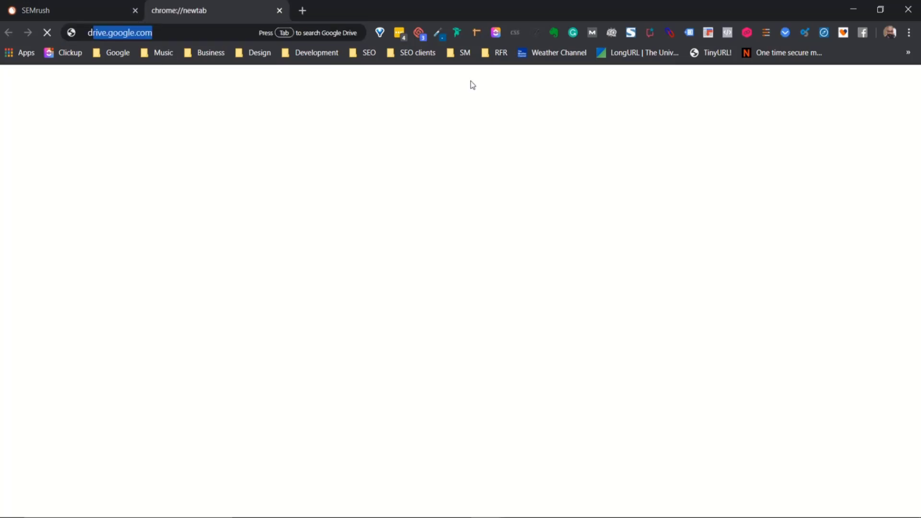
pyautogui.write('draw.io')
pyautogui.press('Return')
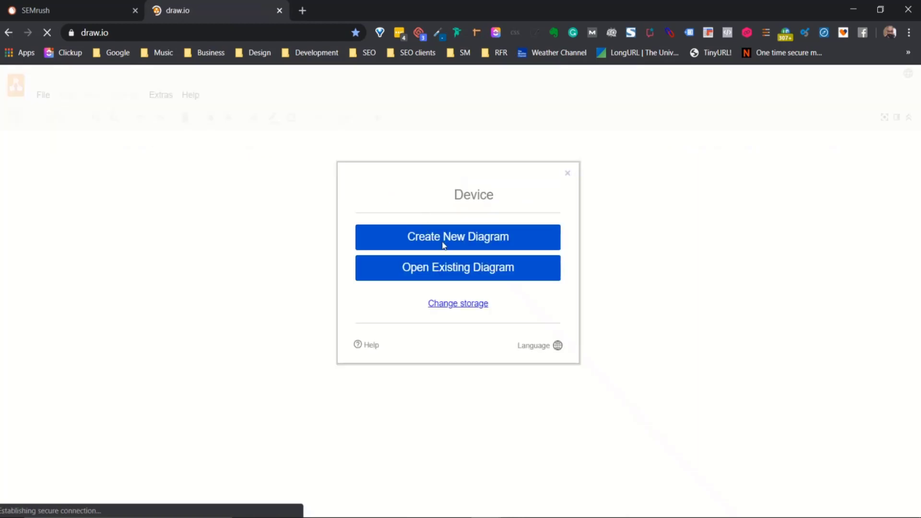
# - Create a new blank diagram with the filename BLF_diagram_2020.01.23.drawio
pyautogui.click(456, 240)
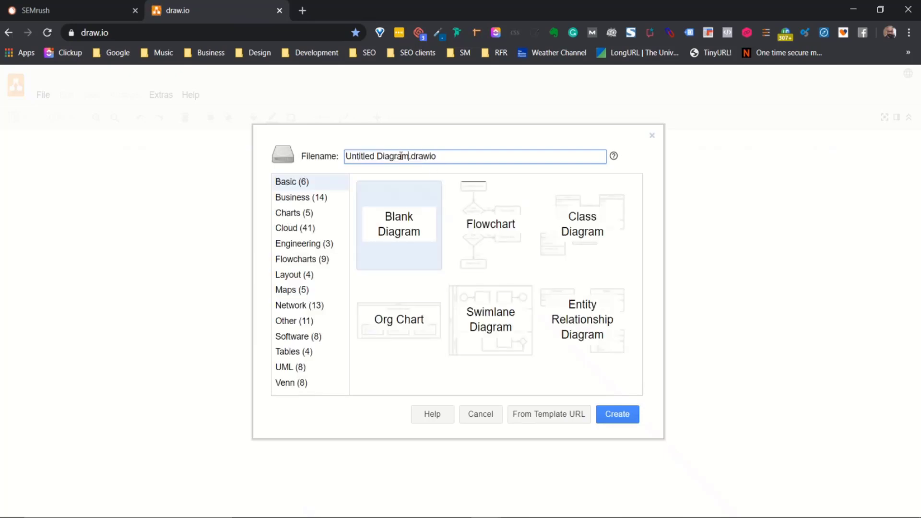
pyautogui.moveTo(408, 151); pyautogui.dragTo(327, 158)
pyautogui.write('BLF')
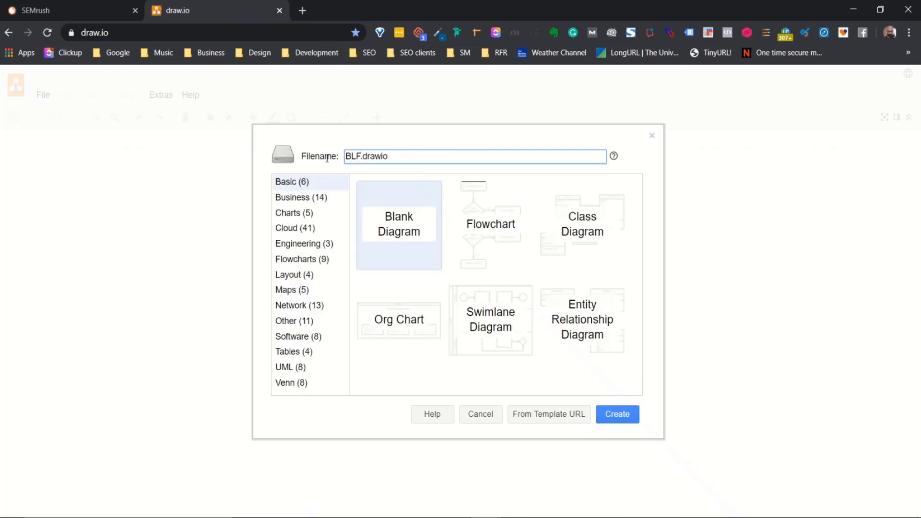
pyautogui.write('_dia')
pyautogui.write('gram')
pyautogui.write('_2020.01')
pyautogui.write('.23')
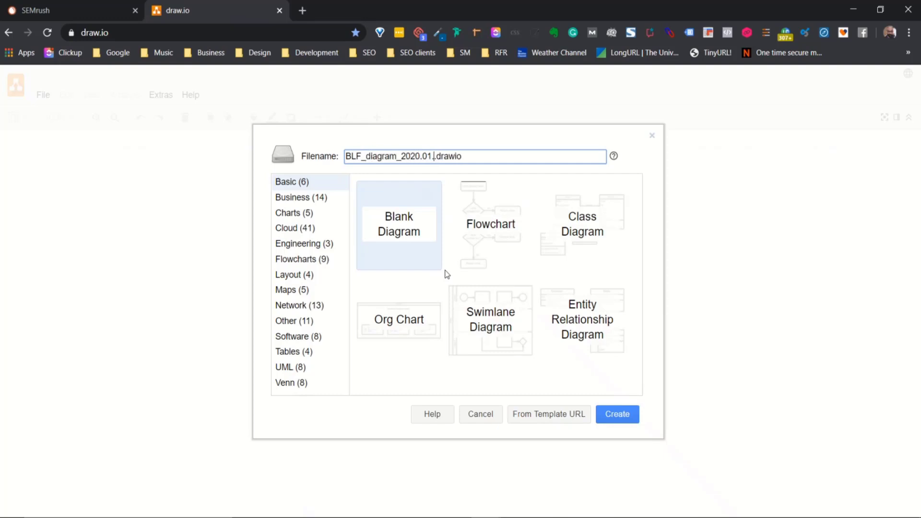
pyautogui.press('Return')
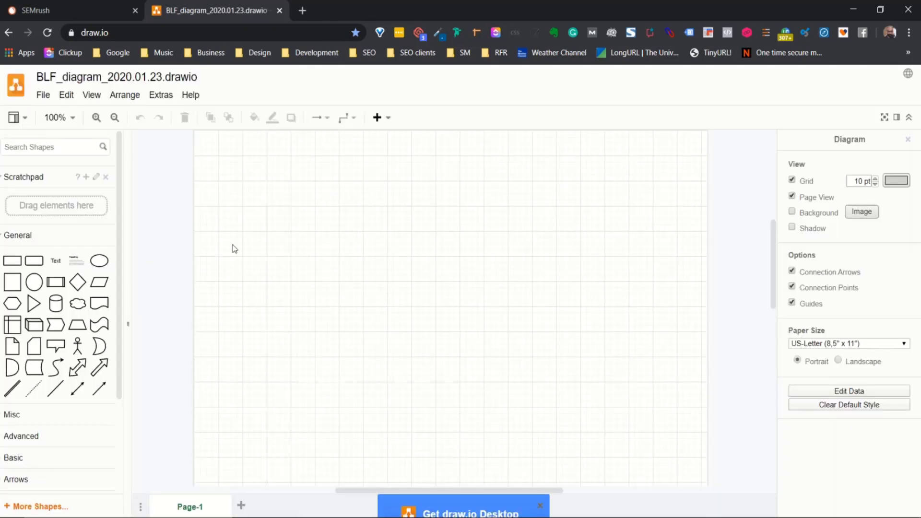
# - Add a rectangle near the page's upper middle, label it "Brand -OR- Primary Keyword" and widen it so the label fits one line
pyautogui.click(12, 261)
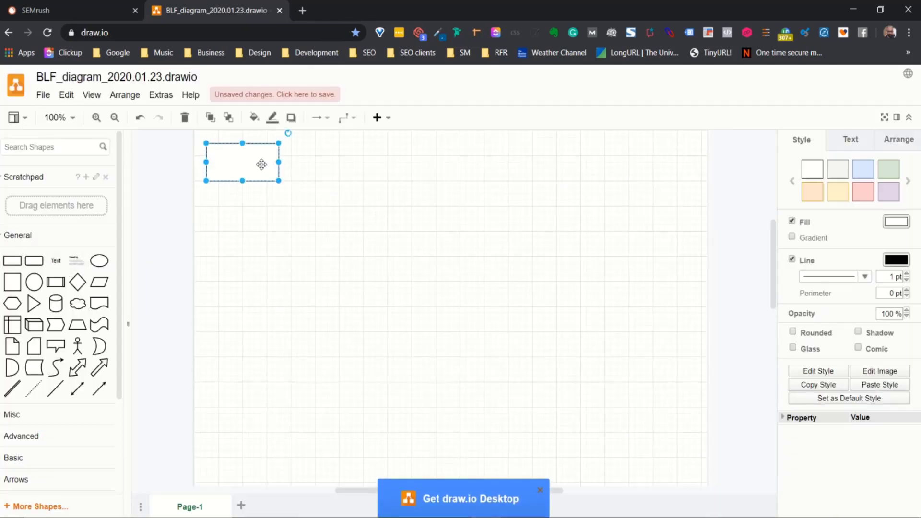
pyautogui.moveTo(259, 161); pyautogui.dragTo(432, 185)
pyautogui.doubleClick(432, 184)
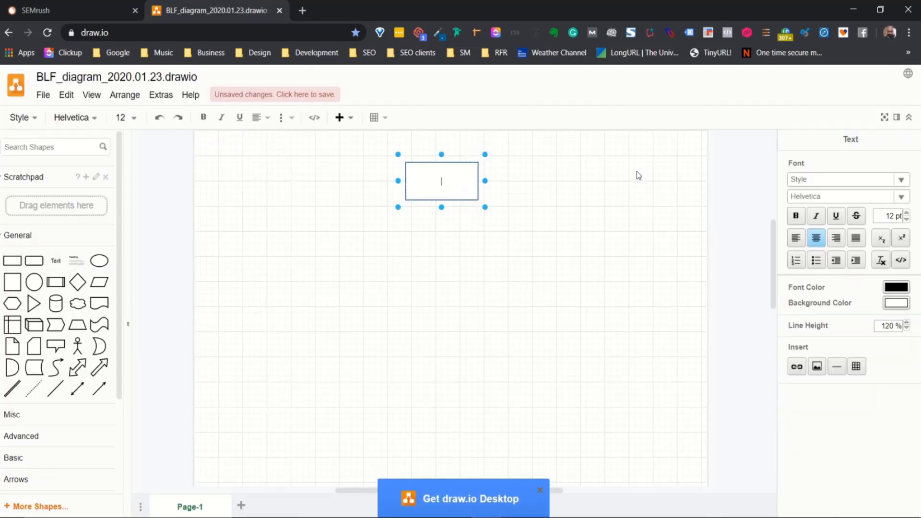
pyautogui.write('Brand -R')
pyautogui.press('BackSpace')
pyautogui.press('BackSpace')
pyautogui.press('BackSpace')
pyautogui.write('-OR')
pyautogui.write('- Primary Keyword')
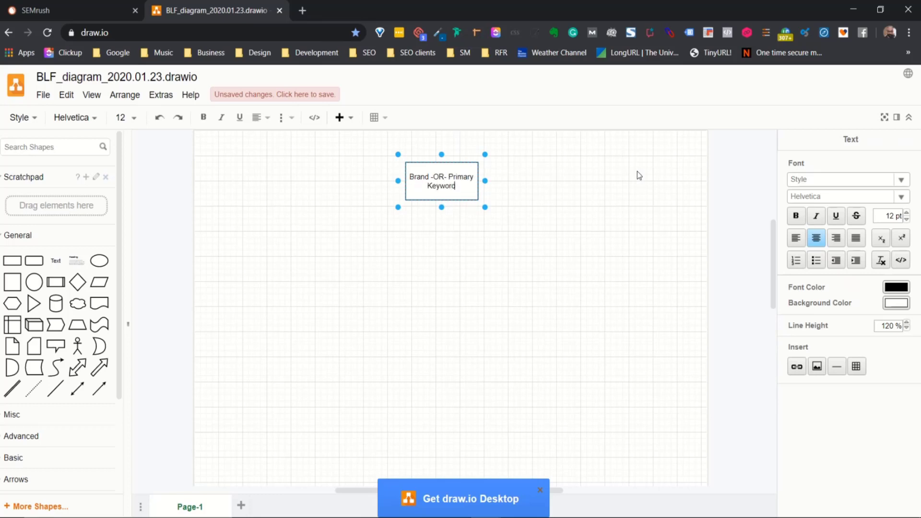
pyautogui.moveTo(485, 180); pyautogui.dragTo(531, 181)
pyautogui.click(544, 224)
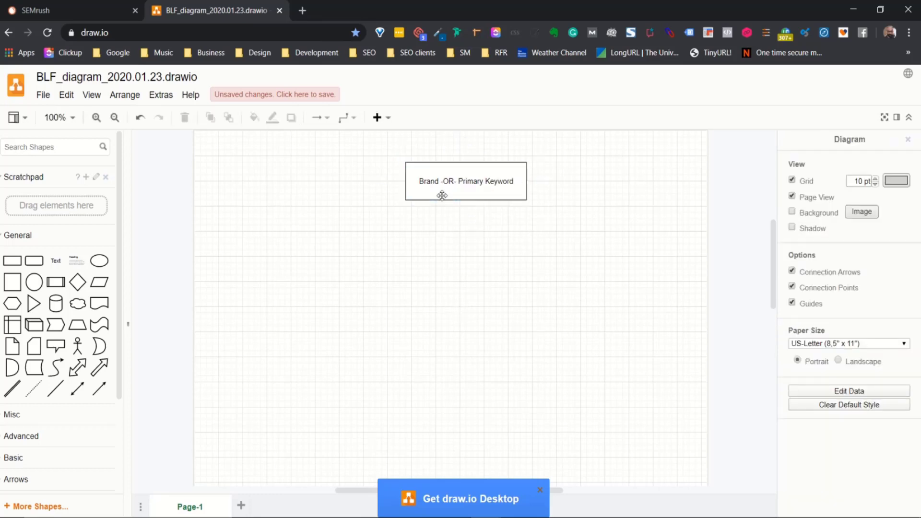
# - Add a second rectangle below the labelled one, duplicate it three times and arrange the four in an evenly spaced horizontal row
pyautogui.click(17, 266)
pyautogui.moveTo(444, 236); pyautogui.dragTo(315, 249)
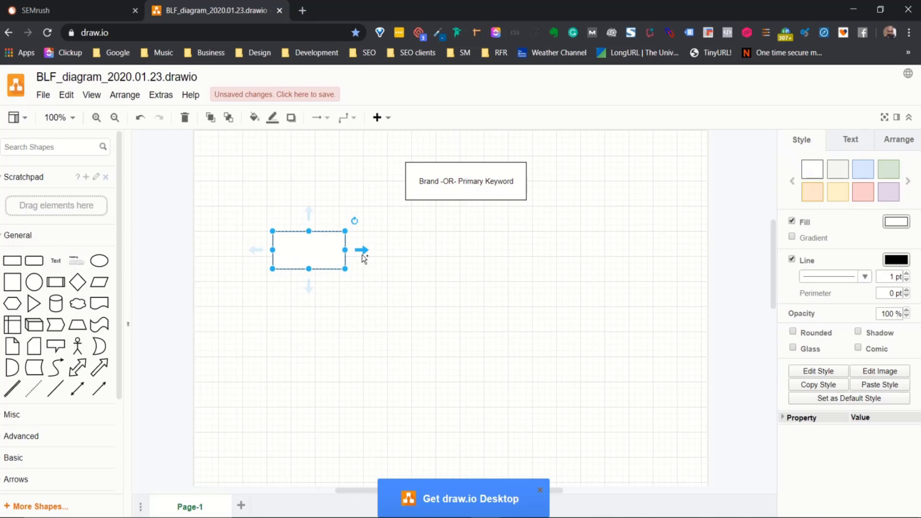
pyautogui.hotkey('ctrl', 'd')
pyautogui.hotkey('ctrl', 'd')
pyautogui.hotkey('ctrl', 'd')
pyautogui.click(498, 333)
pyautogui.moveTo(318, 275); pyautogui.dragTo(493, 252)
pyautogui.moveTo(378, 273); pyautogui.dragTo(580, 257)
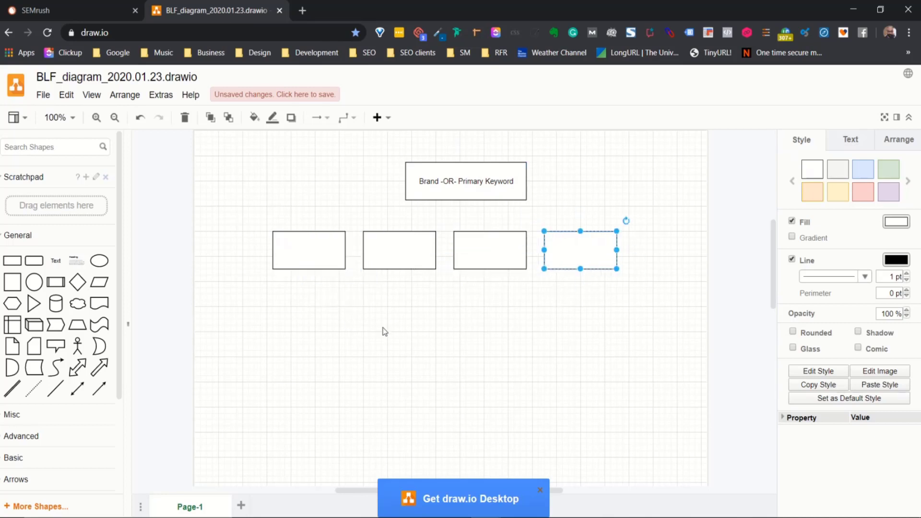
# - Enter "carpet" as label text in the first rectangle of the lower row
pyautogui.doubleClick(305, 250)
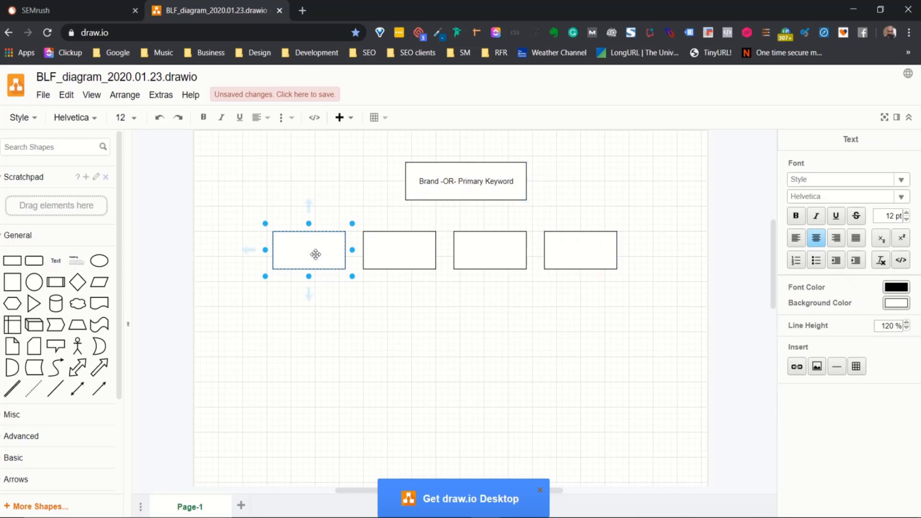
pyautogui.write('carpet')
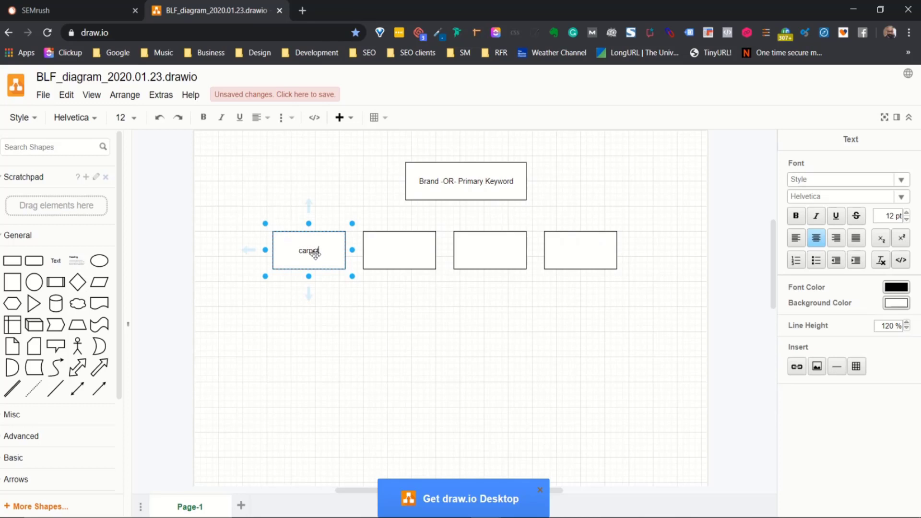
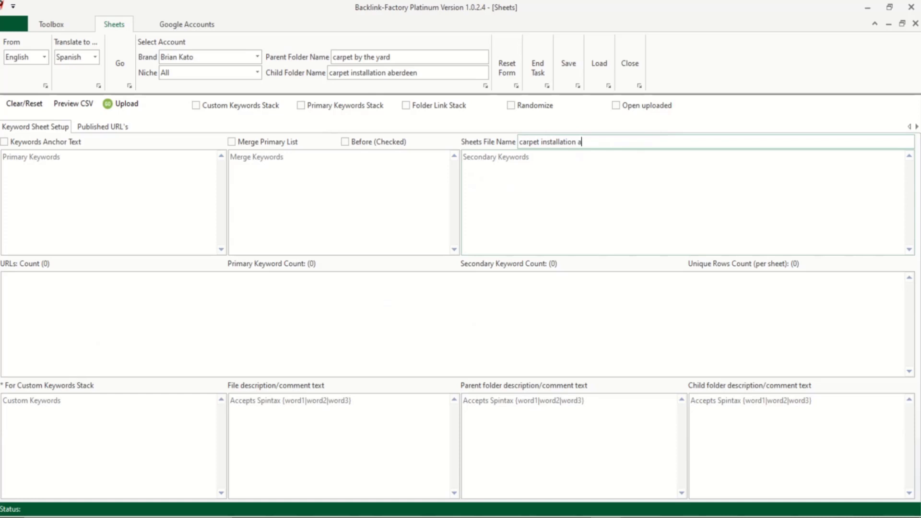
# - Set the Sheets File Name to "carpet wholesaler aberdeen"
pyautogui.write('berdeen')
pyautogui.click(578, 143)
pyautogui.press('BackSpace')
pyautogui.press('BackSpace')
pyautogui.press('BackSpace')
pyautogui.press('BackSpace')
pyautogui.press('BackSpace')
pyautogui.write('er')
pyautogui.doubleClick(555, 142)
pyautogui.write('wholesaler')
# - Switch to the Chrome window with the BLF diagram and open trends.google.com in a new tab
pyautogui.click(518, 517)
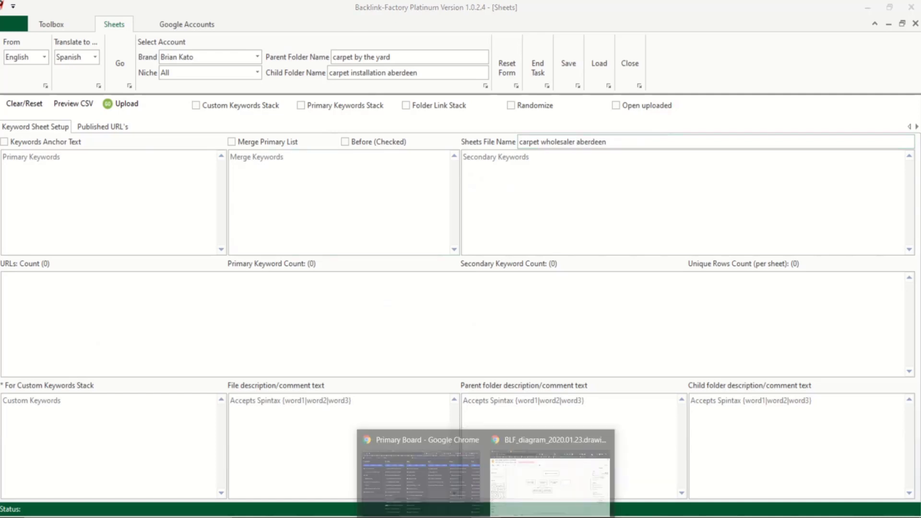
pyautogui.click(547, 490)
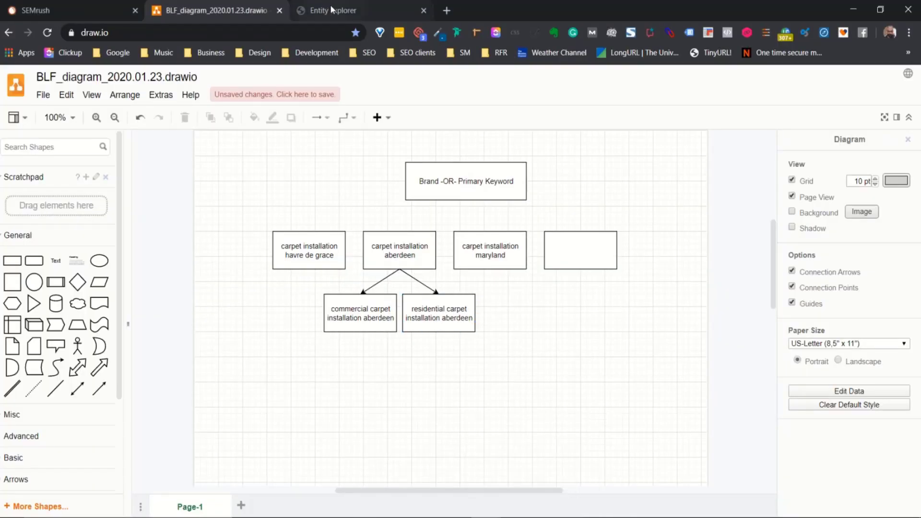
pyautogui.click(330, 6)
pyautogui.click(448, 13)
pyautogui.write('trends.goo')
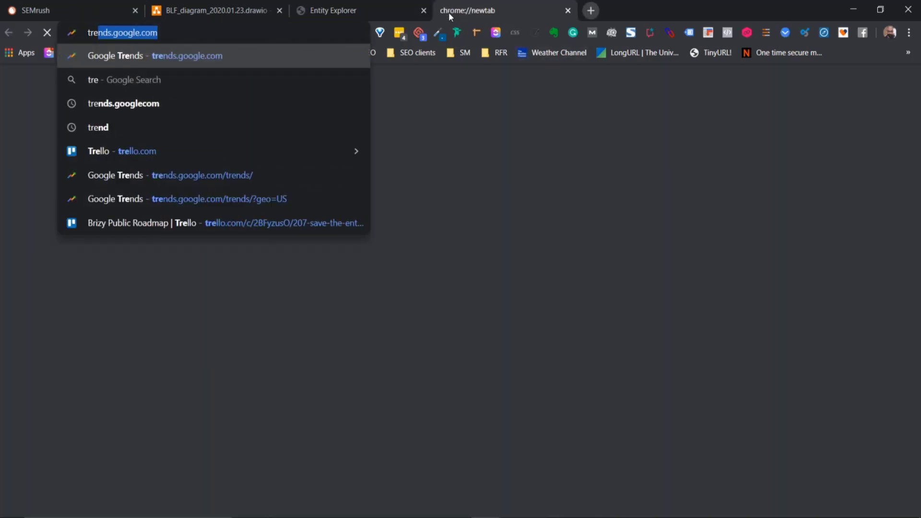
pyautogui.write('gle.com')
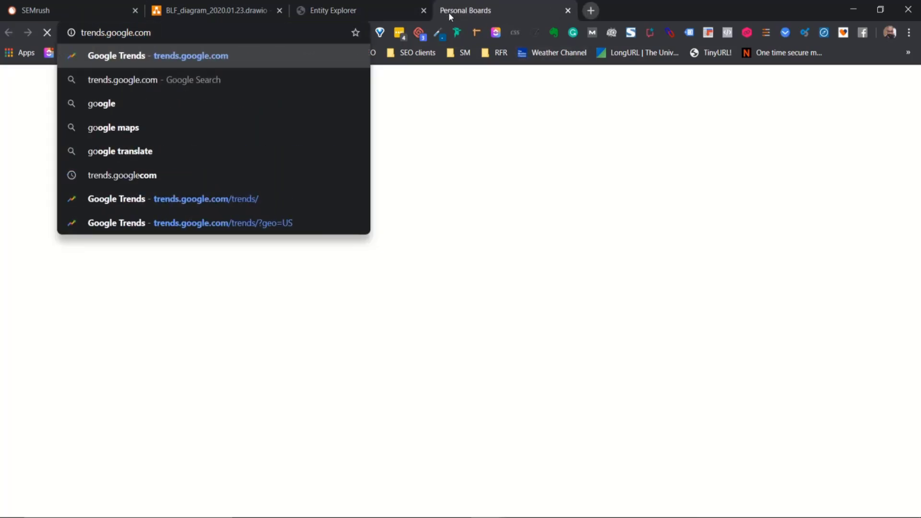
pyautogui.press('Return')
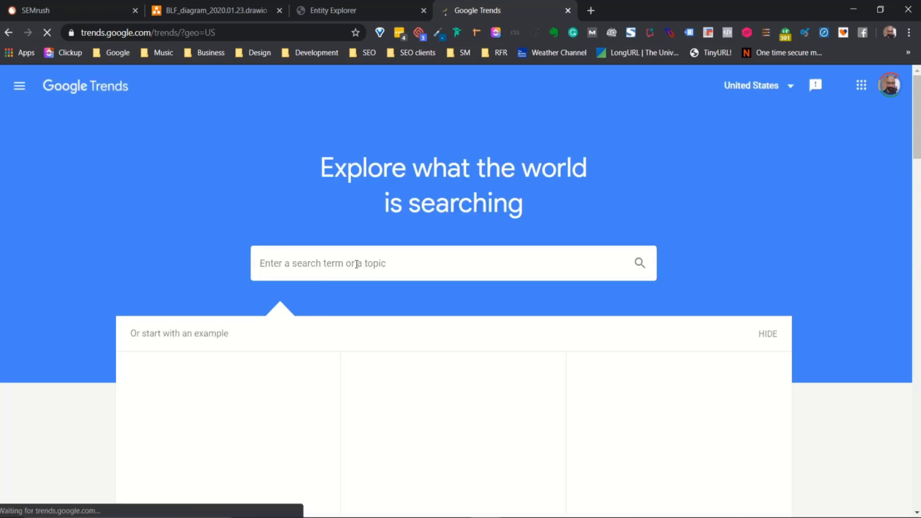
# - Explore the search term "carpet installer" in Google Trends
pyautogui.write('carpet ')
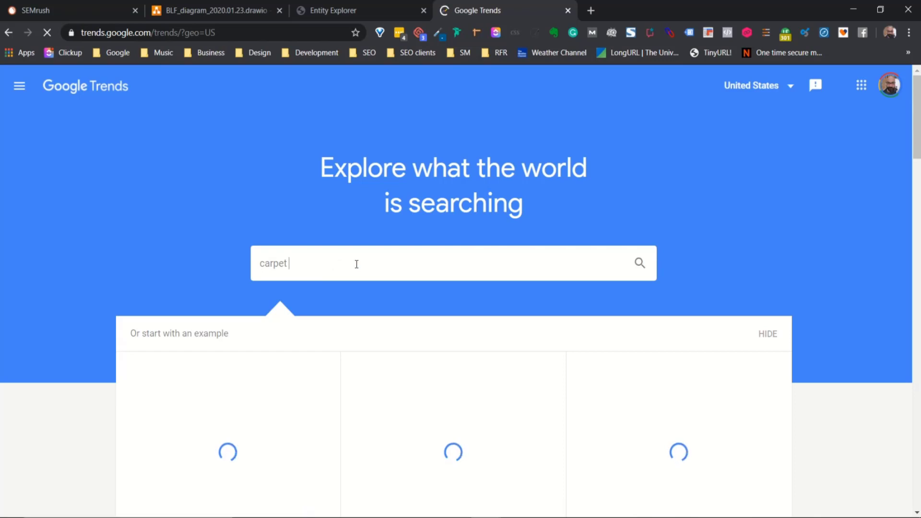
pyautogui.write('installer')
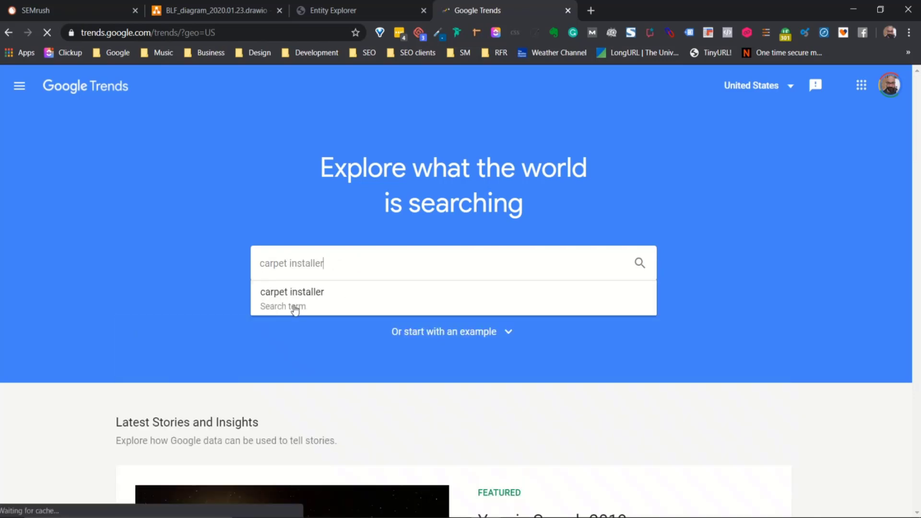
pyautogui.click(303, 298)
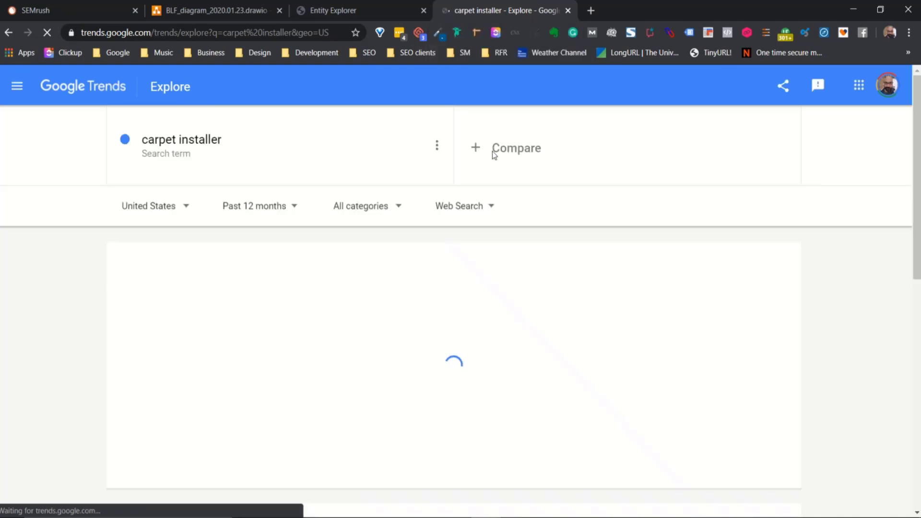
# - Add "carpet wholesaler" as a comparison term alongside "carpet installer"
pyautogui.click(518, 147)
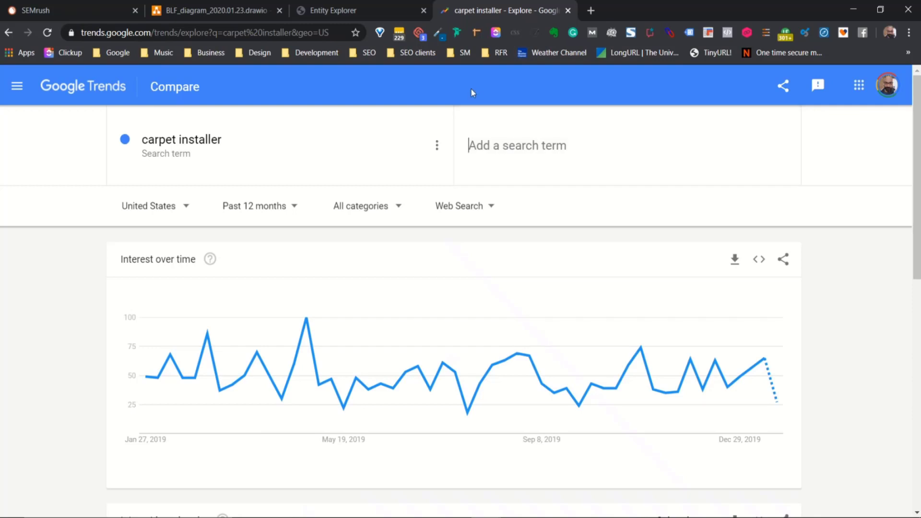
pyautogui.write('carpet')
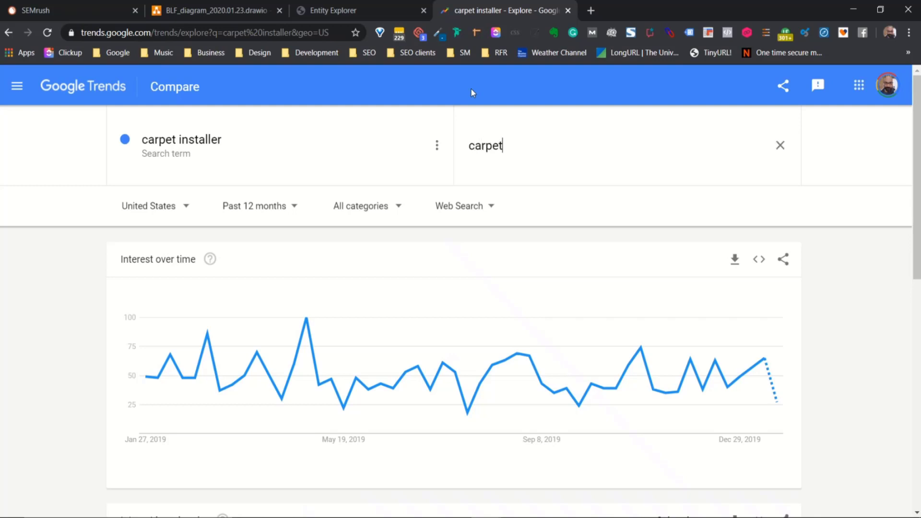
pyautogui.write(' whol')
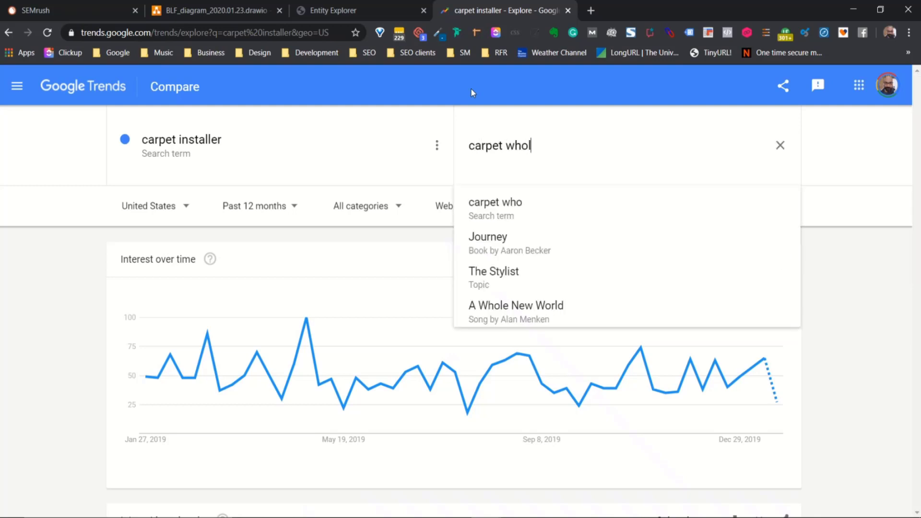
pyautogui.write('esaler')
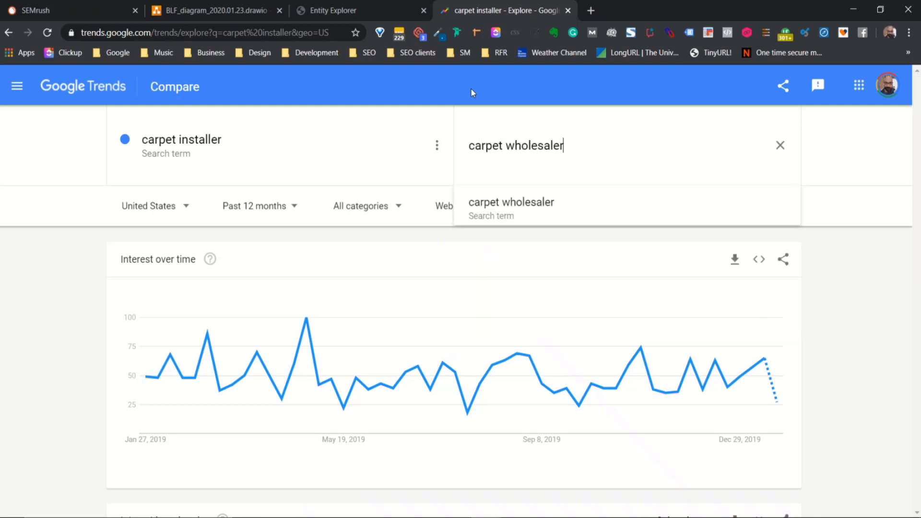
pyautogui.press('Return')
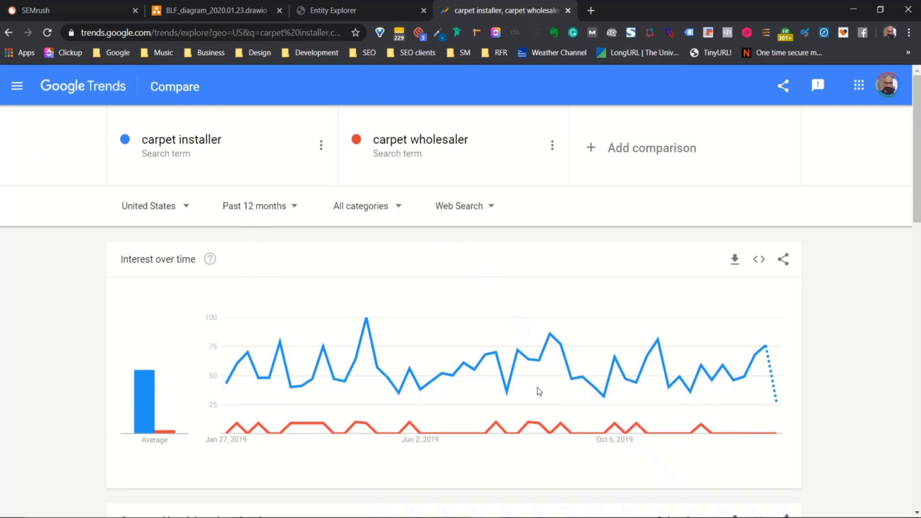
# - Examine the compared breakdown by subregion and the state-level search interest and related queries for "carpet installer"
pyautogui.scroll(-10, 796, 321)
pyautogui.scroll(1, 384, 268)
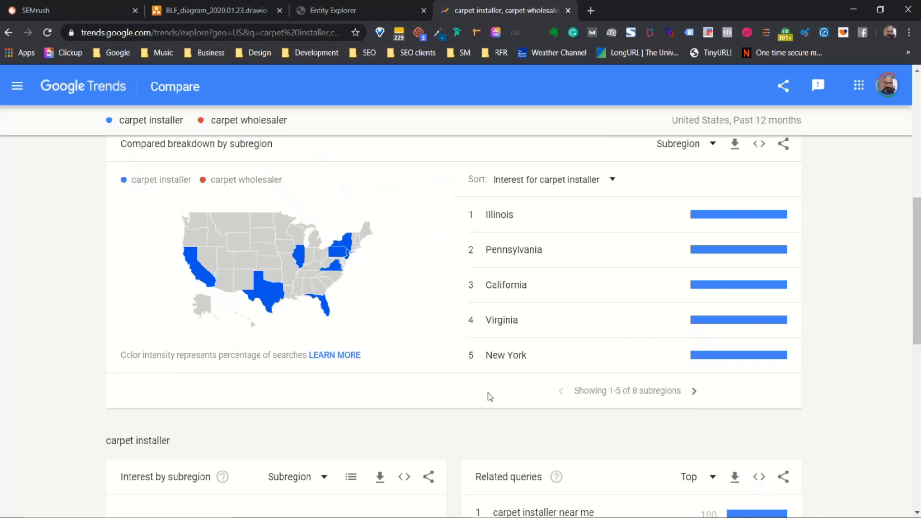
pyautogui.scroll(1, 446, 368)
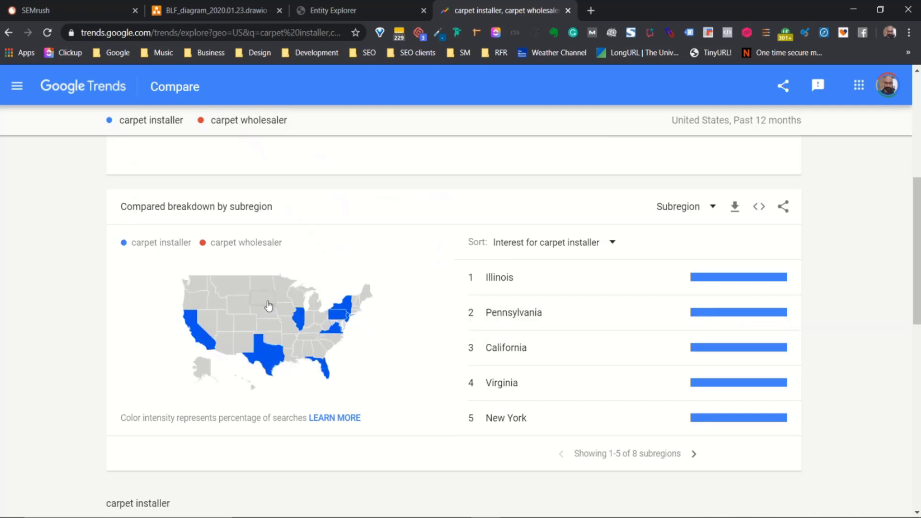
pyautogui.scroll(-1, 387, 377)
pyautogui.scroll(-2, 368, 361)
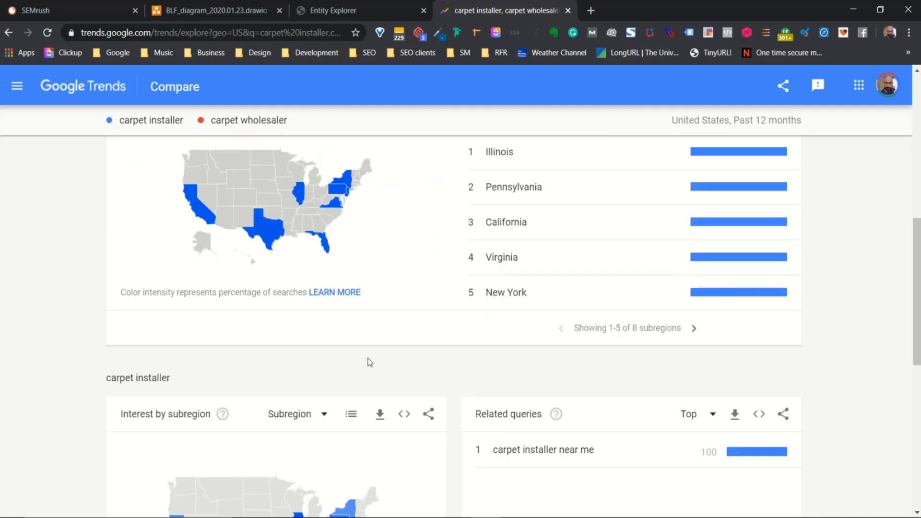
pyautogui.scroll(1, 362, 331)
pyautogui.scroll(-5, 386, 326)
pyautogui.moveTo(302, 327)
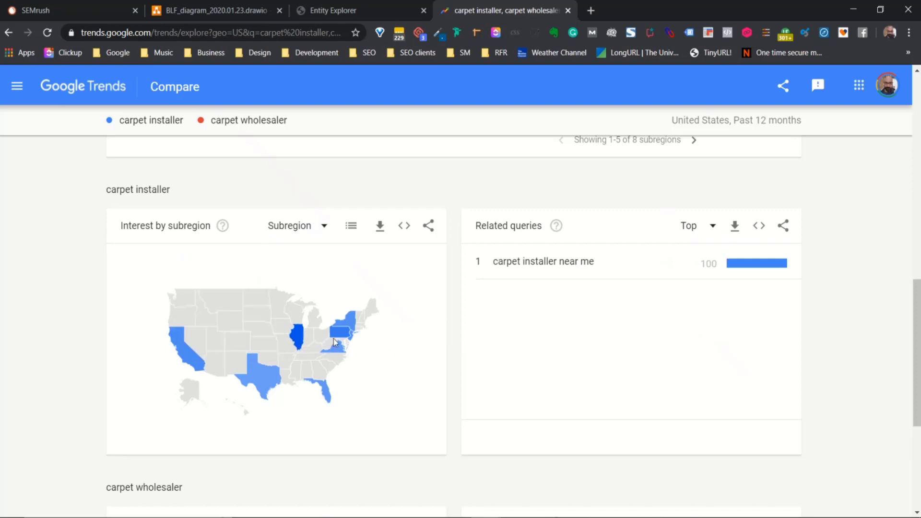
pyautogui.moveTo(344, 338)
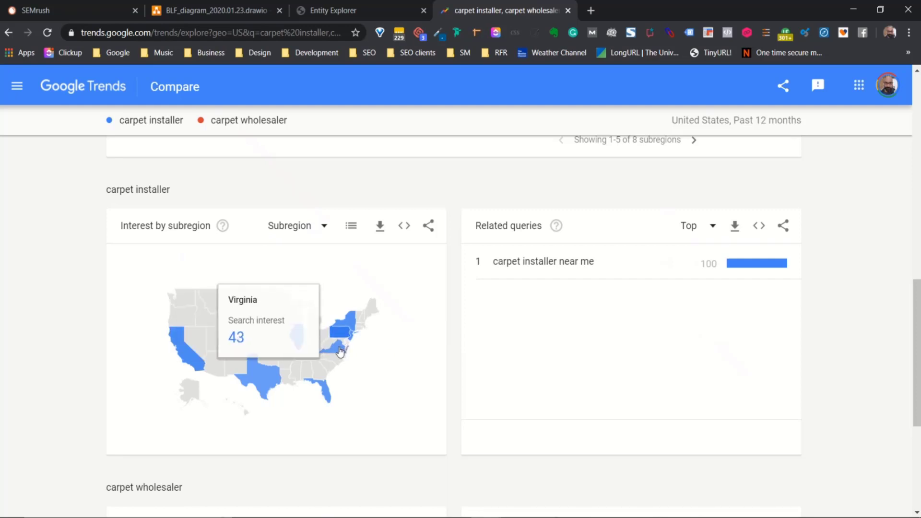
pyautogui.moveTo(278, 377)
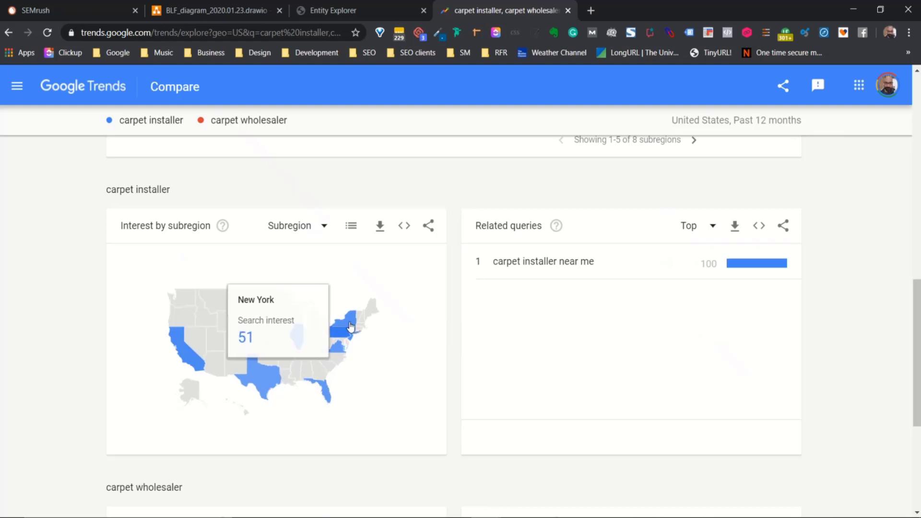
pyautogui.scroll(10, 445, 354)
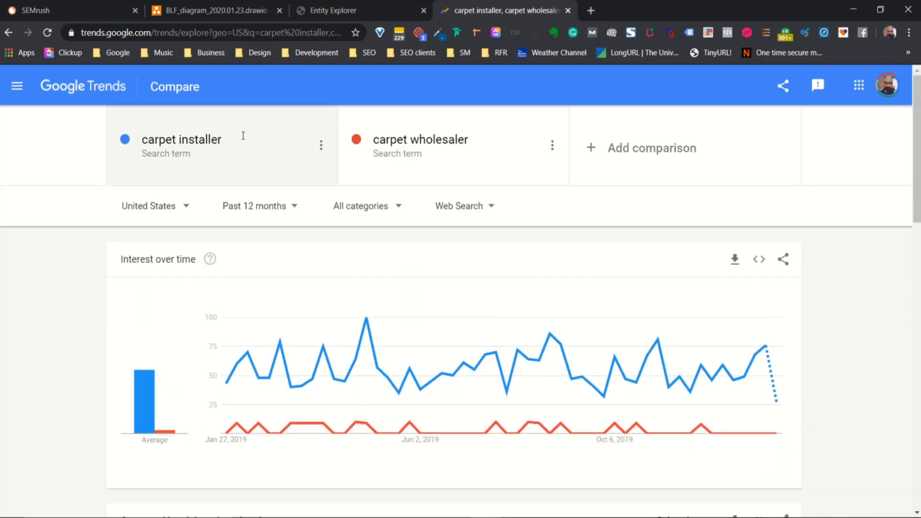
# - Open google.com in a new browser tab
pyautogui.click(591, 11)
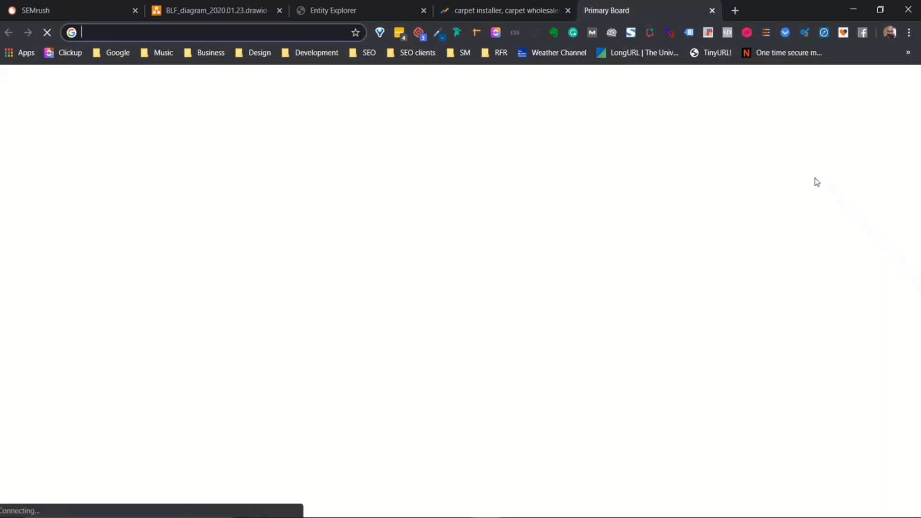
pyautogui.write('carpet')
pyautogui.press('BackSpace')
pyautogui.press('BackSpace')
pyautogui.press('BackSpace')
pyautogui.press('BackSpace')
pyautogui.press('BackSpace')
pyautogui.press('BackSpace')
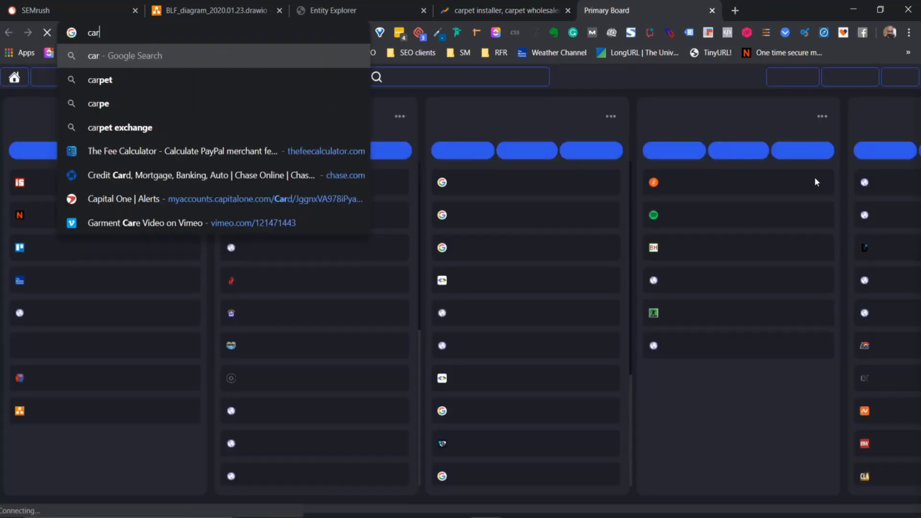
pyautogui.write('google.com')
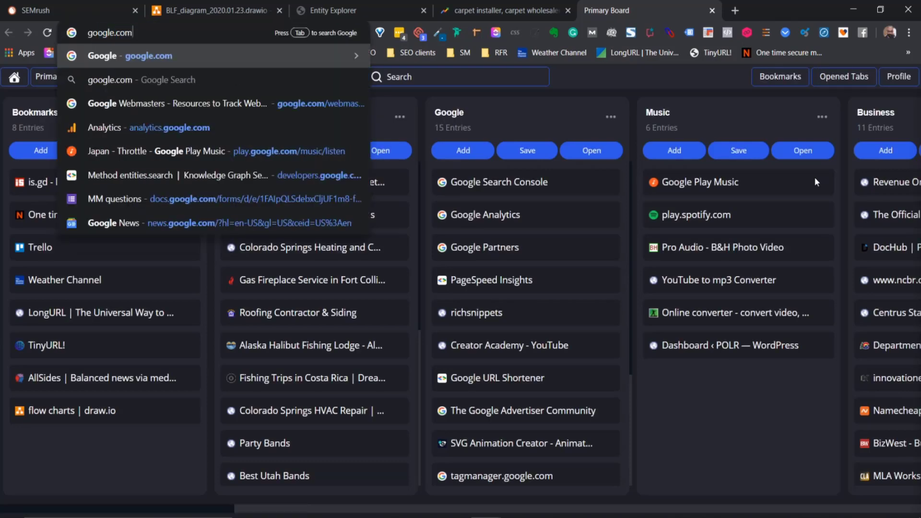
pyautogui.press('Return')
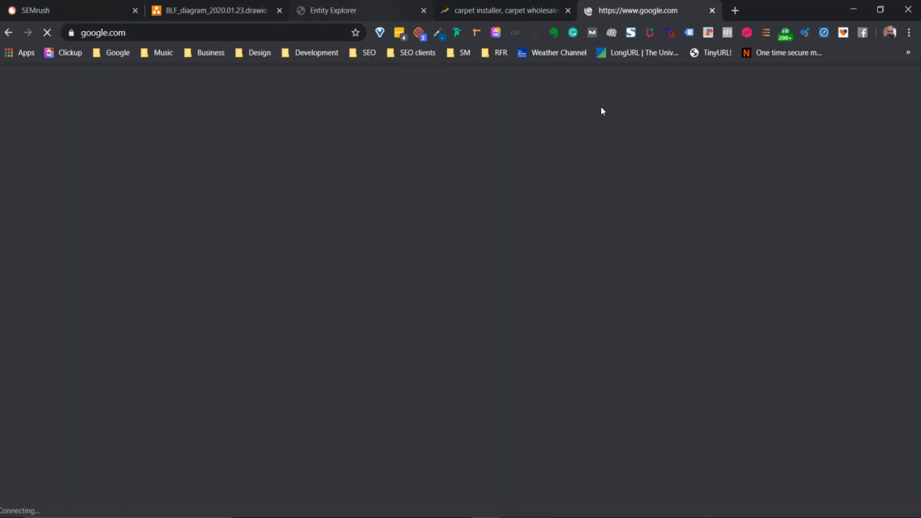
pyautogui.click(422, 19)
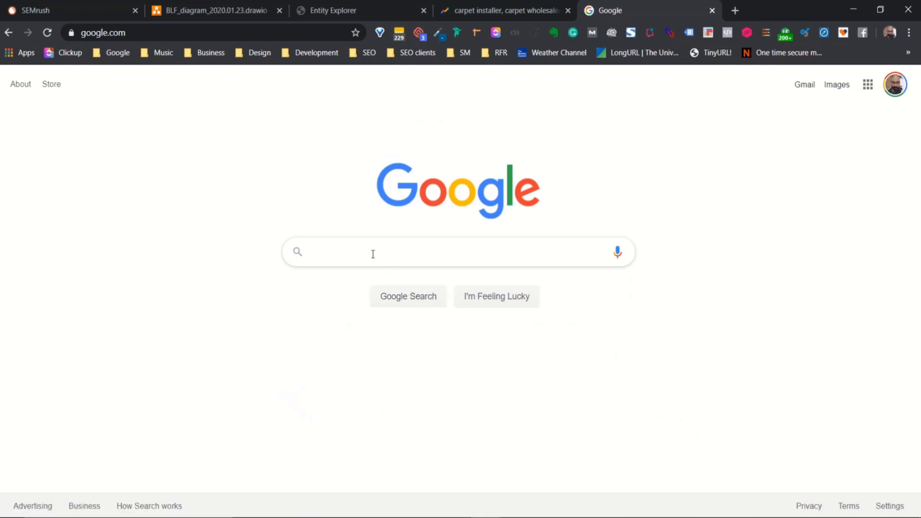
# - Enter "aberdeen carpet" as the Google query without submitting it, to bring up the autocomplete suggestions
pyautogui.write('aberdeen ')
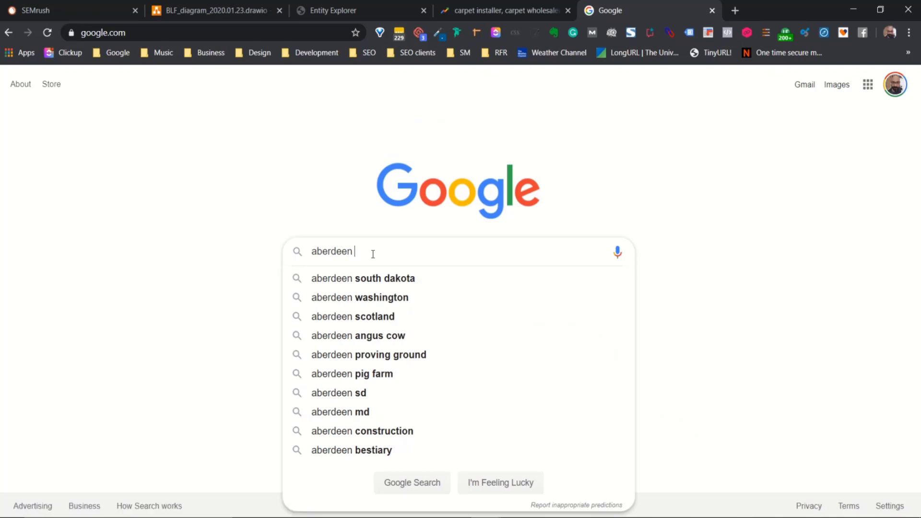
pyautogui.write('carp')
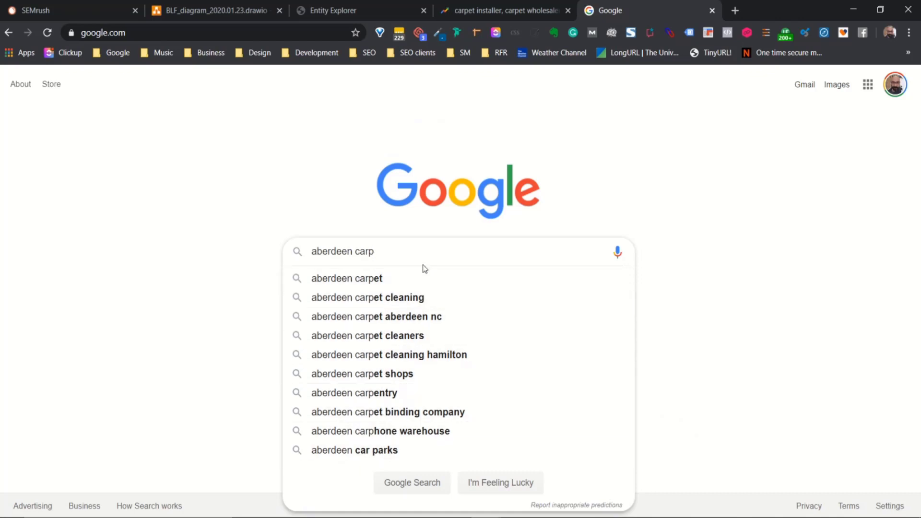
pyautogui.write('et')
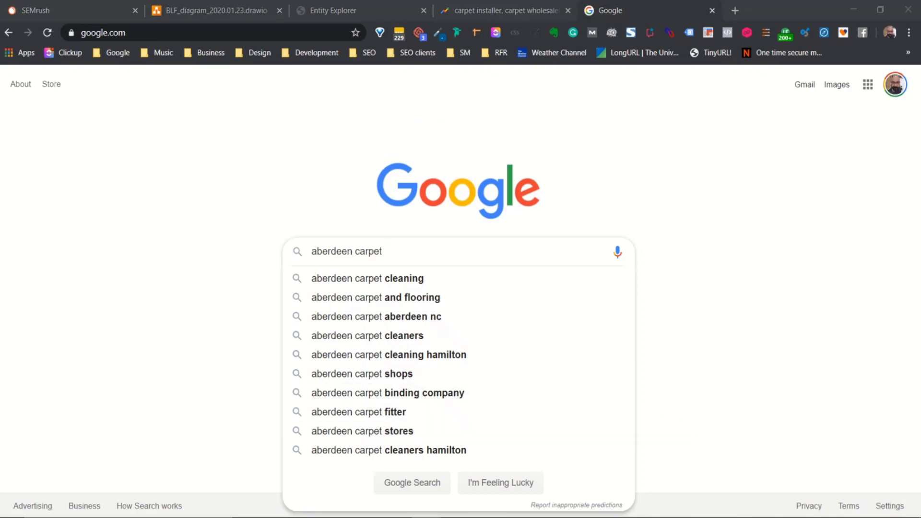
# - Bring the Notepad++ window beside the Google suggestions and write "aberdeen carpet cleaning" on the first line of the blank file
pyautogui.moveTo(920, 144); pyautogui.dragTo(713, 88)
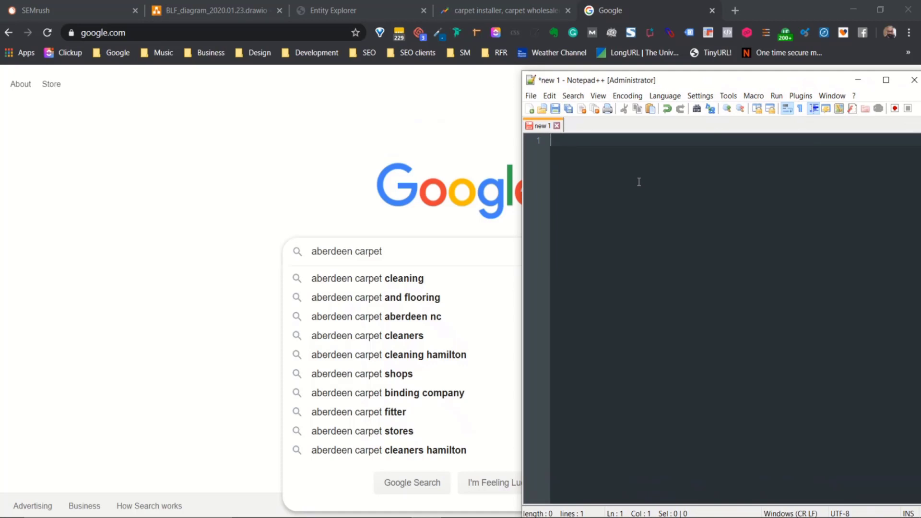
pyautogui.write('ca')
pyautogui.press('BackSpace')
pyautogui.write('aberdeen carpet ')
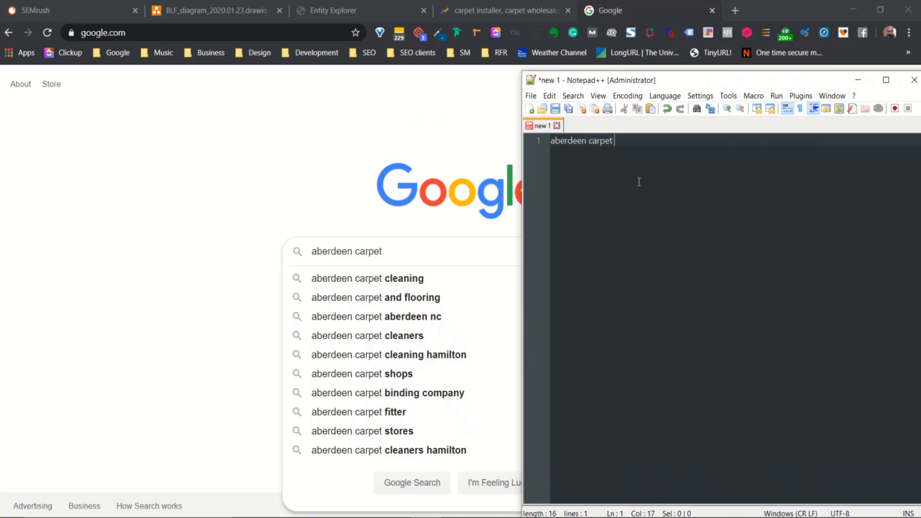
pyautogui.write('cleaning')
# - Duplicate the "aberdeen carpet cleaning" line onto lines 2 and 3
pyautogui.moveTo(648, 144); pyautogui.dragTo(513, 140)
pyautogui.hotkey('ctrl', 'c')
pyautogui.click(693, 143)
pyautogui.press('Return')
pyautogui.hotkey('ctrl', 'v')
pyautogui.press('Return')
pyautogui.hotkey('ctrl', 'v')
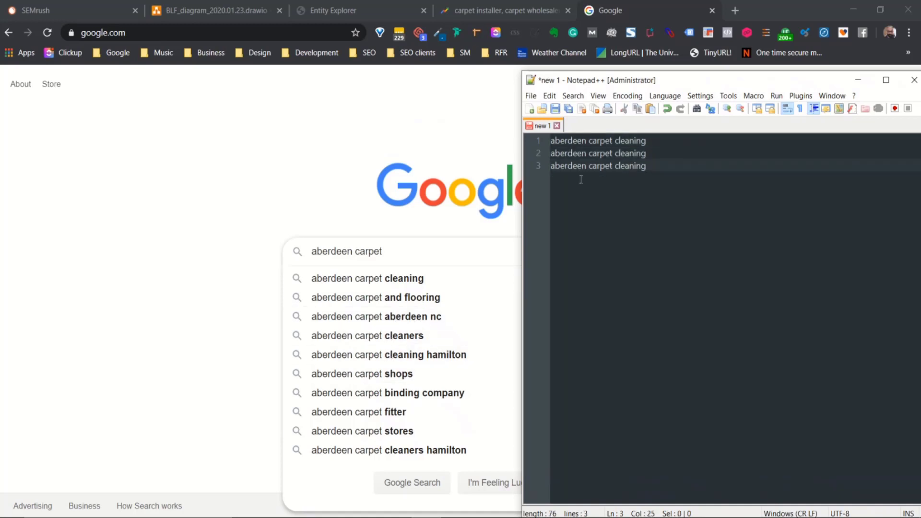
# - Replace "cleaning" with "and flooring" on line 2, "shops" on line 3 and "stores" on line 1
pyautogui.doubleClick(633, 140)
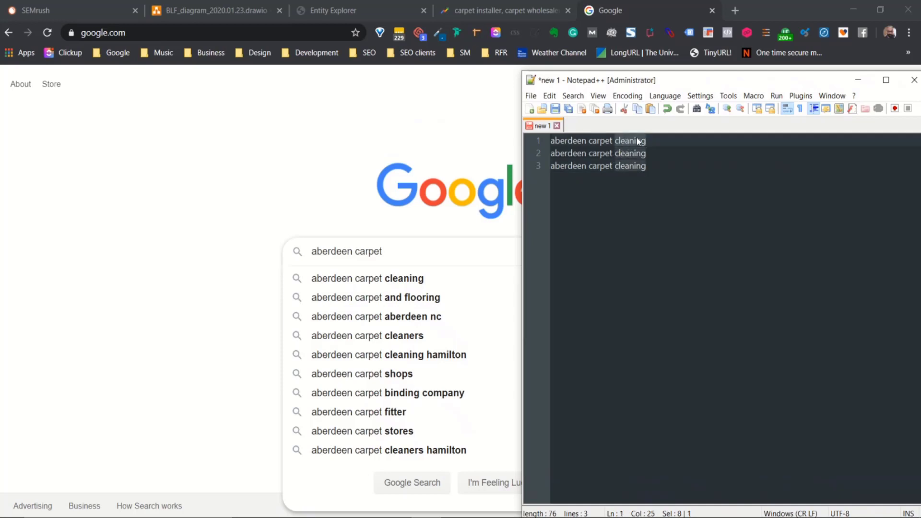
pyautogui.doubleClick(630, 153)
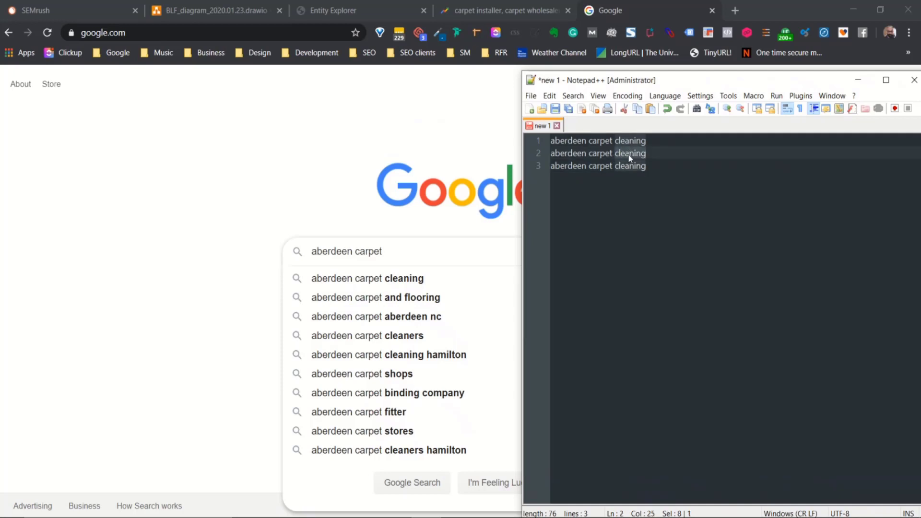
pyautogui.write('and flooring')
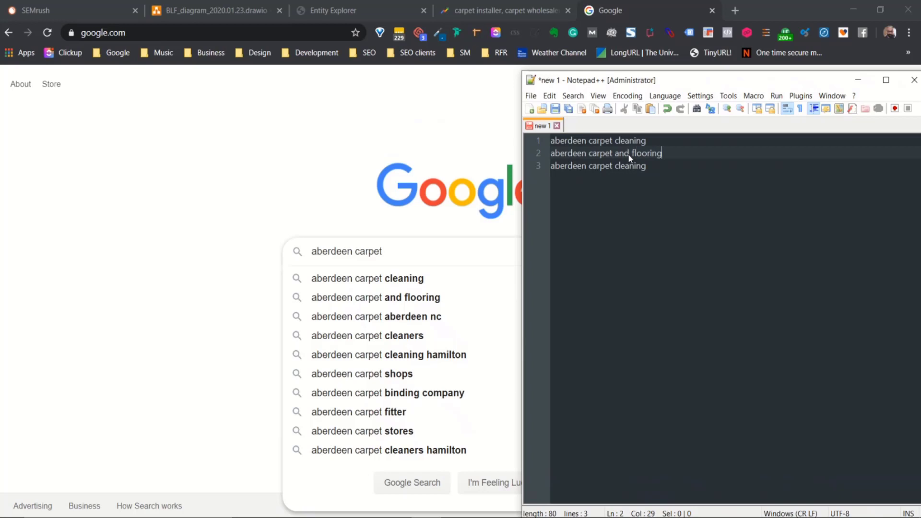
pyautogui.doubleClick(627, 164)
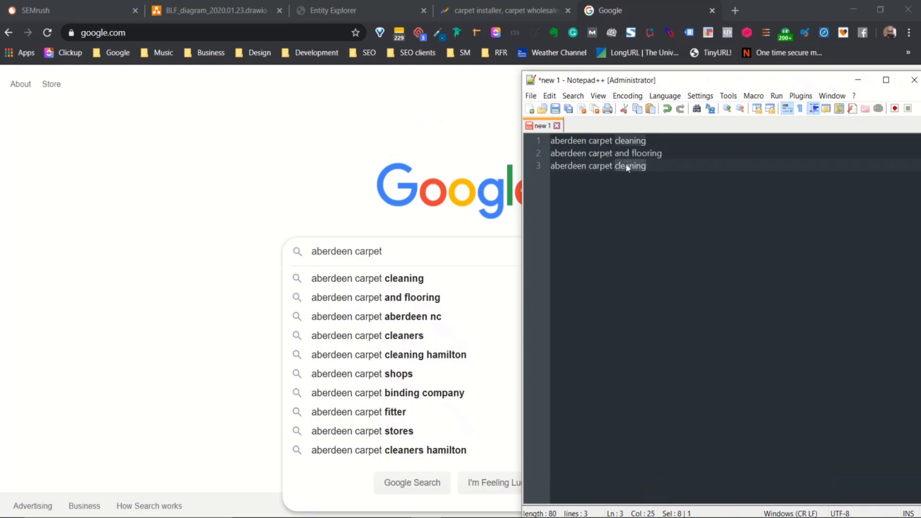
pyautogui.write('shops')
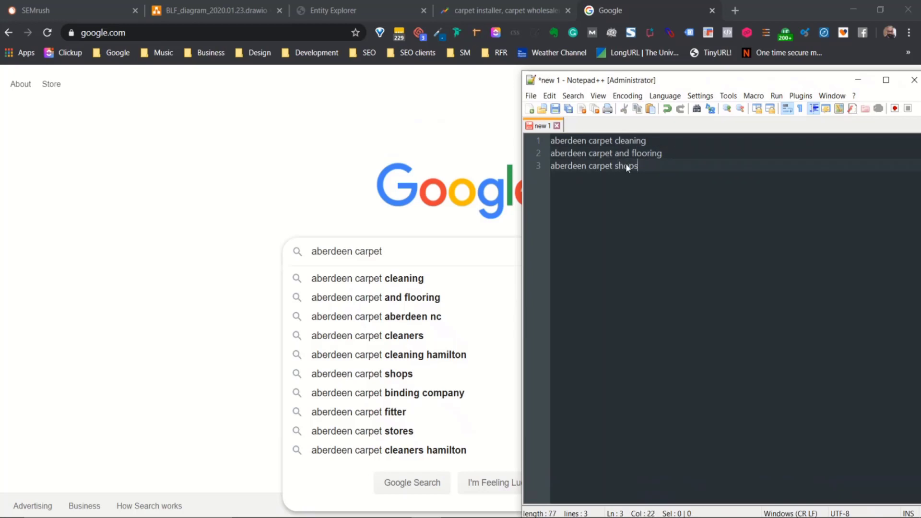
pyautogui.doubleClick(629, 140)
pyautogui.press('BackSpace')
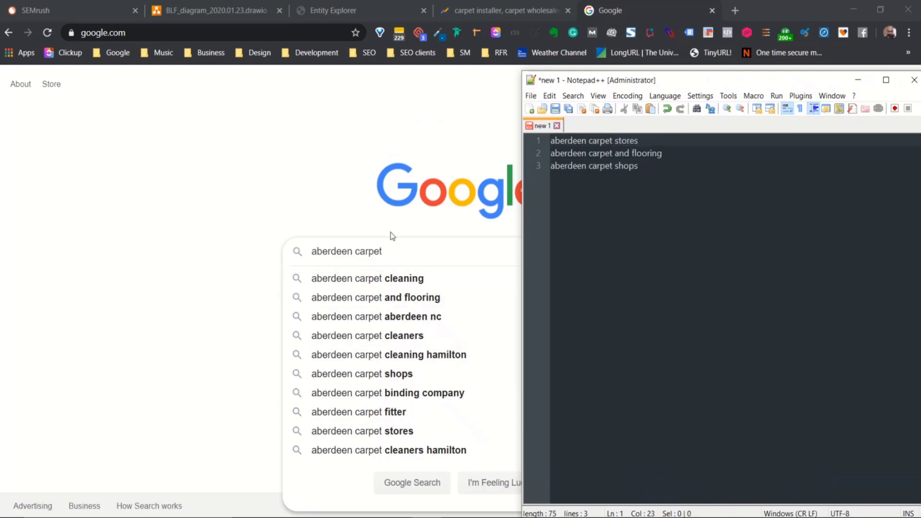
# - Run the suggested Google search "aberdeen carpet shops" and bring up the further suggestions for that query
pyautogui.click(395, 374)
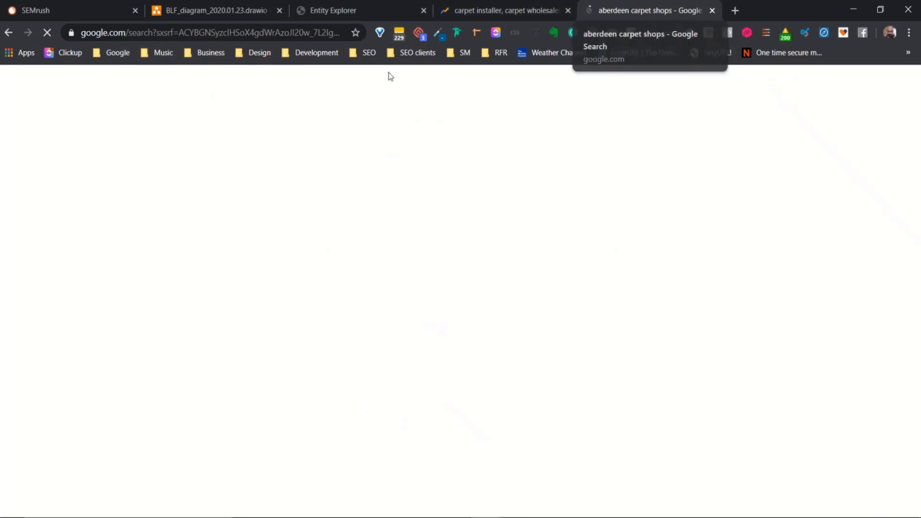
pyautogui.click(223, 93)
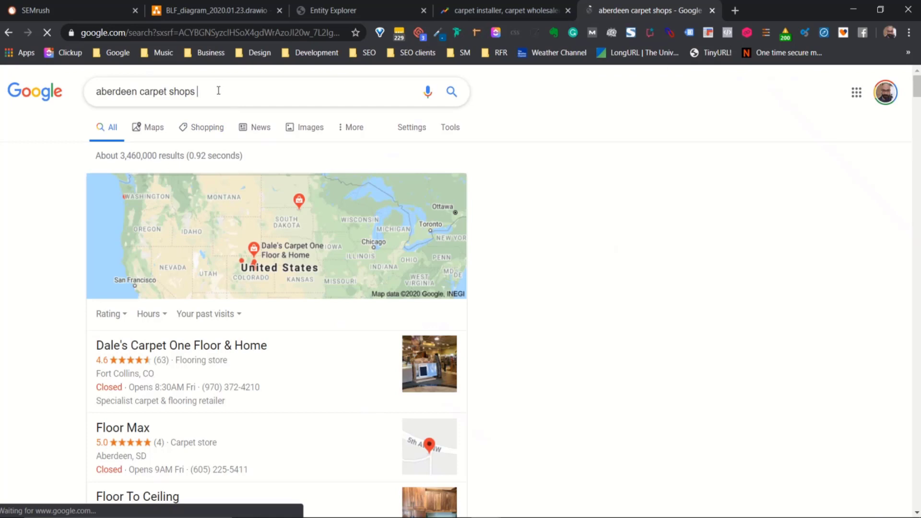
pyautogui.write('a')
pyautogui.press('BackSpace')
pyautogui.press('BackSpace')
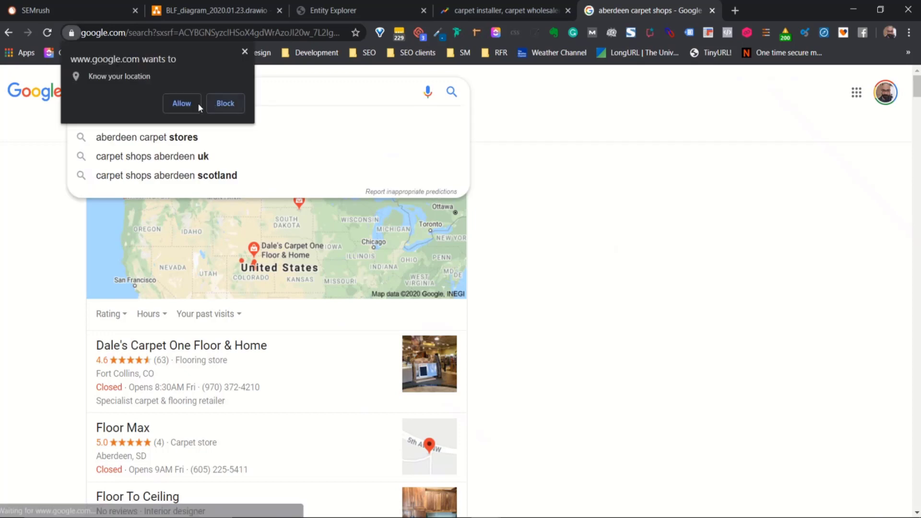
# - Dismiss the location request and check the Google suggestions for "aberdeen carpet shops a"
pyautogui.click(245, 51)
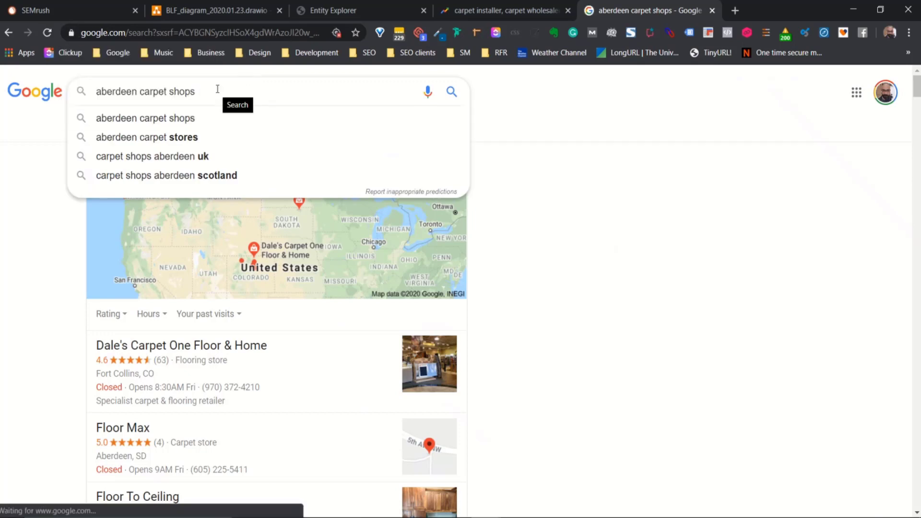
pyautogui.write('a')
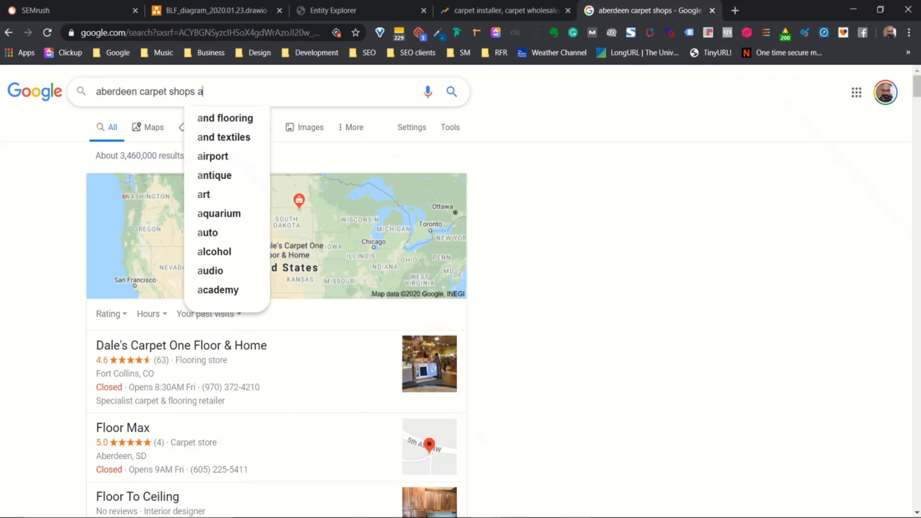
pyautogui.click(573, 316)
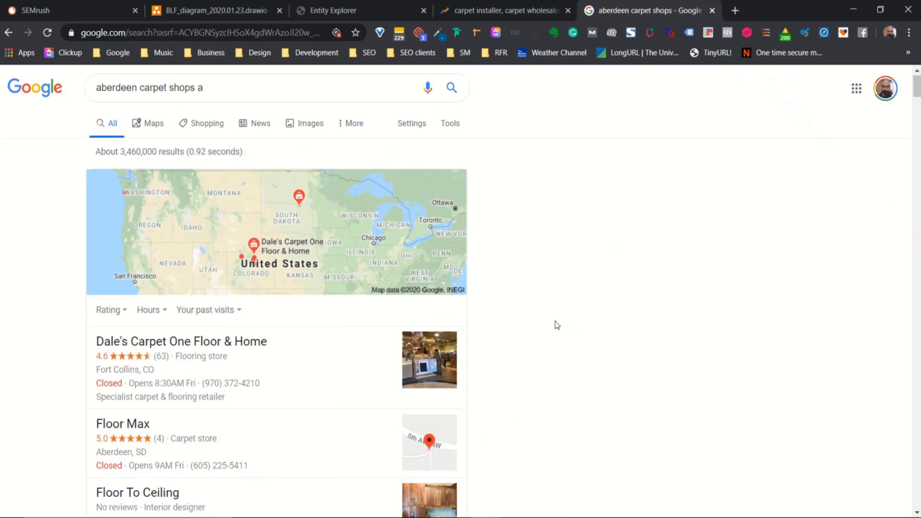
# - Copy the complete list of searches related to "aberdeen carpet shops" at the end of the Google results
pyautogui.scroll(-5, 555, 322)
pyautogui.scroll(-5, 518, 320)
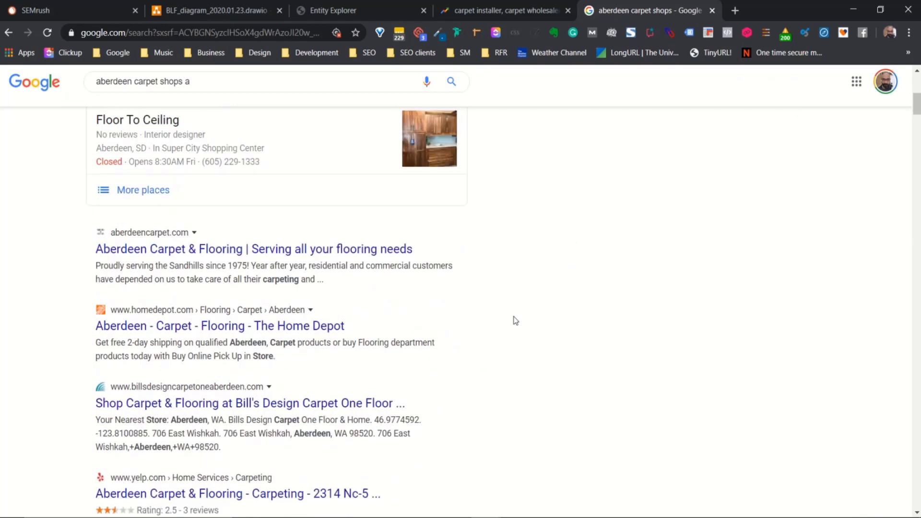
pyautogui.scroll(-3, 515, 320)
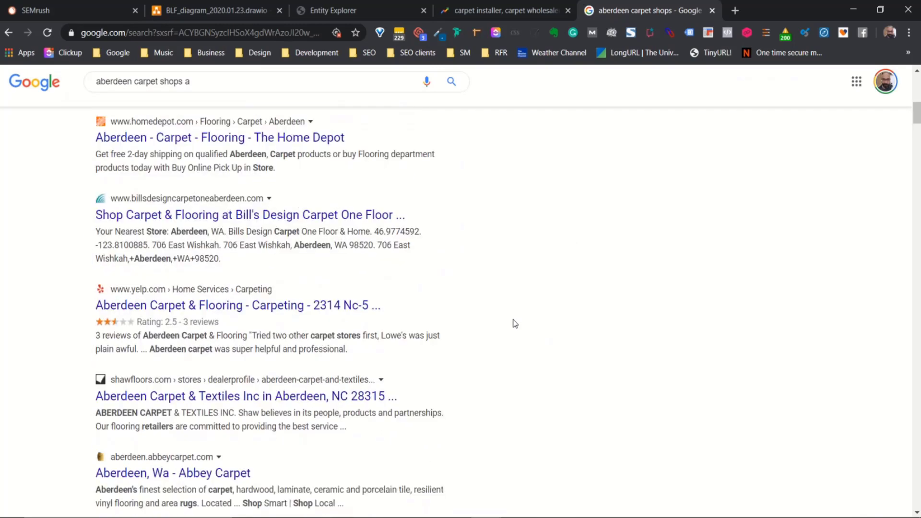
pyautogui.scroll(-18, 515, 324)
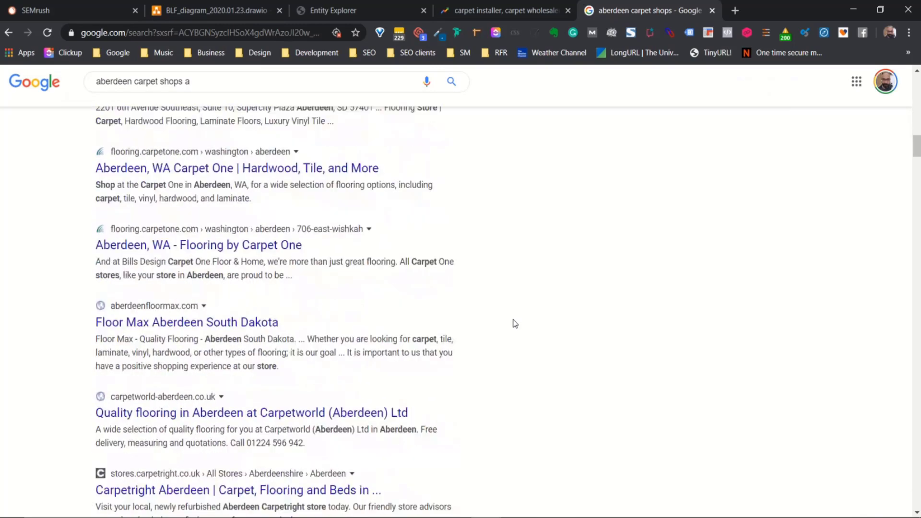
pyautogui.scroll(-20, 499, 354)
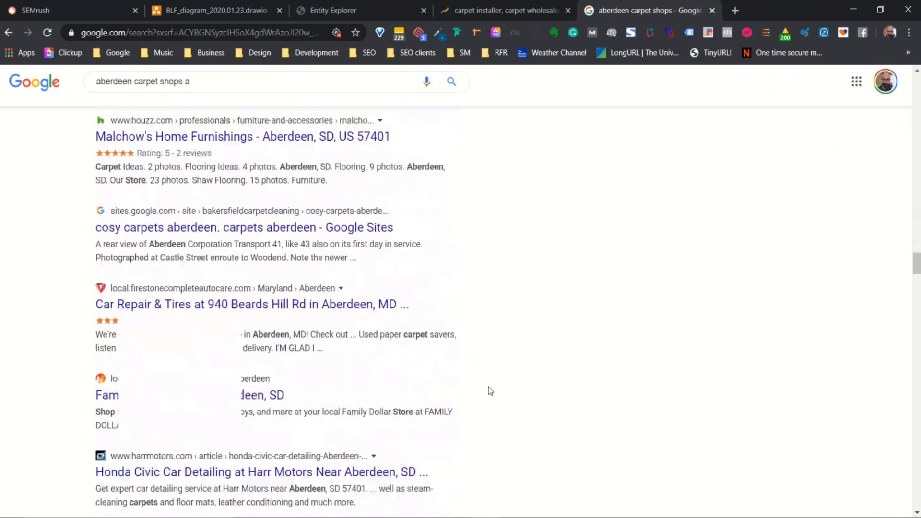
pyautogui.scroll(-20, 490, 390)
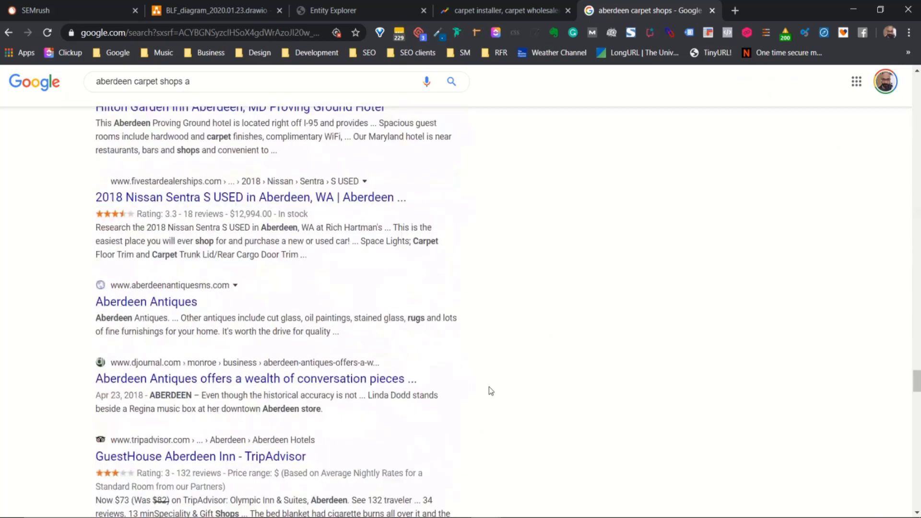
pyautogui.scroll(-20, 490, 389)
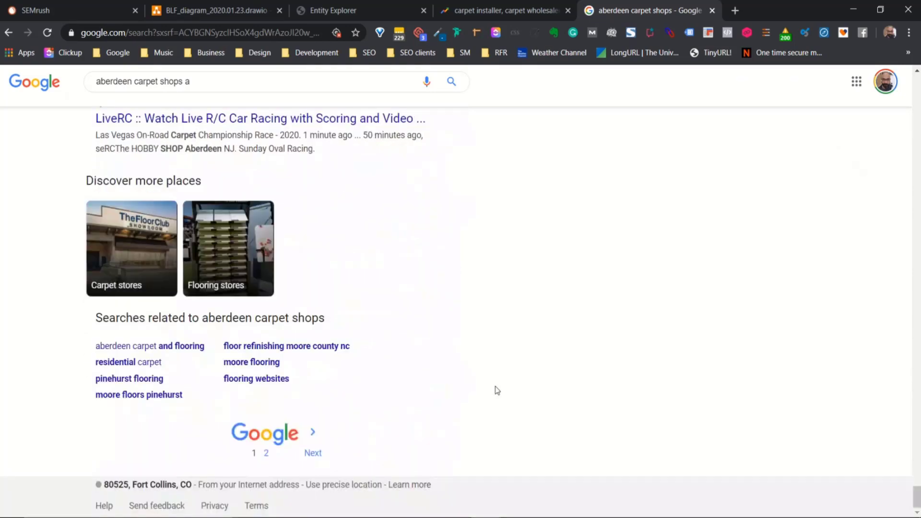
pyautogui.moveTo(82, 343); pyautogui.dragTo(114, 389)
pyautogui.click(303, 408)
pyautogui.moveTo(272, 389); pyautogui.dragTo(97, 353)
pyautogui.hotkey('ctrl', 'c')
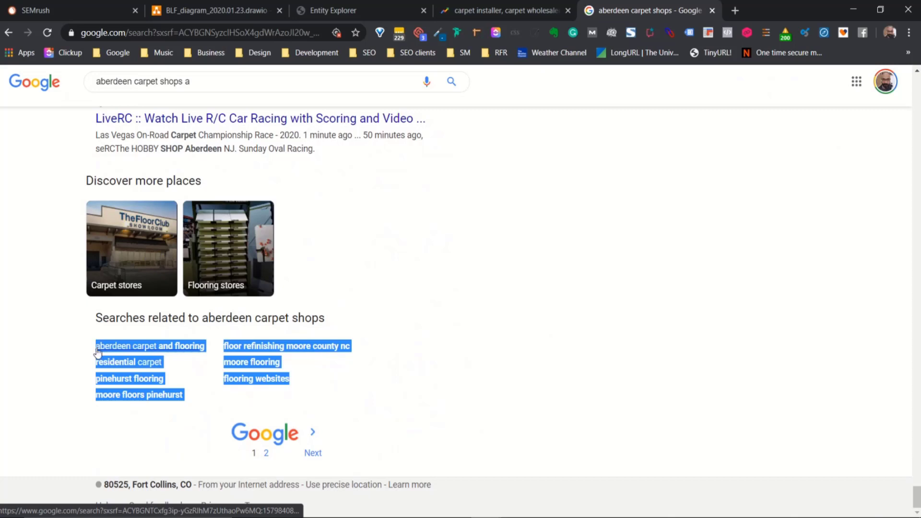
# - Switch to Notepad++ and paste the copied related searches below "aberdeen carpet shops"
pyautogui.hotkey('alt', 'Tab')
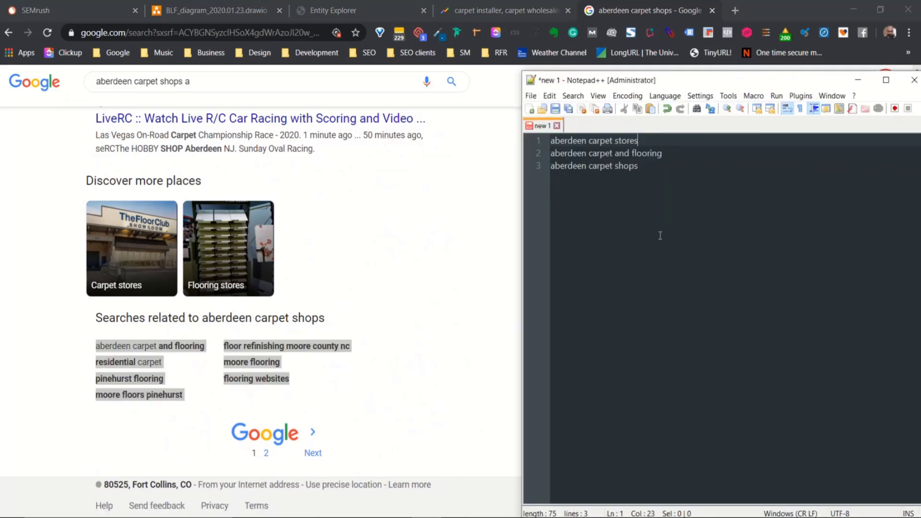
pyautogui.click(686, 177)
pyautogui.hotkey('ctrl', 'v')
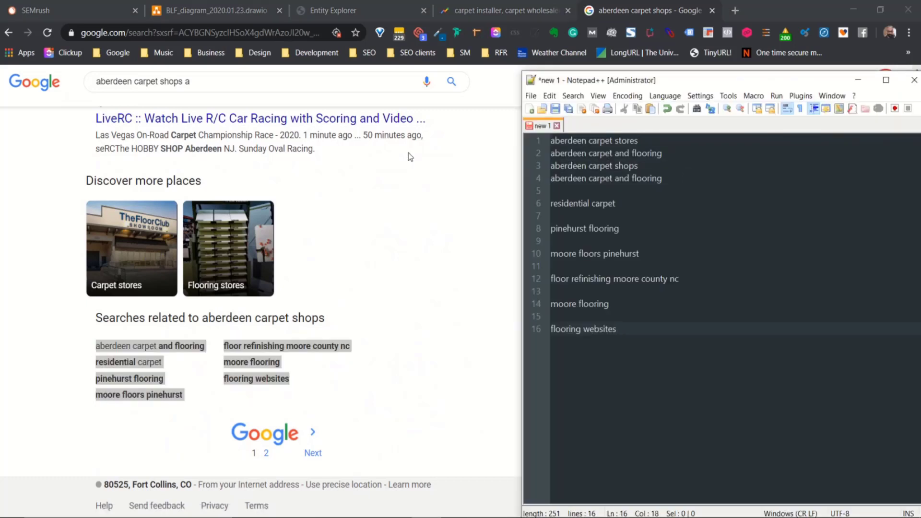
# - Remove the blank lines between the pasted keywords so that every keyword directly follows the previous one
pyautogui.click(569, 189)
pyautogui.press('Delete')
pyautogui.press('Down')
pyautogui.press('Delete')
pyautogui.press('Down')
pyautogui.press('Delete')
pyautogui.press('Down')
pyautogui.press('Delete')
pyautogui.press('Down')
pyautogui.press('Delete')
pyautogui.press('Down')
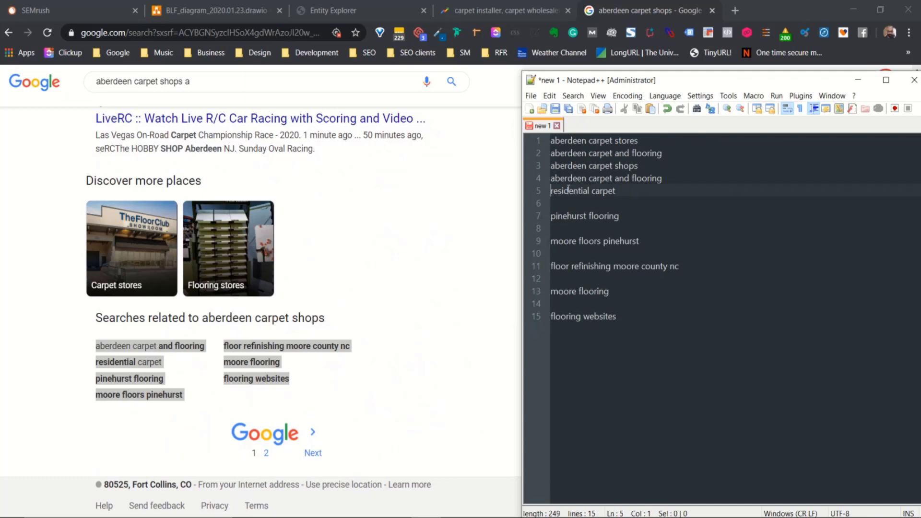
pyautogui.press('Delete')
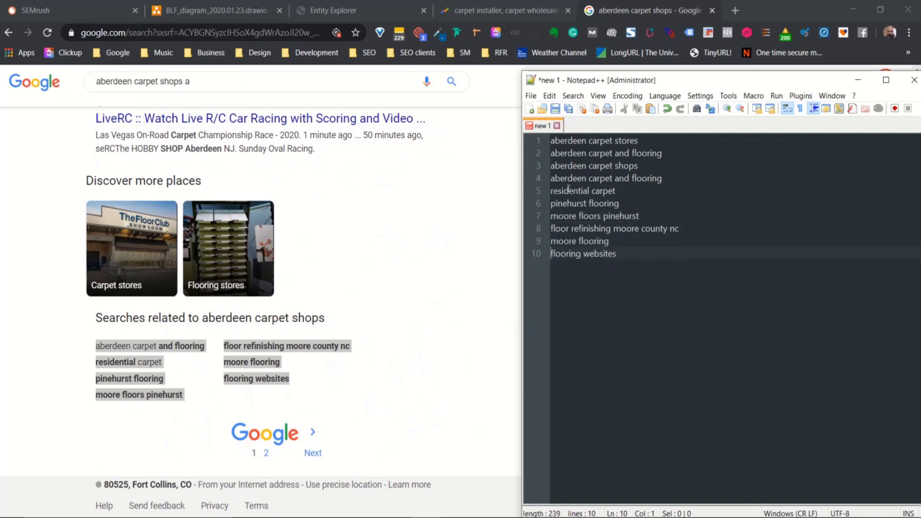
# - Back in Chrome, find "moore" on the results page and run the related search "moore flooring"
pyautogui.keyDown('shift'); pyautogui.click(535, 232); pyautogui.keyUp('shift')
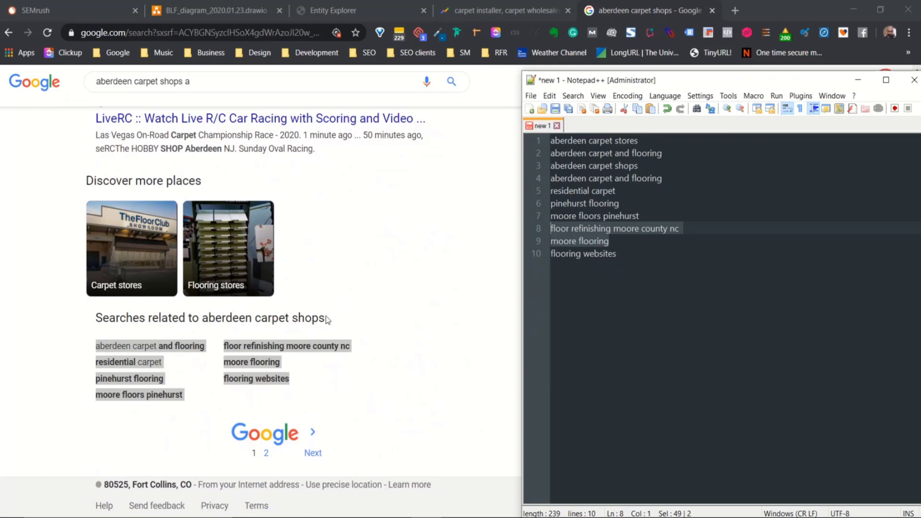
pyautogui.scroll(1, 352, 301)
pyautogui.scroll(20, 351, 301)
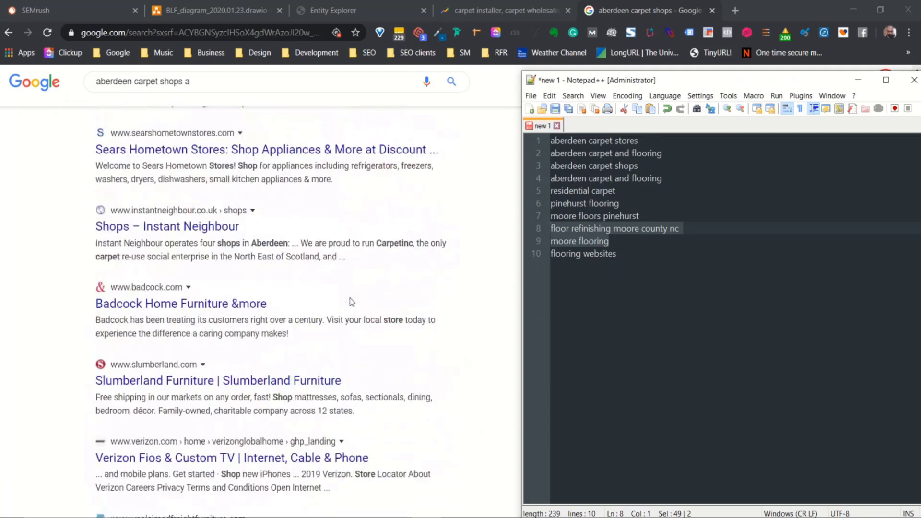
pyautogui.click(62, 272)
pyautogui.hotkey('ctrl', 'f')
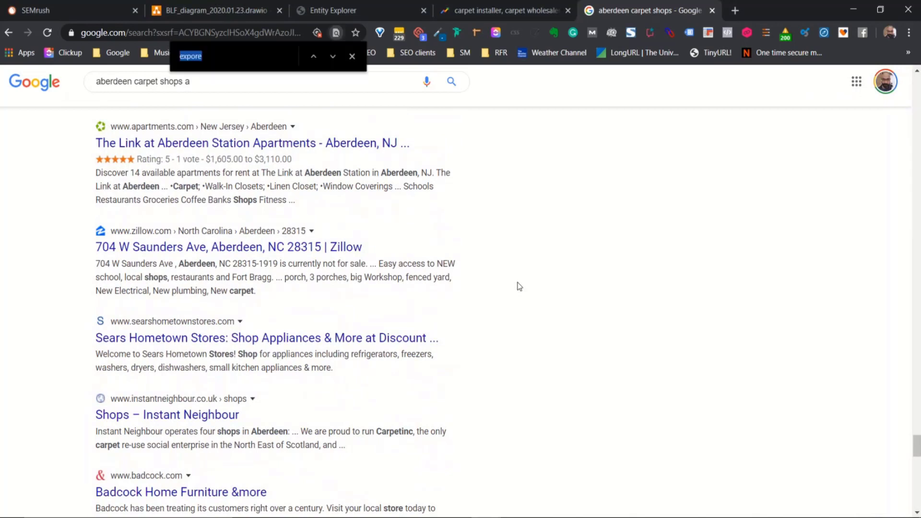
pyautogui.write('mor')
pyautogui.press('BackSpace')
pyautogui.write('ore')
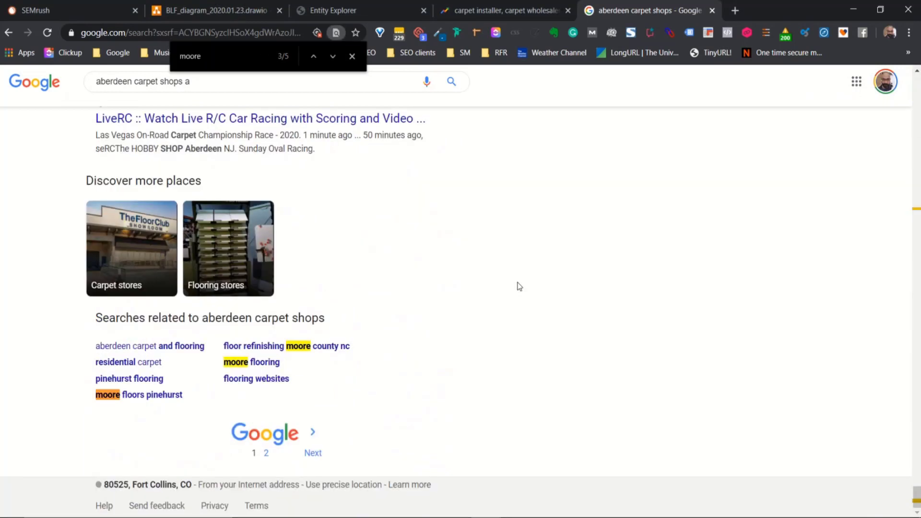
pyautogui.click(257, 363)
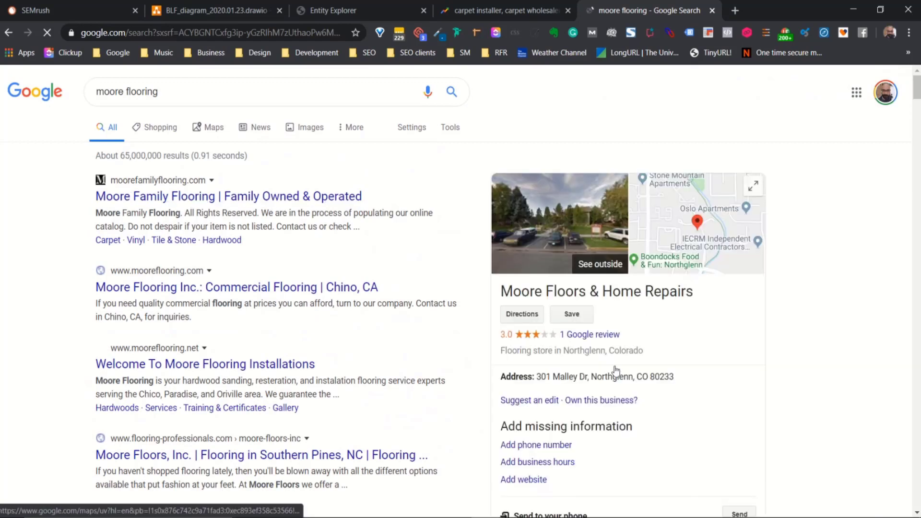
# - Delete the "moore flooring" line from the Notepad++ keyword list
pyautogui.hotkey('alt', 'Tab')
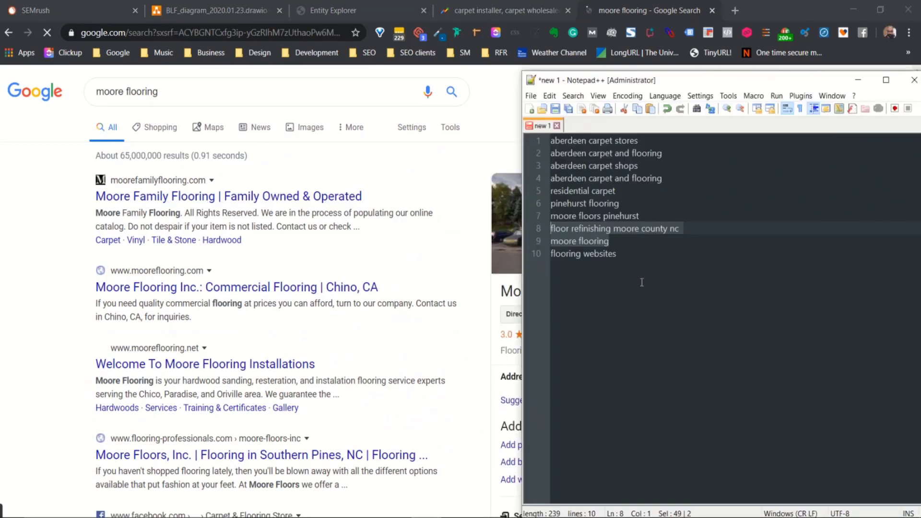
pyautogui.tripleClick(596, 242)
pyautogui.press('Delete')
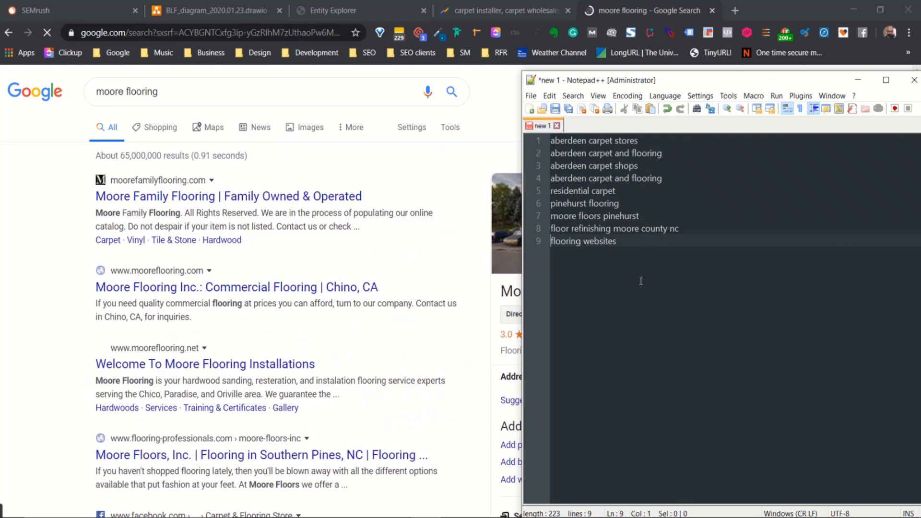
# - Return to Chrome and examine the business listing and results for "moore flooring"
pyautogui.click(58, 263)
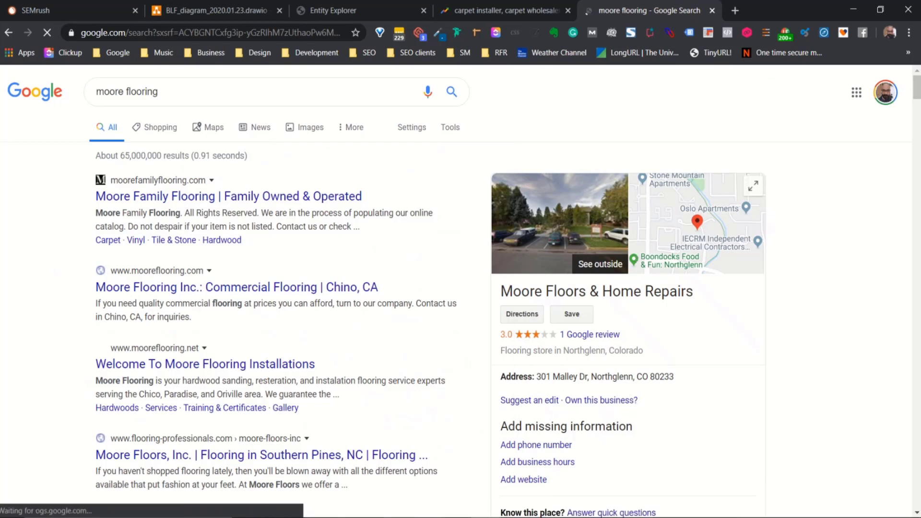
pyautogui.moveTo(426, 517)
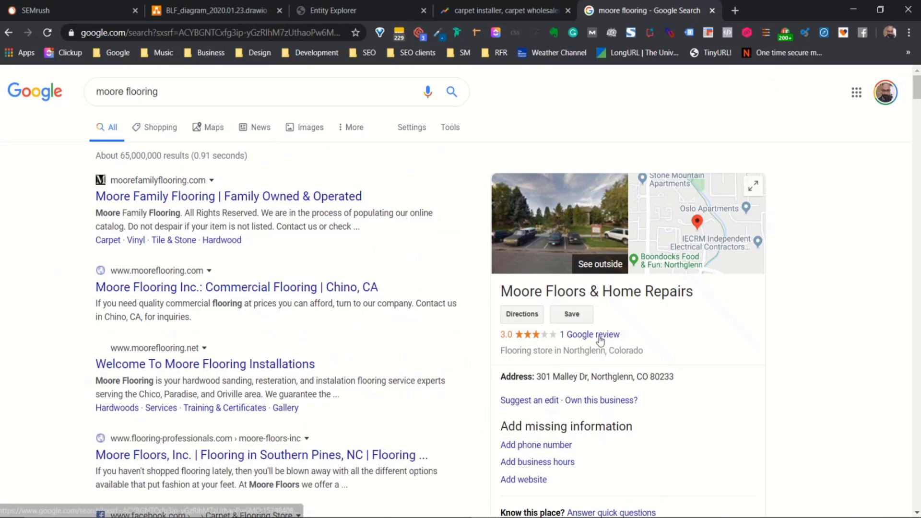
pyautogui.scroll(-3, 660, 396)
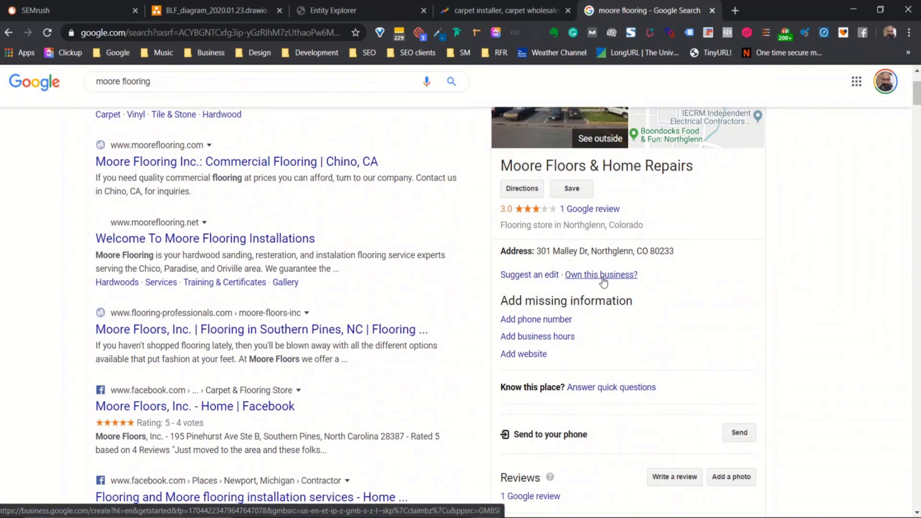
# - Copy "pinehurst flooring" from the Notepad++ list, search Google for it and look through the results
pyautogui.hotkey('alt', 'Tab')
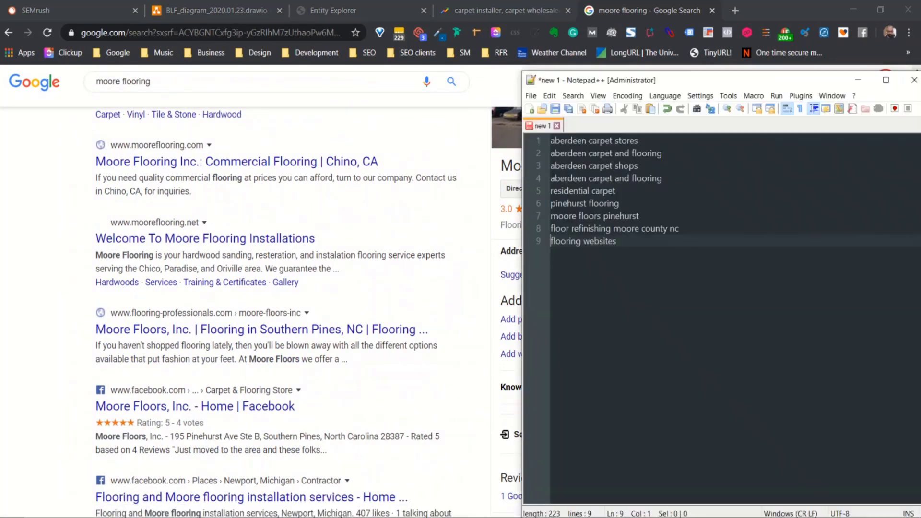
pyautogui.click(600, 256)
pyautogui.hotkey('ctrl', 'a')
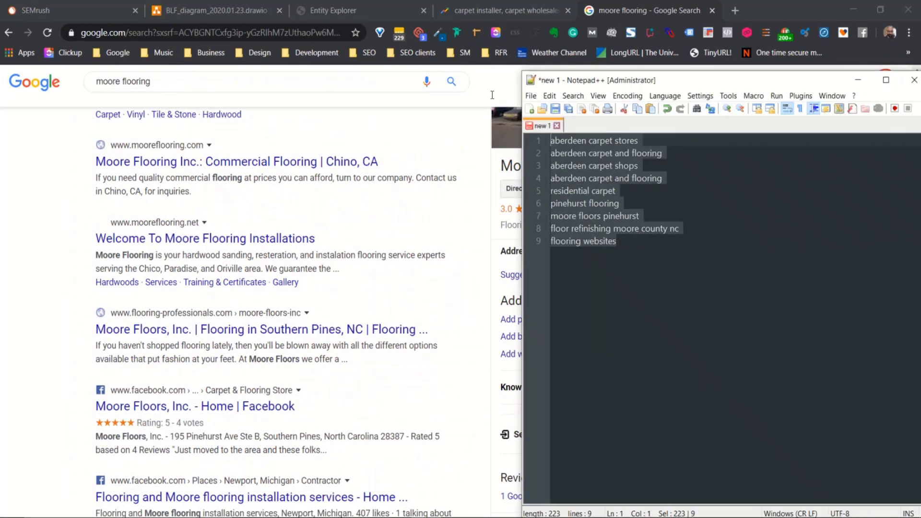
pyautogui.click(607, 202)
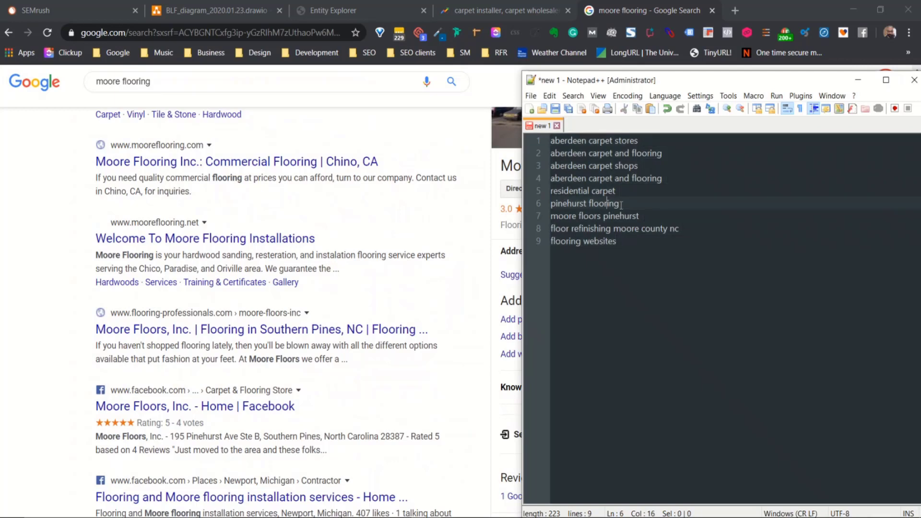
pyautogui.moveTo(619, 203); pyautogui.dragTo(545, 205)
pyautogui.hotkey('ctrl', 'c')
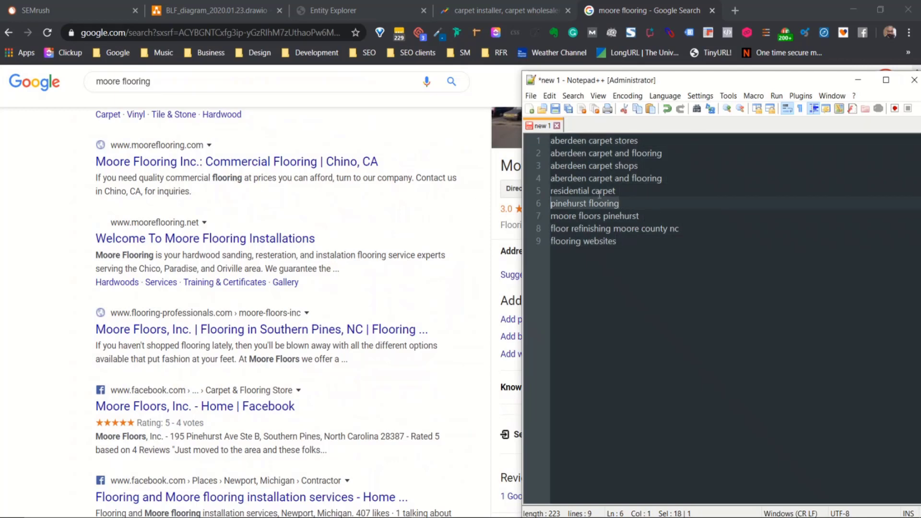
pyautogui.moveTo(160, 86); pyautogui.dragTo(70, 88)
pyautogui.hotkey('ctrl', 'v')
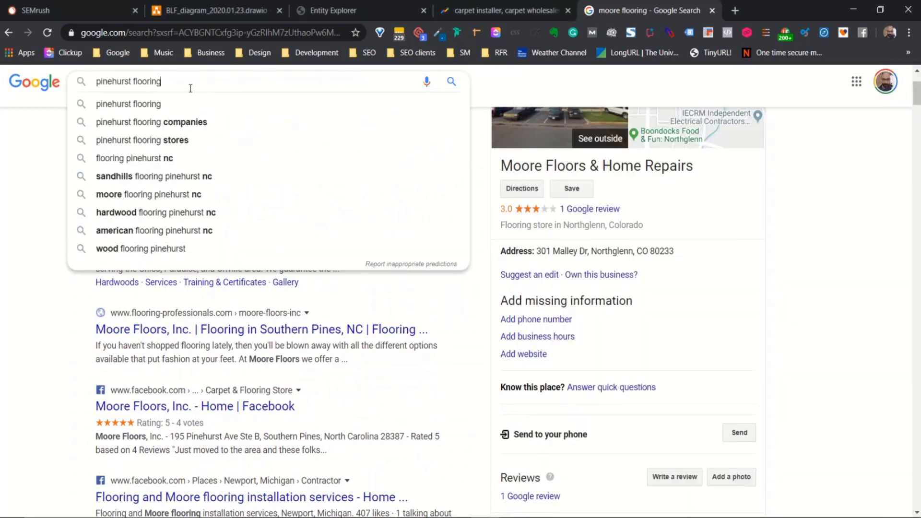
pyautogui.press('Return')
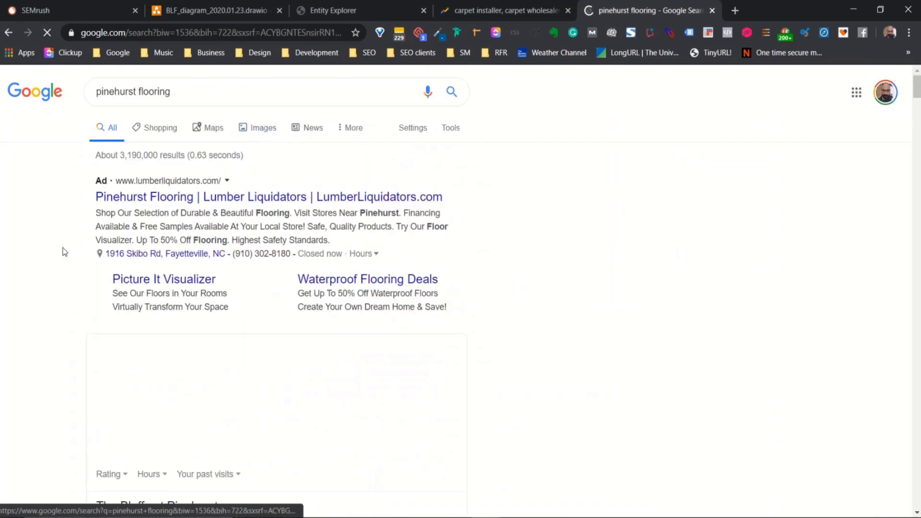
pyautogui.scroll(-9, 202, 298)
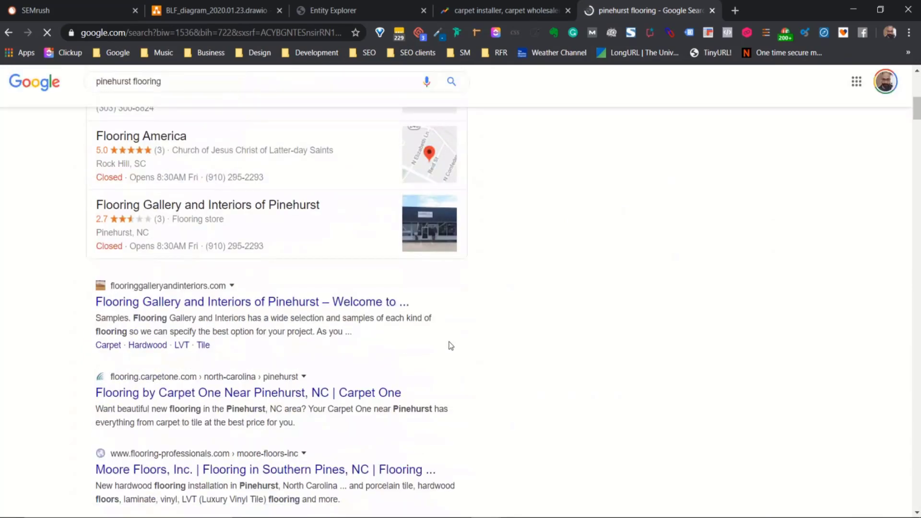
pyautogui.scroll(-4, 230, 431)
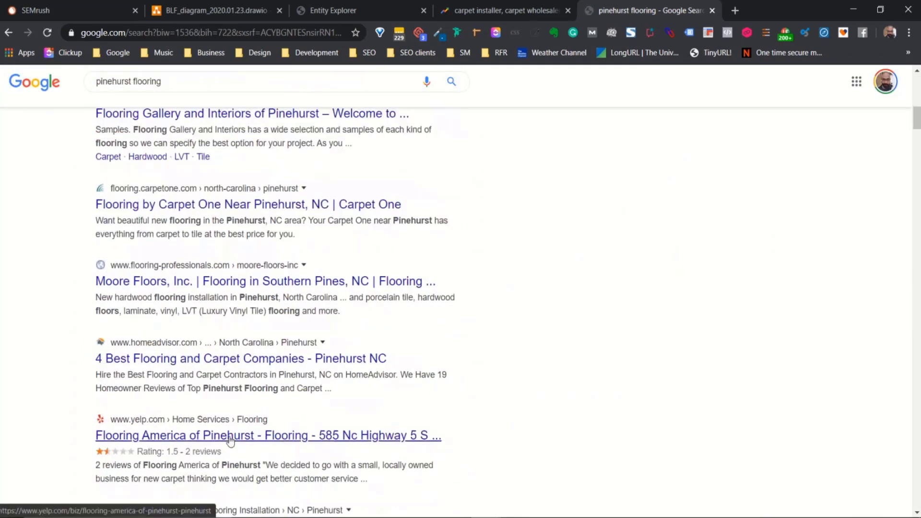
pyautogui.scroll(1, 230, 441)
# - Delete the "pinehurst flooring" line from the Notepad++ keyword list
pyautogui.hotkey('alt', 'Tab')
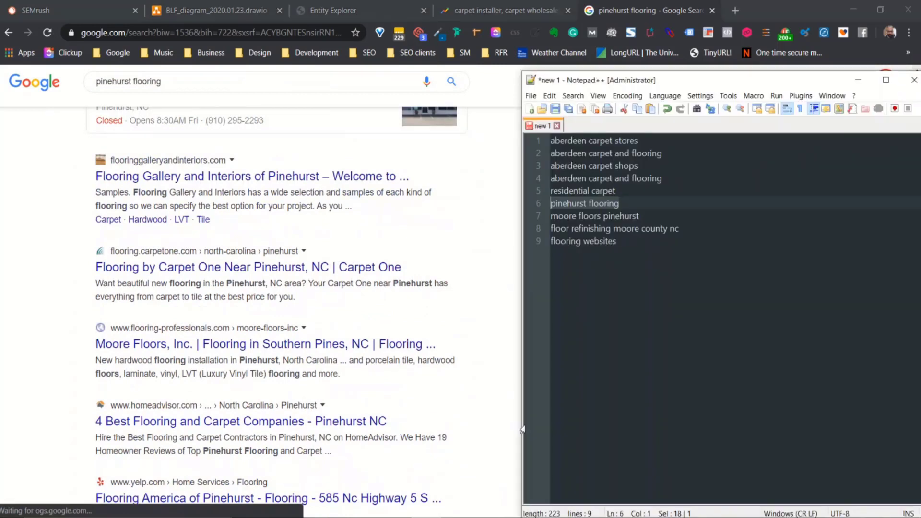
pyautogui.click(631, 203)
pyautogui.hotkey('shift', 'Home')
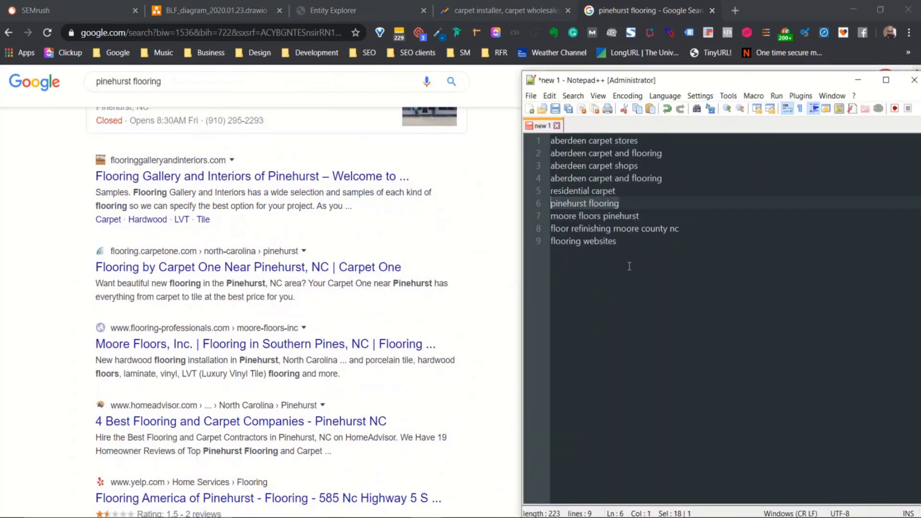
pyautogui.press('BackSpace')
pyautogui.press('BackSpace')
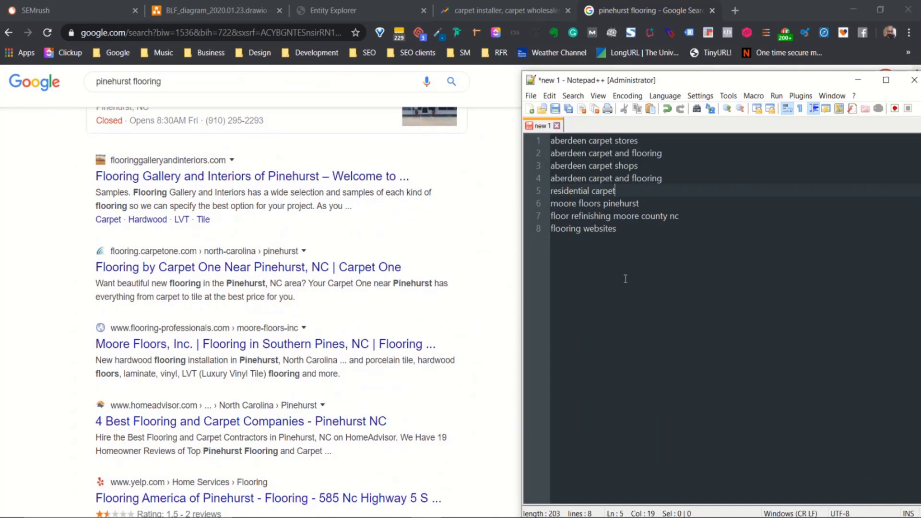
# - Delete the "floor refinishing moore county nc" and "moore floors pinehurst" lines from the keyword list
pyautogui.hotkey('ctrl', 'a')
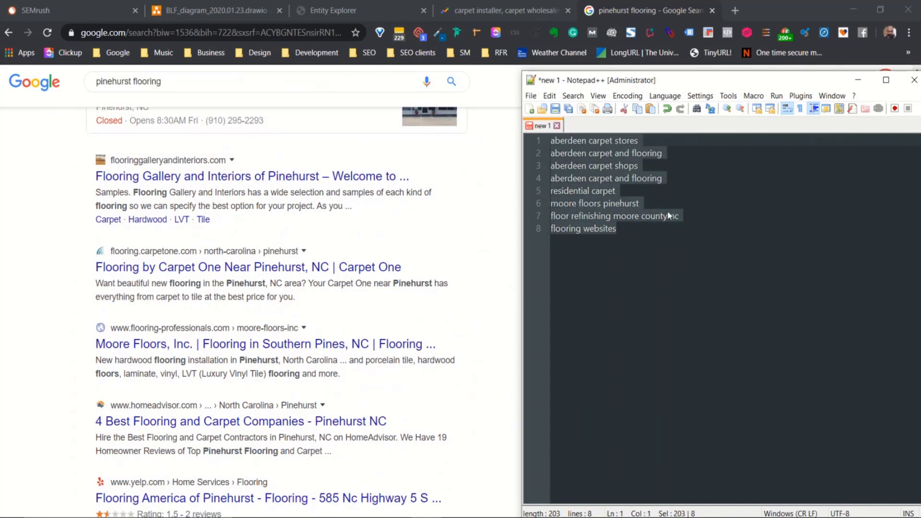
pyautogui.click(685, 218)
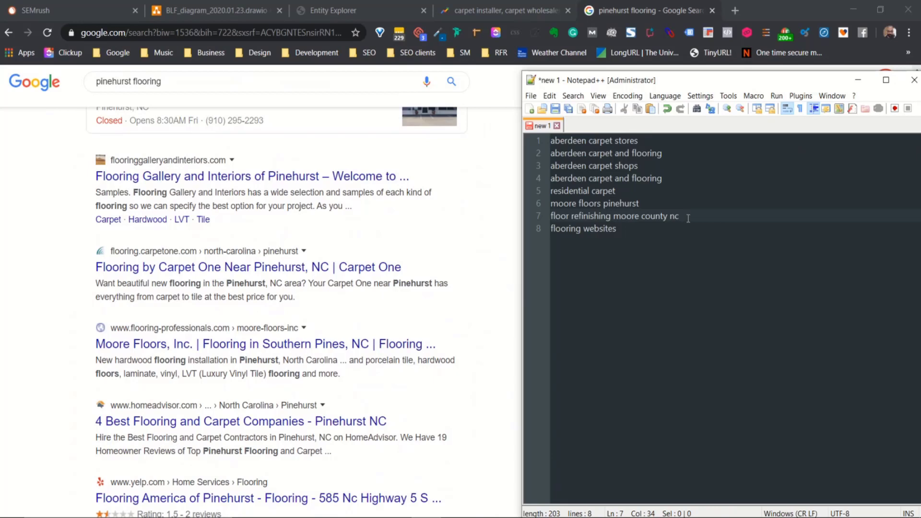
pyautogui.moveTo(689, 217); pyautogui.dragTo(550, 217)
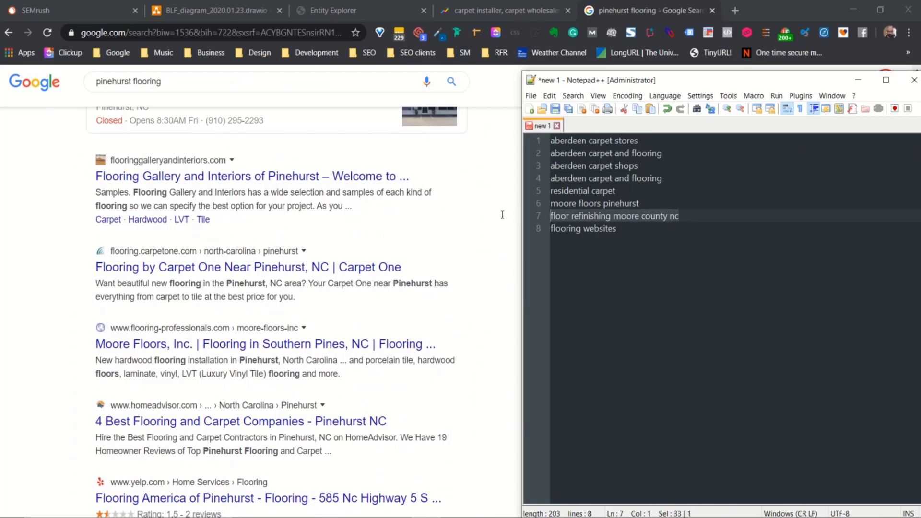
pyautogui.press('BackSpace')
pyautogui.press('BackSpace')
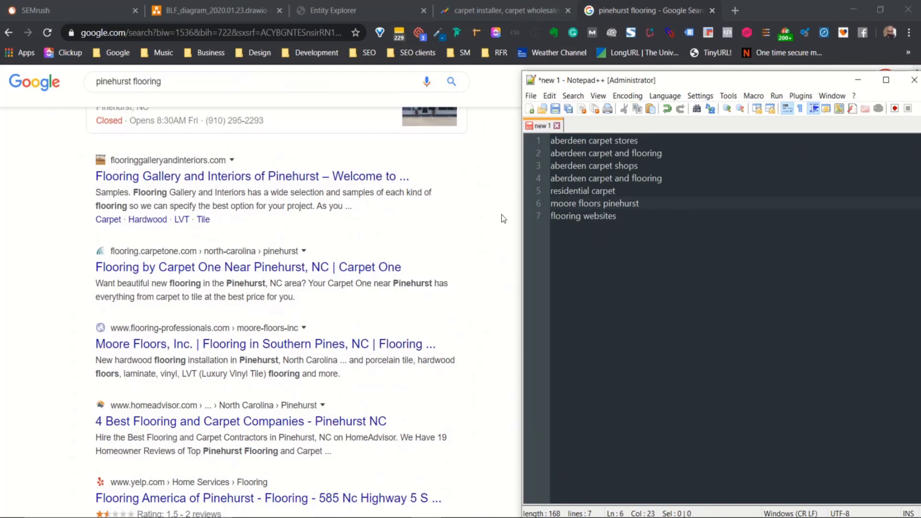
pyautogui.hotkey('shift', 'Home')
pyautogui.press('BackSpace')
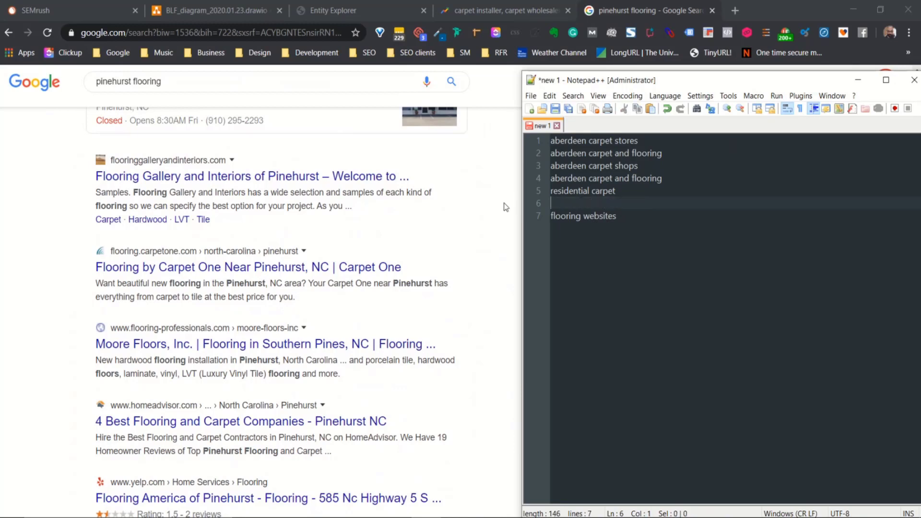
pyautogui.press('BackSpace')
# - Copy the whole keyword list from Notepad++ into the Primary Keywords box of the Backlink-Factory sheet setup
pyautogui.hotkey('ctrl', 'a')
pyautogui.hotkey('ctrl', 'c')
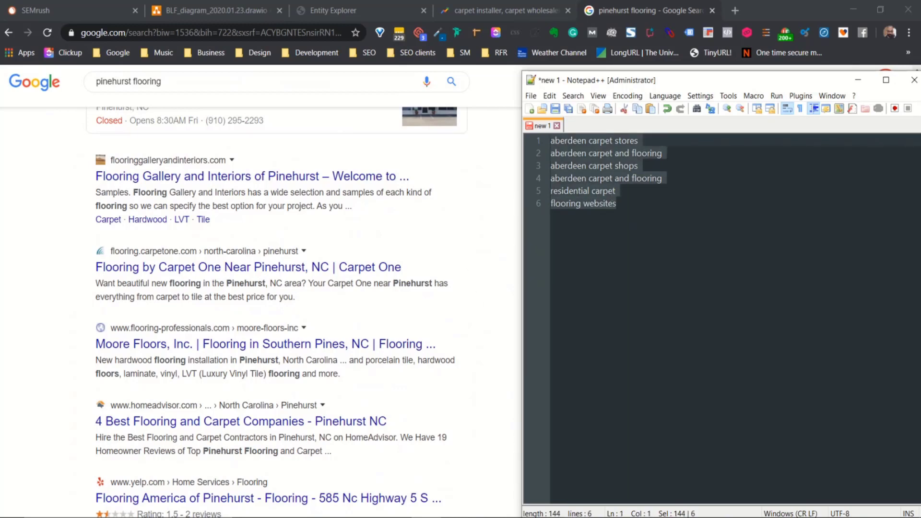
pyautogui.hotkey('alt', 'Tab')
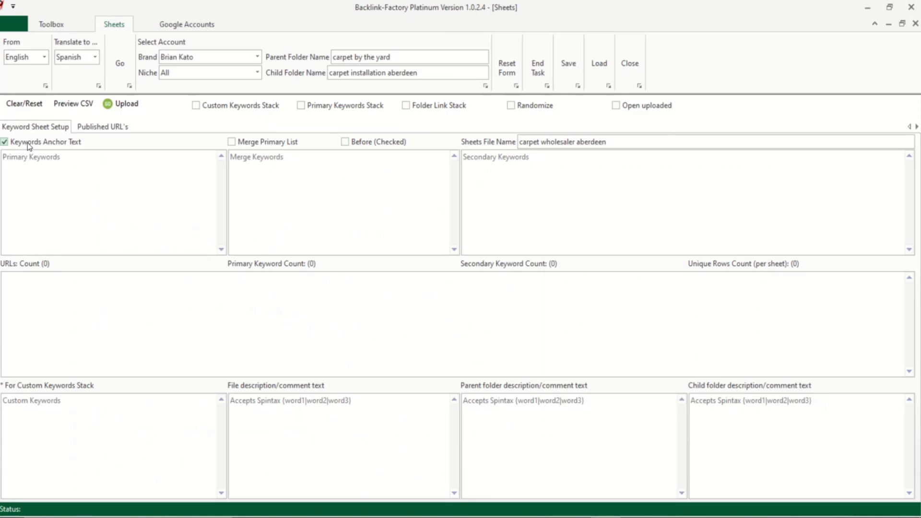
pyautogui.click(55, 167)
pyautogui.hotkey('ctrl', 'v')
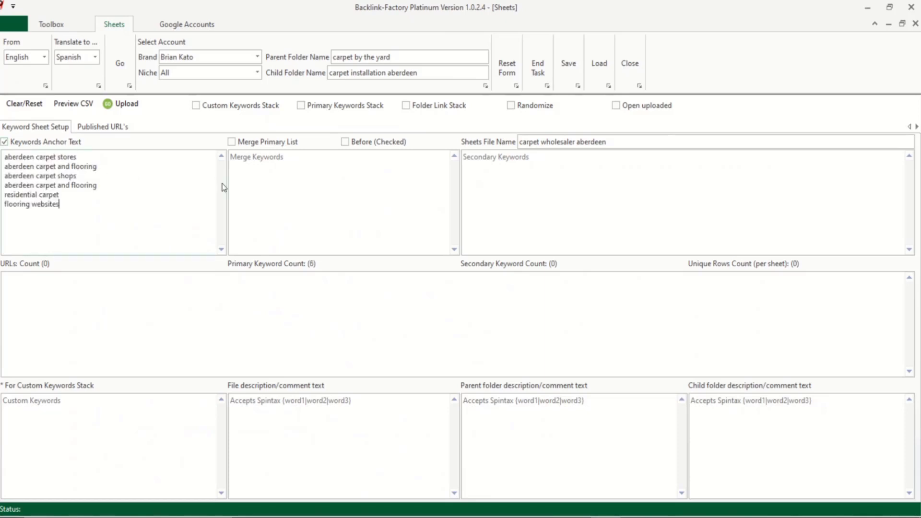
# - Enter the secondary keywords "best carpet store aberdeen", "luxury flooring aberdeen" and "aberdeen residential flooring store" on separate lines
pyautogui.click(354, 193)
pyautogui.click(574, 181)
pyautogui.write('best carpet store aberdeen')
pyautogui.write('luxur')
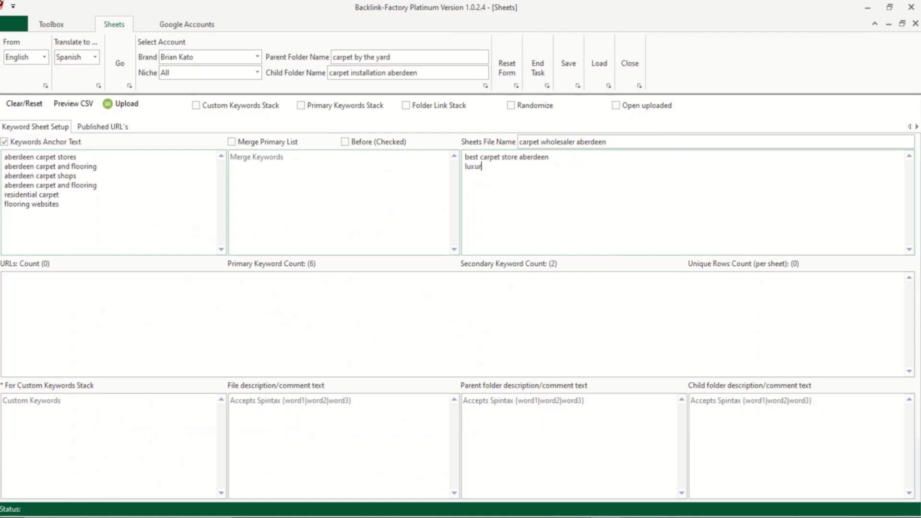
pyautogui.write('y flooring aberdeen')
pyautogui.press('Return')
pyautogui.write('res')
pyautogui.press('BackSpace')
pyautogui.press('BackSpace')
pyautogui.press('BackSpace')
pyautogui.write('aberdeen ')
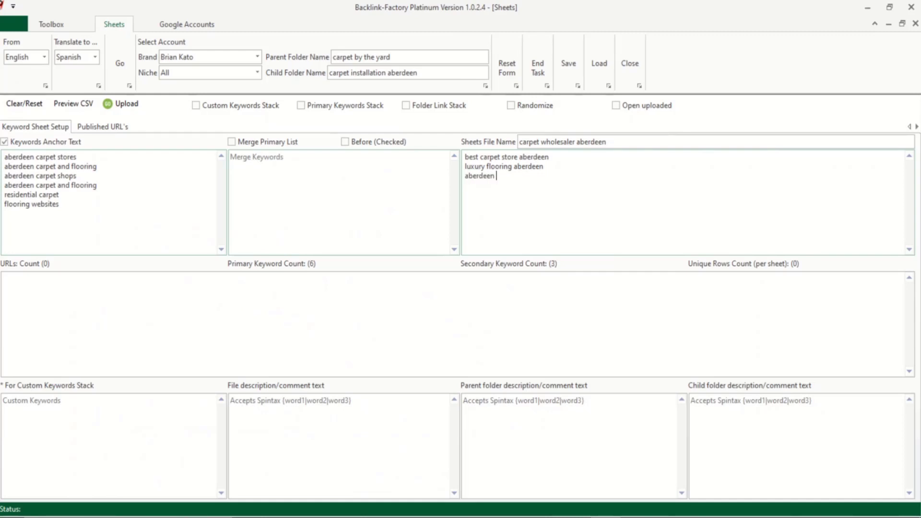
pyautogui.write('residential flooring store')
# - Cut all the primary keywords out of the sheet setup and switch to Notepad++
pyautogui.click(255, 163)
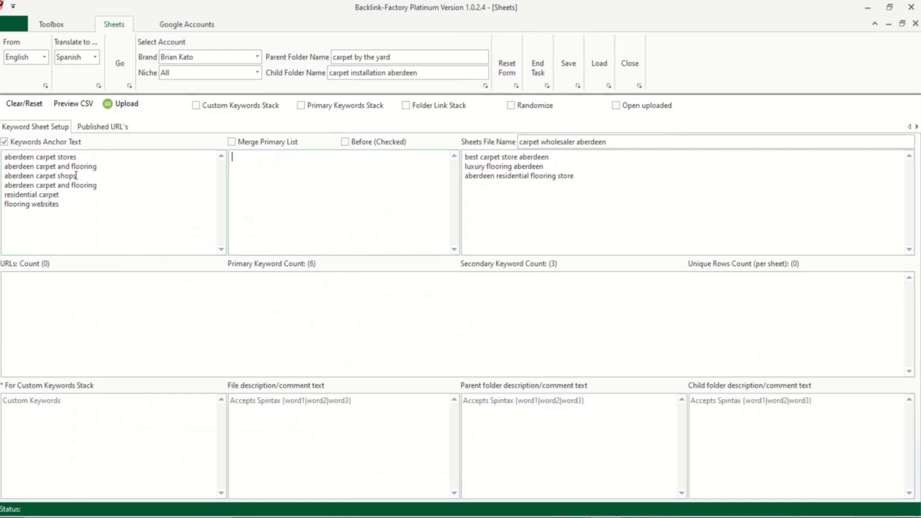
pyautogui.moveTo(79, 204); pyautogui.dragTo(1, 152)
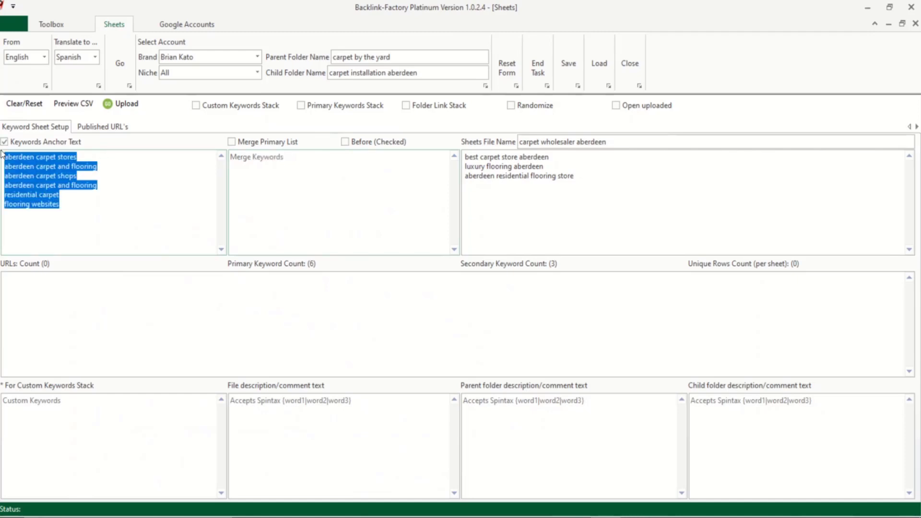
pyautogui.hotkey('ctrl', 'x')
pyautogui.hotkey('alt', 'Tab')
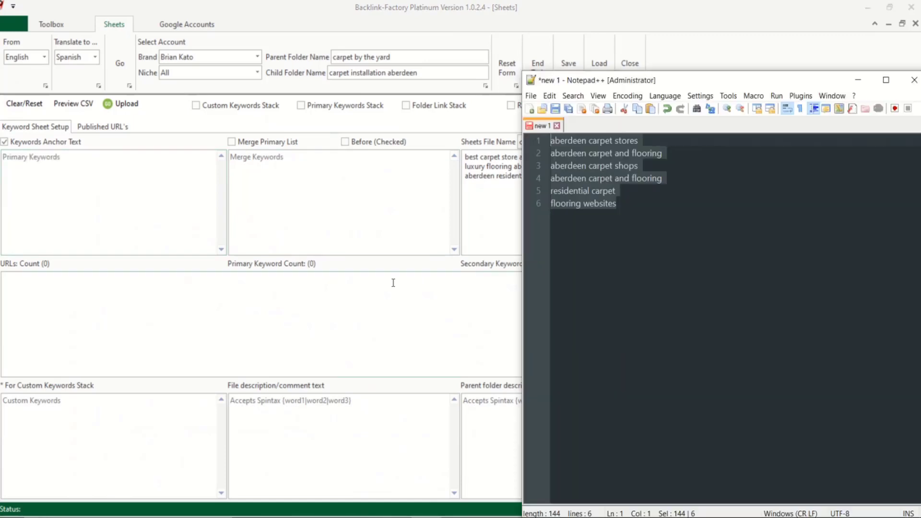
pyautogui.click(626, 246)
pyautogui.press('Return')
pyautogui.press('Return')
pyautogui.hotkey('ctrl', 'v')
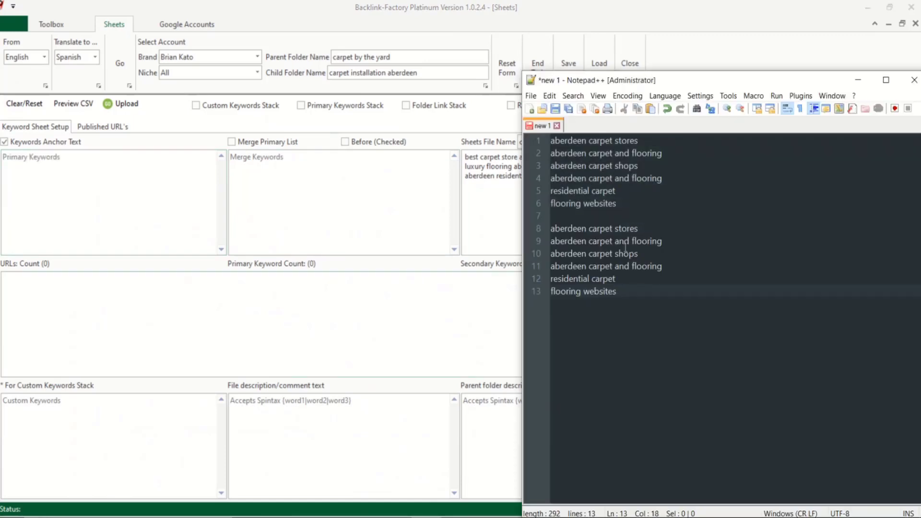
pyautogui.moveTo(641, 304); pyautogui.dragTo(544, 229)
pyautogui.press('Delete')
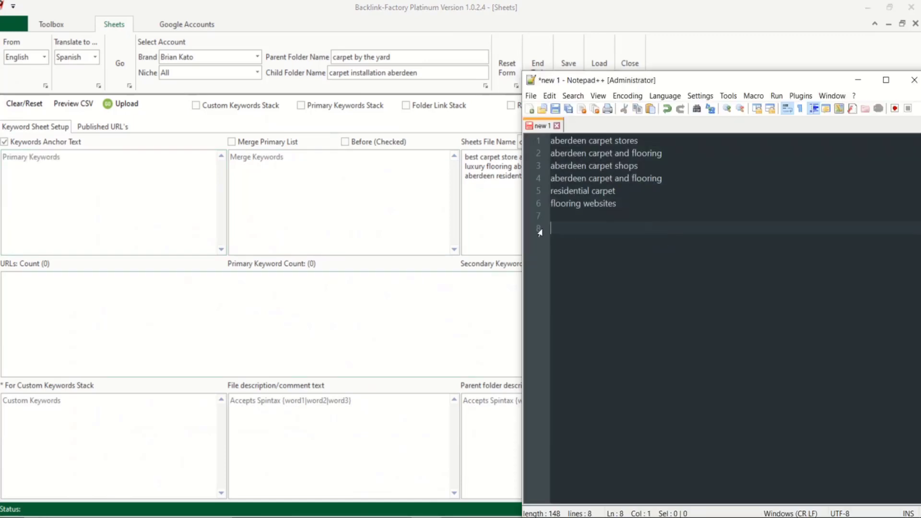
# - Paste the cut keywords into a new Notepad++ document and replace every "aberdeen" with nothing
pyautogui.doubleClick(585, 127)
pyautogui.hotkey('ctrl', 'v')
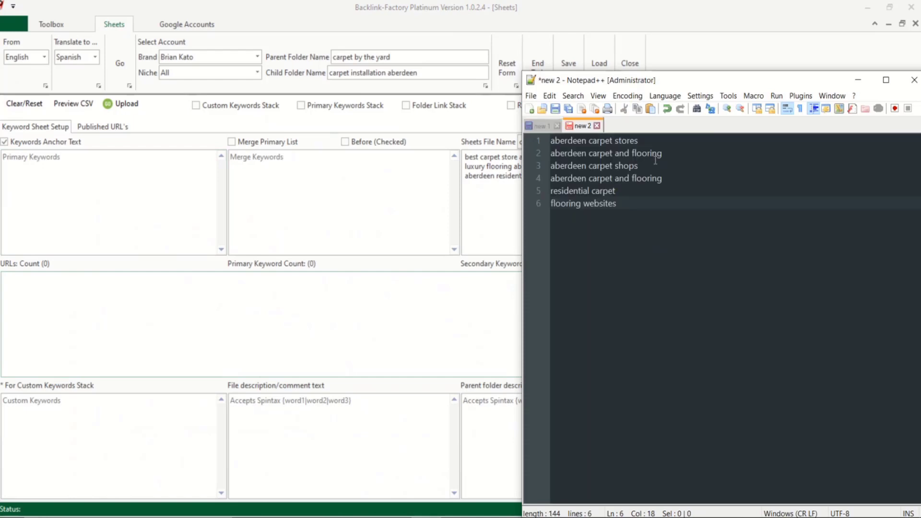
pyautogui.hotkey('ctrl', 'a')
pyautogui.hotkey('ctrl', 'f')
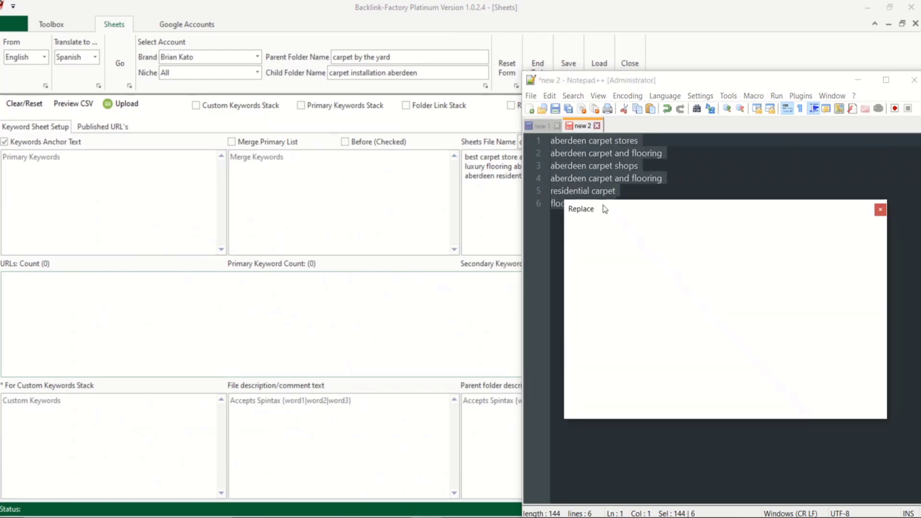
pyautogui.click(608, 225)
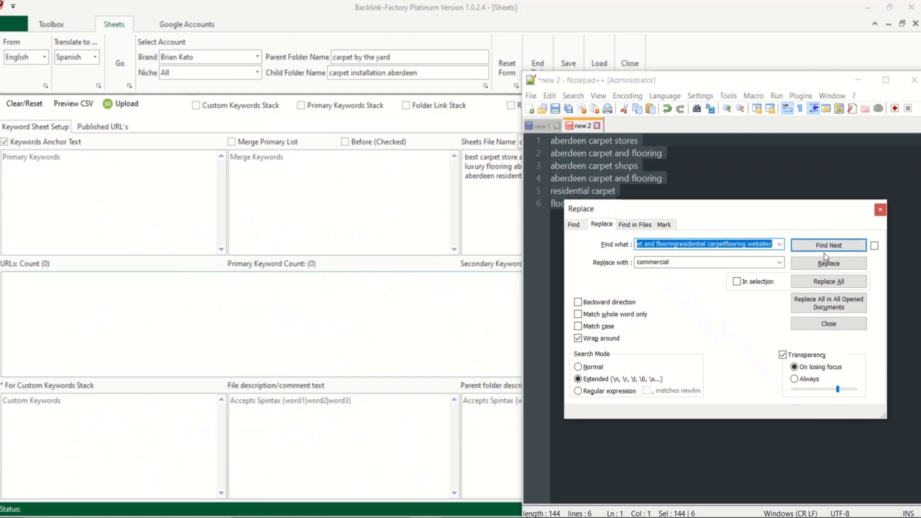
pyautogui.write('aberdeen')
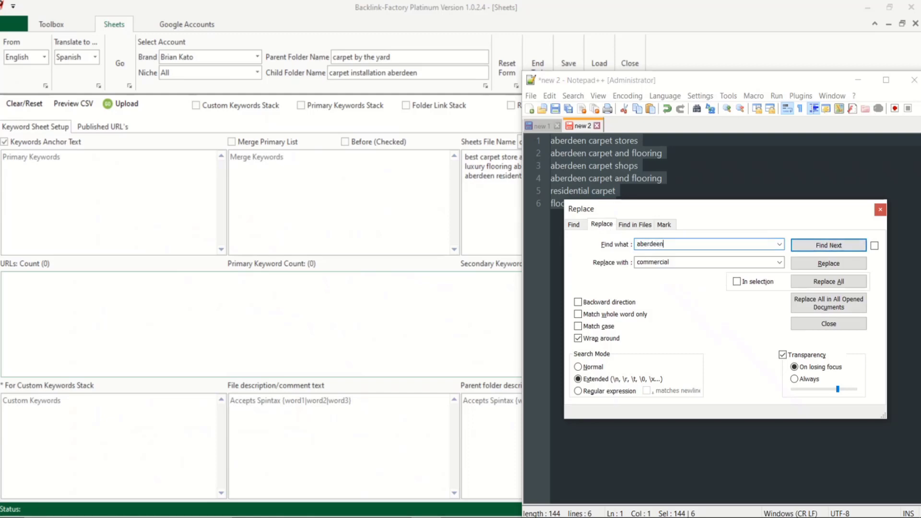
pyautogui.press('Tab')
pyautogui.press('BackSpace')
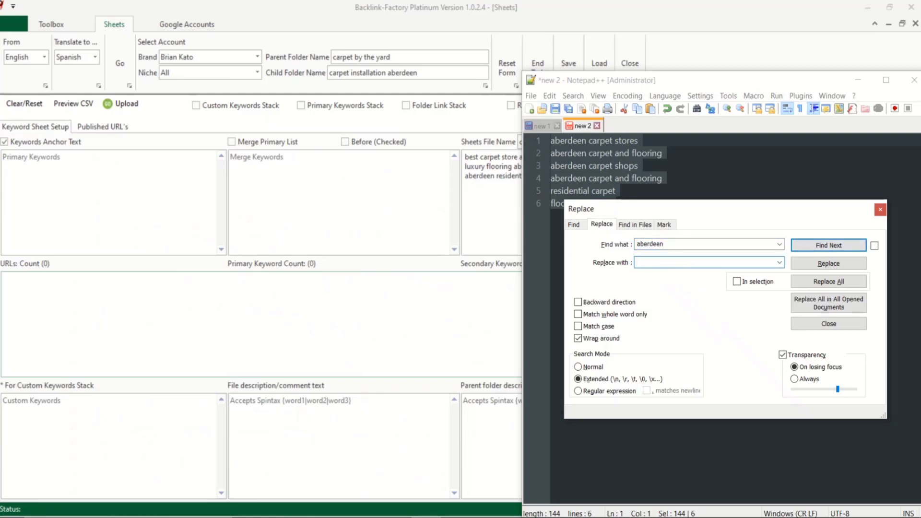
pyautogui.click(829, 281)
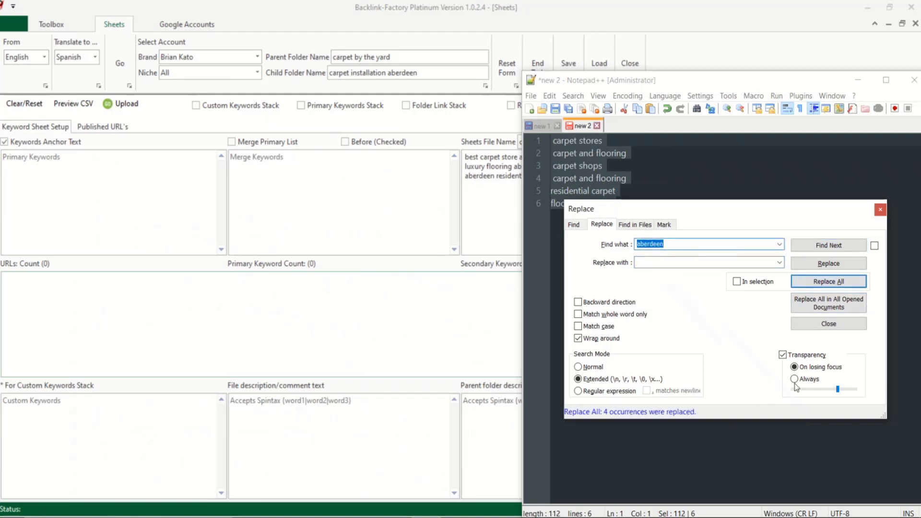
pyautogui.click(829, 323)
pyautogui.click(668, 256)
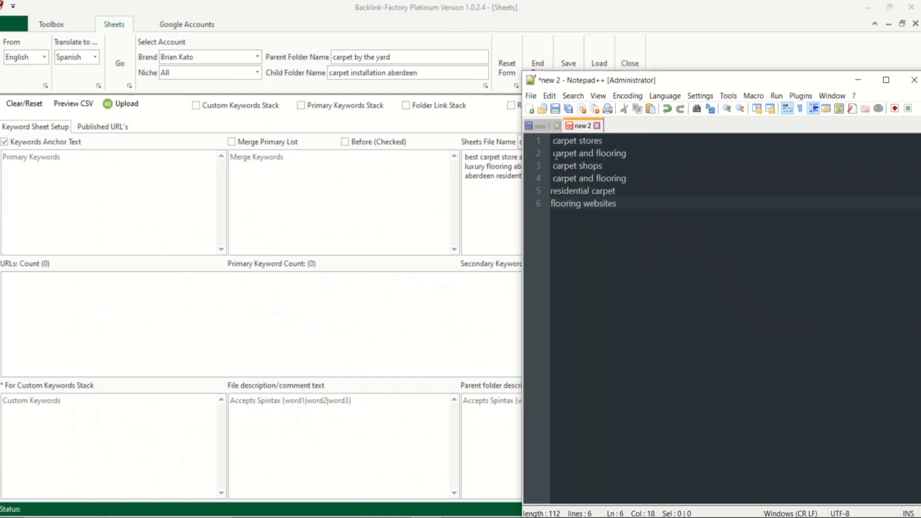
# - Remove the leading space from the first four lines of the keyword list
pyautogui.click(556, 141)
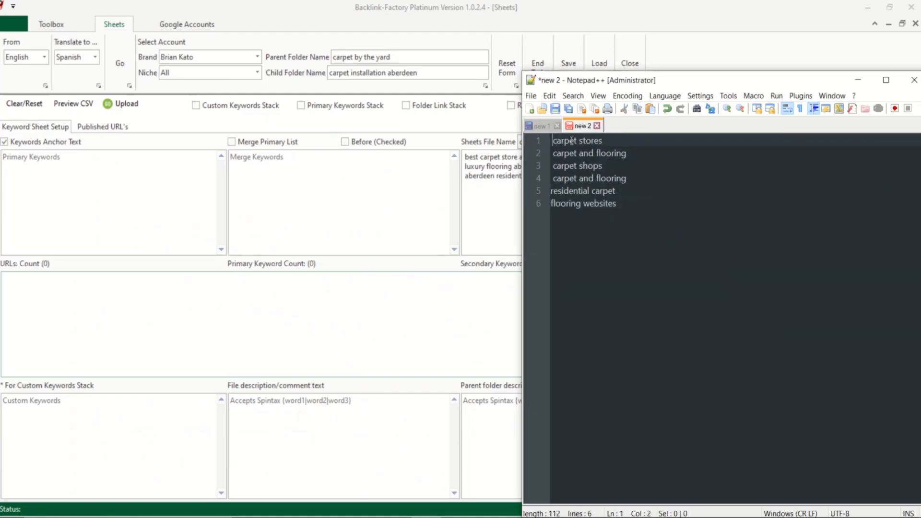
pyautogui.press('Delete')
pyautogui.press('Down')
pyautogui.press('Delete')
pyautogui.press('Down')
pyautogui.press('Delete')
pyautogui.press('Down')
pyautogui.press('Delete')
pyautogui.press('Down')
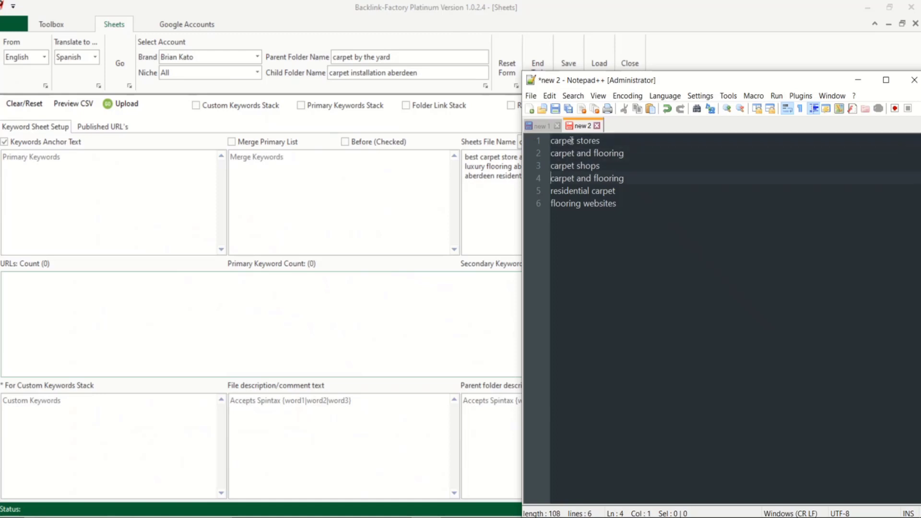
# - Move the cleaned keyword list from Notepad++ into the Primary Keywords box in Backlink-Factory
pyautogui.click(640, 207)
pyautogui.hotkey('ctrl', 'shift', 'Home')
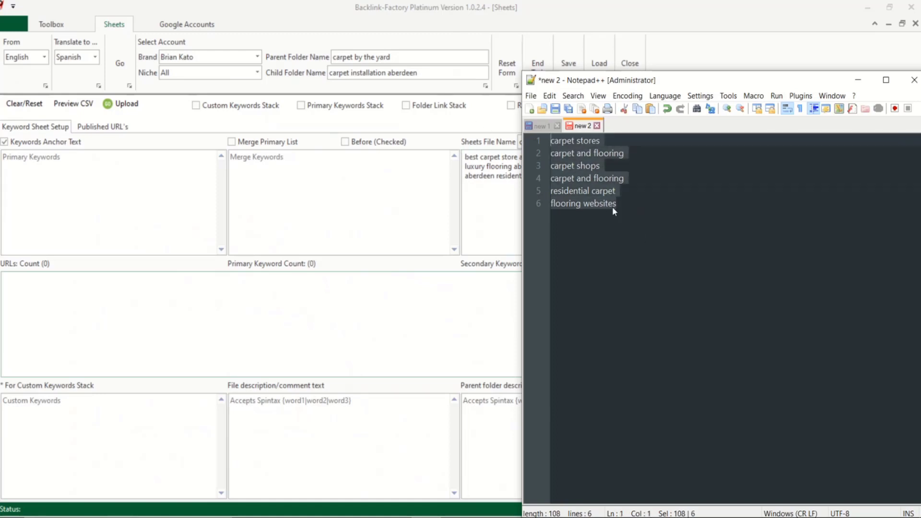
pyautogui.hotkey('ctrl', 'x')
pyautogui.click(58, 222)
pyautogui.hotkey('ctrl', 'v')
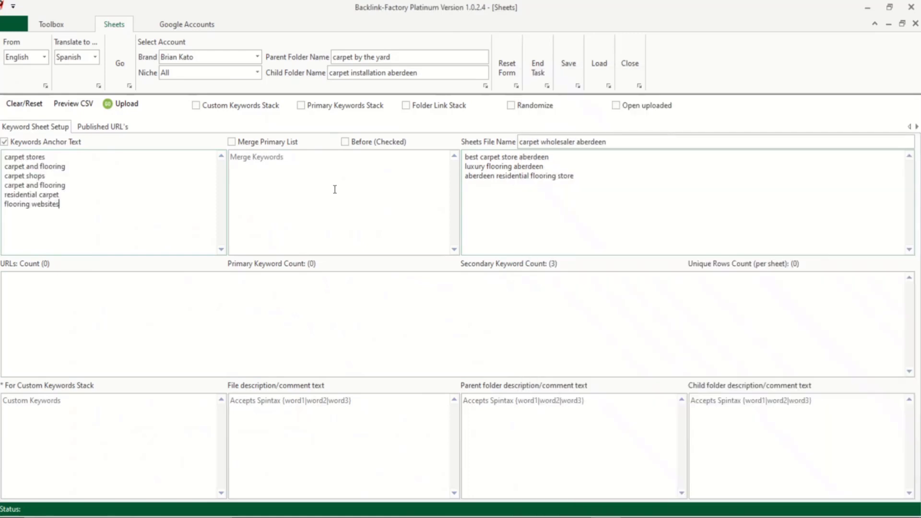
# - Enter "aberdeen" as the merge keyword and merge it into the primary keyword list
pyautogui.click(334, 189)
pyautogui.write('aberdeen')
pyautogui.click(232, 142)
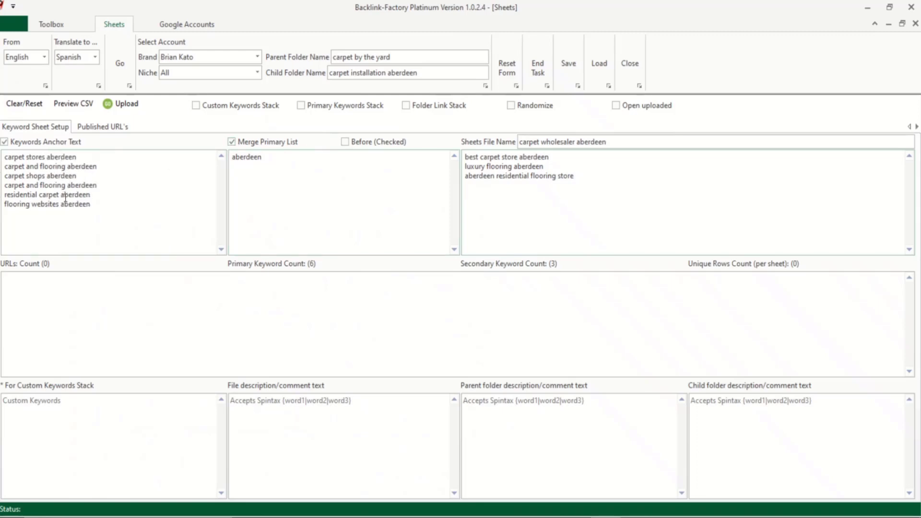
# - Copy the merged primary keywords into the empty Notepad++ document
pyautogui.moveTo(112, 209); pyautogui.dragTo(2, 156)
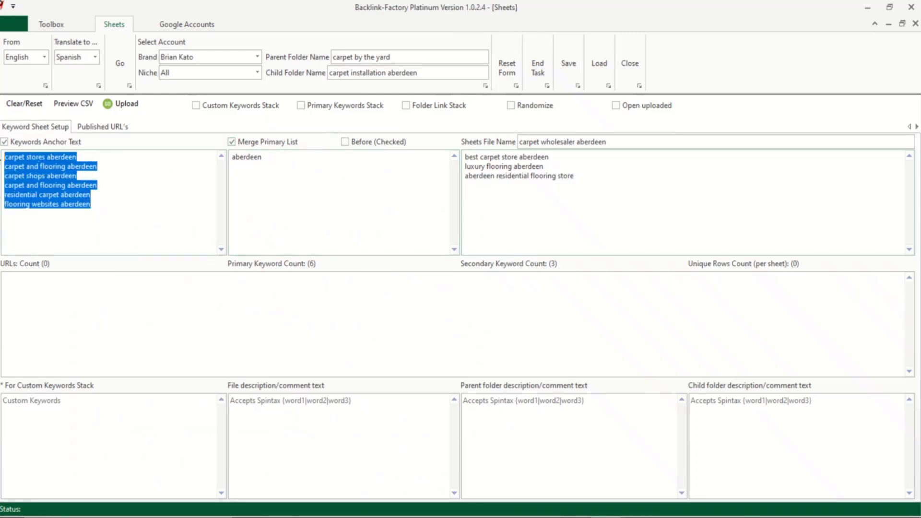
pyautogui.click(417, 517)
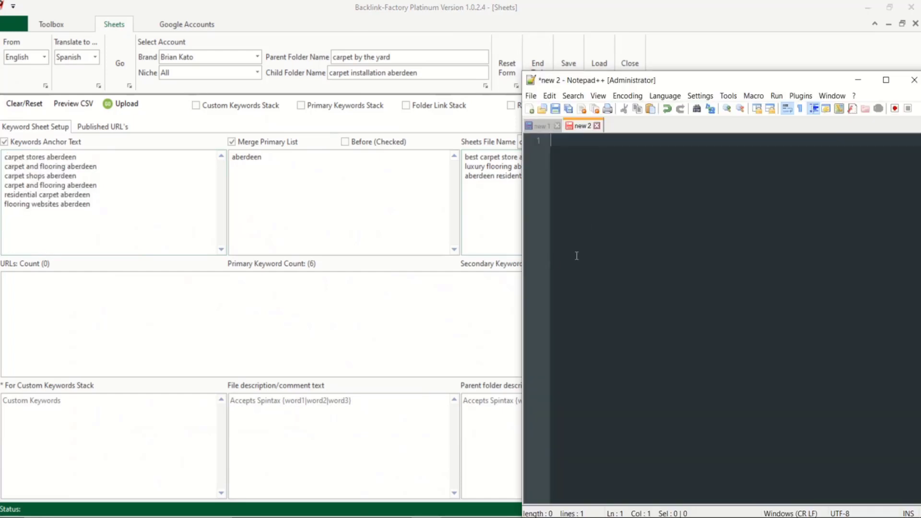
pyautogui.hotkey('ctrl', 'v')
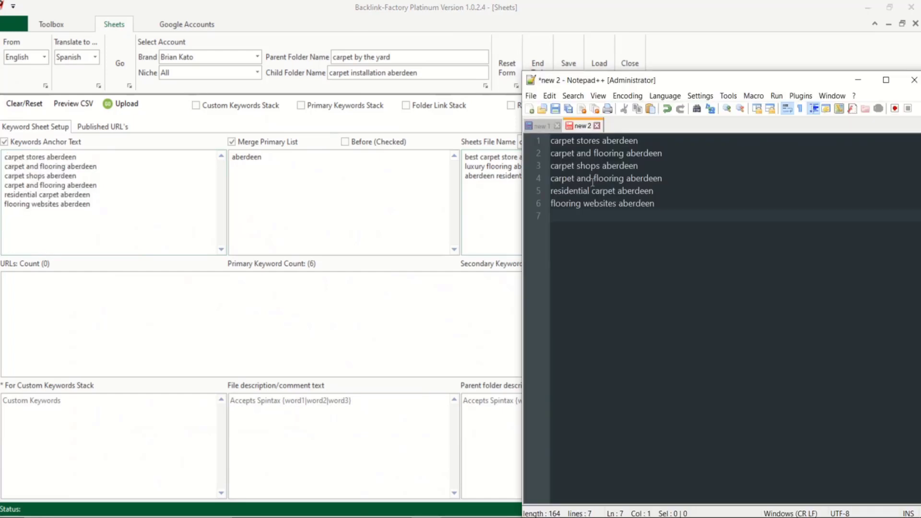
# - Undo the primary list merge in Backlink-Factory and merge again with "aberdeen" placed before each keyword
pyautogui.click(148, 185)
pyautogui.click(232, 142)
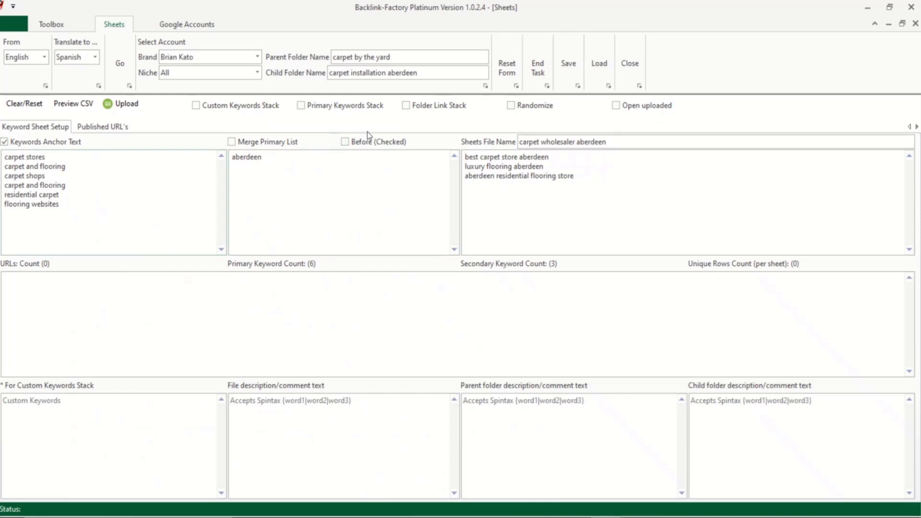
pyautogui.click(345, 142)
pyautogui.click(231, 142)
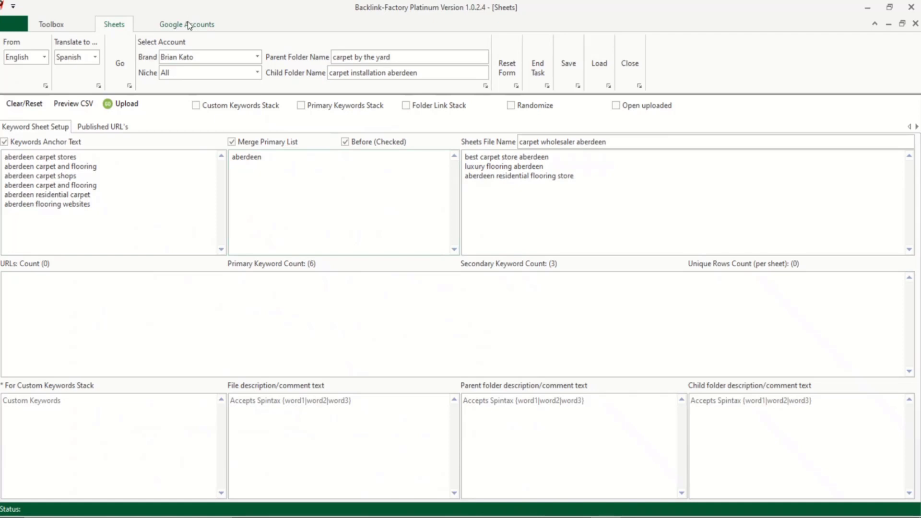
# - Open the GMB Maps tool, search for "carpet by the yard aberdeen", and reject the map it offers
pyautogui.click(50, 26)
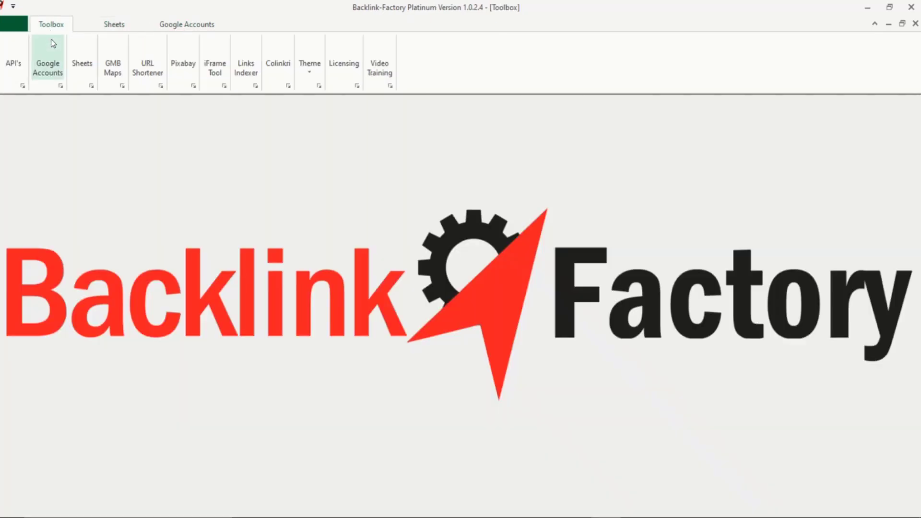
pyautogui.click(114, 72)
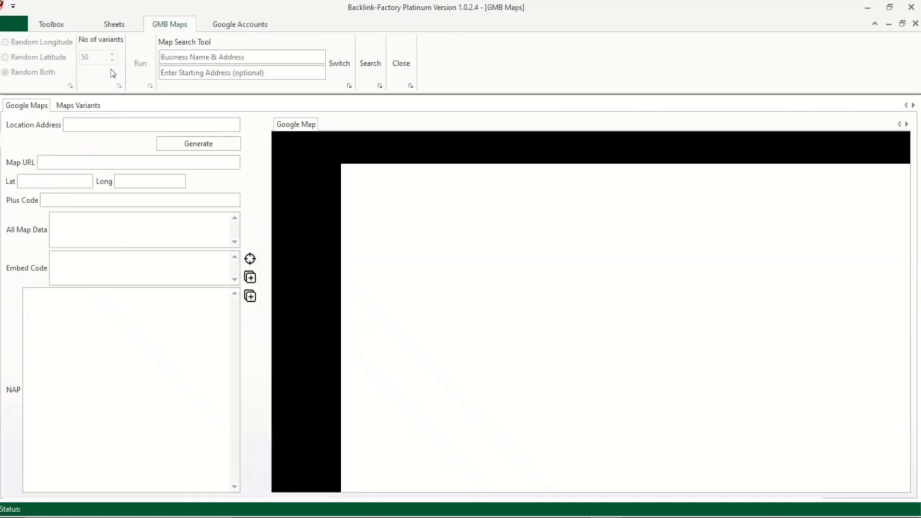
pyautogui.click(208, 57)
pyautogui.write('aber')
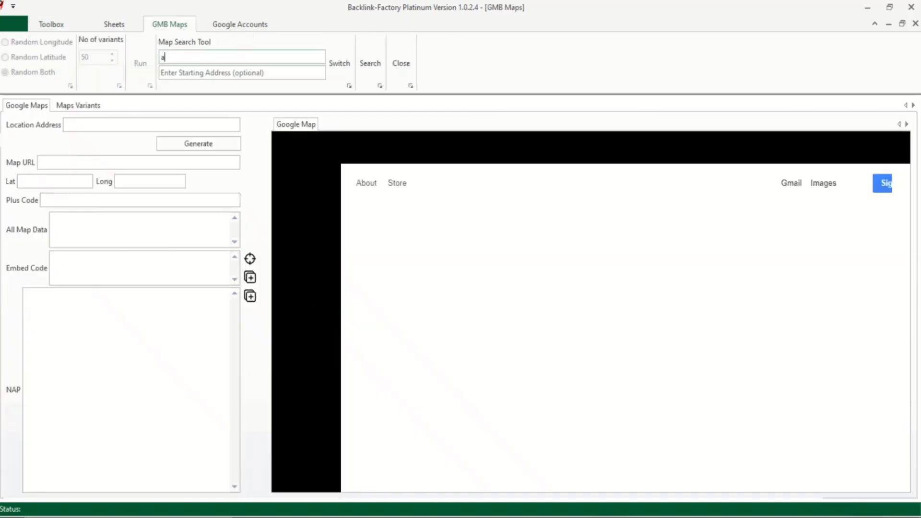
pyautogui.press('BackSpace')
pyautogui.press('BackSpace')
pyautogui.press('BackSpace')
pyautogui.write('car')
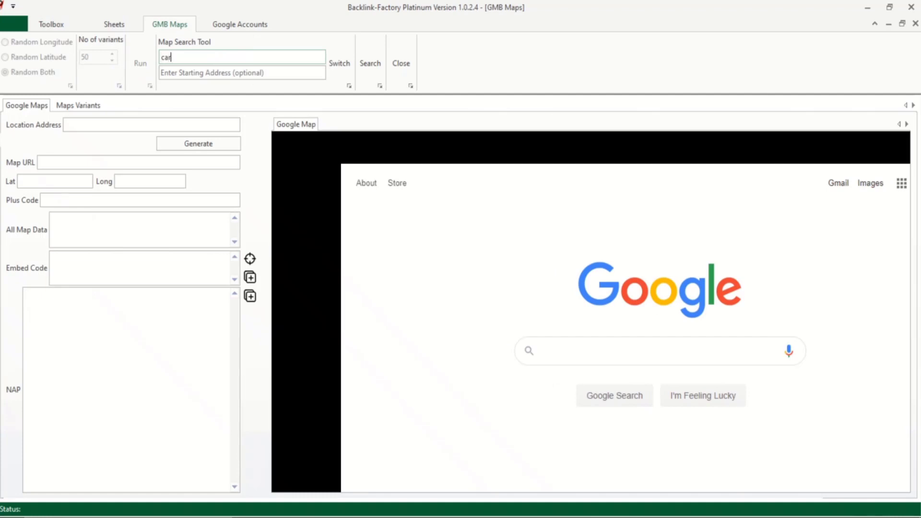
pyautogui.write('pet by the yard aberdeen')
pyautogui.click(337, 65)
pyautogui.click(337, 64)
pyautogui.click(370, 62)
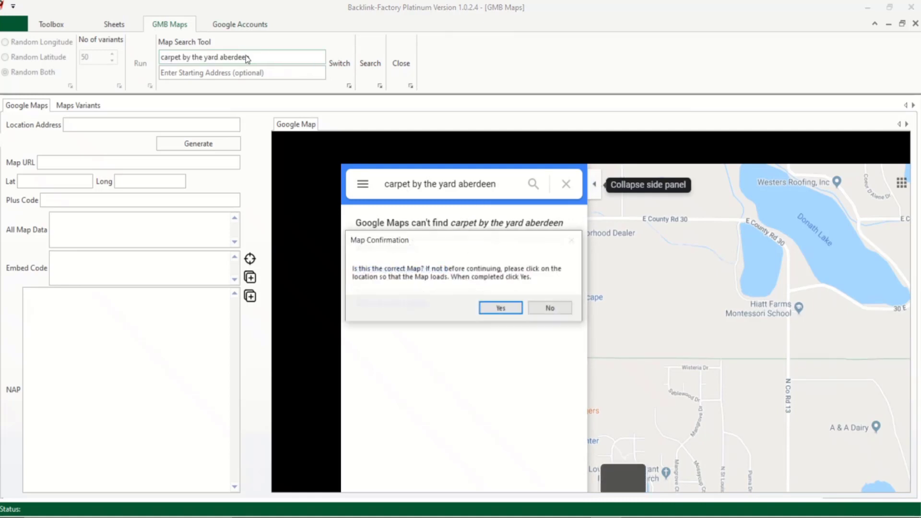
pyautogui.click(550, 308)
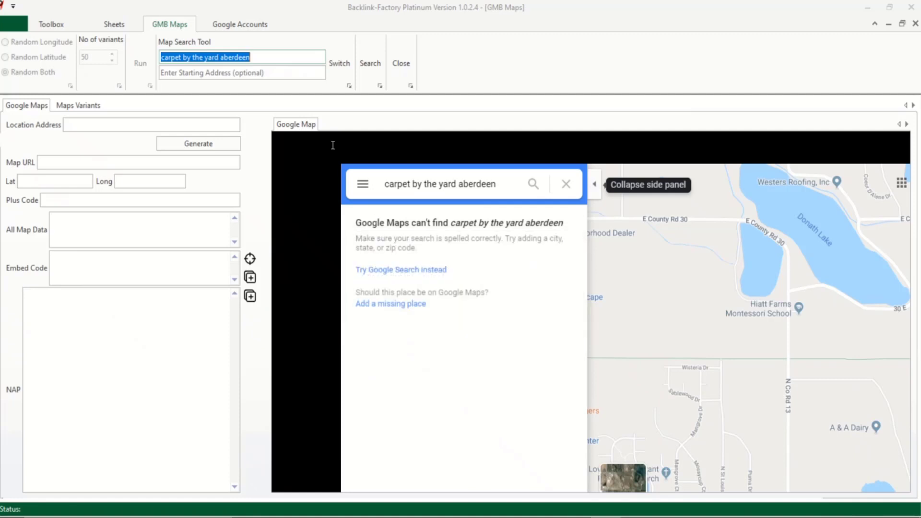
# - Refine the map search to "carpet by the yard aberdeen md" and confirm the map of the business
pyautogui.click(273, 56)
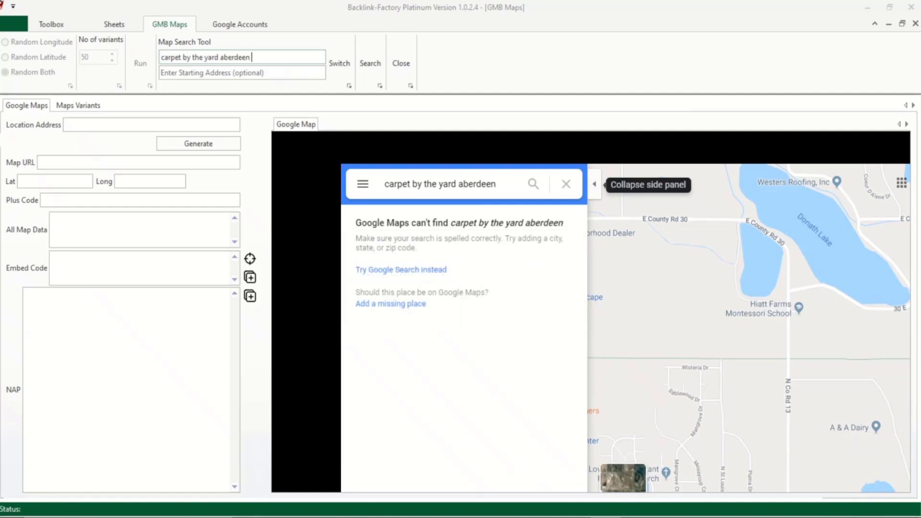
pyautogui.write('md')
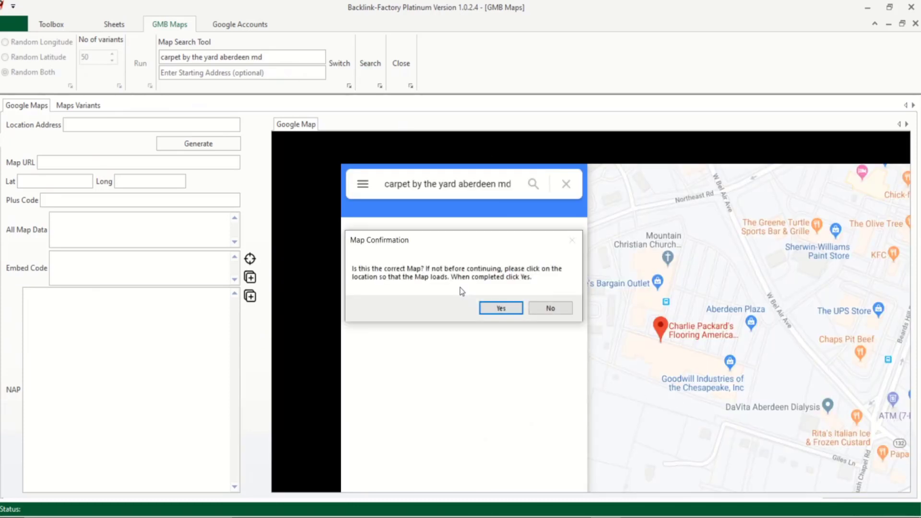
pyautogui.moveTo(504, 243); pyautogui.dragTo(703, 289)
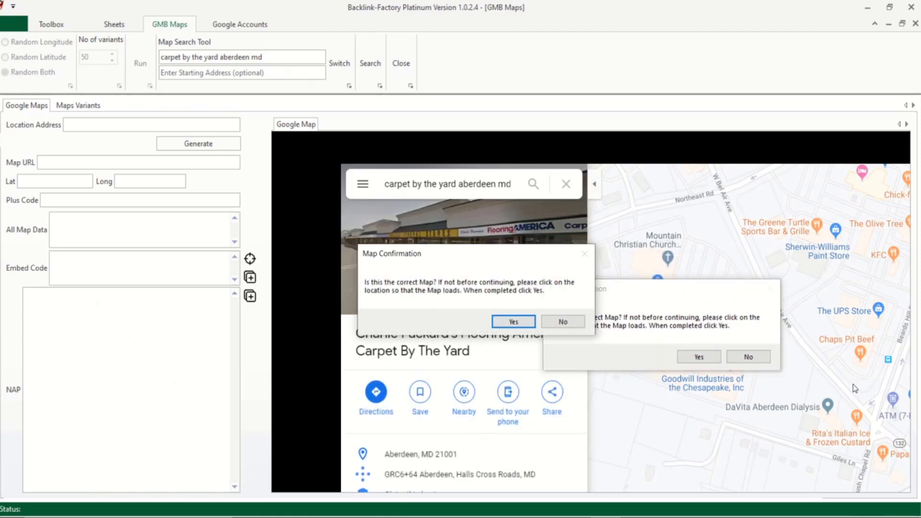
pyautogui.click(513, 322)
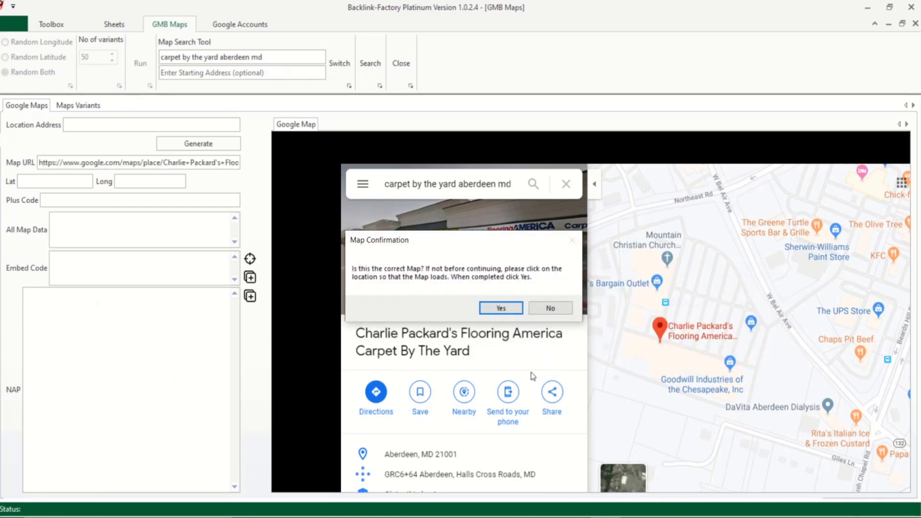
pyautogui.click(501, 308)
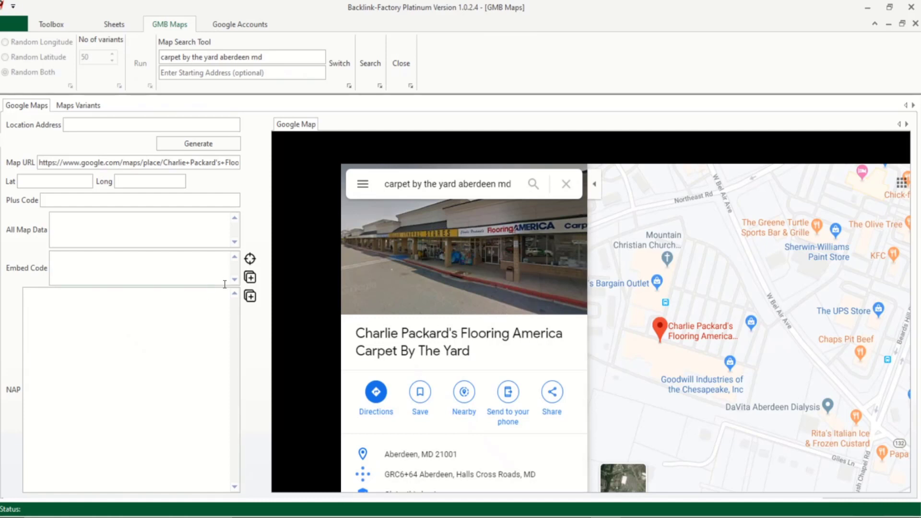
# - Generate the confirmed business's map data, close the share window, and review its listing details
pyautogui.click(197, 144)
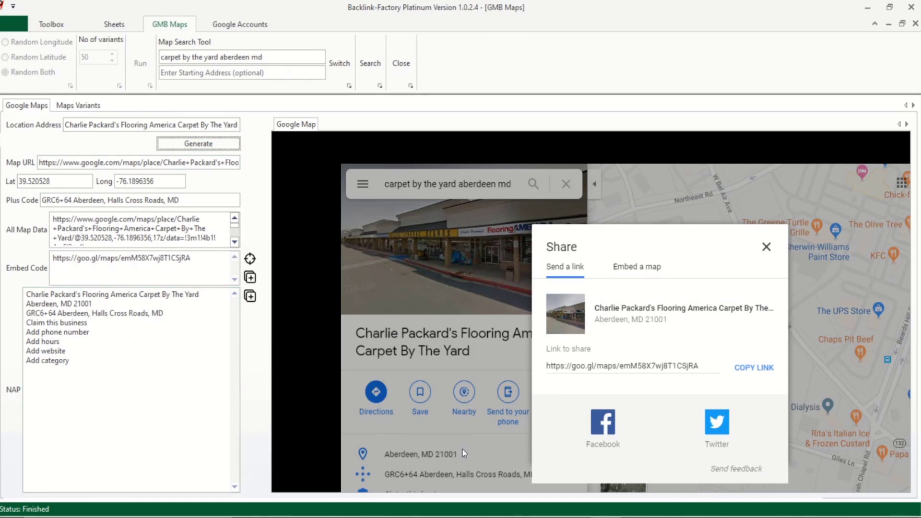
pyautogui.click(766, 246)
pyautogui.scroll(-4, 448, 370)
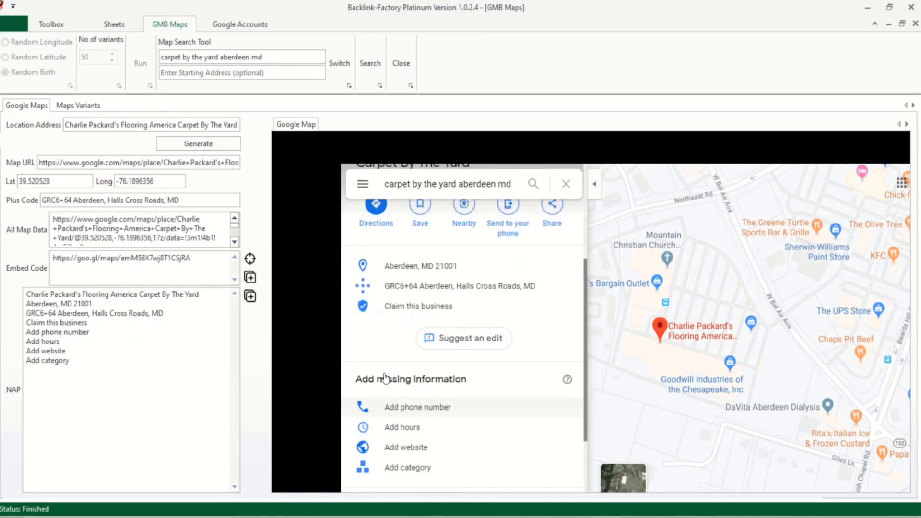
pyautogui.scroll(4, 366, 417)
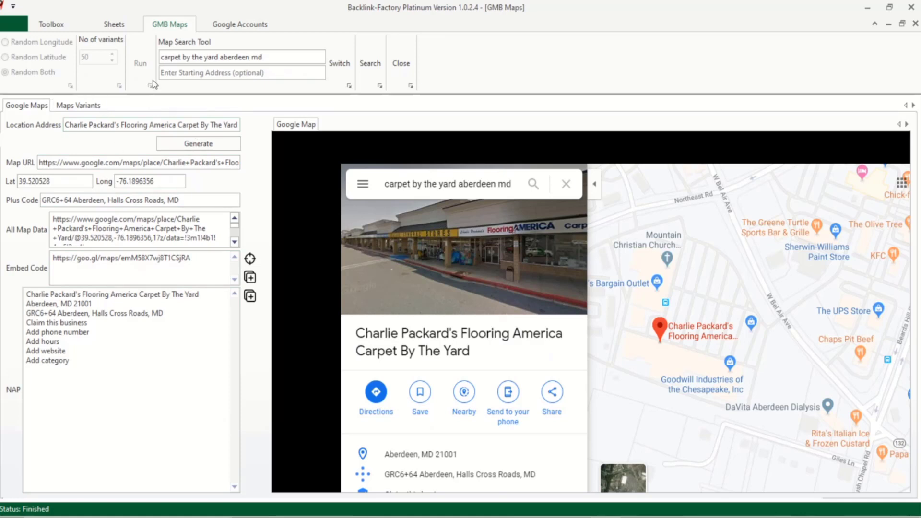
# - Generate 30 map URL variants with both coordinates randomized and send them to Sheets
pyautogui.click(93, 106)
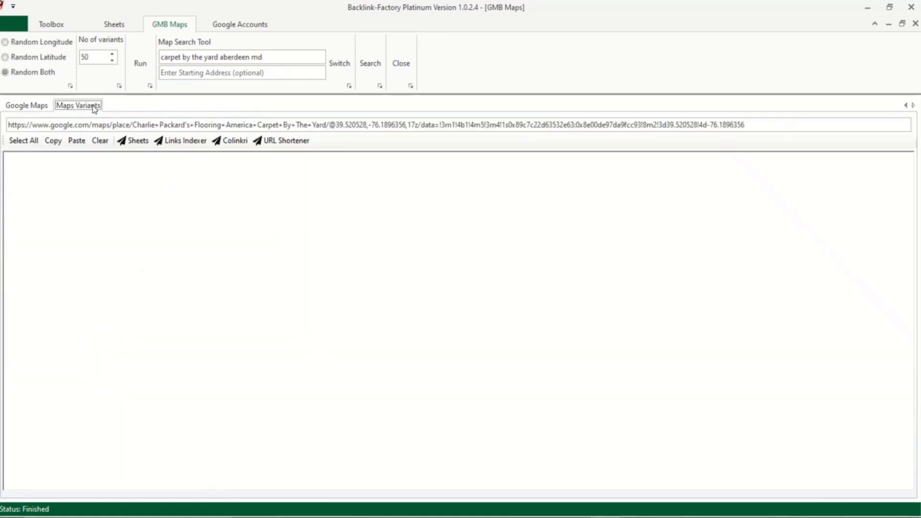
pyautogui.doubleClick(97, 58)
pyautogui.write('30')
pyautogui.click(147, 83)
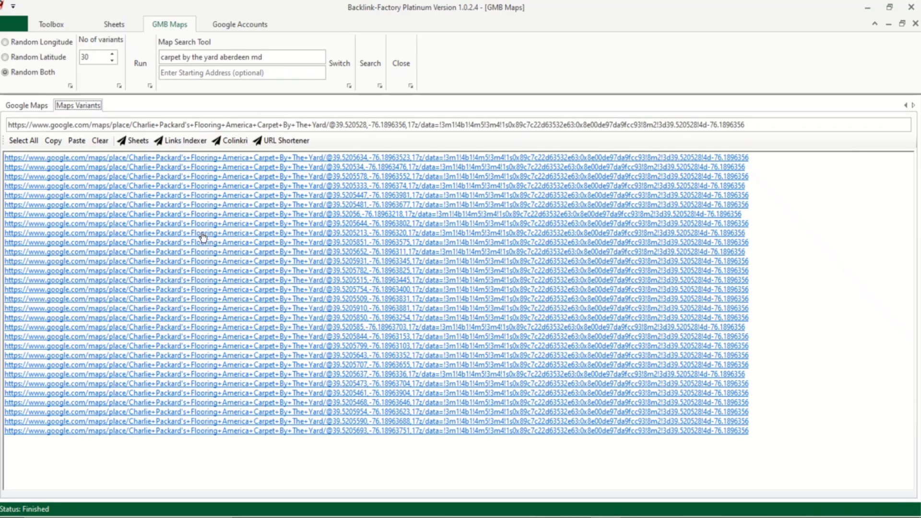
pyautogui.click(132, 142)
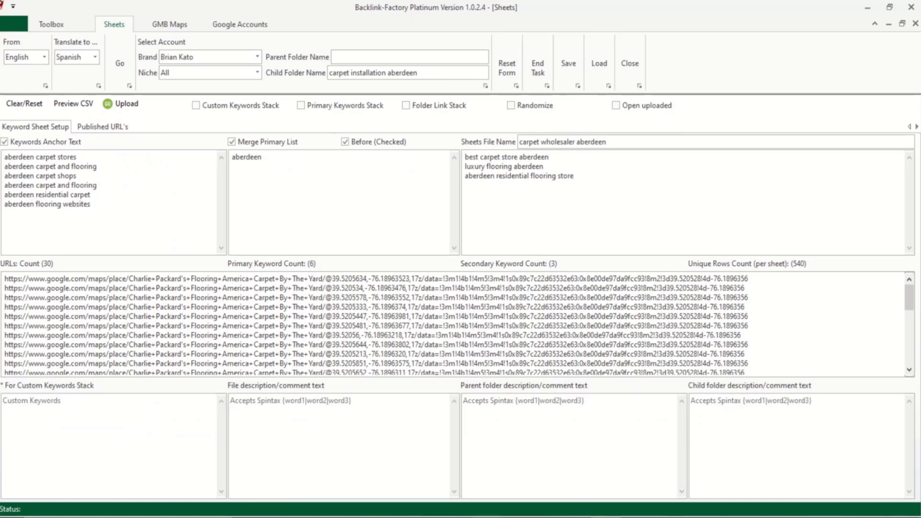
# - Switch to the Chrome browser and search Google for "carpet by the yard aberdeen md"
pyautogui.moveTo(486, 517)
pyautogui.click(459, 483)
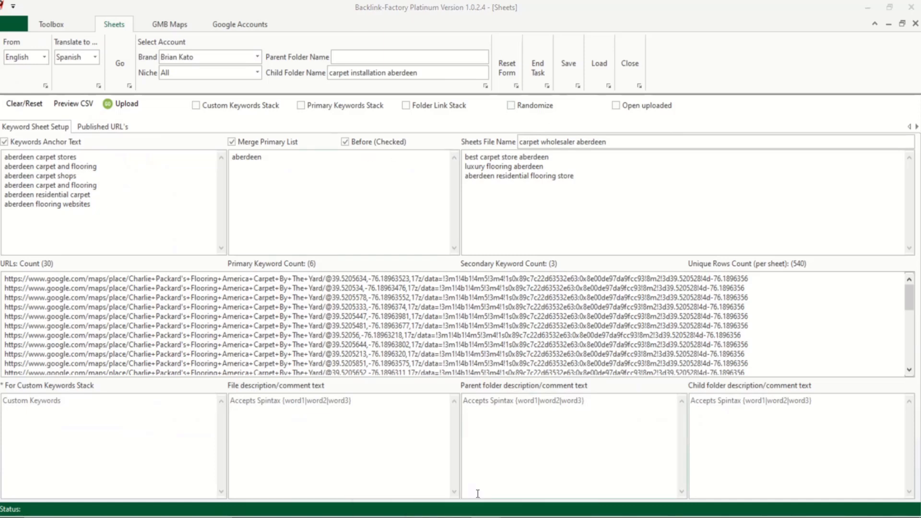
pyautogui.click(549, 468)
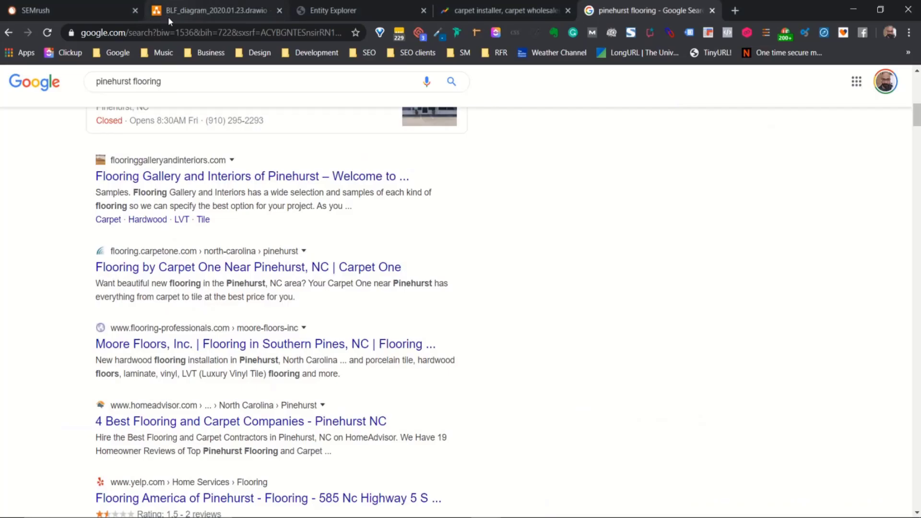
pyautogui.scroll(10, 195, 96)
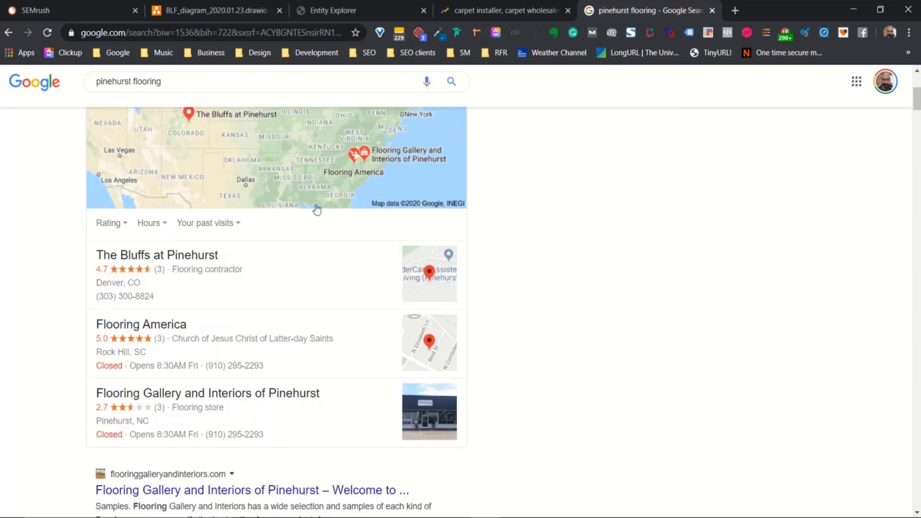
pyautogui.moveTo(171, 99); pyautogui.dragTo(49, 108)
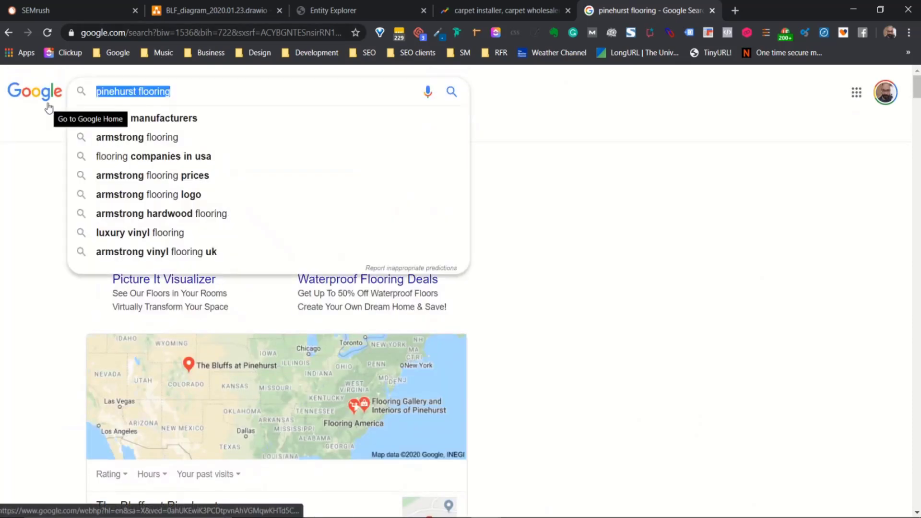
pyautogui.write('cap')
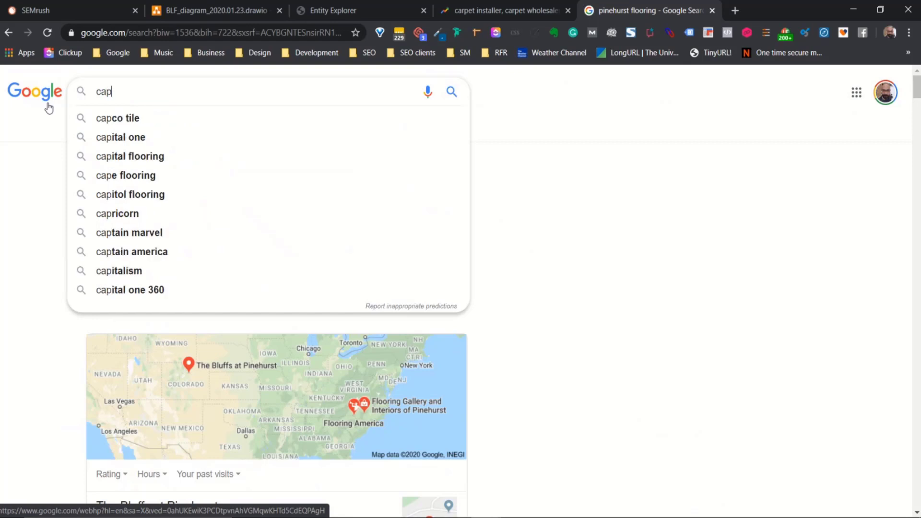
pyautogui.press('BackSpace')
pyautogui.write('rpet ')
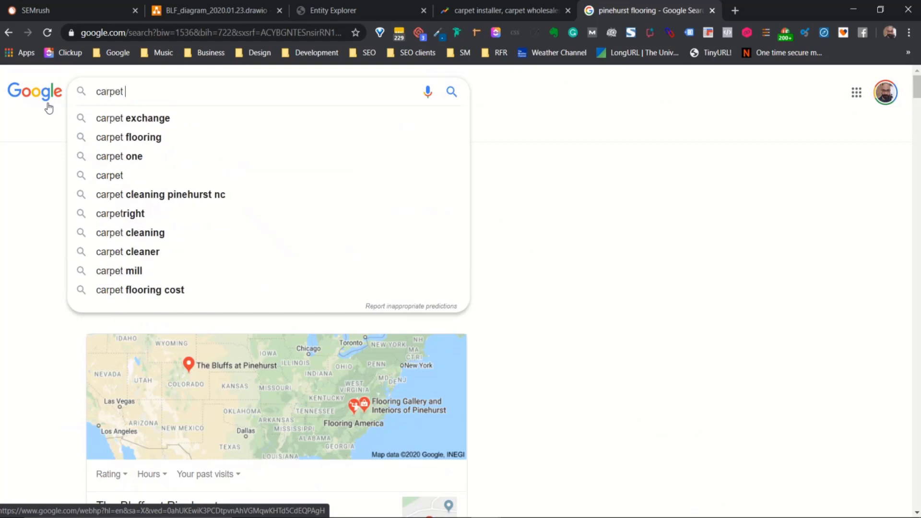
pyautogui.write('by the ')
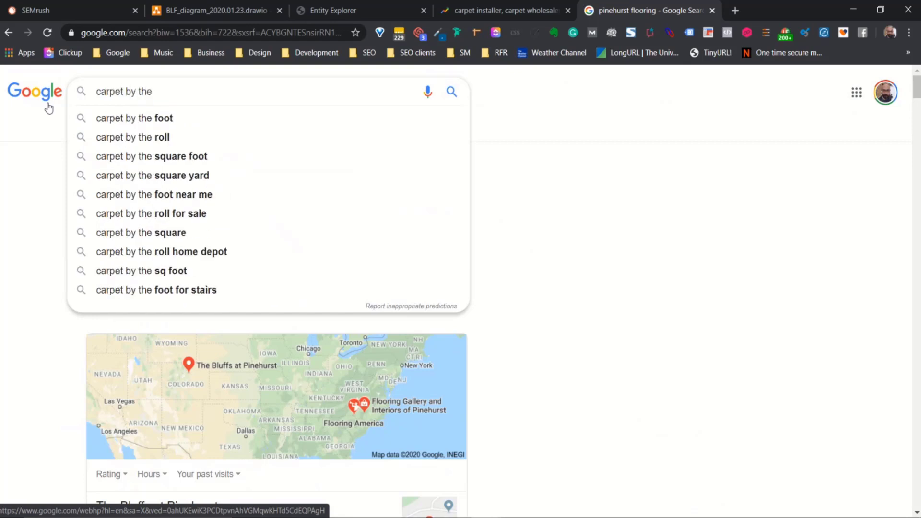
pyautogui.write('yard aberd')
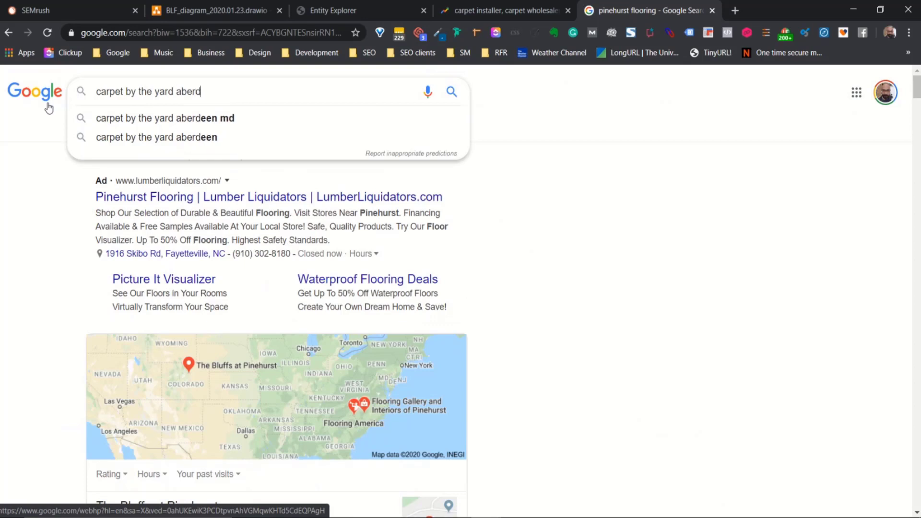
pyautogui.write('een md')
pyautogui.press('Return')
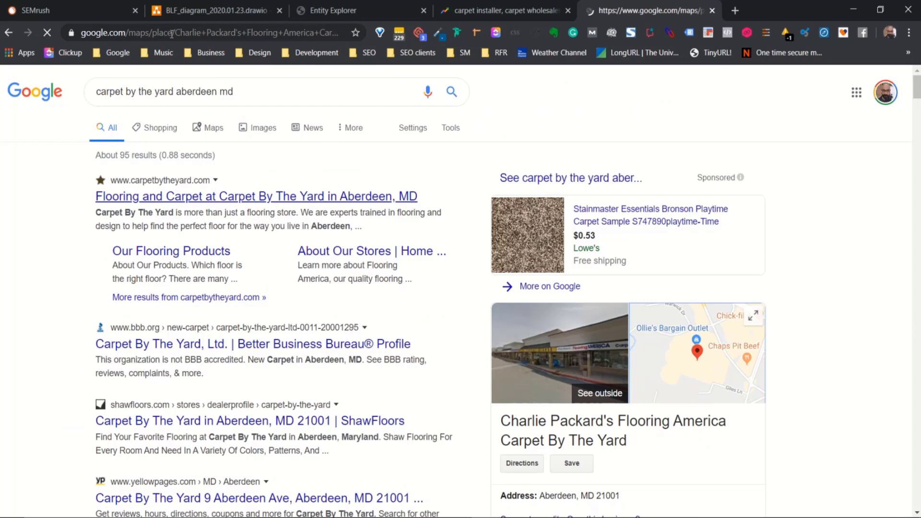
# - Open the business listing in Google Maps and examine how the coordinates in its URL respond to moving the map
pyautogui.moveTo(368, 24); pyautogui.dragTo(580, 24)
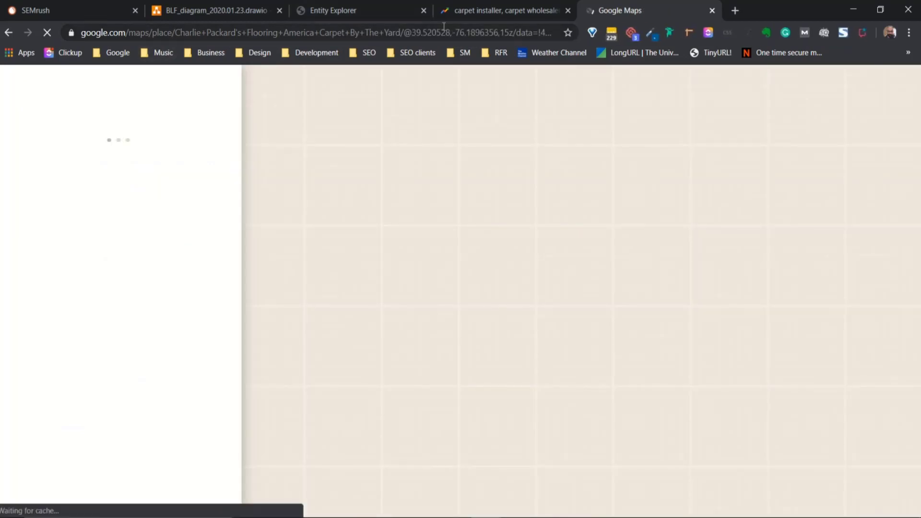
pyautogui.click(421, 31)
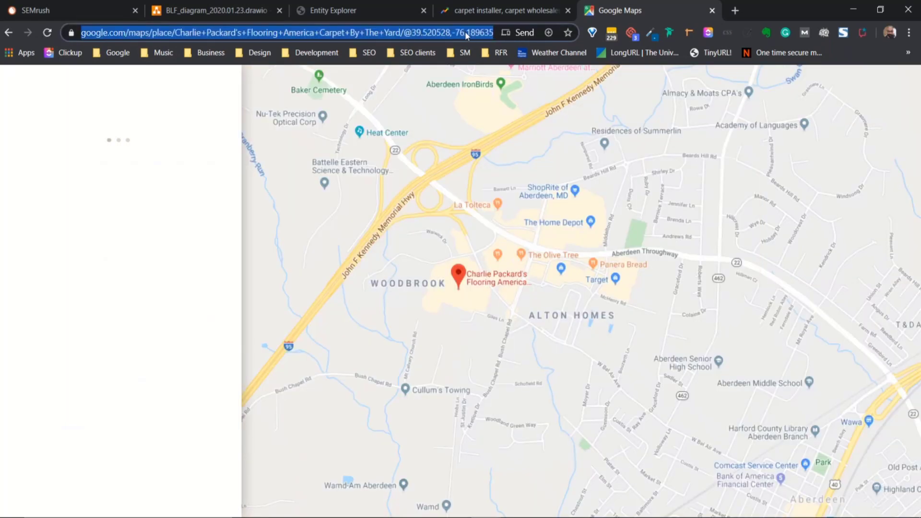
pyautogui.moveTo(579, 33); pyautogui.dragTo(695, 34)
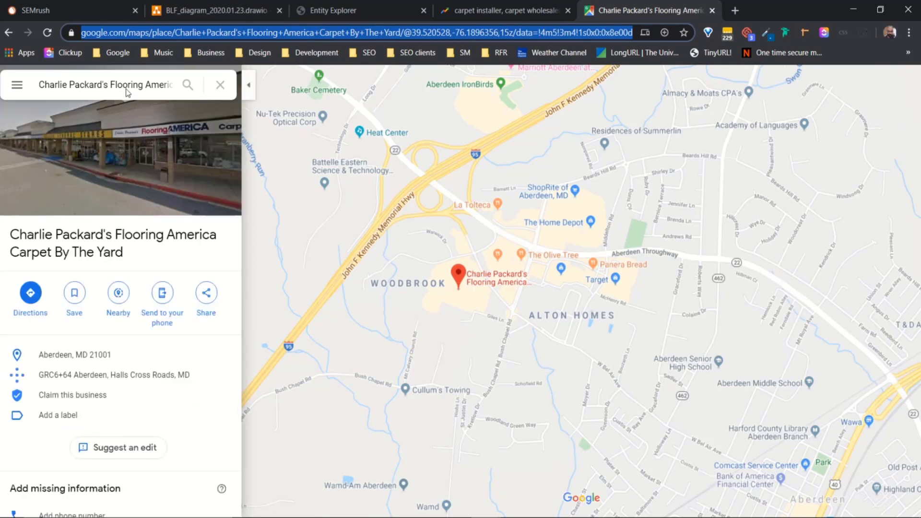
pyautogui.click(450, 245)
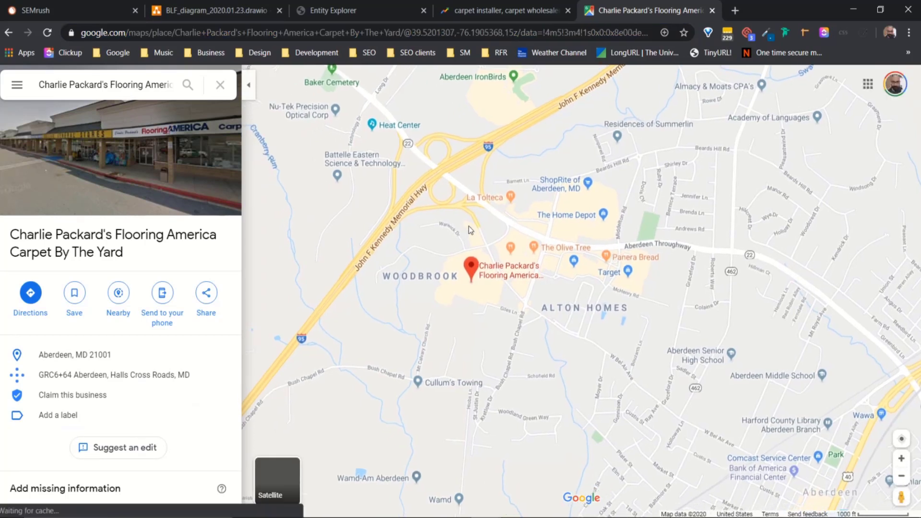
pyautogui.moveTo(497, 220); pyautogui.dragTo(415, 251)
pyautogui.moveTo(420, 294)
pyautogui.mouseDown()
pyautogui.moveTo(462, 334)
pyautogui.moveTo(544, 289)
pyautogui.mouseUp()
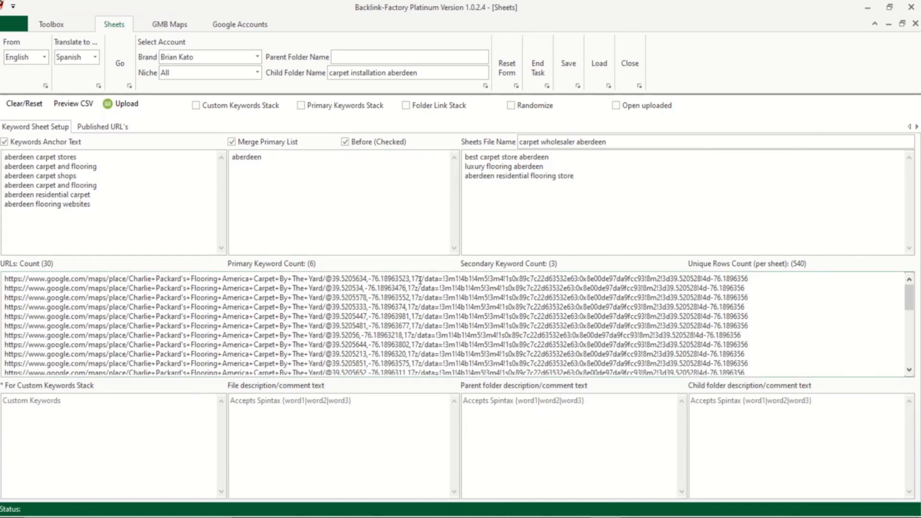
# - In Backlink-Factory, import the business's NAP and all its map data into the file description text
pyautogui.rightClick(331, 416)
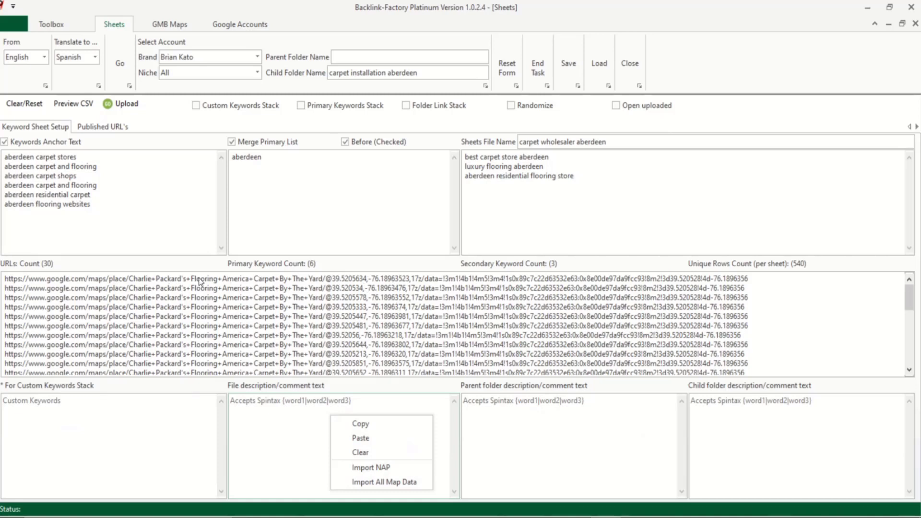
pyautogui.click(381, 470)
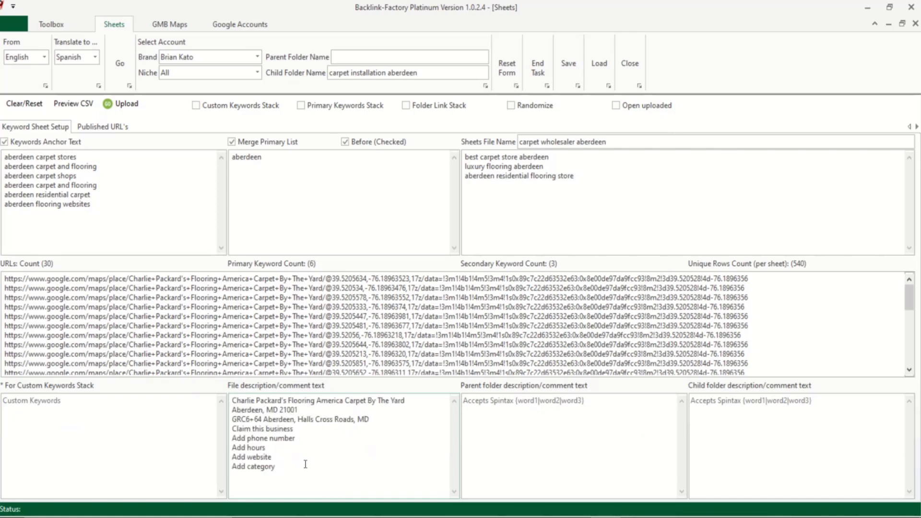
pyautogui.rightClick(294, 474)
pyautogui.click(330, 466)
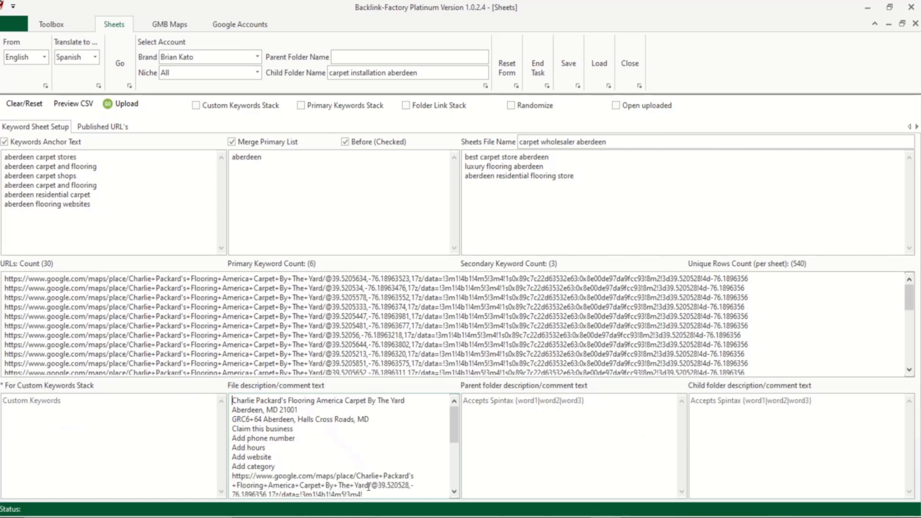
# - Cut the whole file description text and paste it into a new Notepad++ document
pyautogui.moveTo(232, 448); pyautogui.dragTo(375, 452)
pyautogui.hotkey('ctrl', 'a')
pyautogui.hotkey('ctrl', 'c')
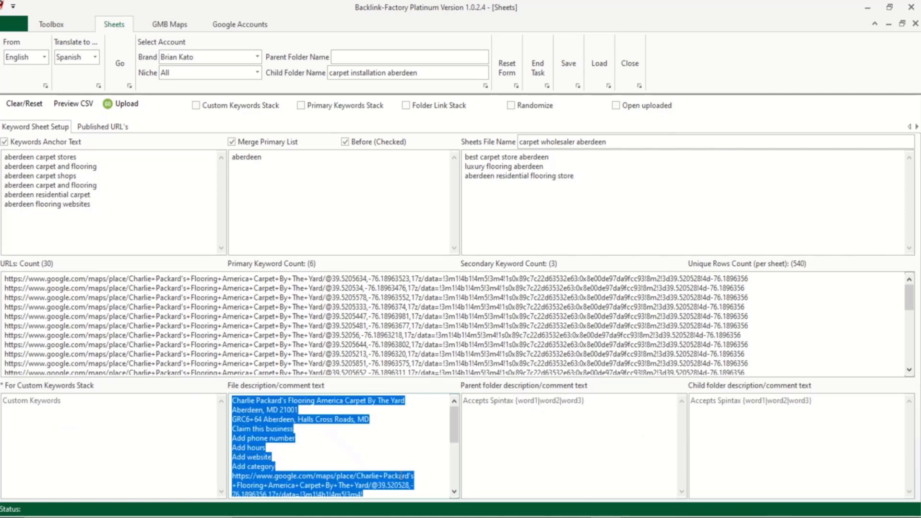
pyautogui.press('Delete')
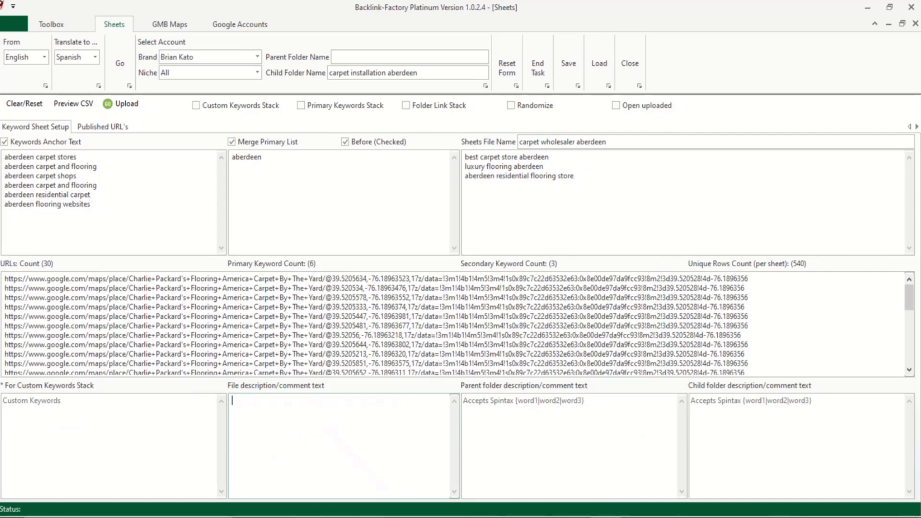
pyautogui.hotkey('alt', 'Tab')
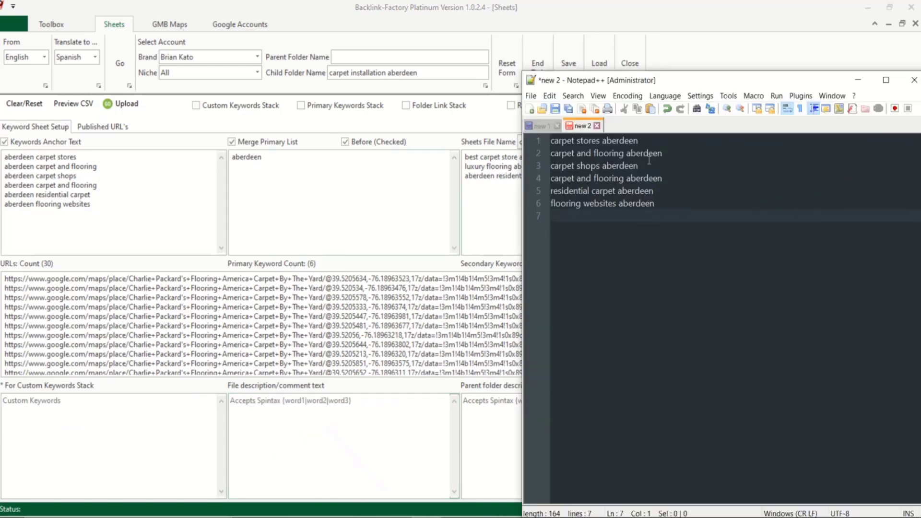
pyautogui.hotkey('ctrl', 'n')
pyautogui.hotkey('ctrl', 'v')
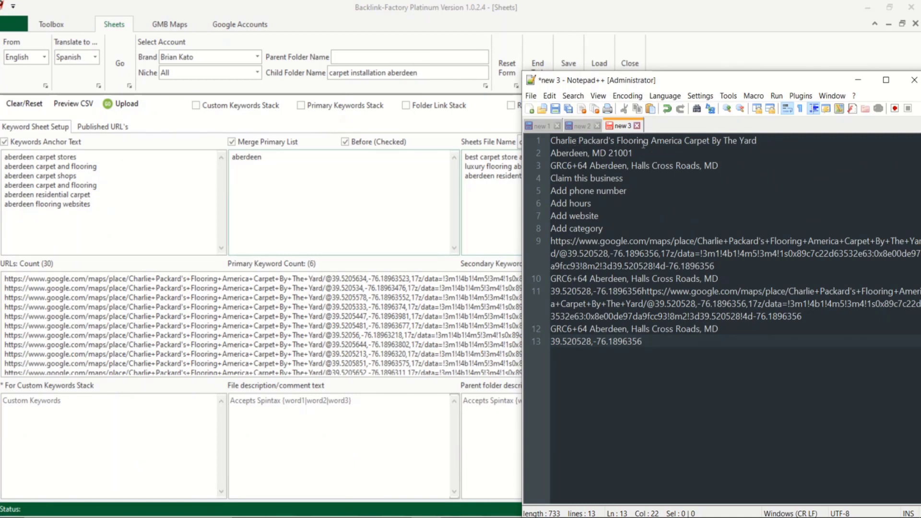
# - Delete the lines from "Claim this business" through "Add category" and the blank lines they leave
pyautogui.tripleClick(590, 179)
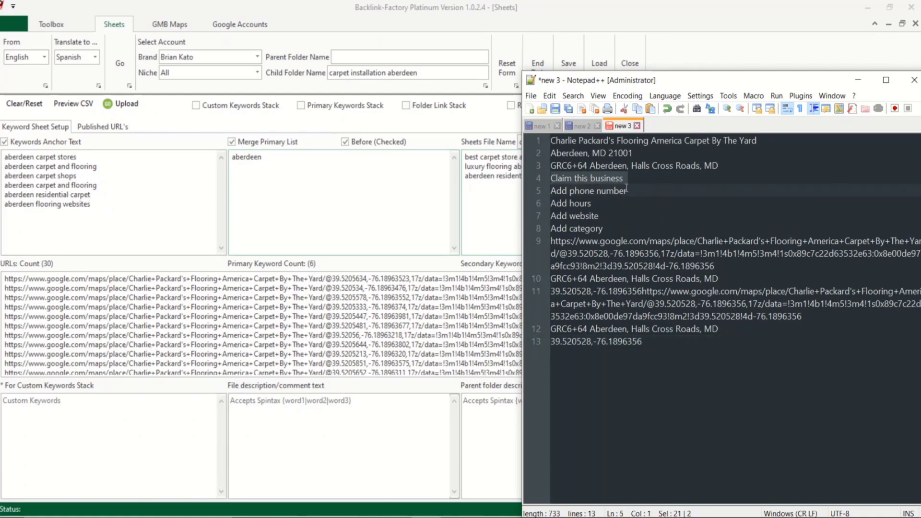
pyautogui.press('Delete')
pyautogui.moveTo(638, 183); pyautogui.dragTo(536, 178)
pyautogui.press('Delete')
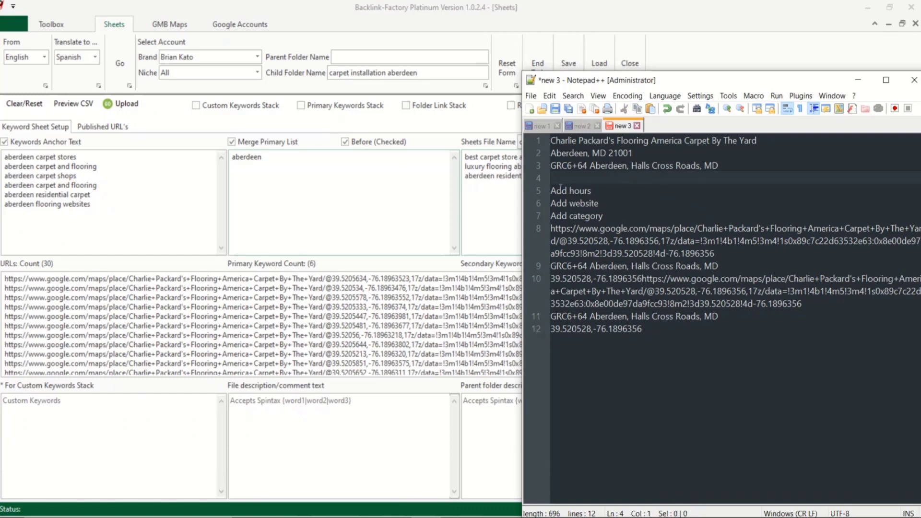
pyautogui.moveTo(612, 215); pyautogui.dragTo(537, 185)
pyautogui.press('Delete')
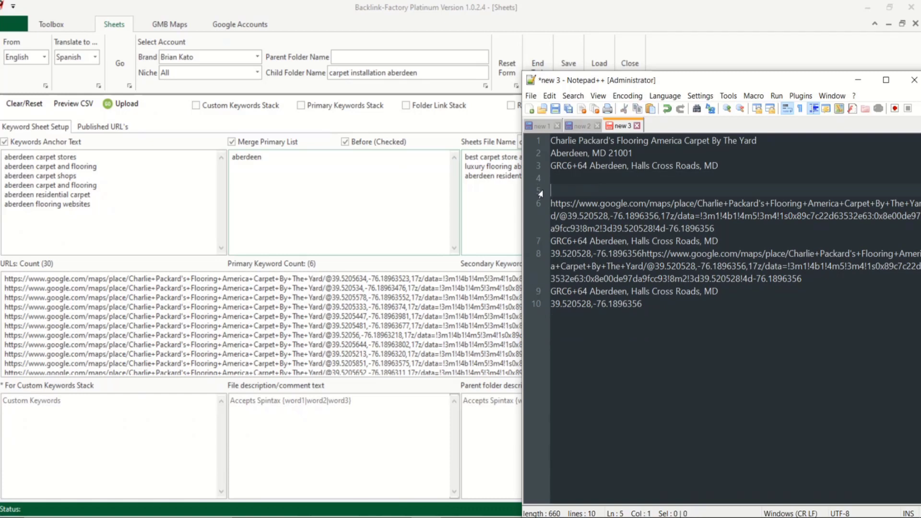
pyautogui.press('BackSpace')
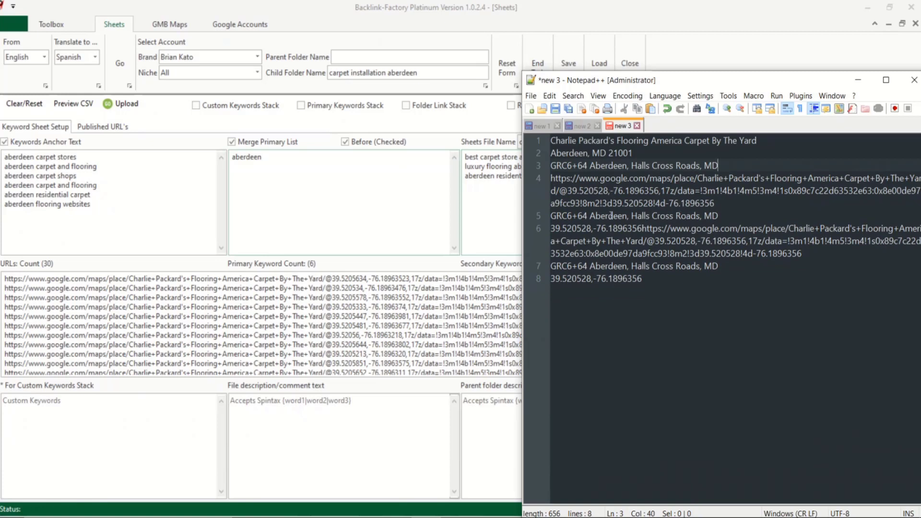
# - Switch to Chrome and generate the GatherUp Google Maps and review links for the business listing
pyautogui.click(485, 517)
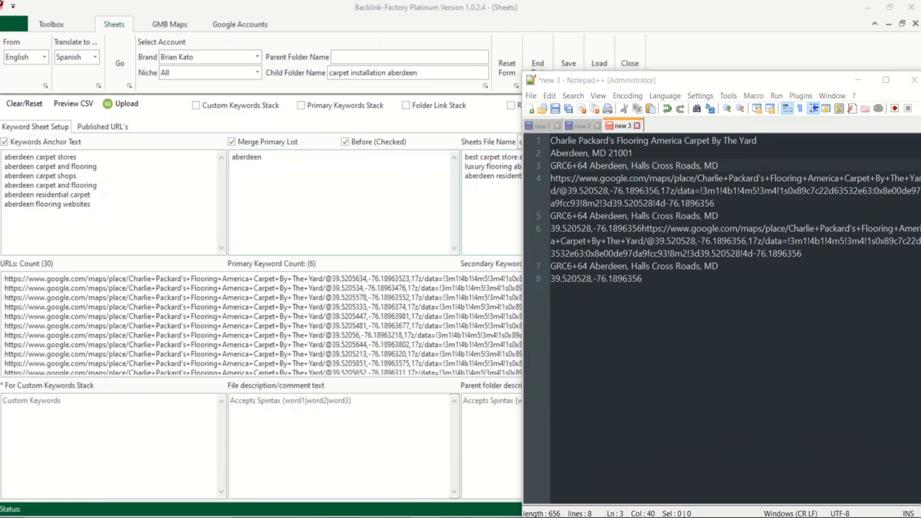
pyautogui.click(545, 482)
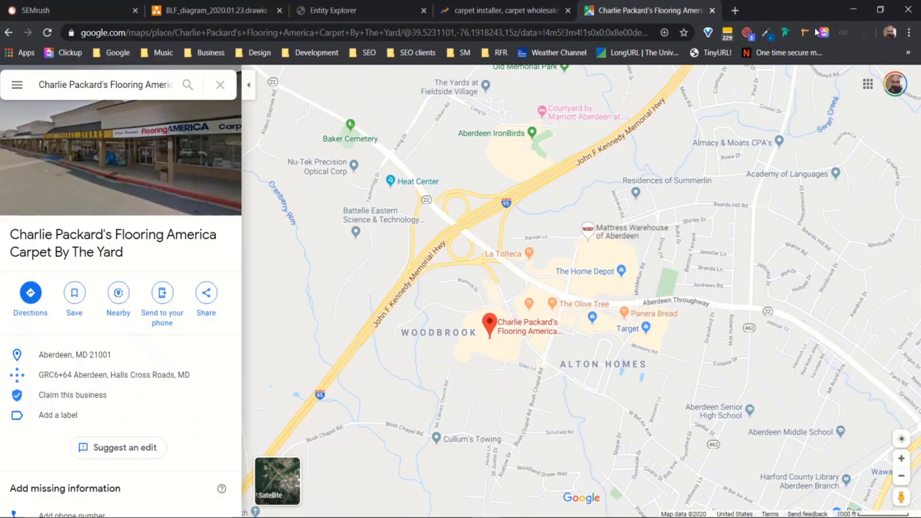
pyautogui.moveTo(697, 34); pyautogui.dragTo(485, 36)
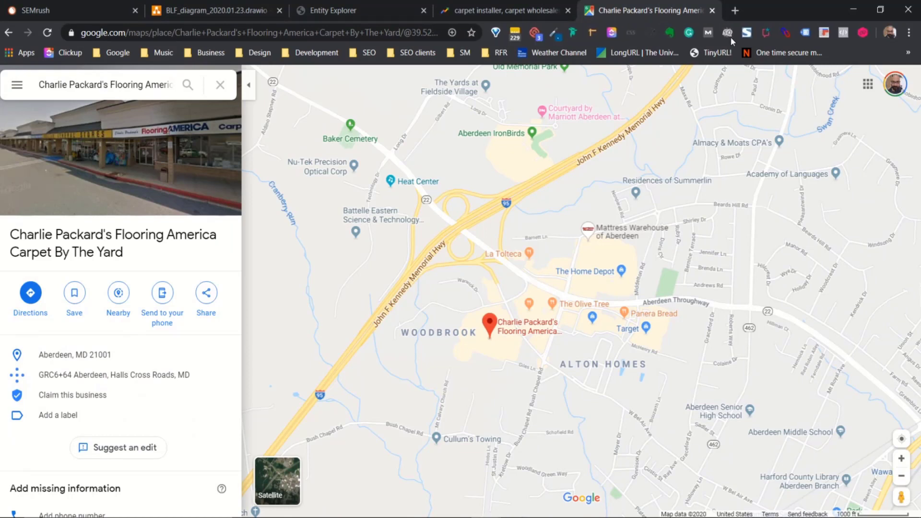
pyautogui.click(766, 33)
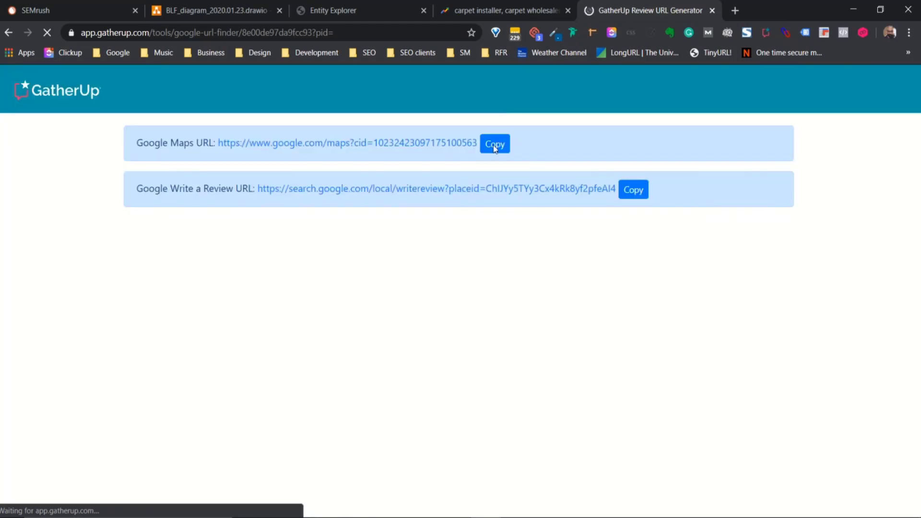
# - Copy the Google Maps CID URL into the Notepad++ notes on its own line below "Aberdeen, MD 21001"
pyautogui.click(498, 147)
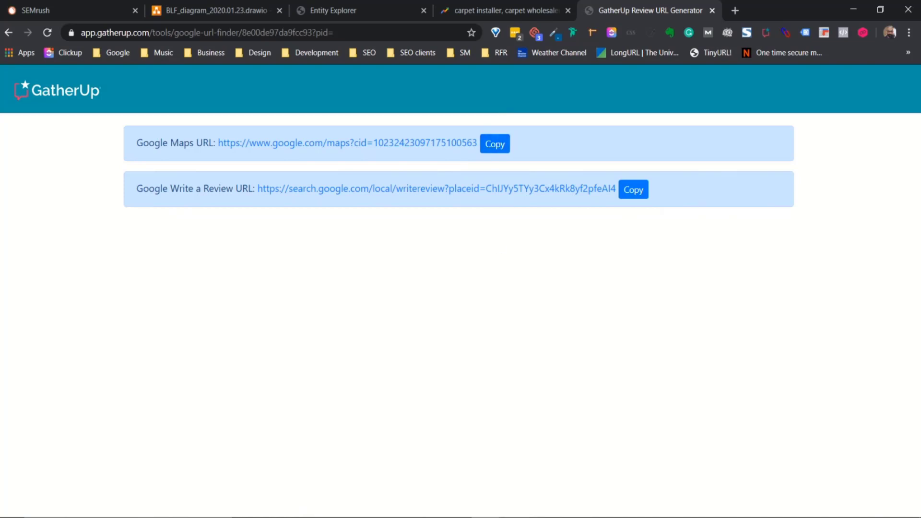
pyautogui.hotkey('alt', 'Tab')
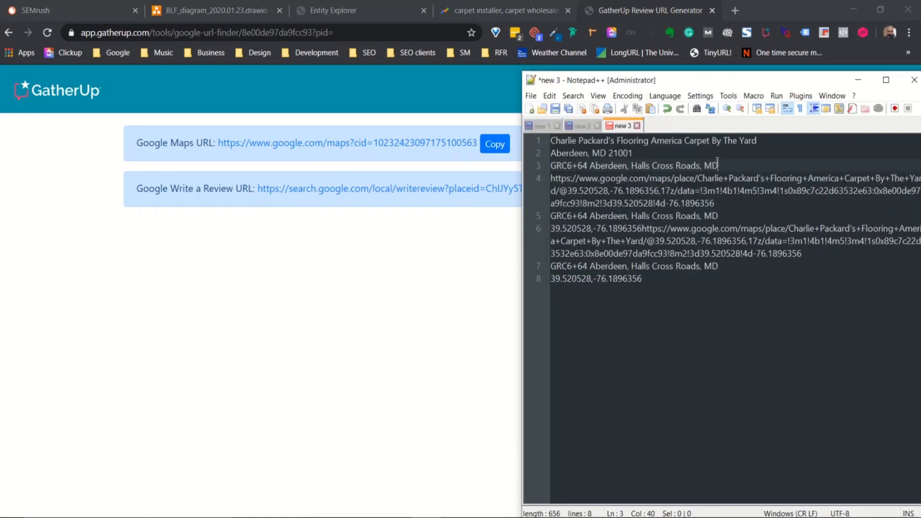
pyautogui.press('Return')
pyautogui.press('Up')
pyautogui.press('Return')
pyautogui.press('Up')
pyautogui.hotkey('ctrl', 'v')
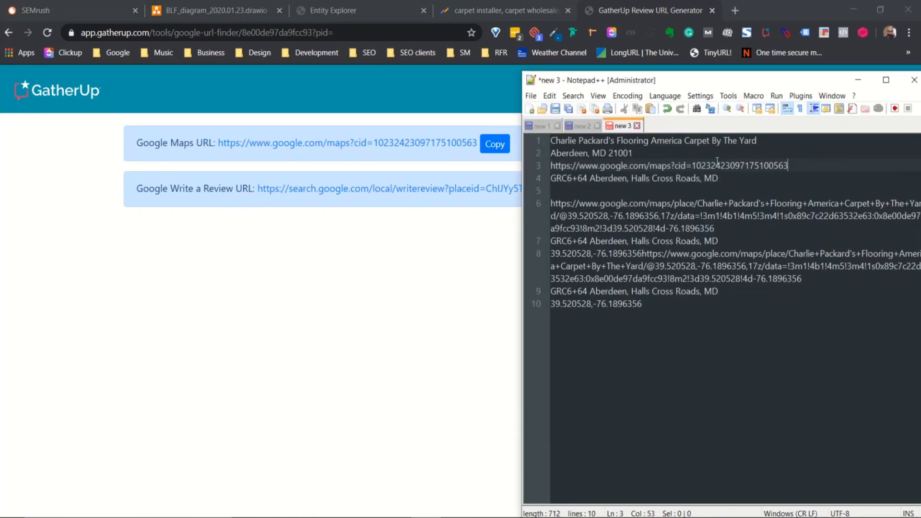
pyautogui.press('Return')
# - Copy the Google Write a Review URL into the Notepad++ notes below the CID URL
pyautogui.click(407, 266)
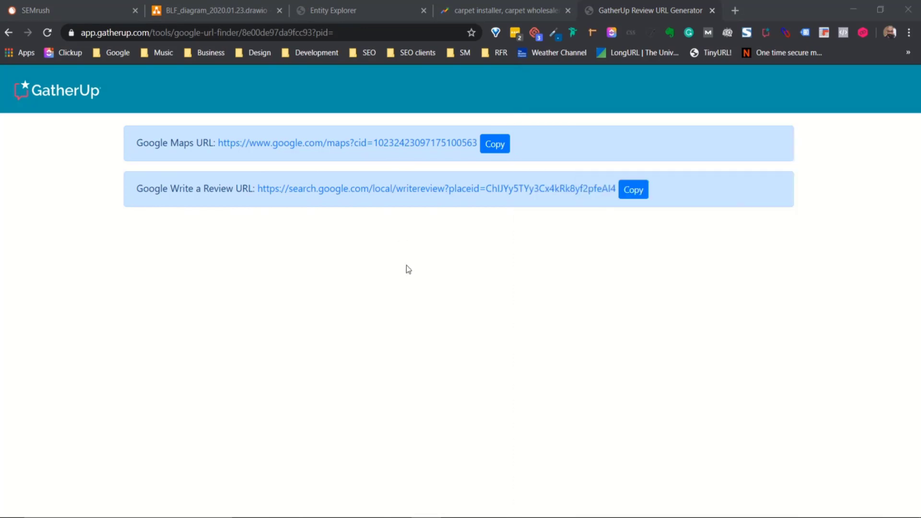
pyautogui.click(643, 190)
pyautogui.hotkey('alt', 'Tab')
pyautogui.hotkey('ctrl', 'v')
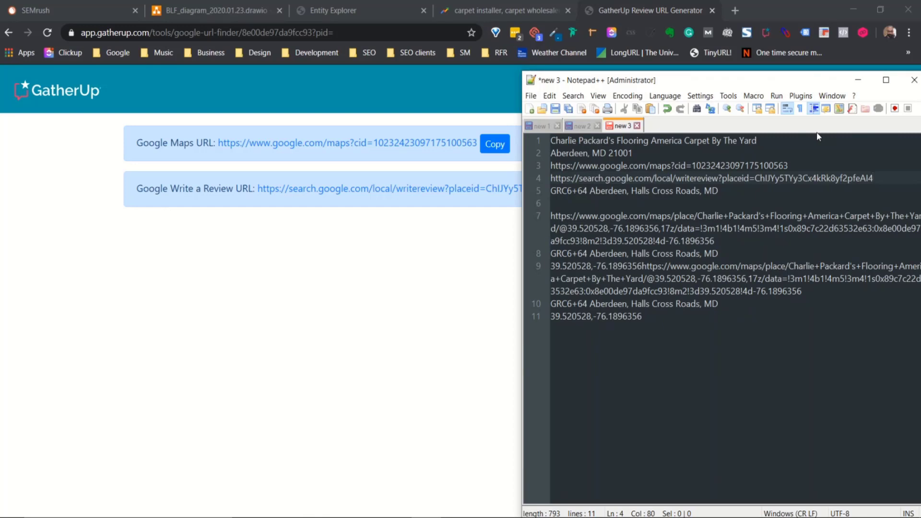
pyautogui.press('Return')
# - Open the business's Google Maps CID URL in a new incognito window
pyautogui.click(337, 252)
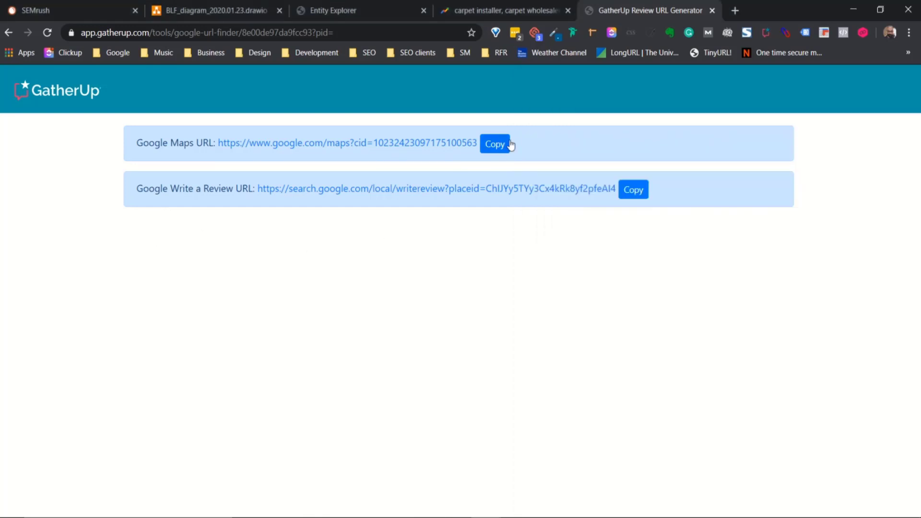
pyautogui.hotkey('ctrl', 'shift', 'n')
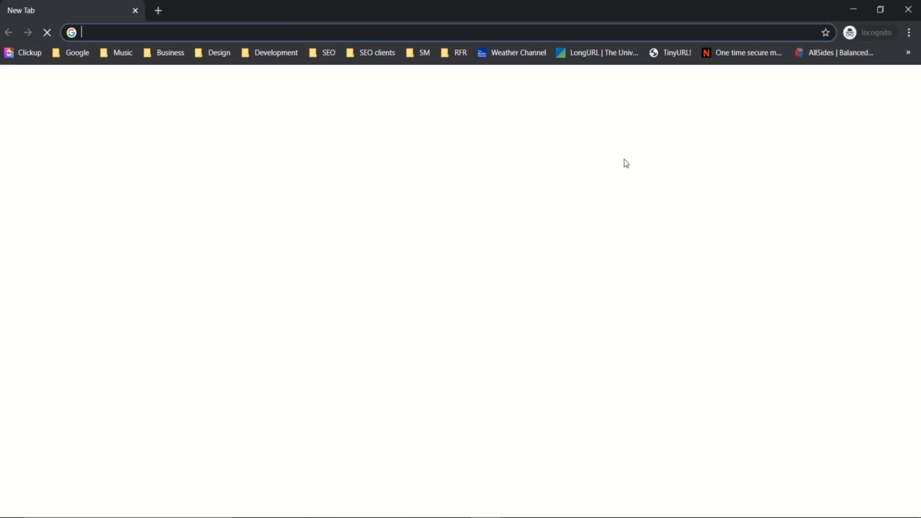
pyautogui.hotkey('ctrl', 'v')
pyautogui.press('Return')
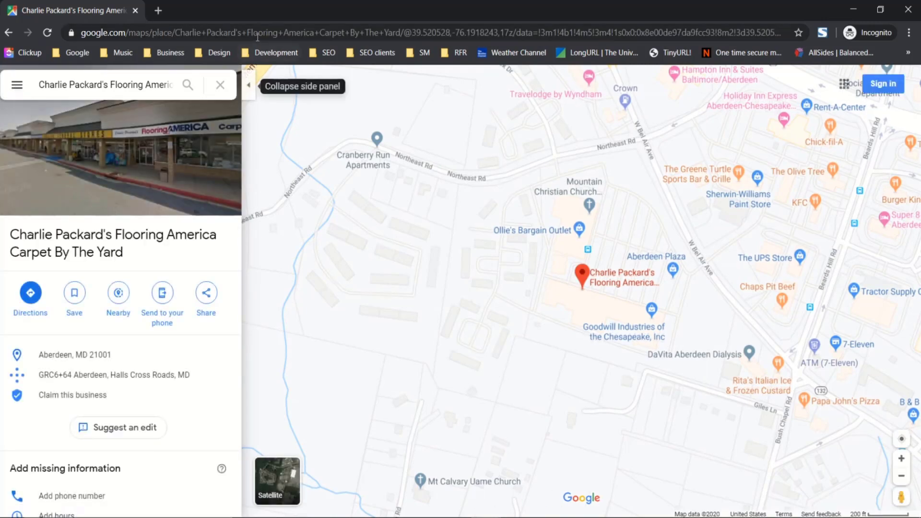
# - Copy the listing's short share link into the notes below the review URL and remove the blank line after the plus code
pyautogui.click(17, 84)
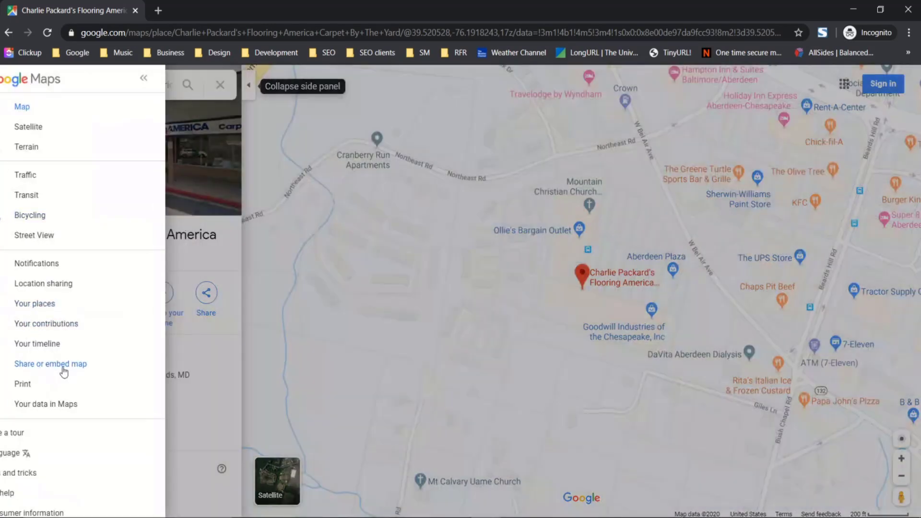
pyautogui.click(63, 365)
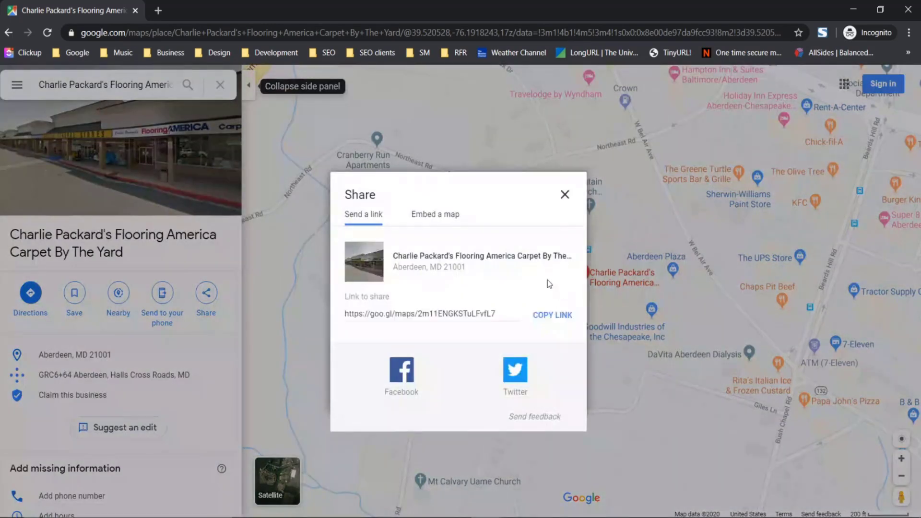
pyautogui.click(556, 317)
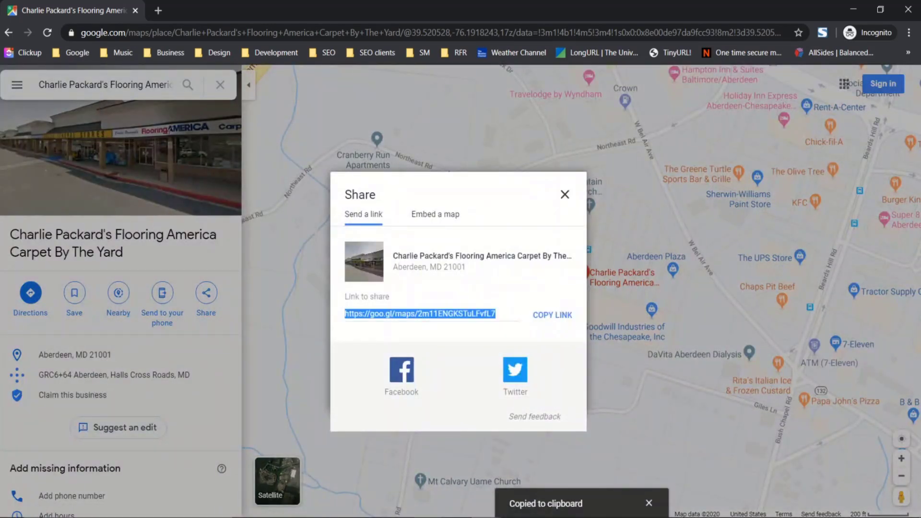
pyautogui.hotkey('alt', 'Tab')
pyautogui.hotkey('ctrl', 'v')
pyautogui.click(650, 216)
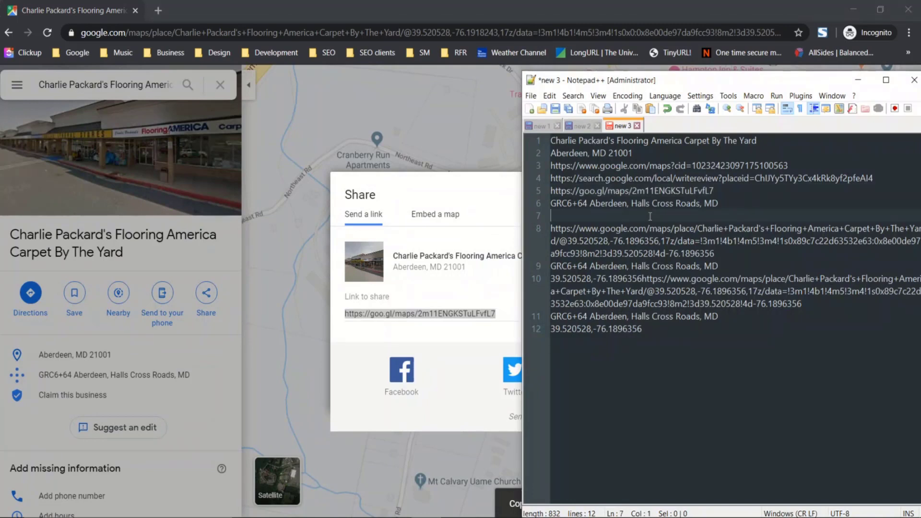
pyautogui.press('Delete')
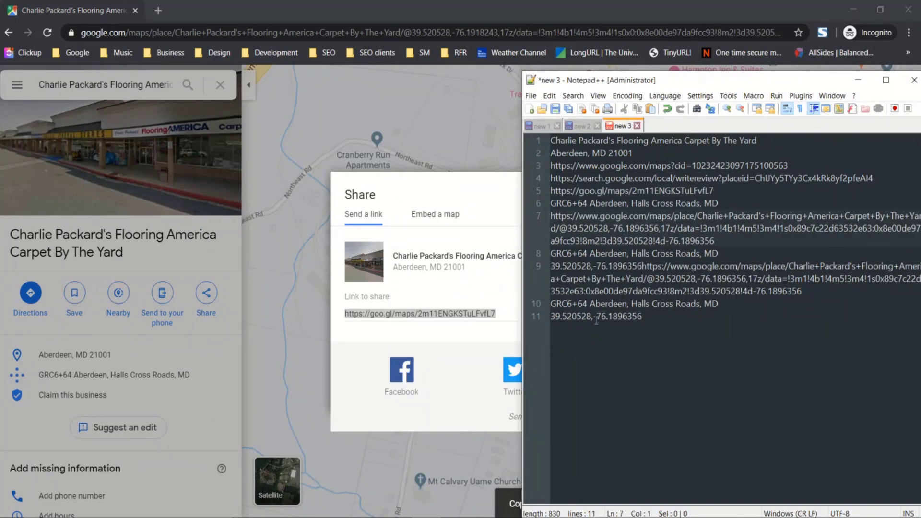
# - Split the final coordinates onto two lines labelled "latitude:" and "longitude:"
pyautogui.click(554, 316)
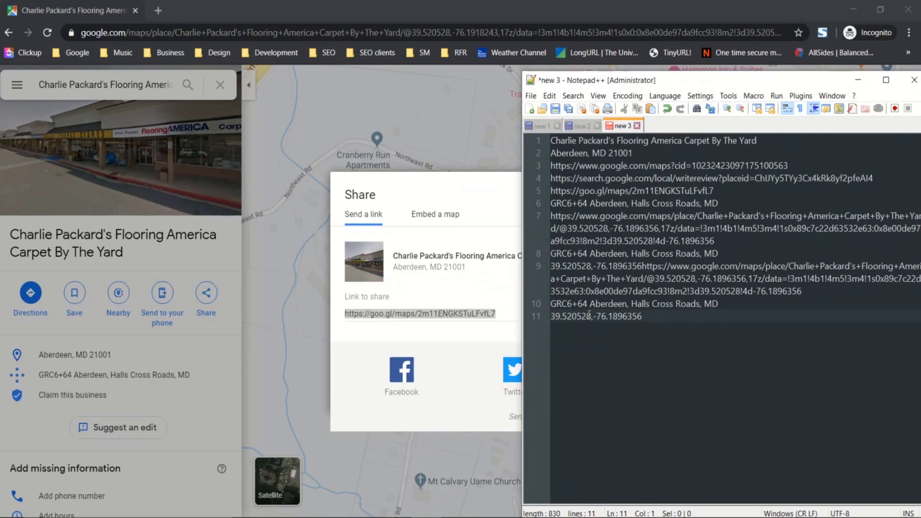
pyautogui.write('latitude:')
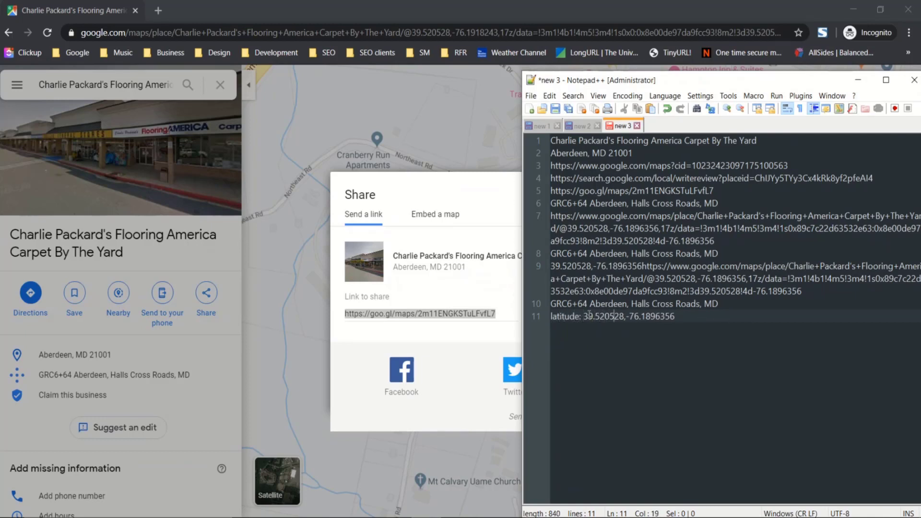
pyautogui.press('BackSpace')
pyautogui.press('Return')
pyautogui.write('long')
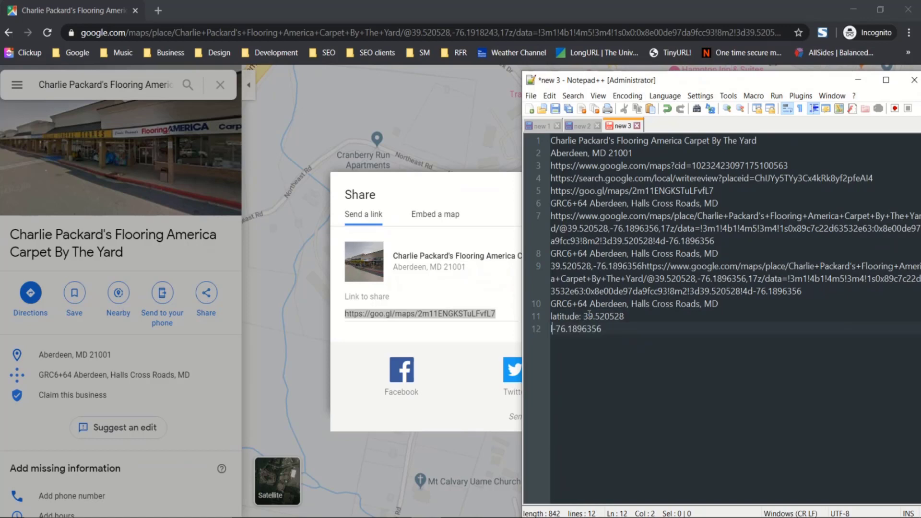
pyautogui.write('it')
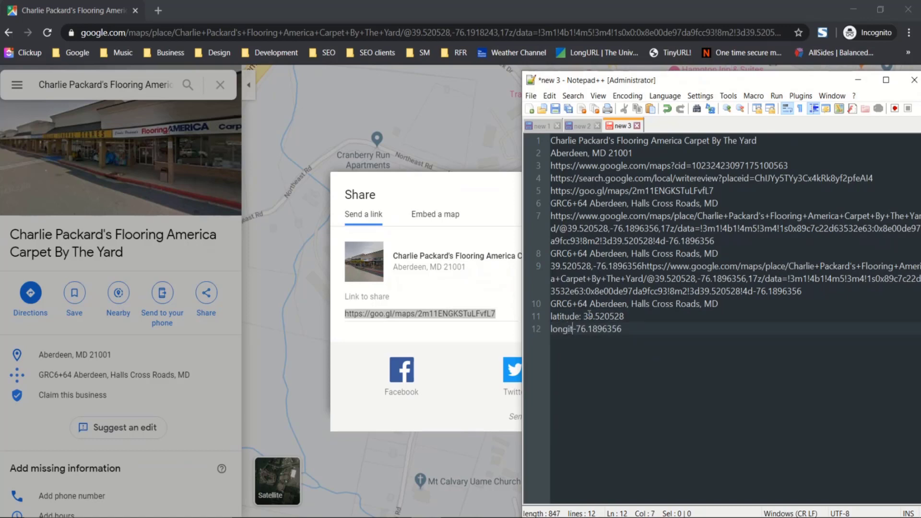
pyautogui.write('ude')
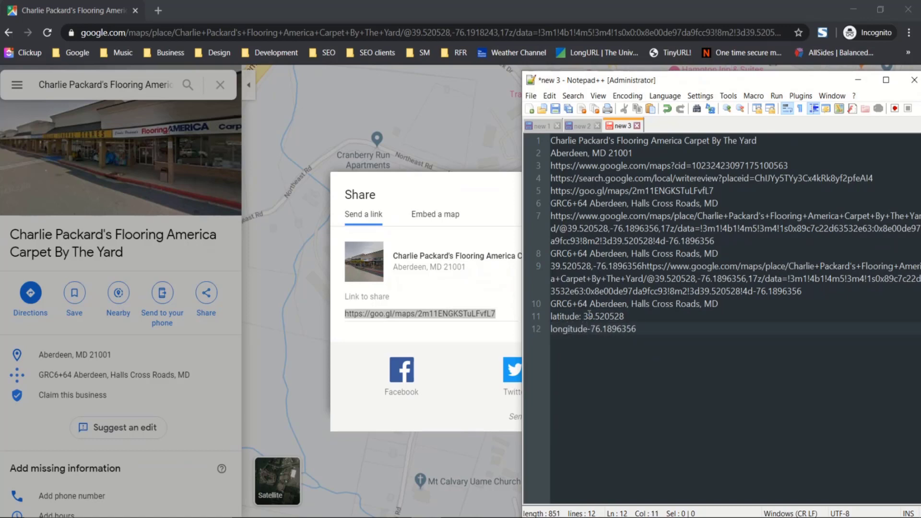
pyautogui.write(':')
# - Add the heading "About Charlie Packard's Flooring America Carpet By The Yard" below the coordinates, copying the business name from its Maps listing
pyautogui.click(667, 334)
pyautogui.press('Return')
pyautogui.press('Return')
pyautogui.write('About')
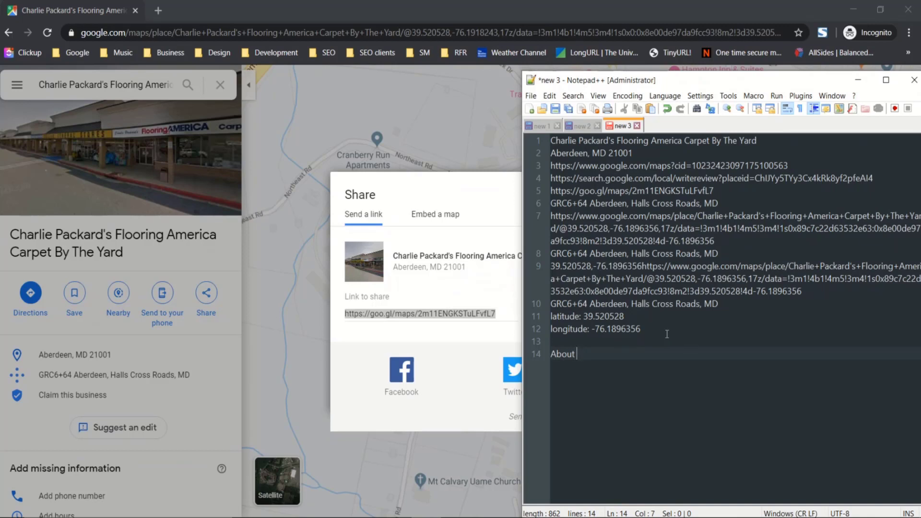
pyautogui.write('Car')
pyautogui.press('BackSpace')
pyautogui.press('BackSpace')
pyautogui.press('BackSpace')
pyautogui.click(132, 253)
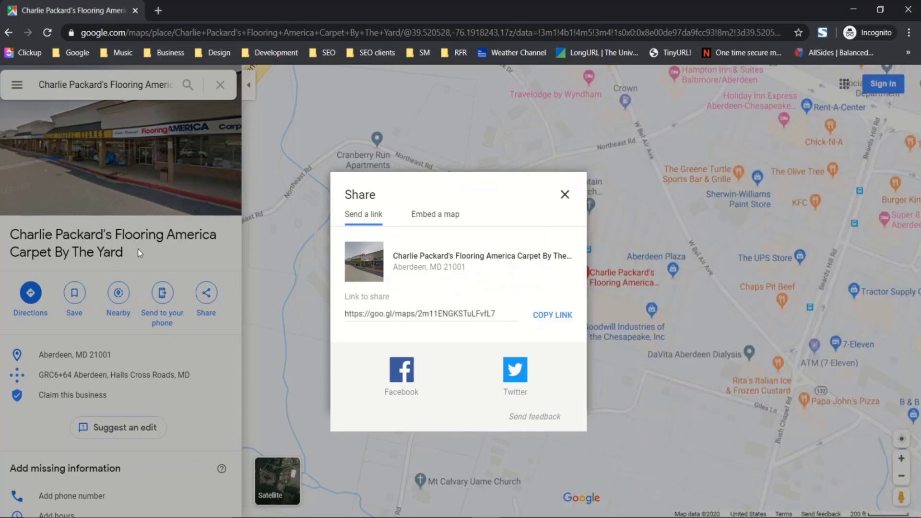
pyautogui.moveTo(134, 253); pyautogui.dragTo(15, 238)
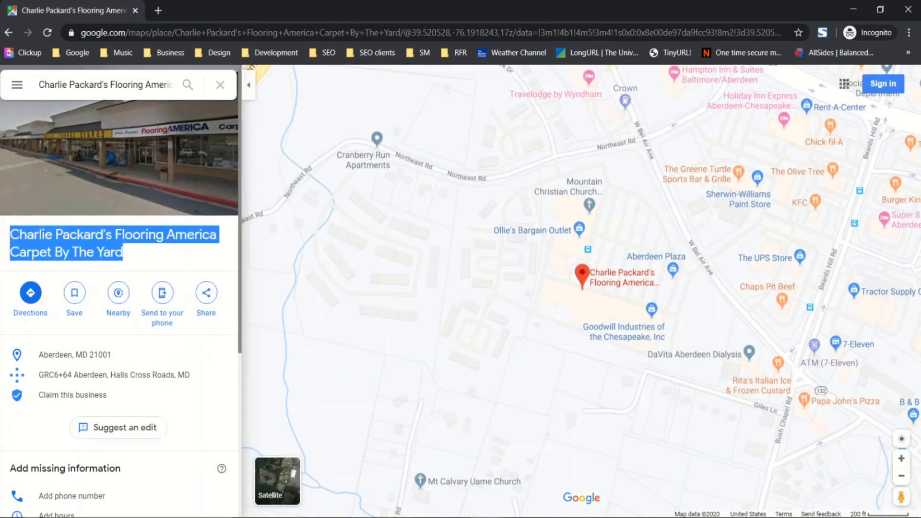
pyautogui.hotkey('ctrl', 'c')
pyautogui.hotkey('alt', 'Tab')
pyautogui.hotkey('ctrl', 'v')
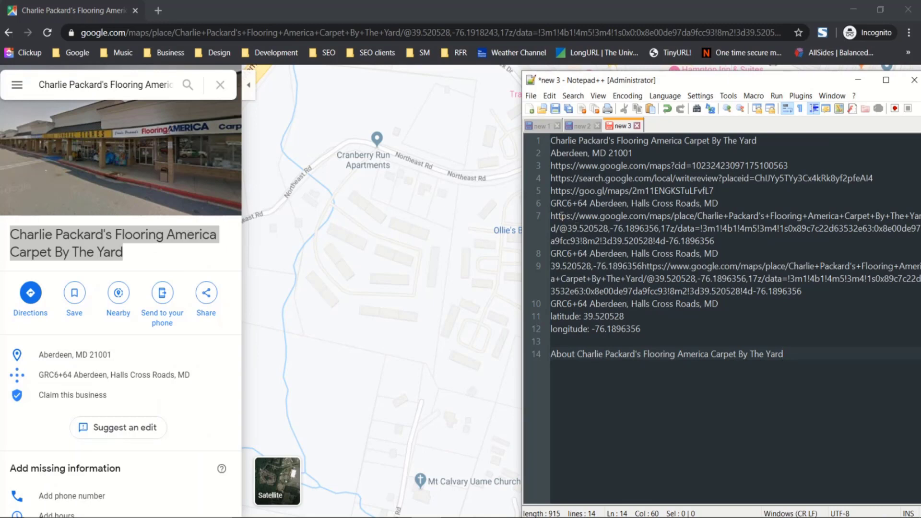
# - Examine the repeated plus-code address lines in the notes
pyautogui.click(728, 252)
pyautogui.moveTo(578, 202); pyautogui.dragTo(579, 205)
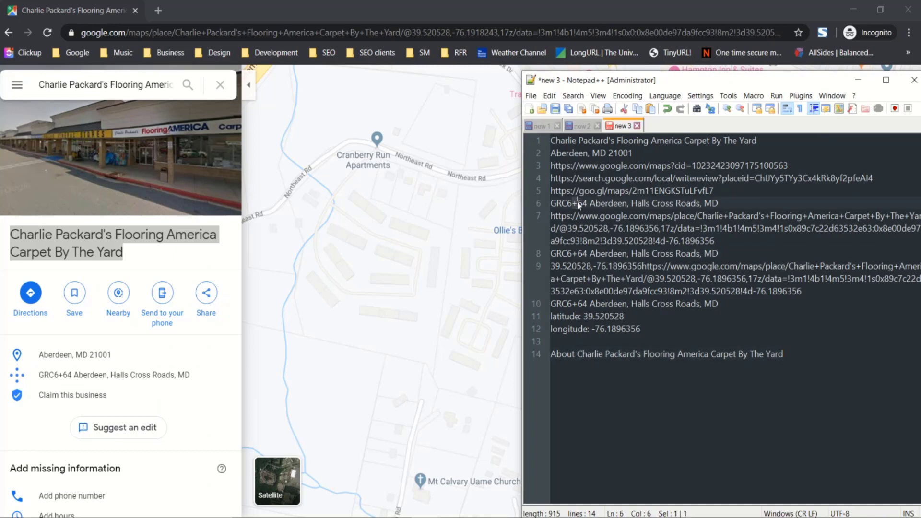
pyautogui.tripleClick(688, 203)
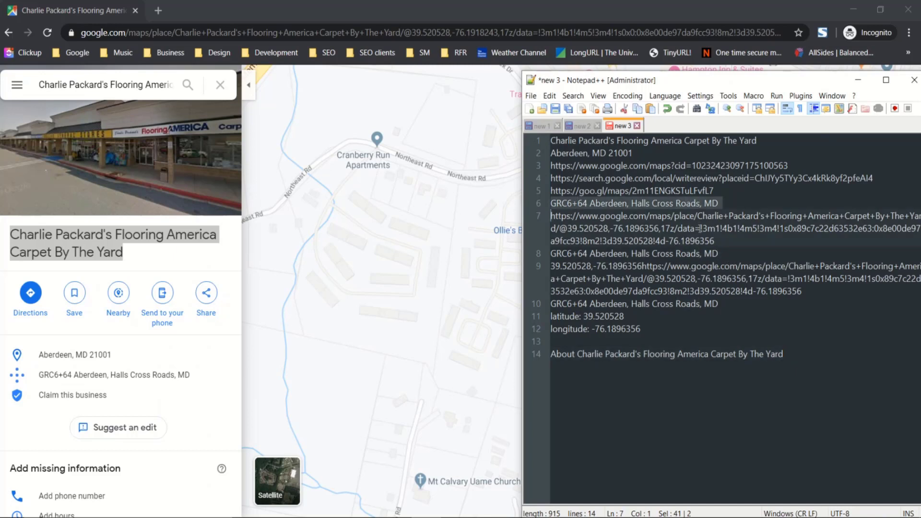
pyautogui.doubleClick(696, 253)
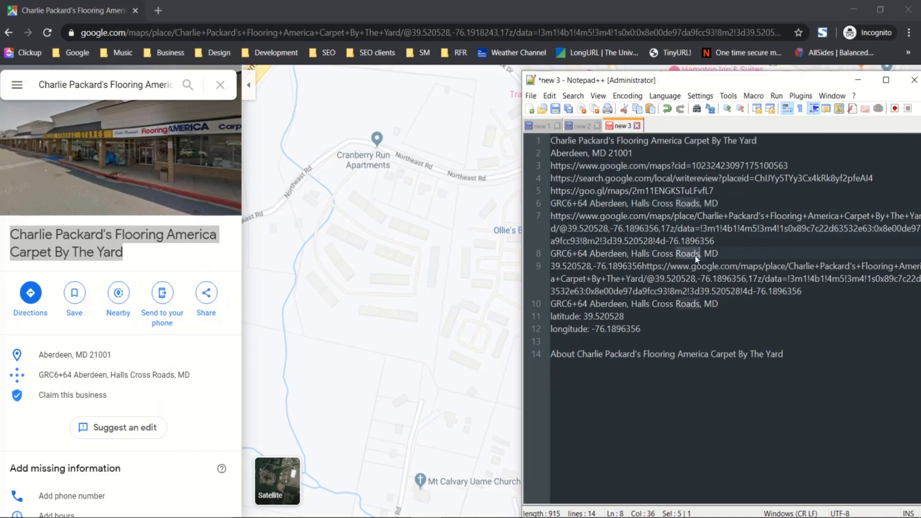
pyautogui.doubleClick(622, 265)
pyautogui.doubleClick(619, 258)
pyautogui.tripleClick(618, 257)
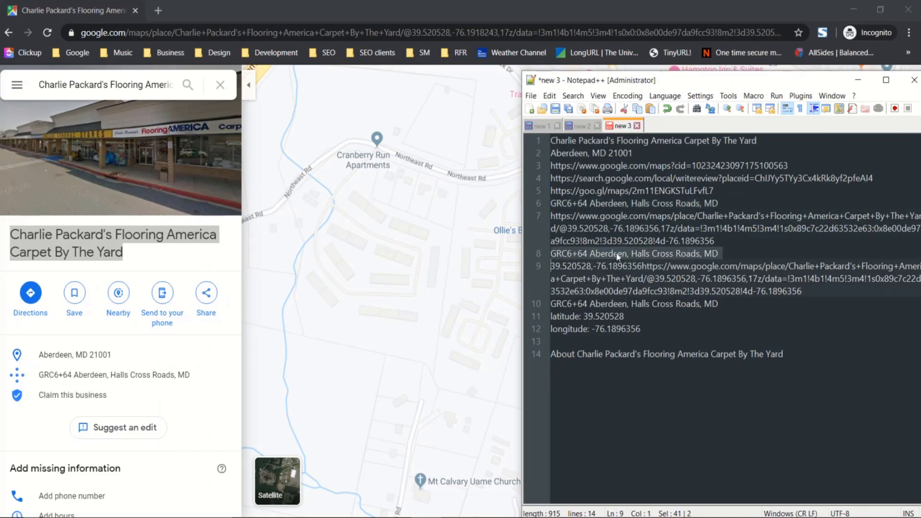
pyautogui.tripleClick(685, 304)
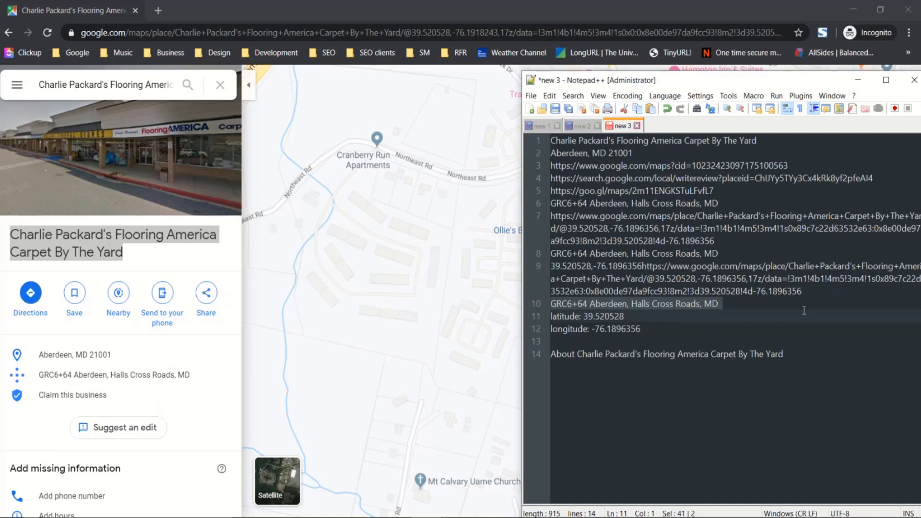
# - Delete the text of the two duplicate GRC6+64 plus-code lines below the long Google Maps place URL
pyautogui.press('End')
pyautogui.moveTo(738, 302); pyautogui.dragTo(551, 304)
pyautogui.press('Delete')
pyautogui.moveTo(718, 253); pyautogui.dragTo(549, 253)
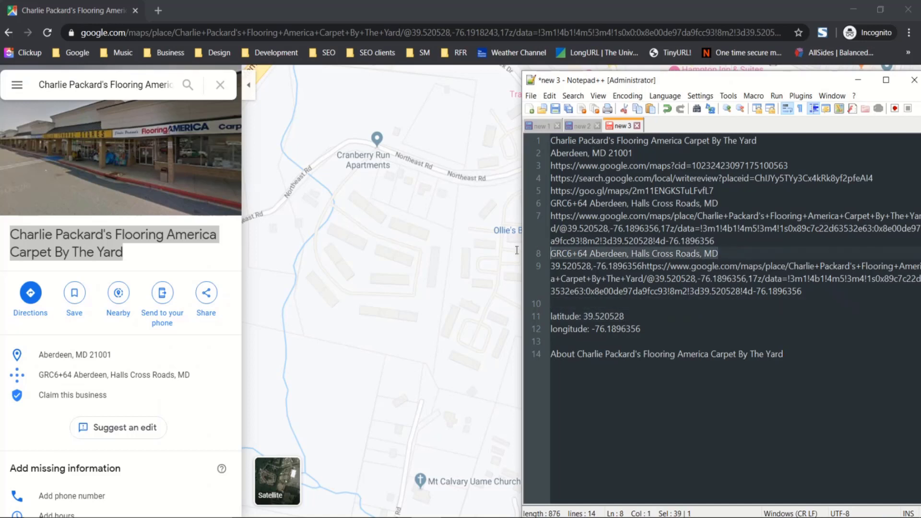
pyautogui.press('Delete')
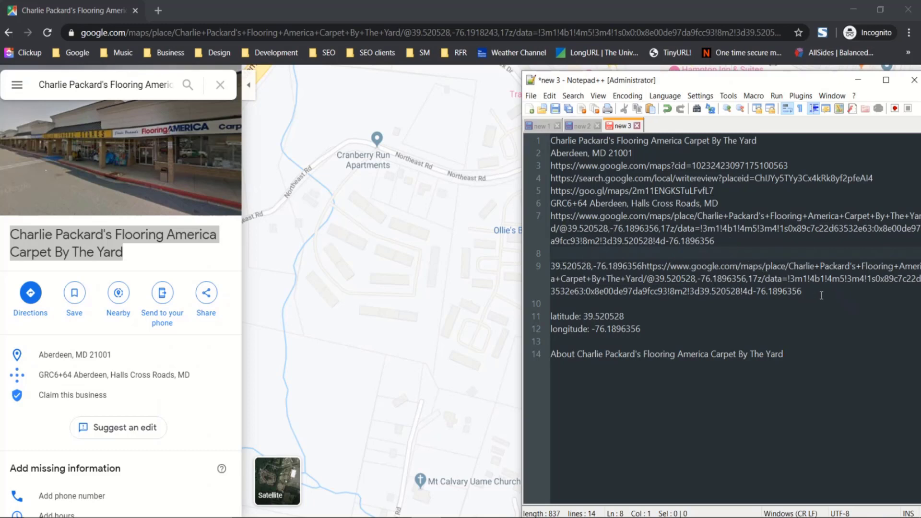
# - Delete the duplicate coordinates-and-URL entry and the empty lines between the Maps place URL and the latitude
pyautogui.moveTo(821, 295); pyautogui.dragTo(551, 253)
pyautogui.press('Delete')
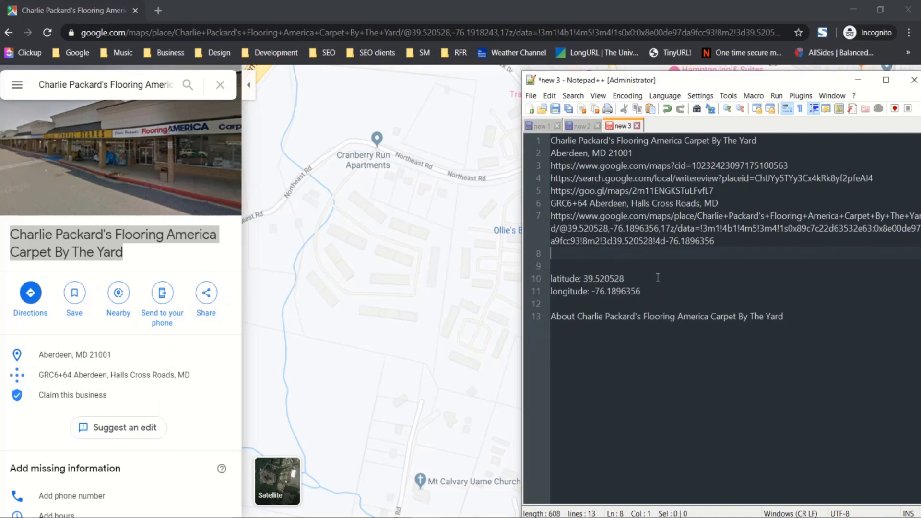
pyautogui.press('BackSpace')
pyautogui.press('Delete')
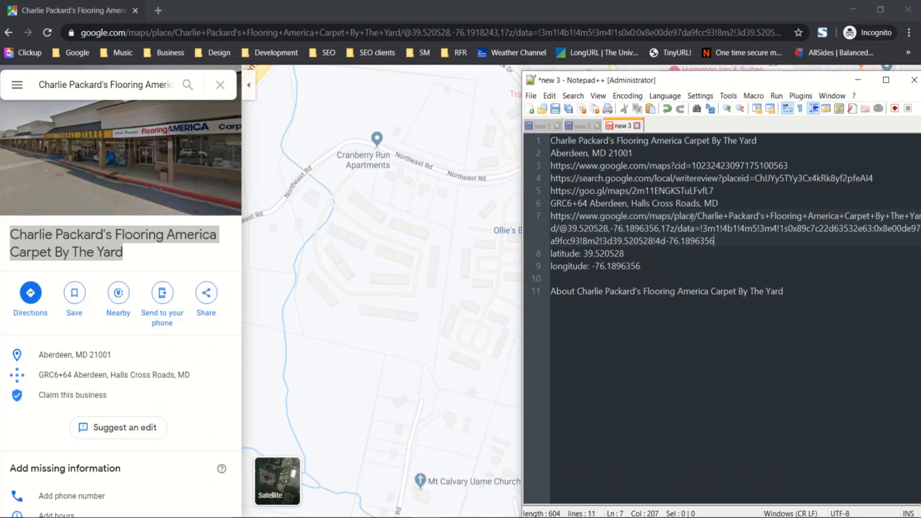
# - Add a colon after the "About Charlie Packard's Flooring America Carpet By The Yard" heading and start a new line below it
pyautogui.click(728, 191)
pyautogui.click(784, 291)
pyautogui.write(':')
pyautogui.press('Return')
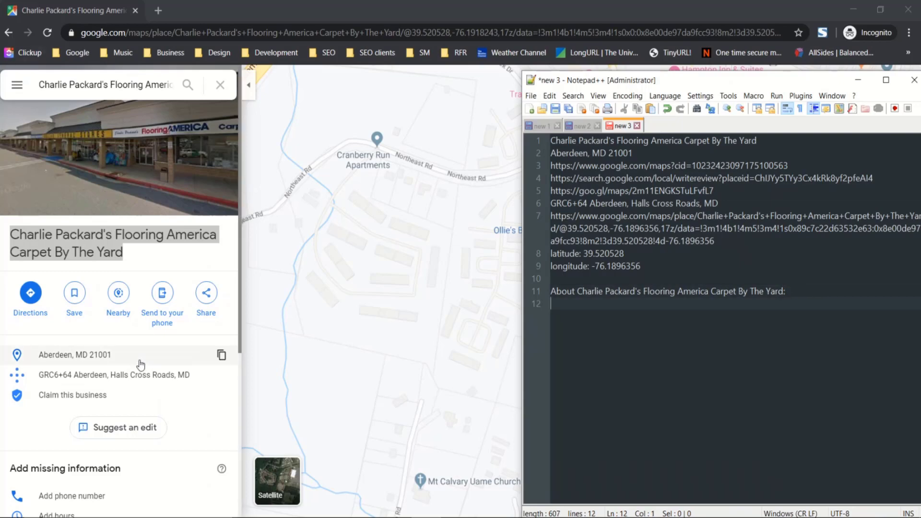
# - Check the Maps listing for business details, and search Google in a new browser tab for "carpet by the yard aberdeen md"
pyautogui.scroll(-5, 140, 365)
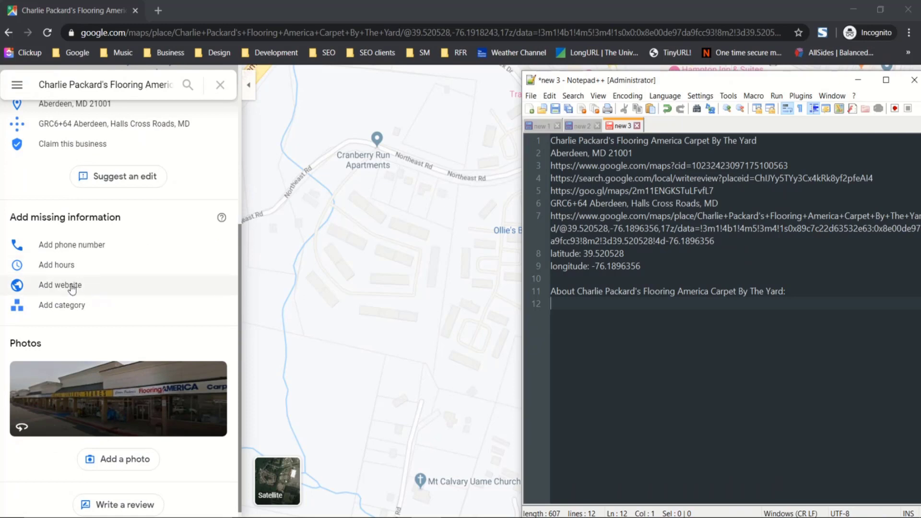
pyautogui.scroll(-1, 147, 306)
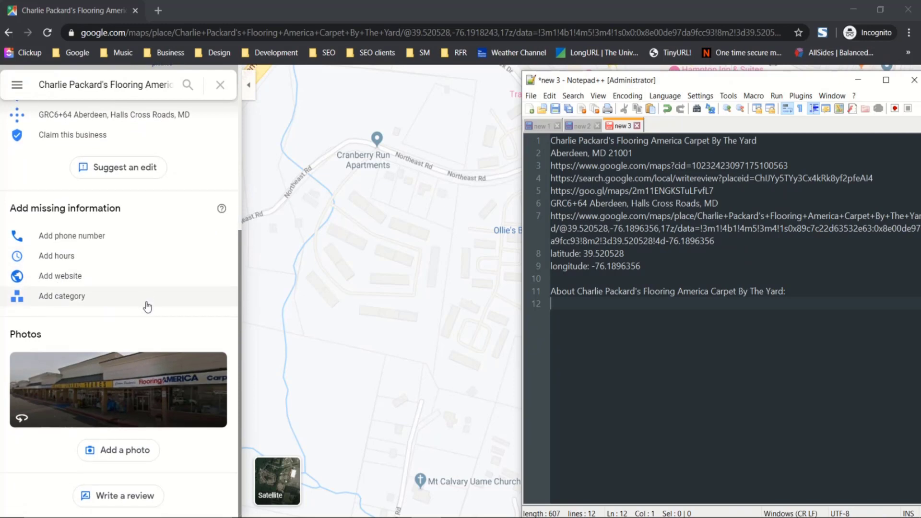
pyautogui.scroll(5, 148, 307)
pyautogui.tripleClick(108, 240)
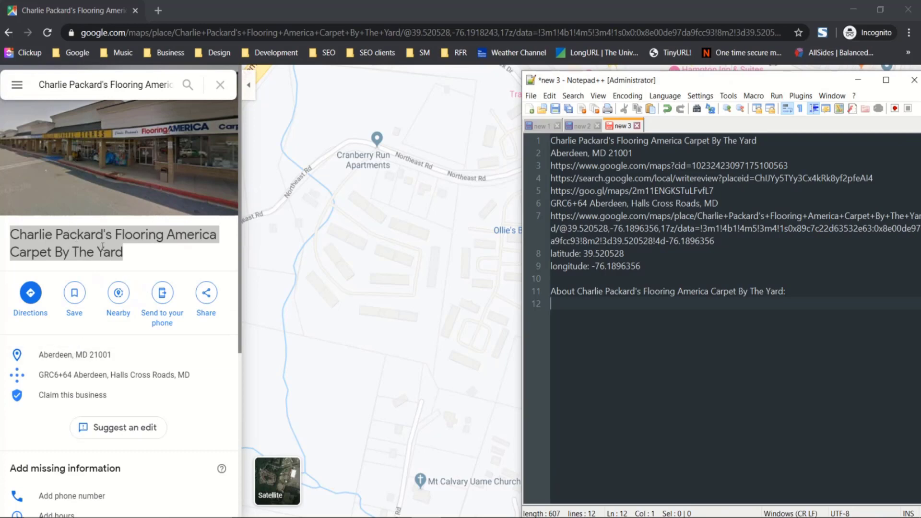
pyautogui.click(158, 11)
pyautogui.write('carpet')
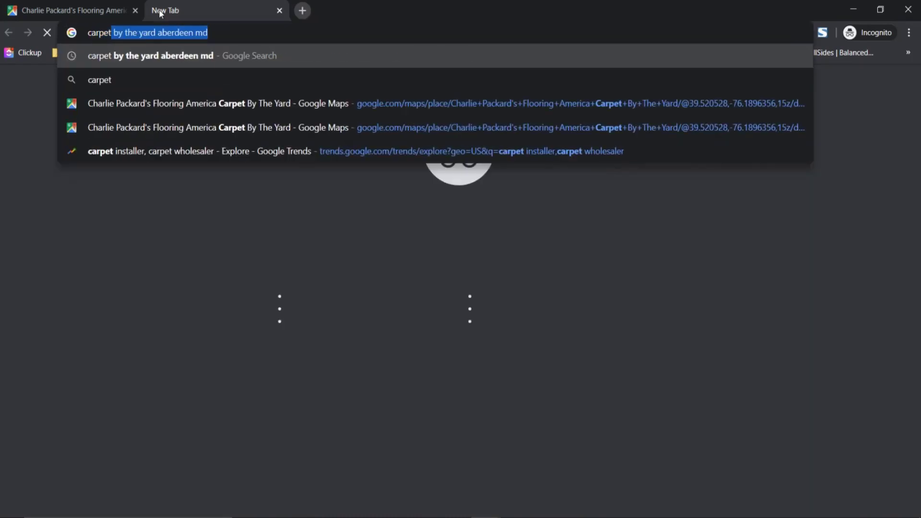
pyautogui.write(' by the yard')
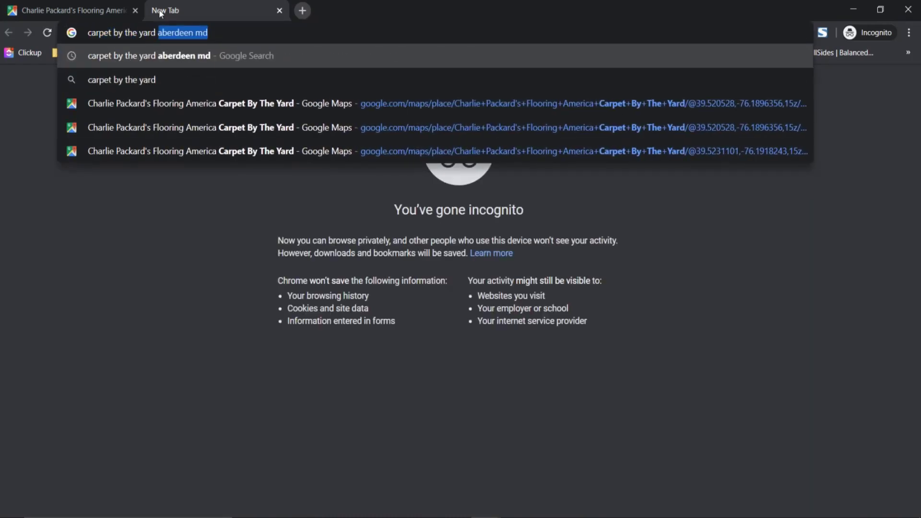
pyautogui.write(' aberdeen')
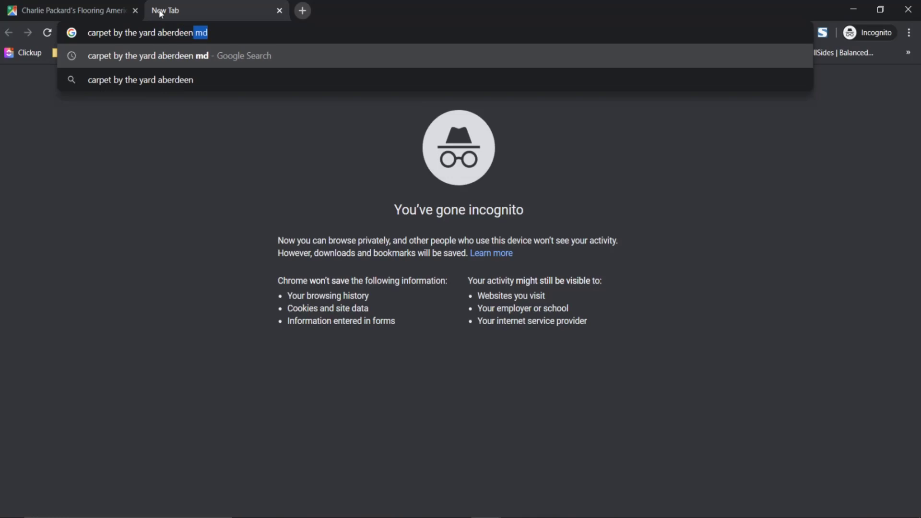
pyautogui.press('Return')
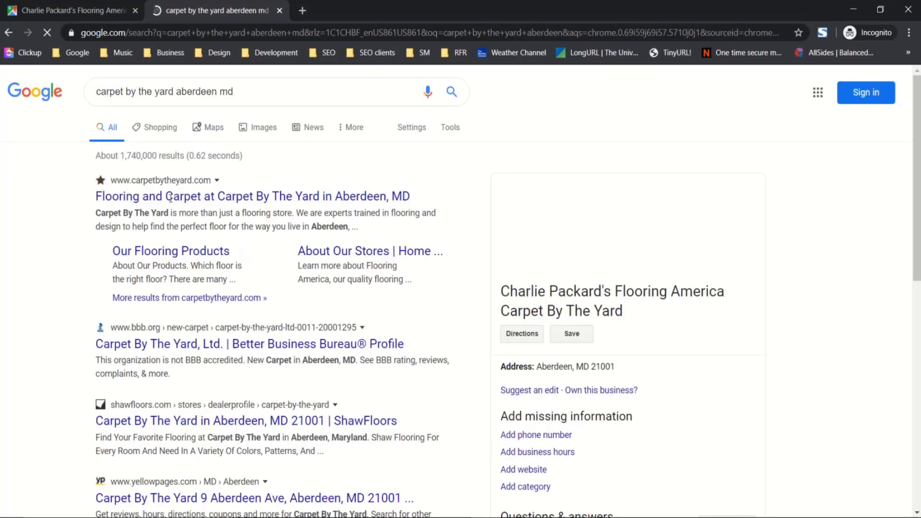
# - Open the Carpet By The Yard website and paste its URL into the Notepad++ notes on a new line below the city line
pyautogui.click(195, 198)
pyautogui.click(168, 32)
pyautogui.hotkey('ctrl', 'c')
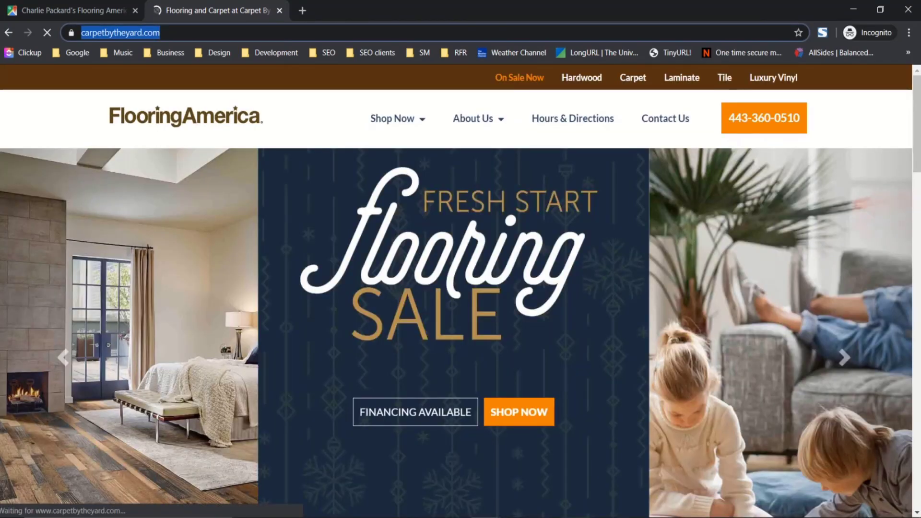
pyautogui.click(364, 472)
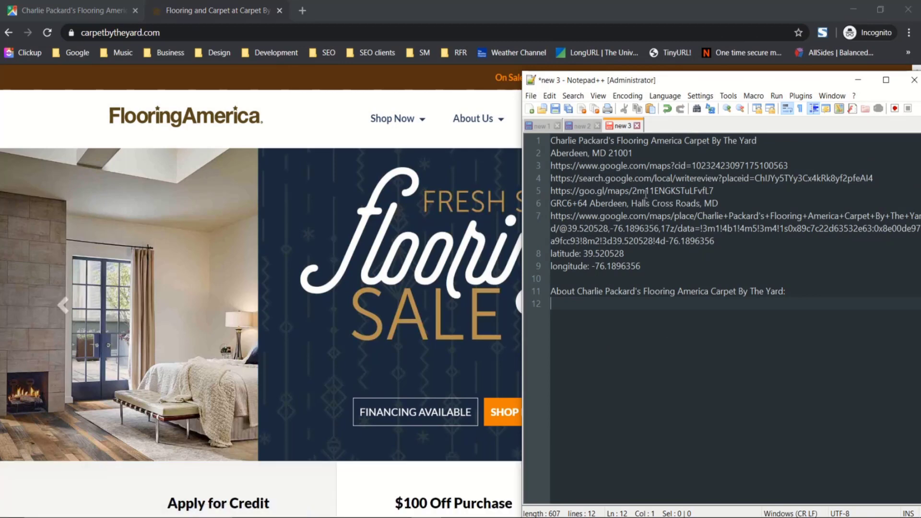
pyautogui.click(728, 190)
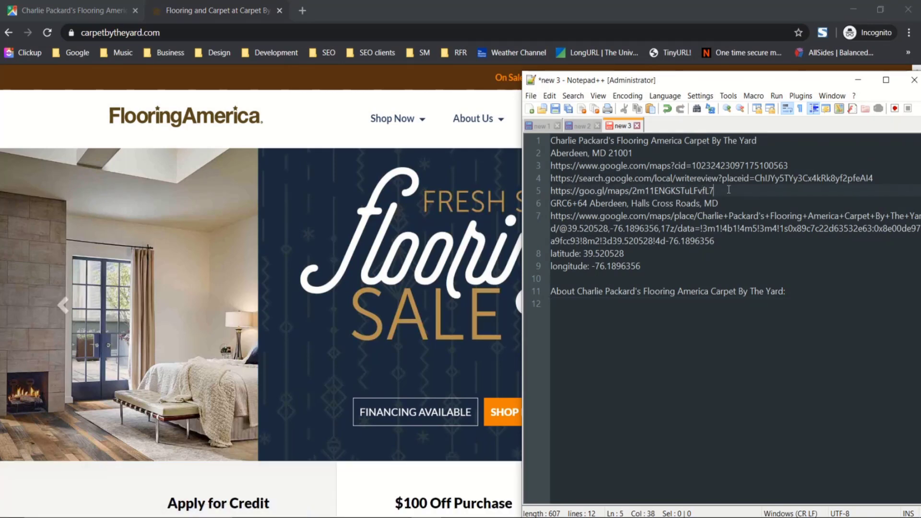
pyautogui.click(657, 157)
pyautogui.press('Return')
pyautogui.hotkey('ctrl', 'v')
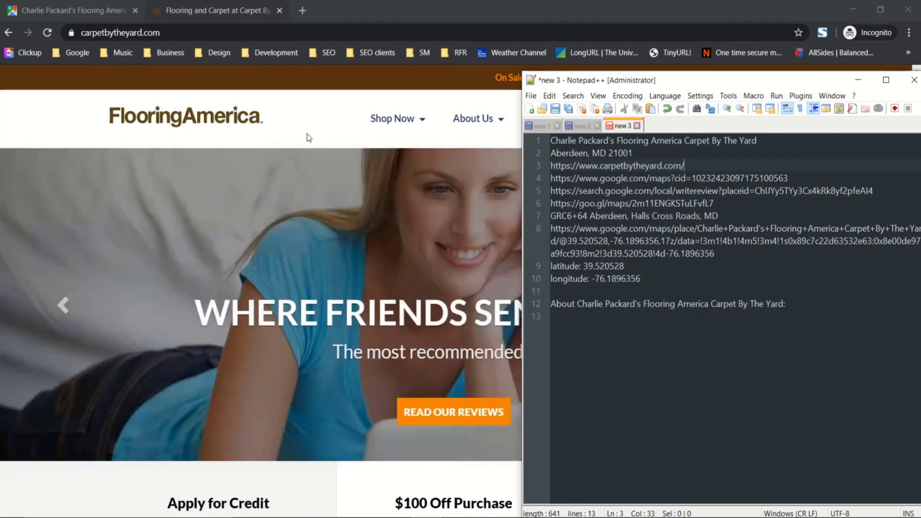
# - Copy the store's full address from the website's "Come discuss your project" section and replace the city line in the Notepad++ notes with it
pyautogui.click(333, 87)
pyautogui.scroll(-20, 559, 226)
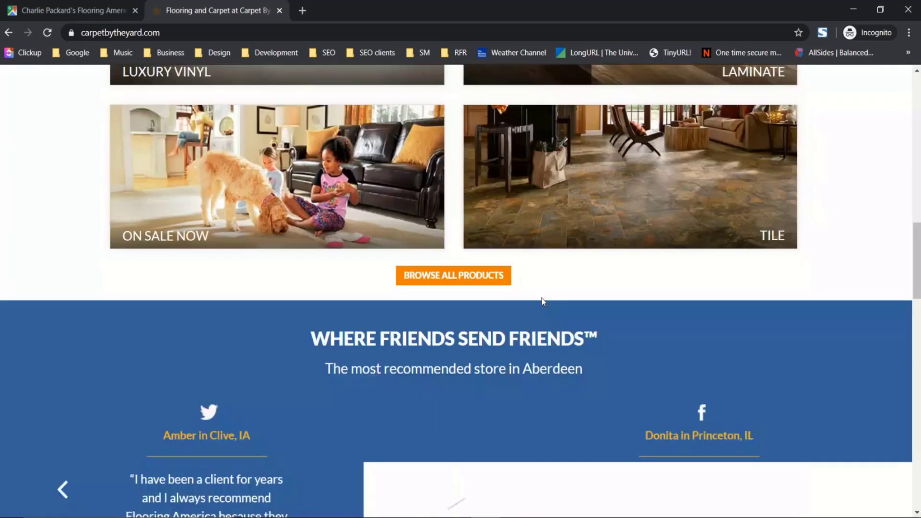
pyautogui.scroll(-10, 558, 278)
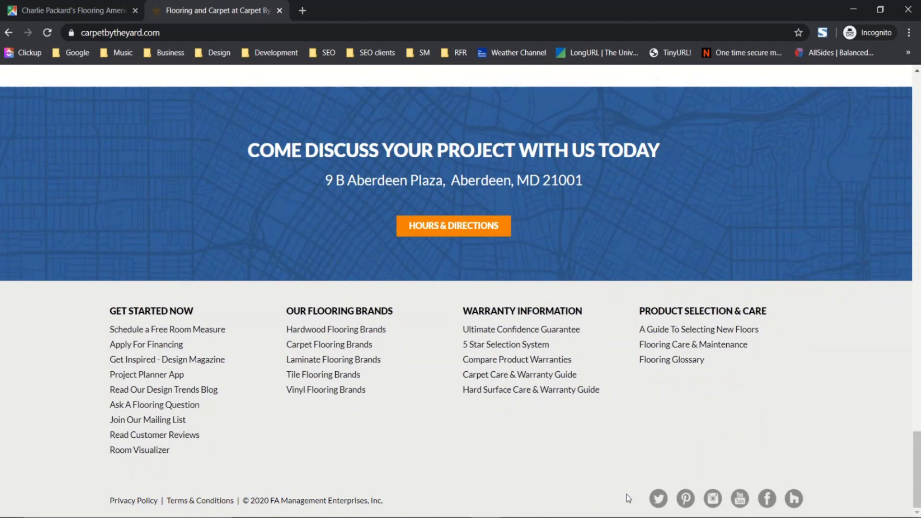
pyautogui.scroll(5, 710, 438)
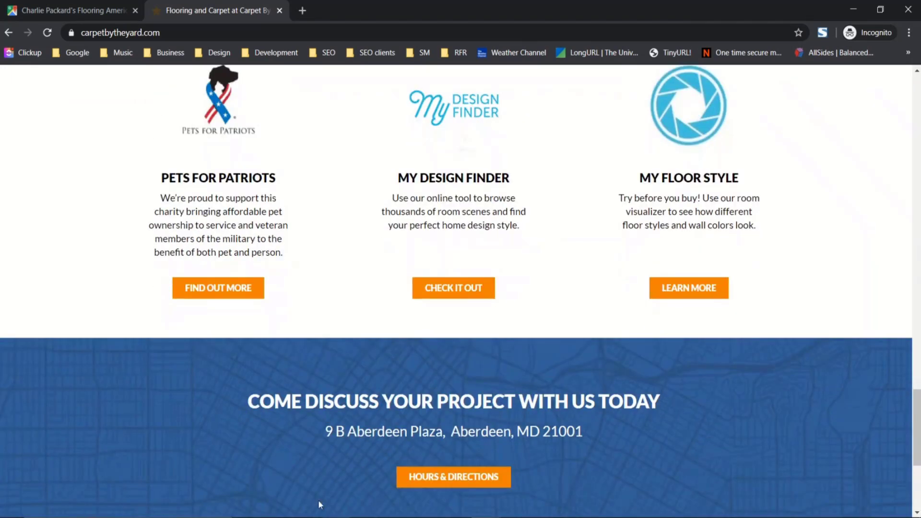
pyautogui.moveTo(408, 422); pyautogui.dragTo(586, 424)
pyautogui.hotkey('ctrl', 'c')
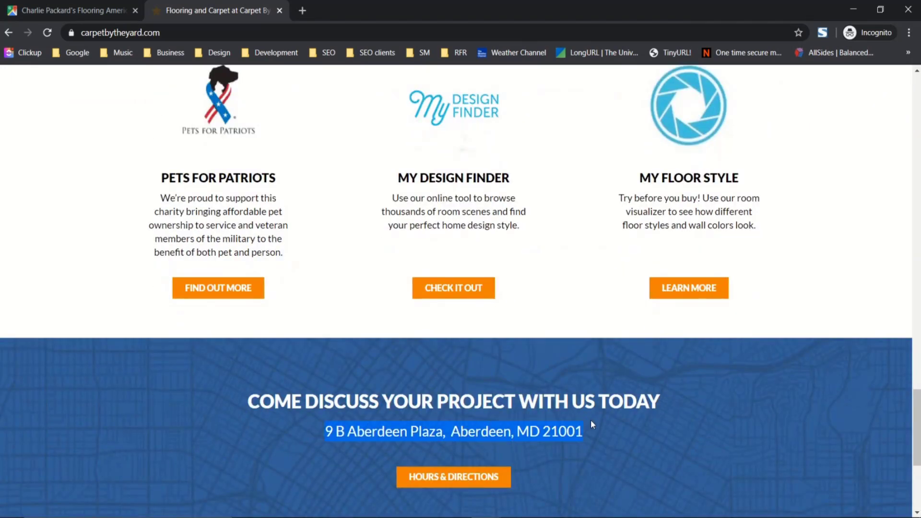
pyautogui.click(427, 517)
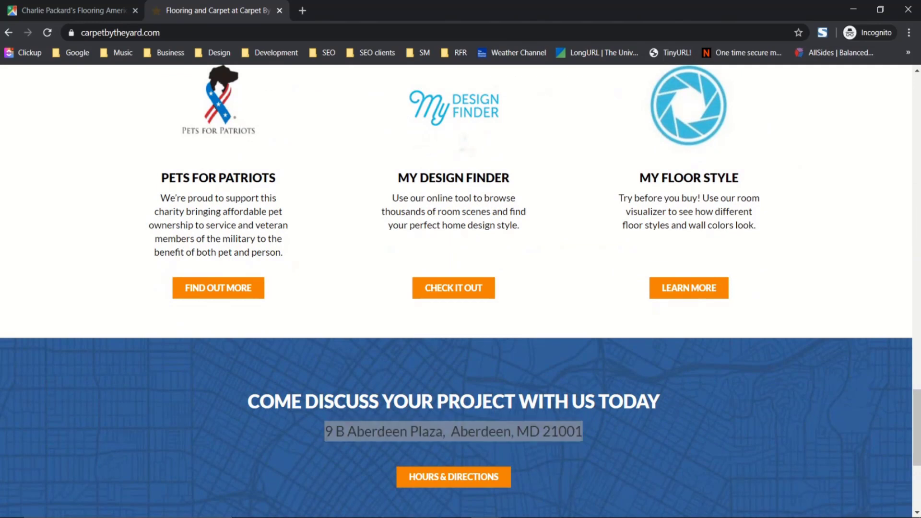
pyautogui.press('Up')
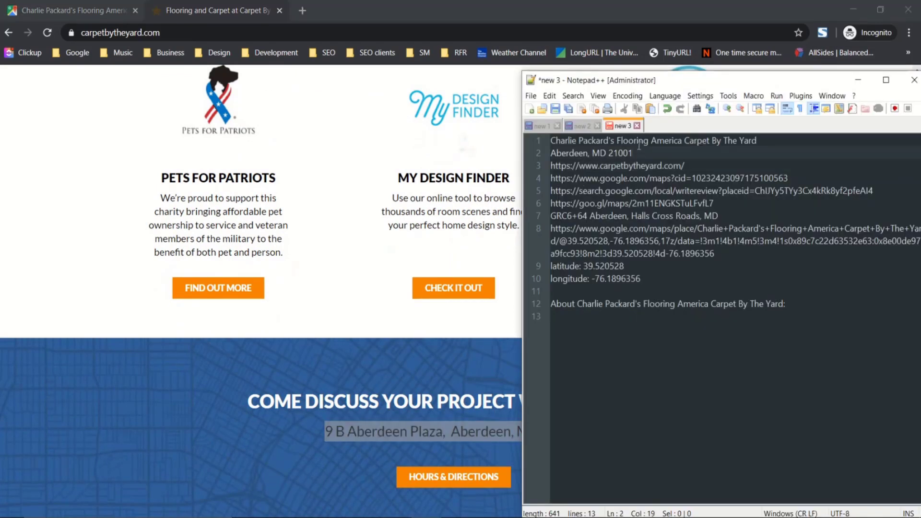
pyautogui.hotkey('shift', 'Home')
pyautogui.hotkey('ctrl', 'v')
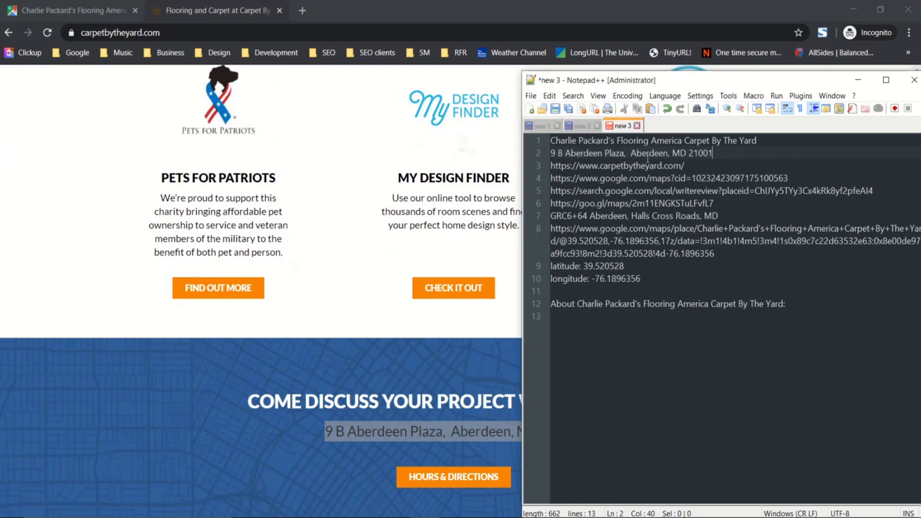
# - Split the pasted address into a street line and a city line, removing the comma and extra spaces between them
pyautogui.click(632, 153)
pyautogui.press('BackSpace')
pyautogui.press('BackSpace')
pyautogui.press('BackSpace')
pyautogui.press('Return')
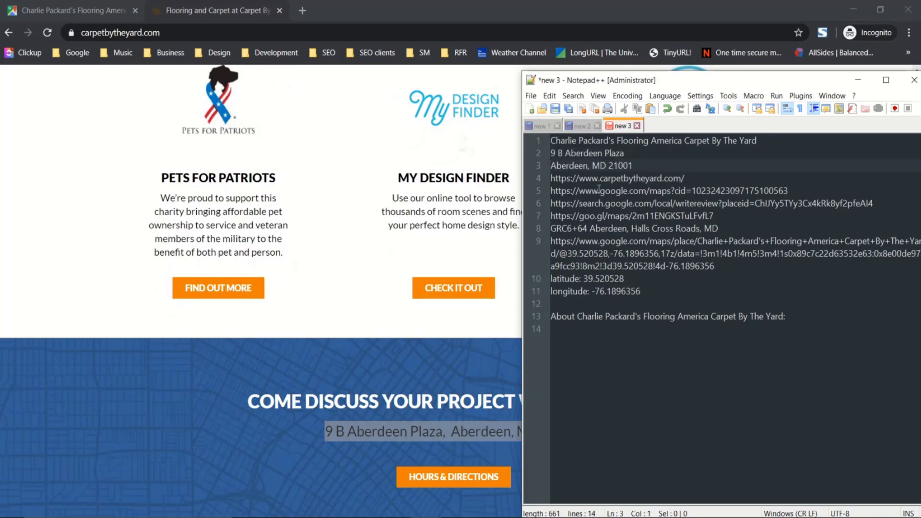
# - Return to the Carpet By The Yard website in the browser and open its Our Story page
pyautogui.scroll(-5, 480, 374)
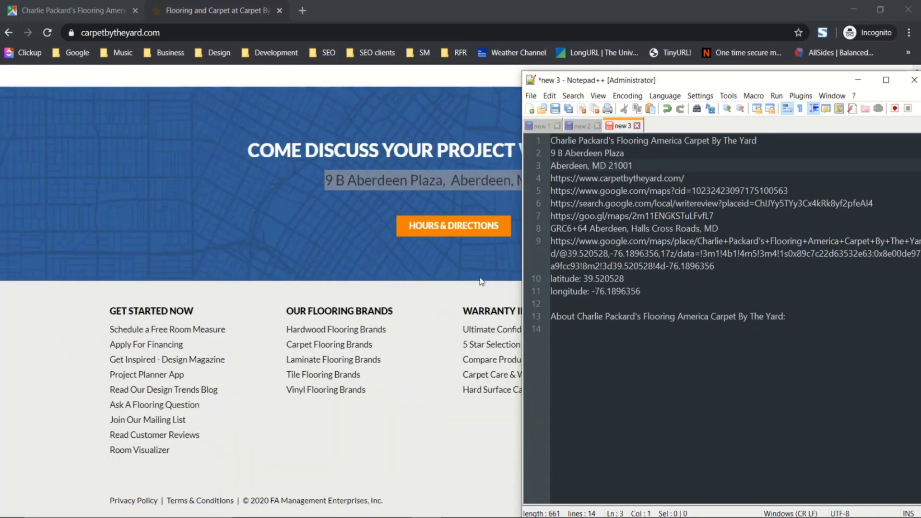
pyautogui.click(360, 399)
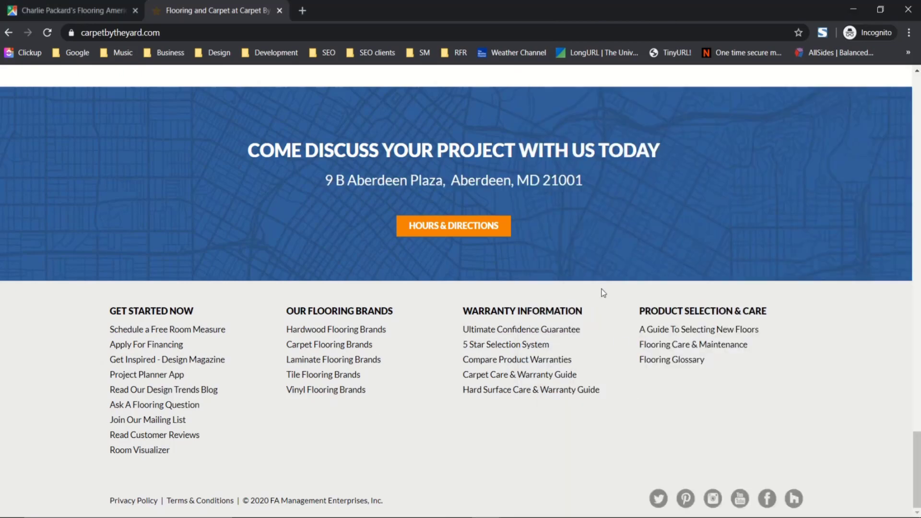
pyautogui.scroll(15, 600, 382)
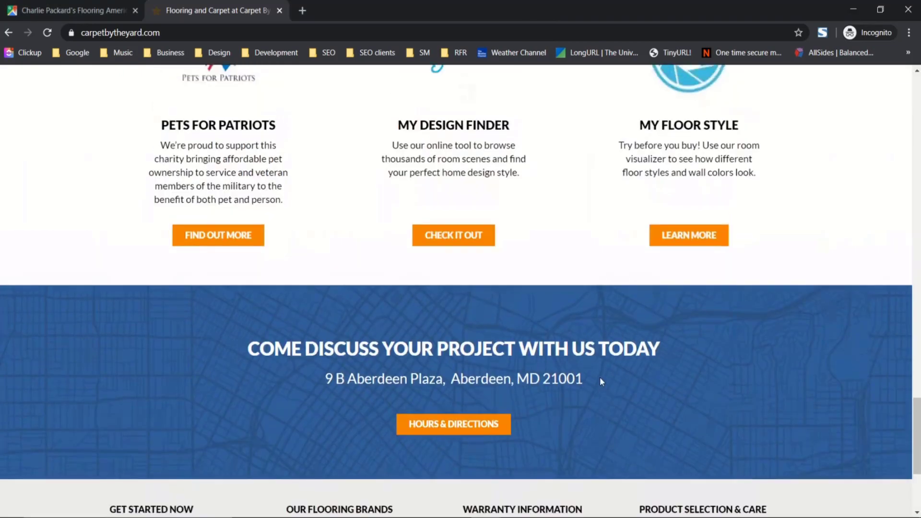
pyautogui.scroll(4, 600, 377)
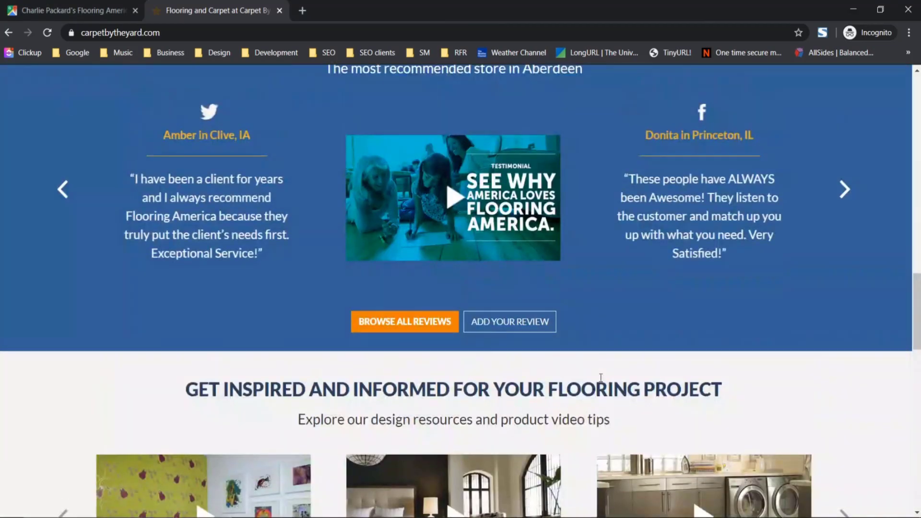
pyautogui.scroll(14, 600, 377)
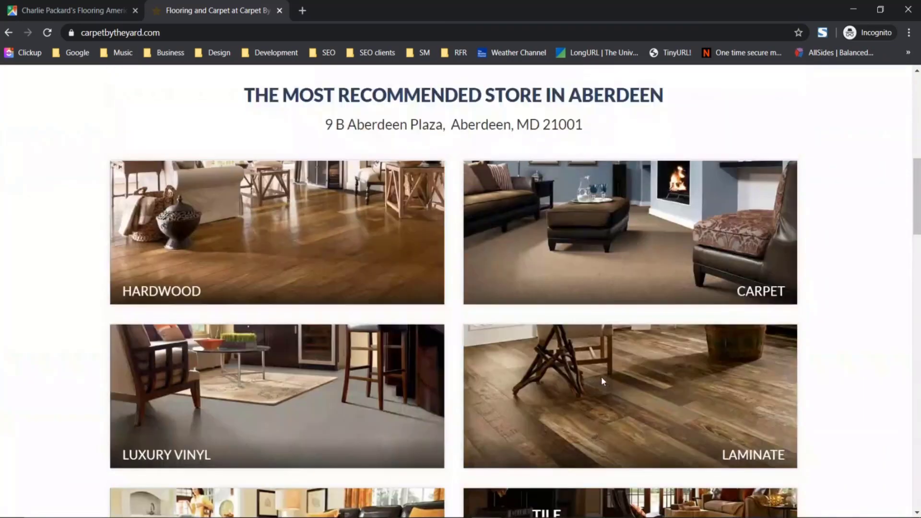
pyautogui.scroll(10, 600, 376)
pyautogui.moveTo(475, 120)
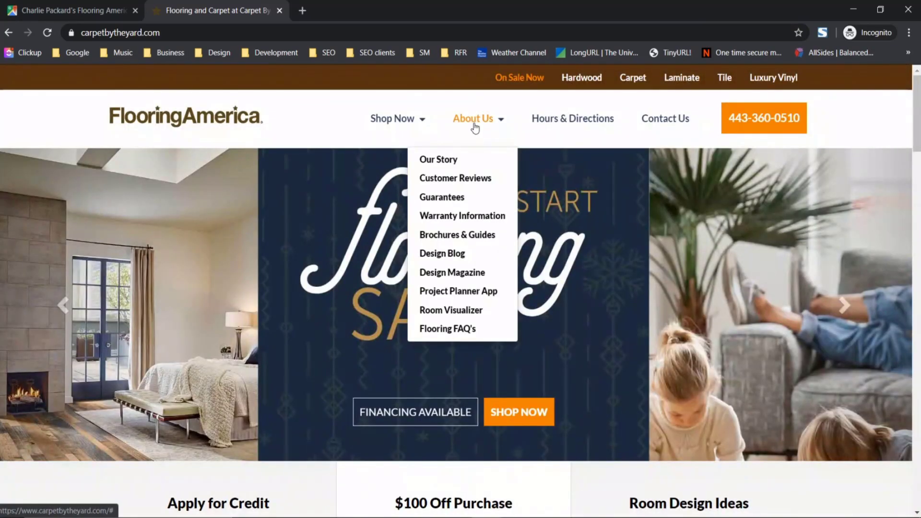
pyautogui.click(447, 160)
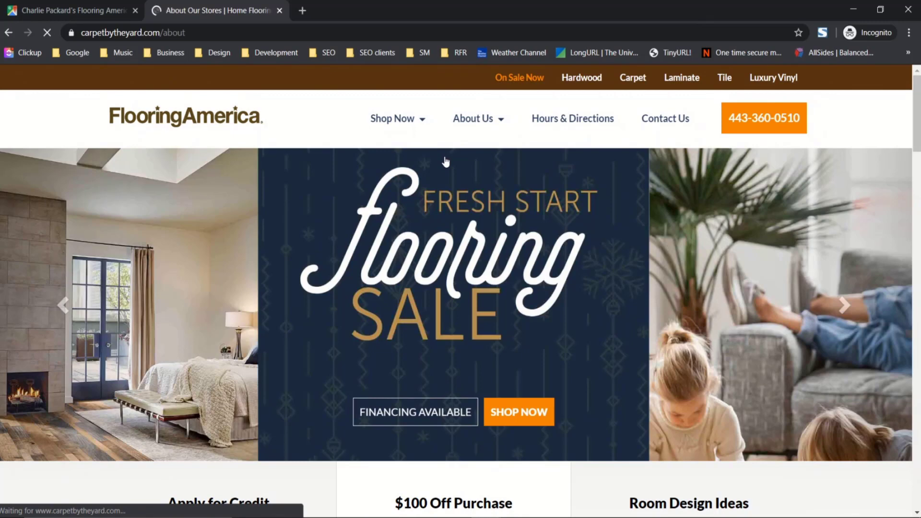
# - Copy both Carpet By The Yard description paragraphs from the page and paste them below the About heading in the Notepad++ notes
pyautogui.scroll(-5, 443, 347)
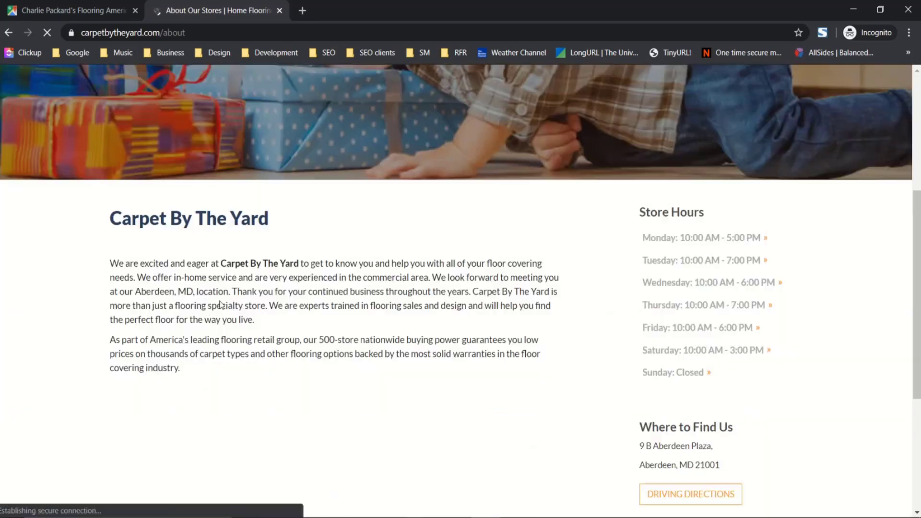
pyautogui.moveTo(103, 267); pyautogui.dragTo(216, 374)
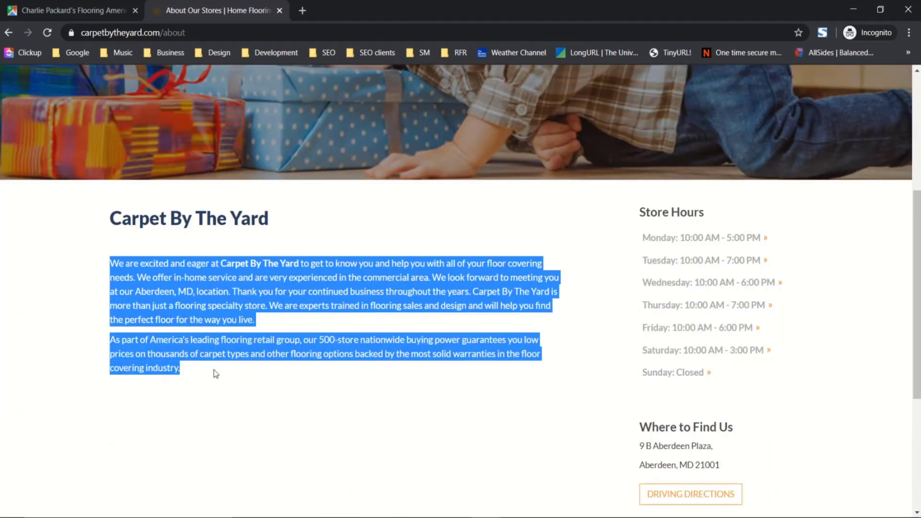
pyautogui.hotkey('alt', 'Tab')
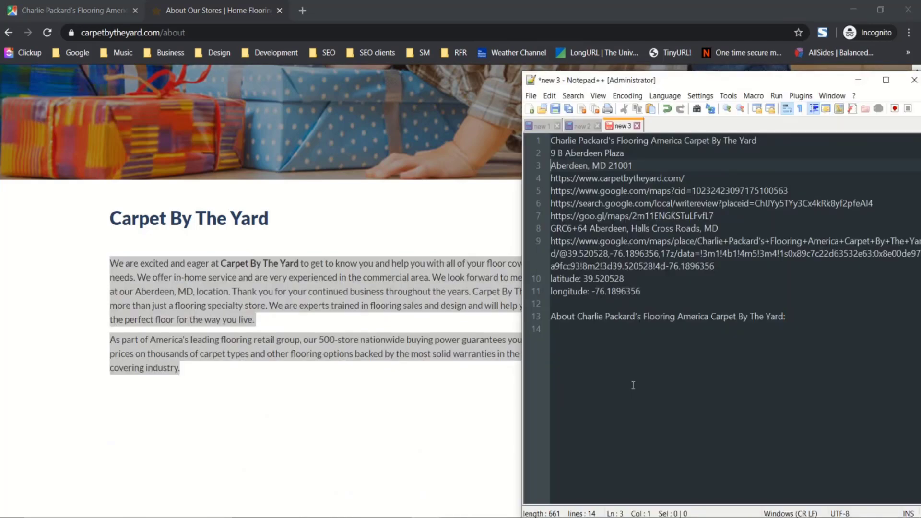
pyautogui.click(566, 329)
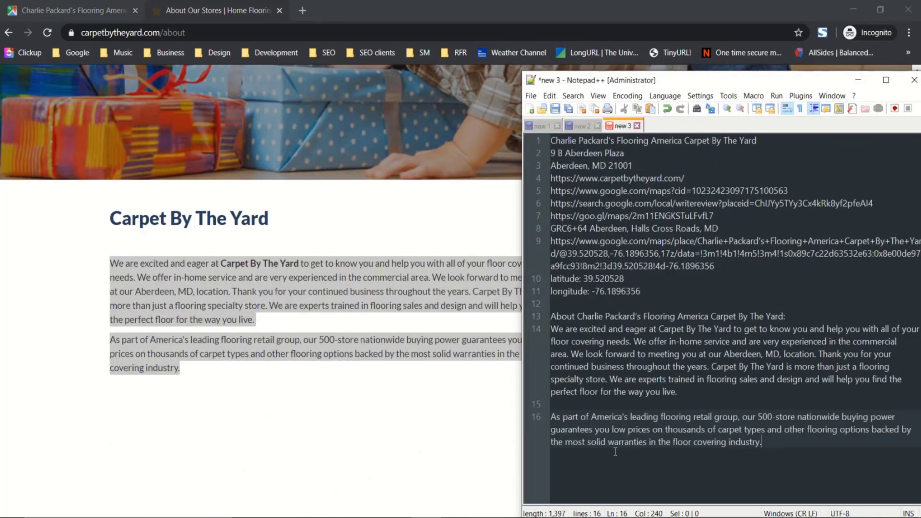
# - Remove the blank line between the two description paragraphs and add a "Related Searches:" heading below them, separated by an empty line
pyautogui.click(569, 404)
pyautogui.press('BackSpace')
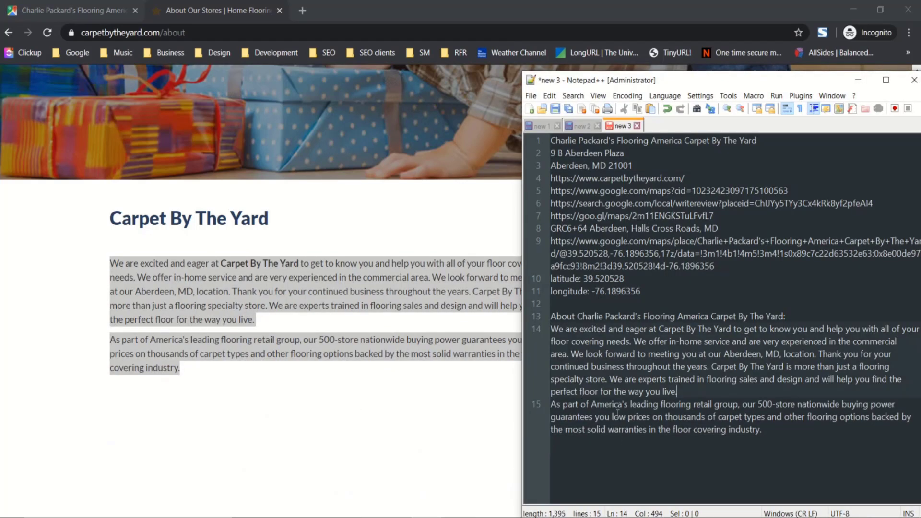
pyautogui.click(769, 434)
pyautogui.press('Return')
pyautogui.press('Return')
pyautogui.write('r')
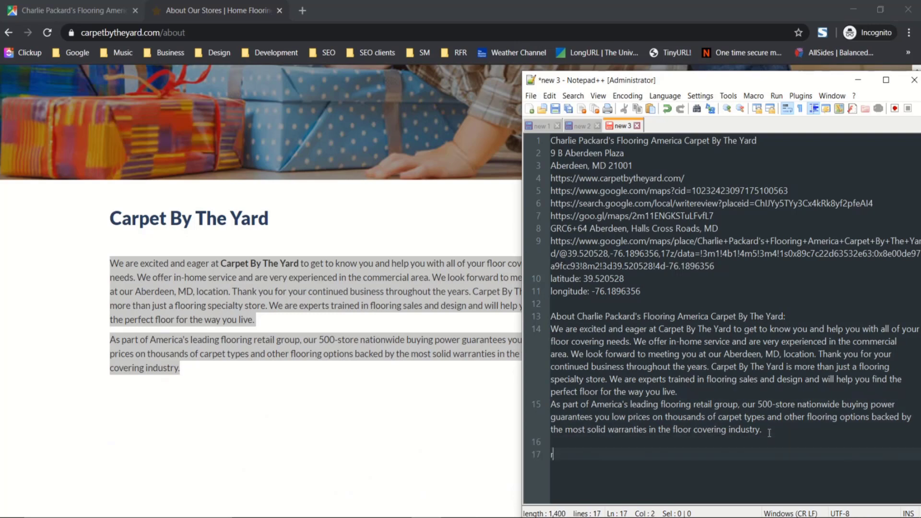
pyautogui.press('BackSpace')
pyautogui.write('Reat')
pyautogui.press('BackSpace')
pyautogui.press('BackSpace')
pyautogui.write('lated Searches:')
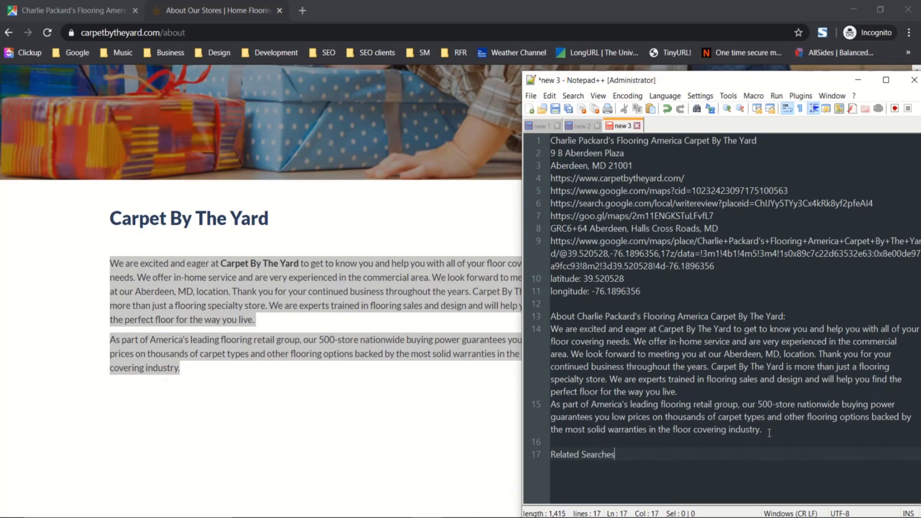
pyautogui.press('Return')
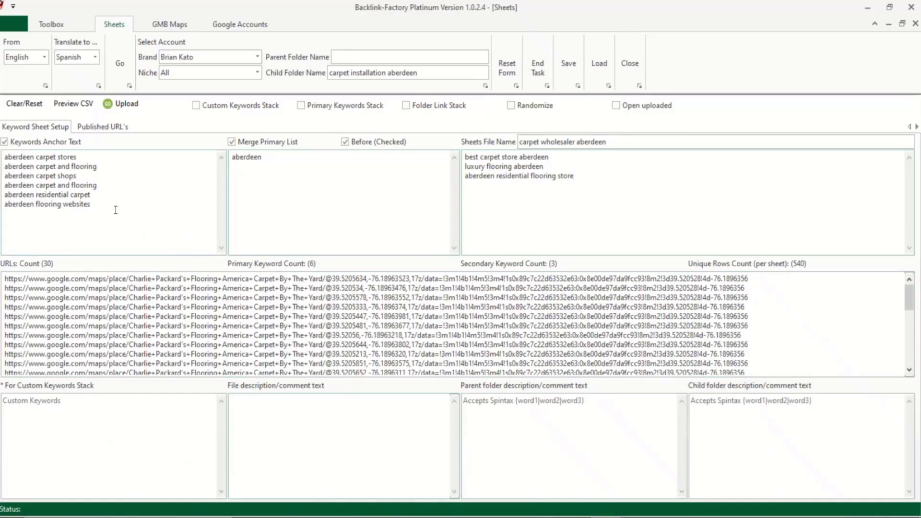
# - Switch to Backlink-Factory, copy all six Keywords Anchor Text entries, and paste them under the Related Searches heading in Notepad++
pyautogui.moveTo(115, 209); pyautogui.dragTo(5, 154)
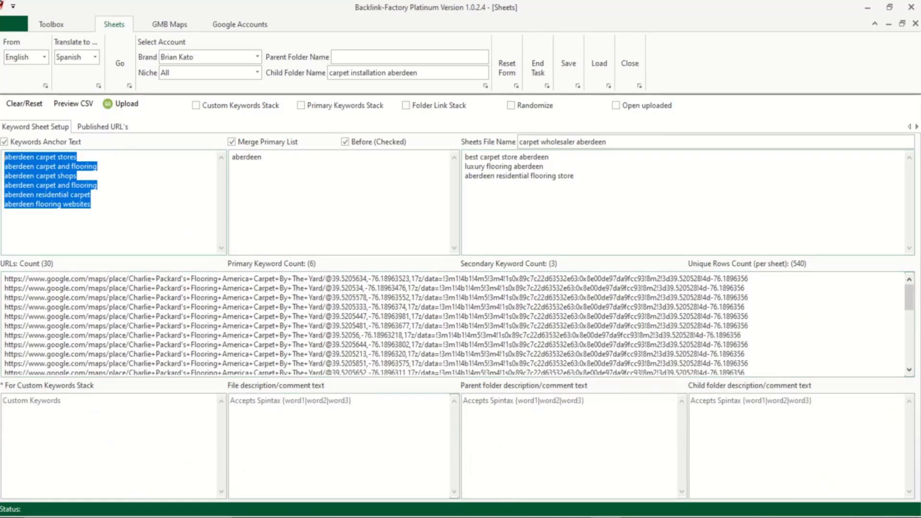
pyautogui.hotkey('alt', 'Tab')
pyautogui.write('aberdeen carpet stores aberdeen carpet and flooring aberdeen carpet shops aberdeen carpet and flooring aberdeen residential carpet aberdeen flooring websites')
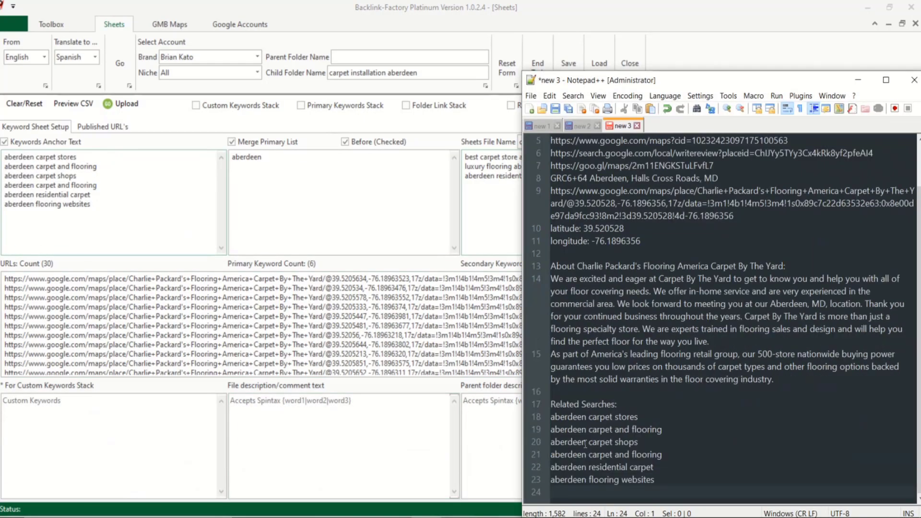
# - Copy the three keywords listed under Sheets File Name in Backlink-Factory and append them to the Related Searches list in Notepad++
pyautogui.moveTo(483, 196); pyautogui.dragTo(487, 195)
pyautogui.moveTo(593, 186); pyautogui.dragTo(454, 158)
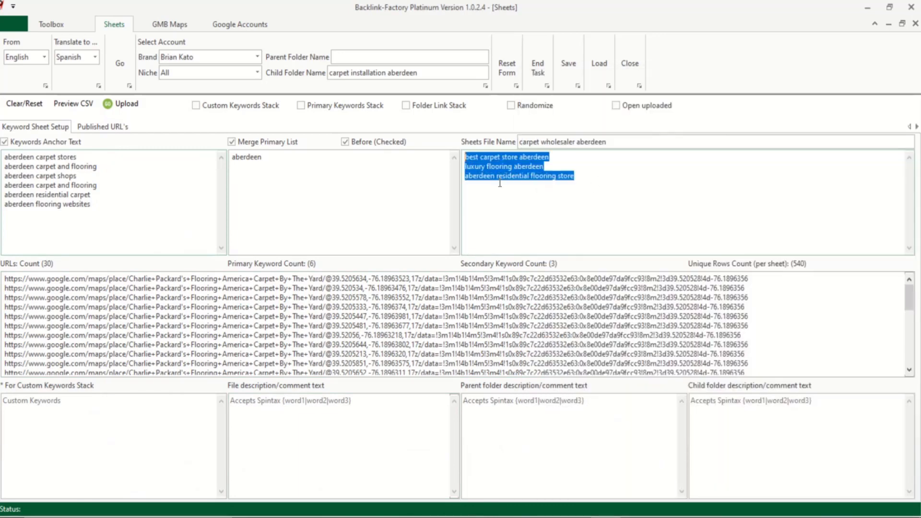
pyautogui.hotkey('ctrl', 'c')
pyautogui.hotkey('alt', 'Tab')
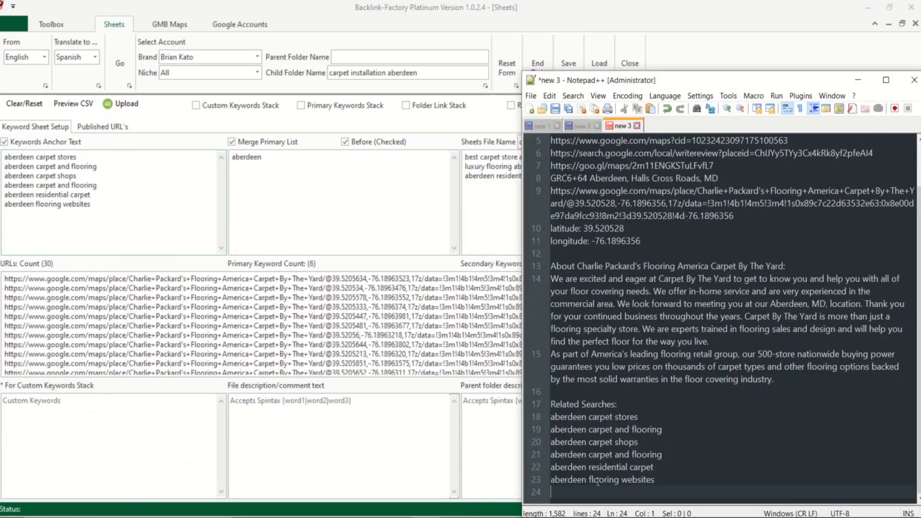
pyautogui.hotkey('ctrl', 'v')
pyautogui.scroll(2, 686, 412)
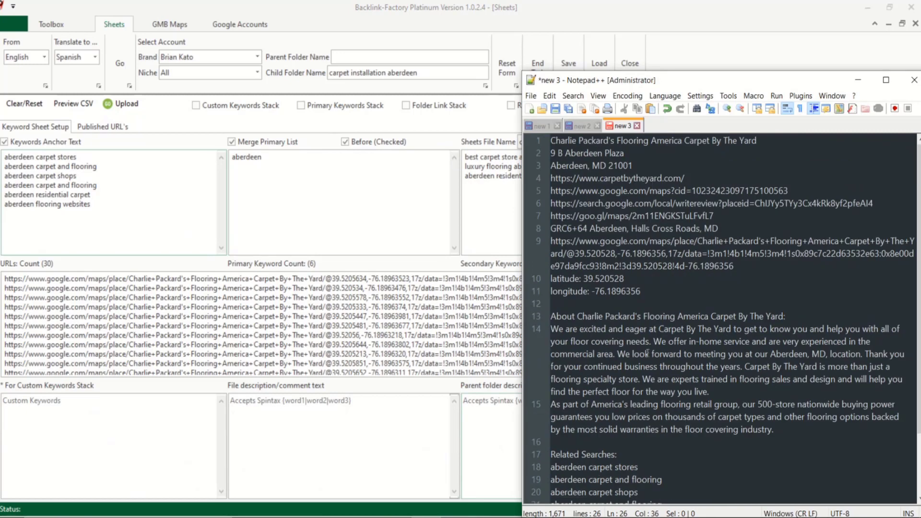
pyautogui.scroll(-2, 731, 368)
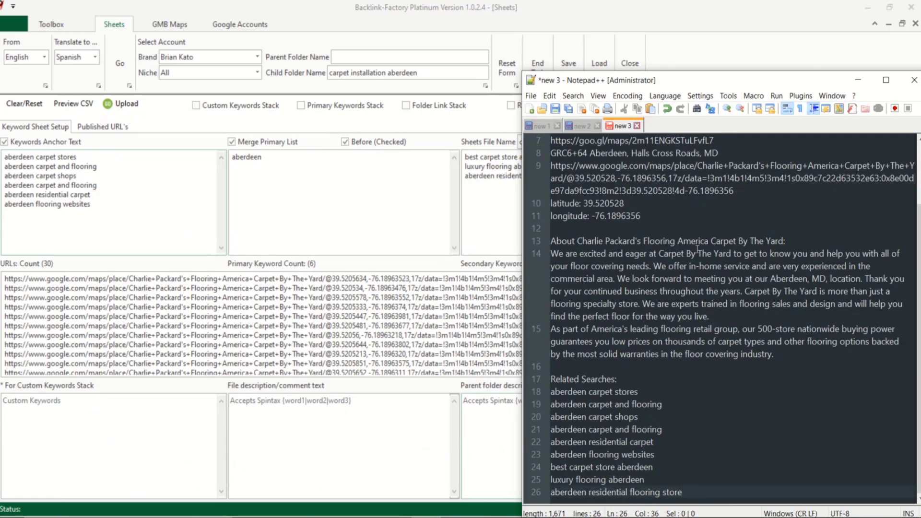
# - Save the notes to the Desktop as "carpet by the yard boilerplate"
pyautogui.hotkey('ctrl', 's')
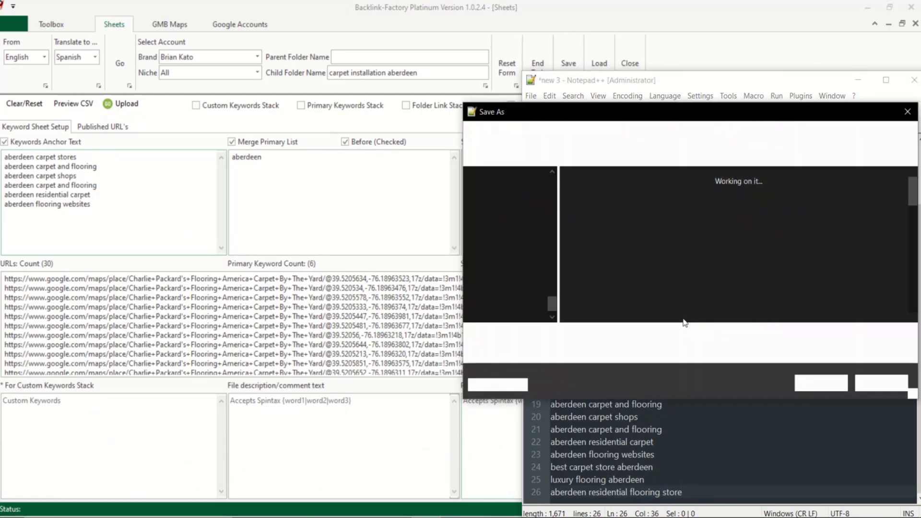
pyautogui.write('carpet b')
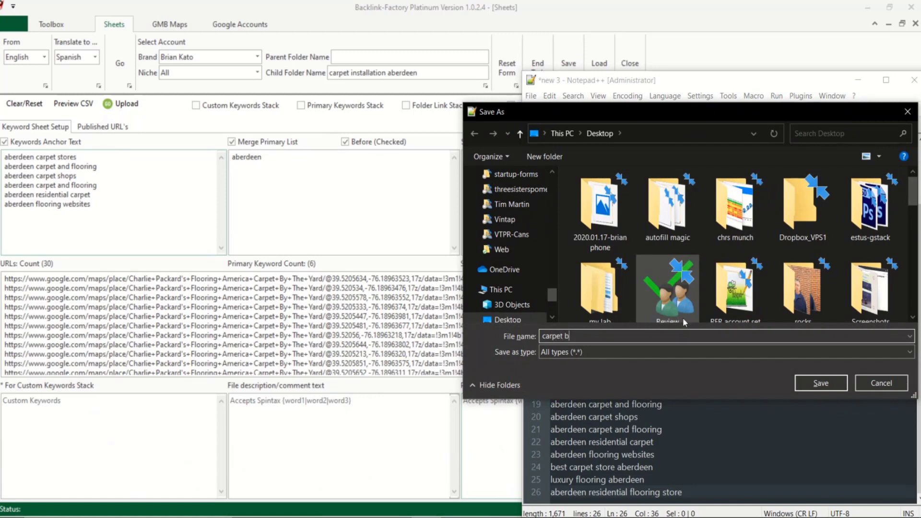
pyautogui.write('y the yard boilerplate')
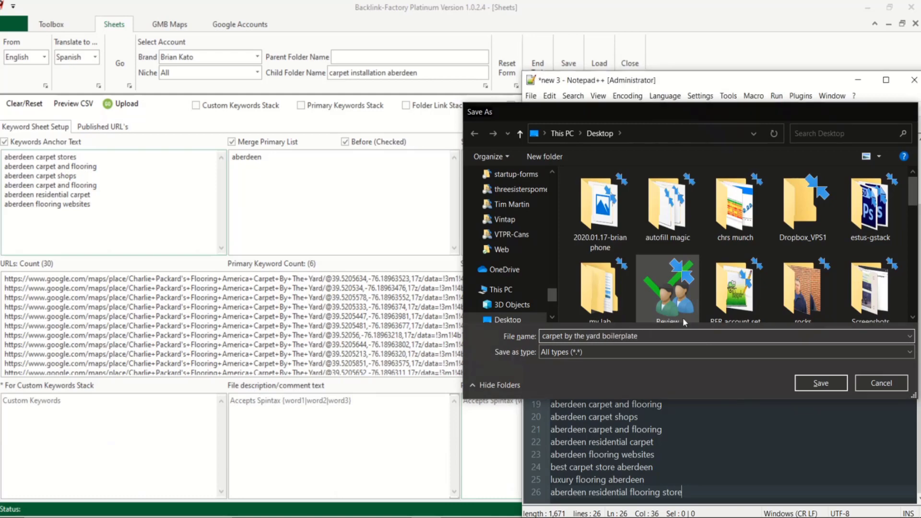
pyautogui.press('Return')
# - Copy the entire boilerplate text into Backlink-Factory's file, parent folder and child folder description fields
pyautogui.hotkey('ctrl', 'a')
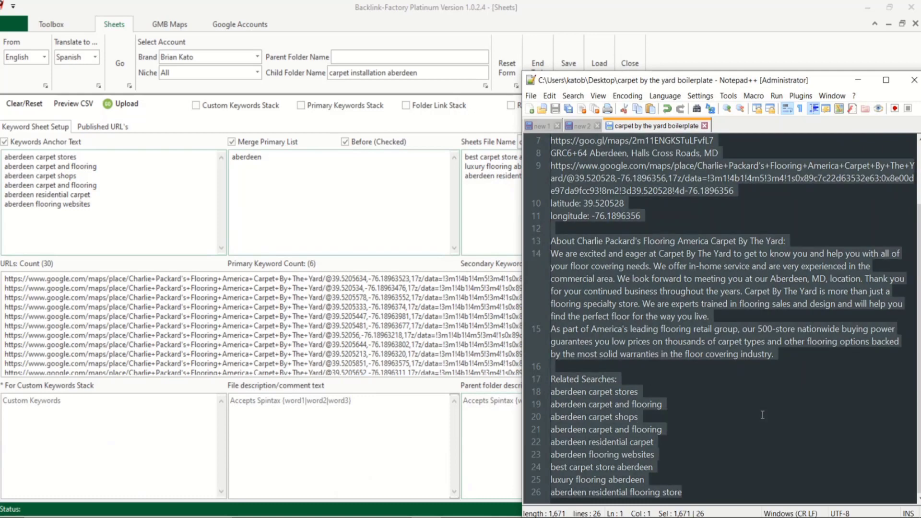
pyautogui.click(287, 449)
pyautogui.hotkey('ctrl', 'v')
pyautogui.click(571, 431)
pyautogui.hotkey('ctrl', 'v')
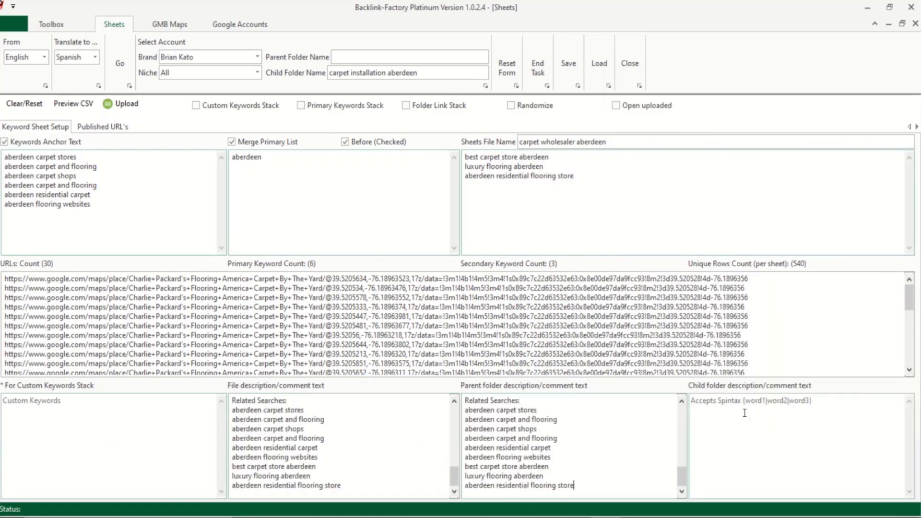
pyautogui.click(744, 413)
pyautogui.hotkey('ctrl', 'v')
pyautogui.click(617, 449)
pyautogui.hotkey('ctrl', 'v')
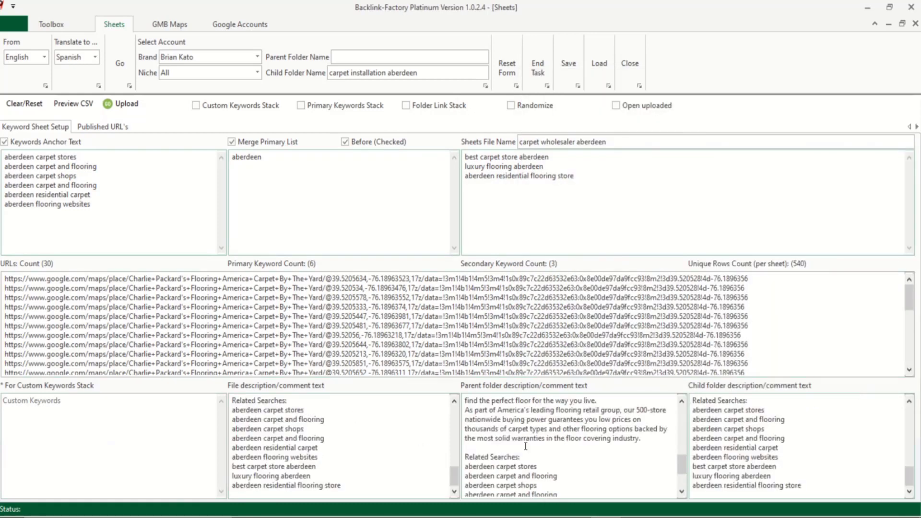
pyautogui.click(699, 445)
pyautogui.hotkey('ctrl', 'v')
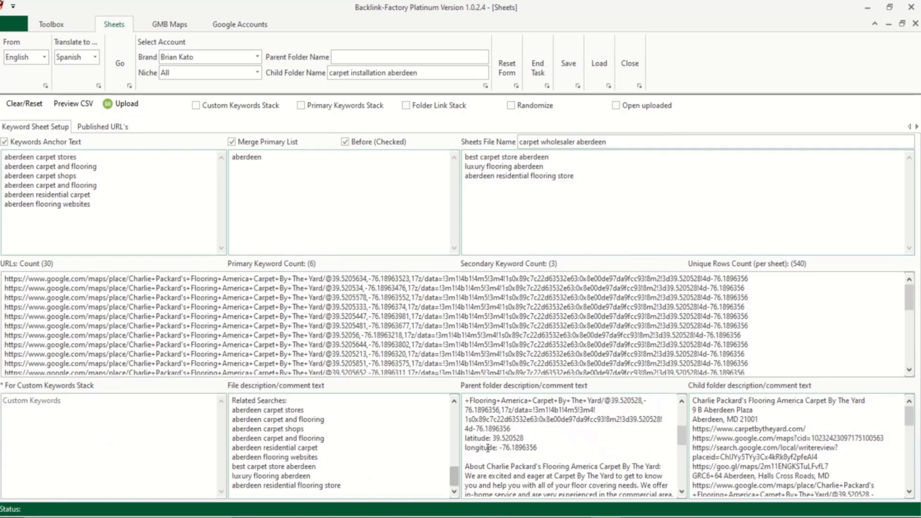
pyautogui.click(254, 480)
pyautogui.hotkey('ctrl', 'v')
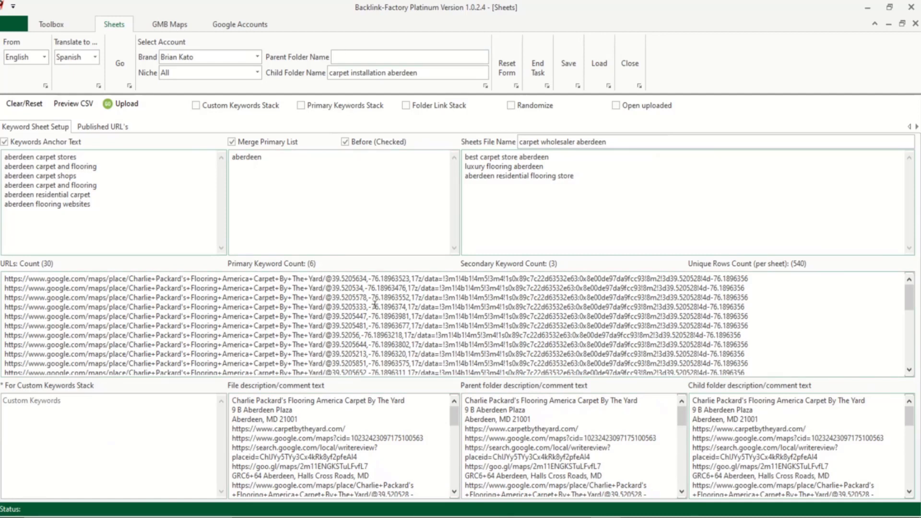
# - Set the parent folder name to "carpet by the yard aberdeen md" and save the Sheets project with the parent folder as filename
pyautogui.click(442, 57)
pyautogui.write('carpet by the yard aberdeen md')
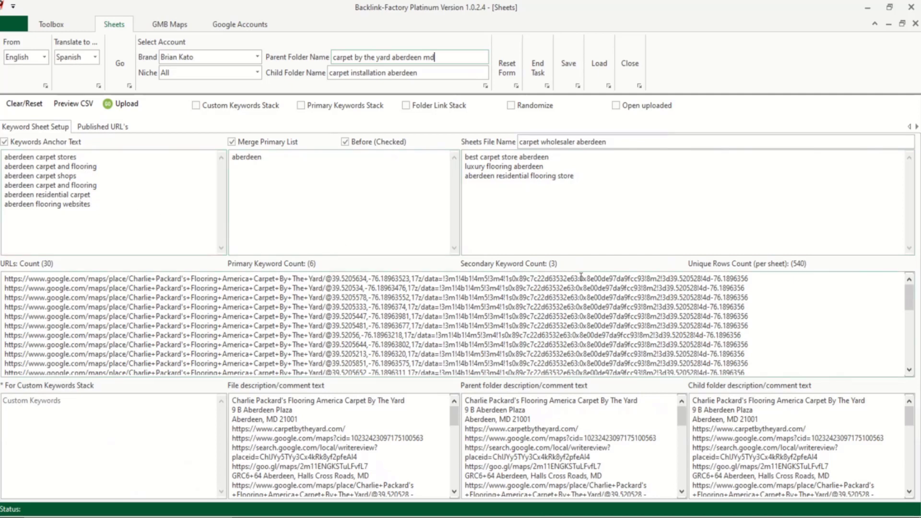
pyautogui.click(566, 68)
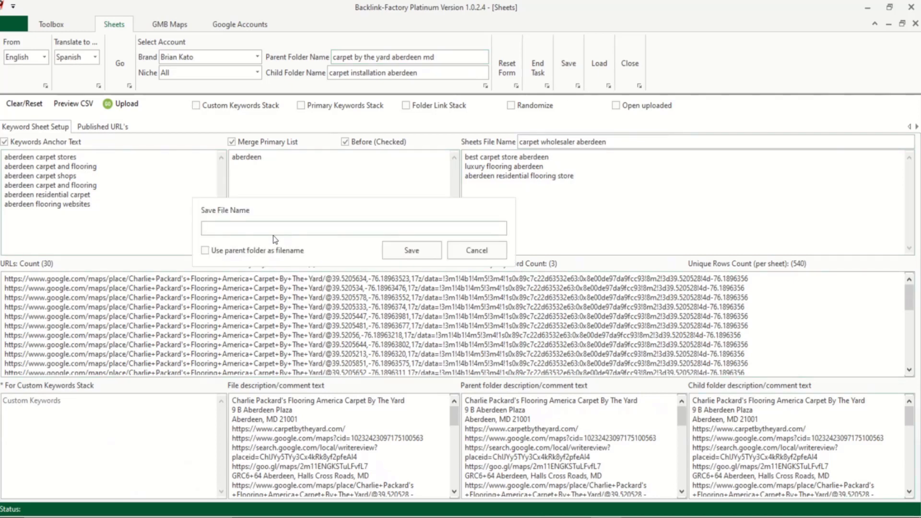
pyautogui.click(205, 251)
pyautogui.click(417, 250)
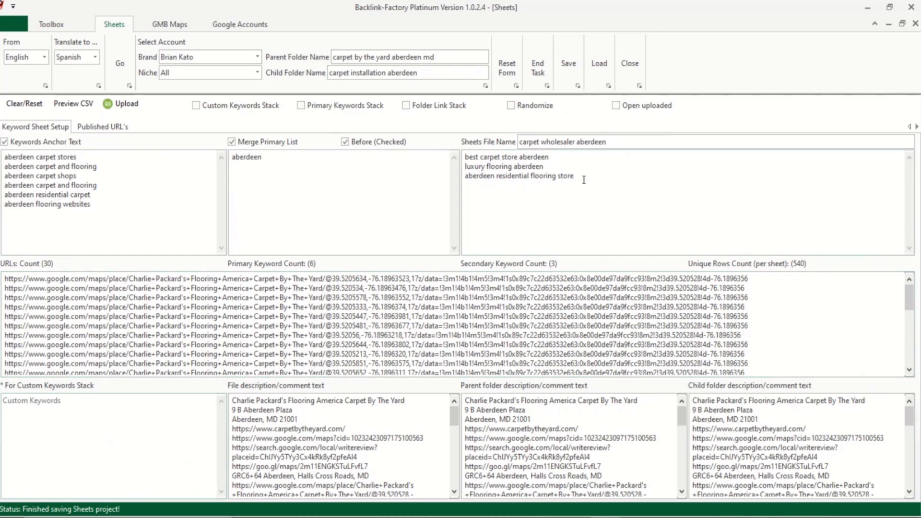
pyautogui.moveTo(604, 181); pyautogui.dragTo(483, 150)
pyautogui.moveTo(534, 326); pyautogui.dragTo(285, 298)
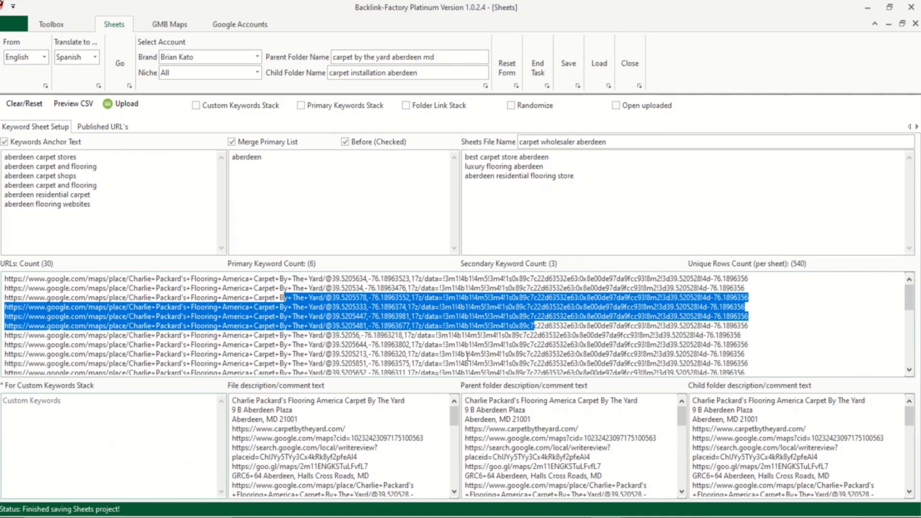
# - Try the Fusion Vine brand account, and switch the brand to the third account in the list
pyautogui.click(257, 58)
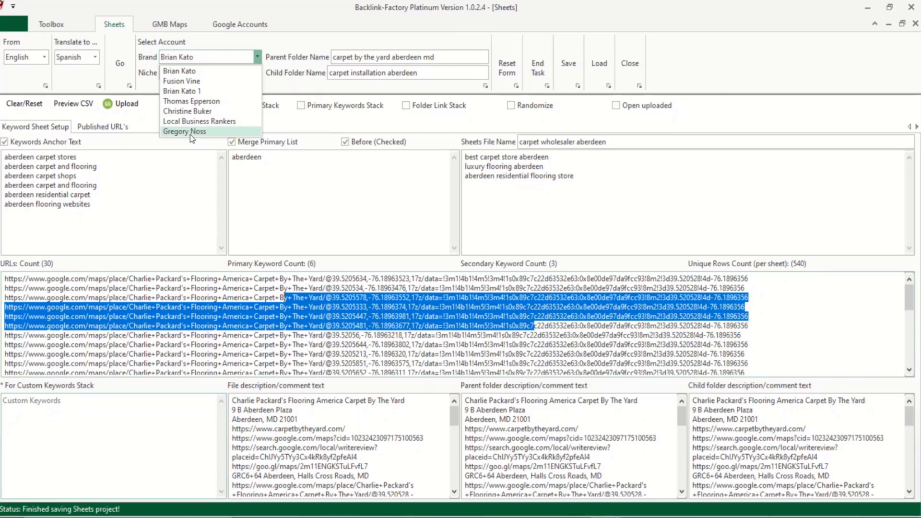
pyautogui.click(189, 81)
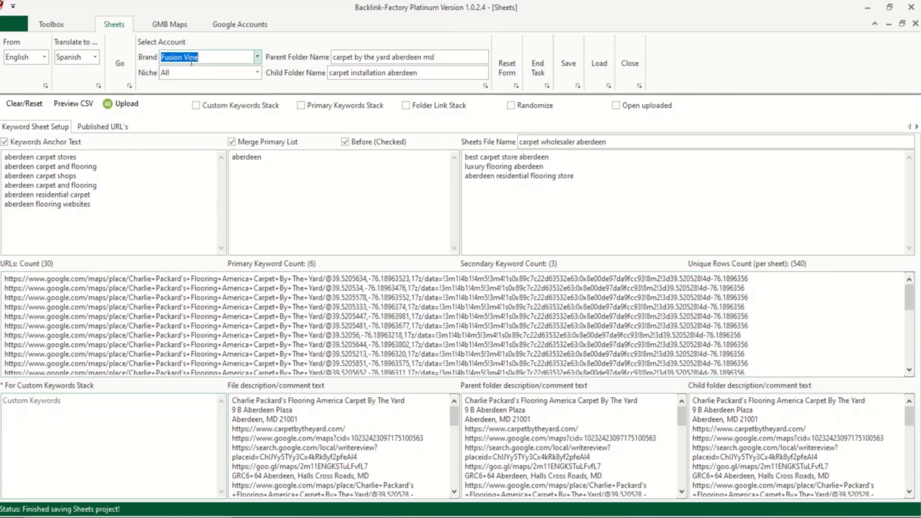
pyautogui.click(258, 57)
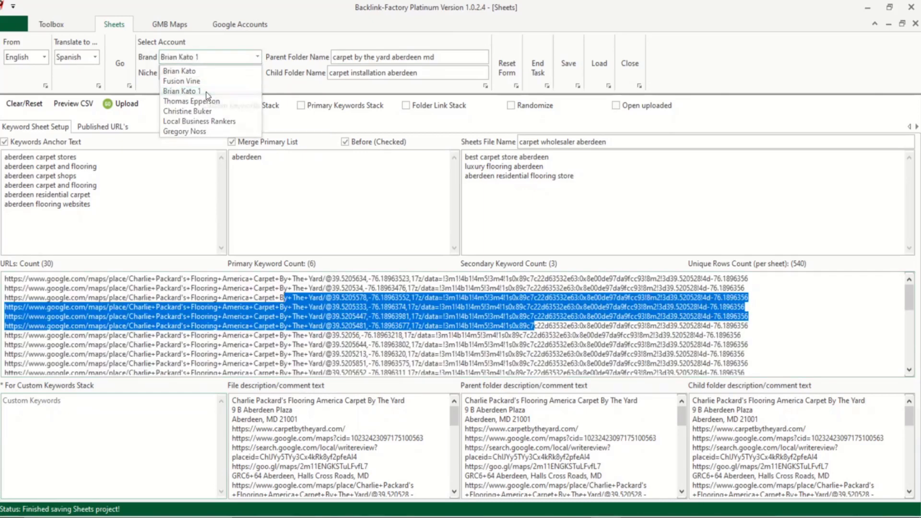
pyautogui.click(206, 92)
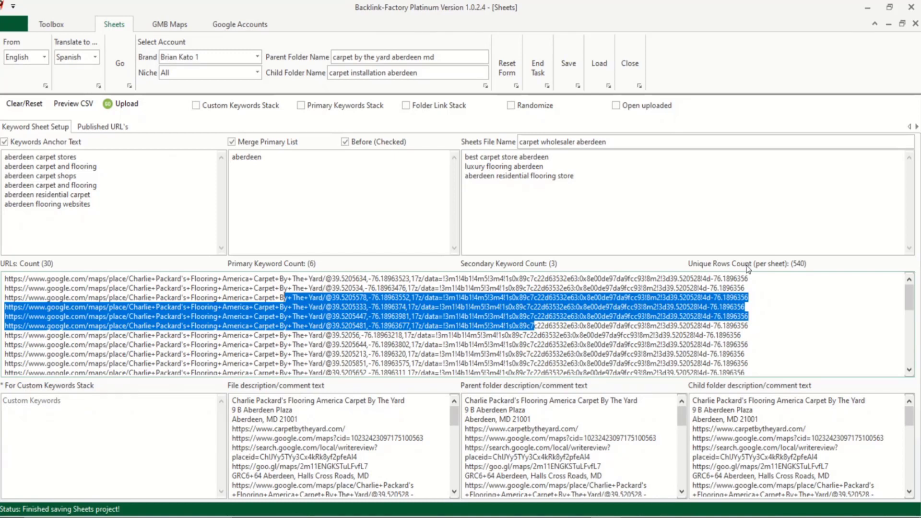
# - Copy the six Keywords Anchor Text entries and append them below the three existing Sheets File Name keywords
pyautogui.click(606, 177)
pyautogui.hotkey('ctrl', 'a')
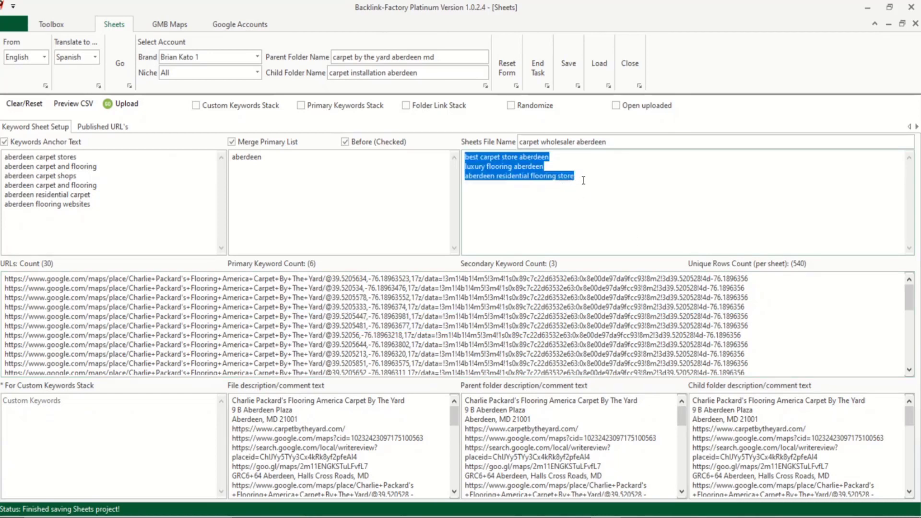
pyautogui.moveTo(145, 221); pyautogui.dragTo(5, 157)
pyautogui.hotkey('ctrl', 'c')
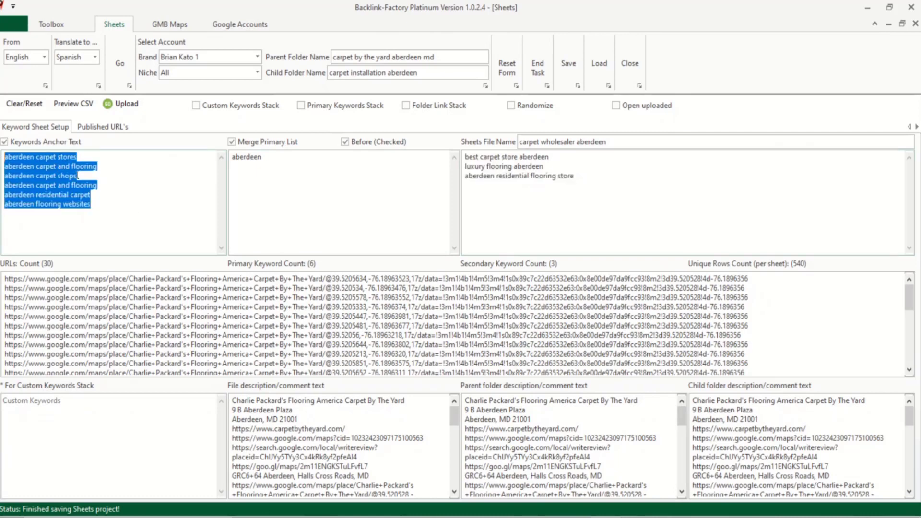
pyautogui.click(473, 188)
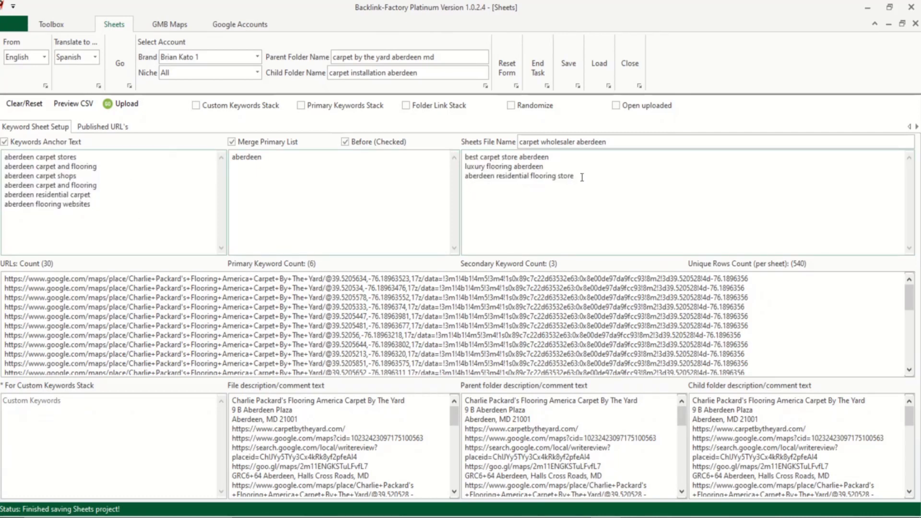
pyautogui.press('Return')
pyautogui.hotkey('ctrl', 'v')
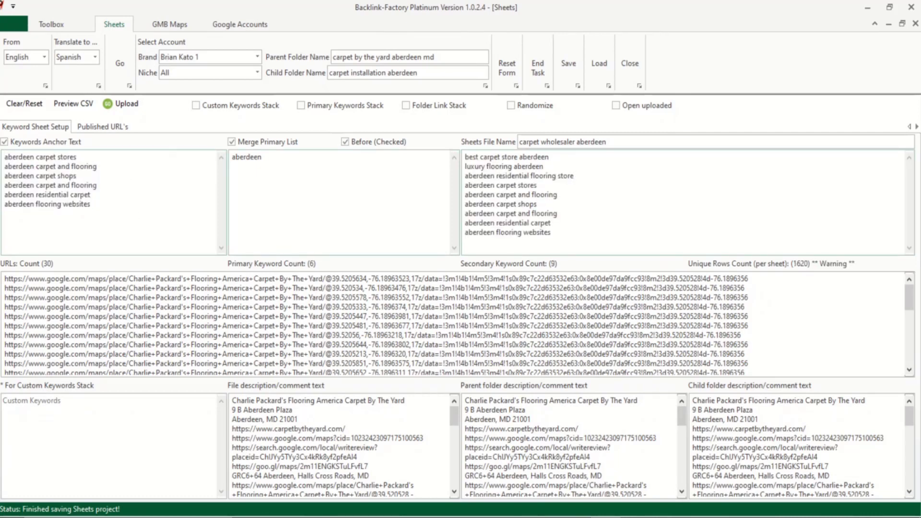
# - Append the same six keywords to the Sheets File Name list once more and remove the blank line between the two blocks
pyautogui.press('Return')
pyautogui.hotkey('ctrl', 'v')
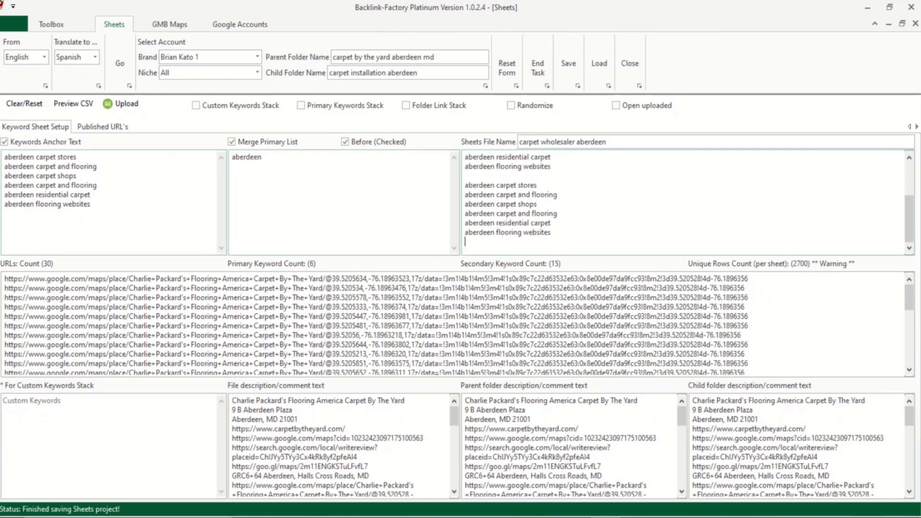
pyautogui.press('Up')
pyautogui.press('Up')
pyautogui.press('Up')
pyautogui.press('Up')
pyautogui.press('Up')
pyautogui.press('Up')
pyautogui.press('Up')
pyautogui.press('Delete')
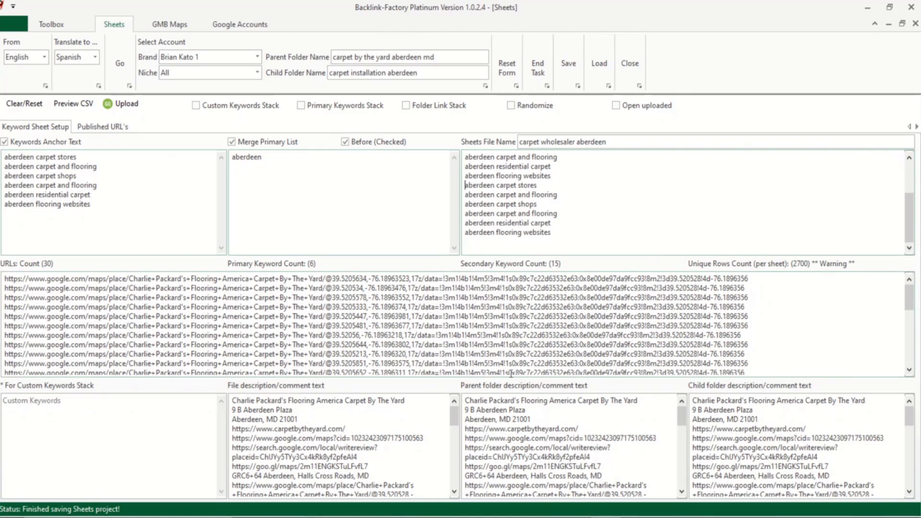
# - Open the Calculator and multiply the 2,700 unique rows per sheet by 3
pyautogui.click(307, 517)
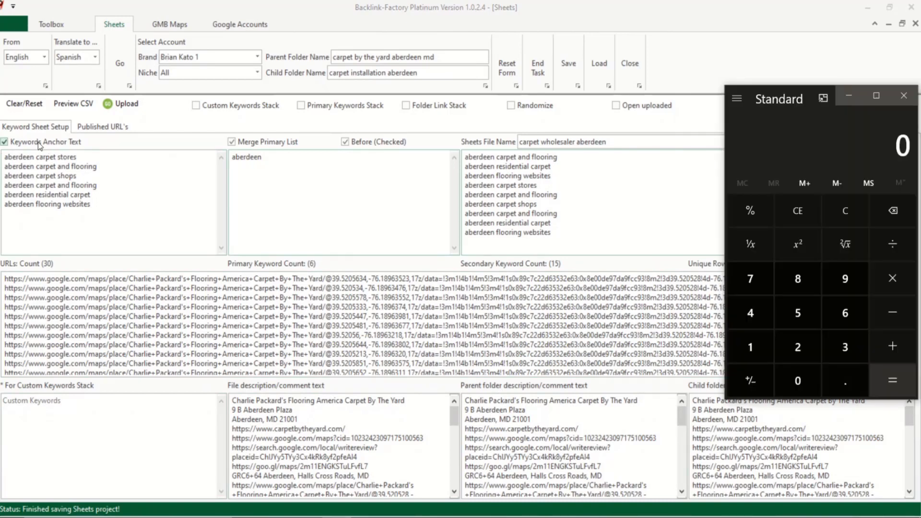
pyautogui.moveTo(821, 96); pyautogui.dragTo(240, 83)
pyautogui.write('2,700')
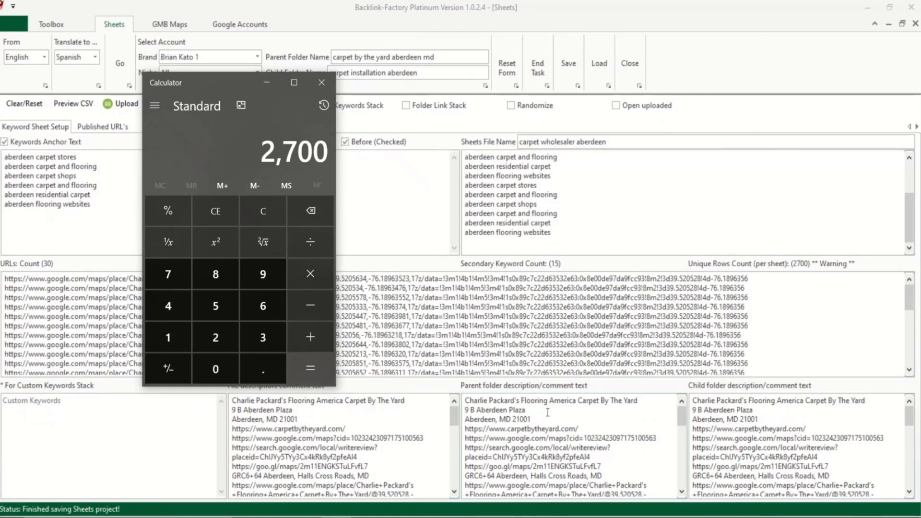
pyautogui.write('*3')
pyautogui.press('Return')
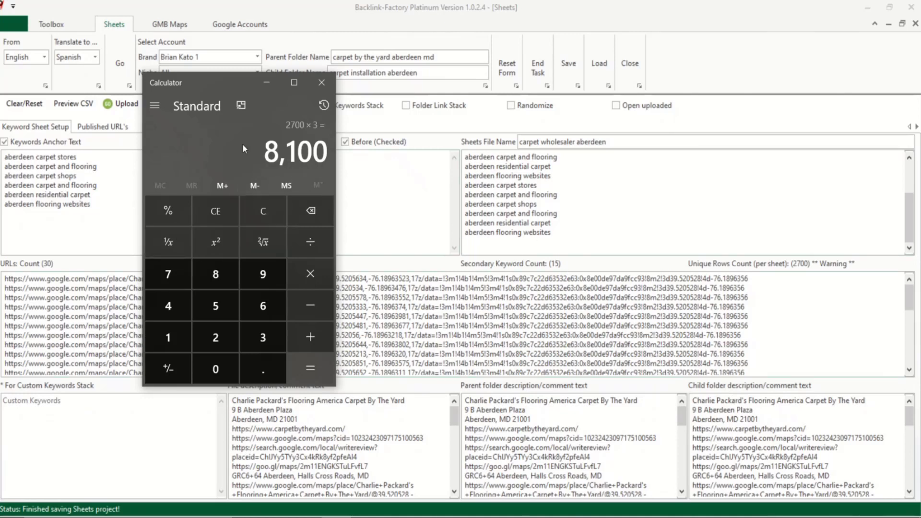
# - Clear and minimize the Calculator, and delete every Sheets File Name keyword below "aberdeen residential flooring store"
pyautogui.click(255, 210)
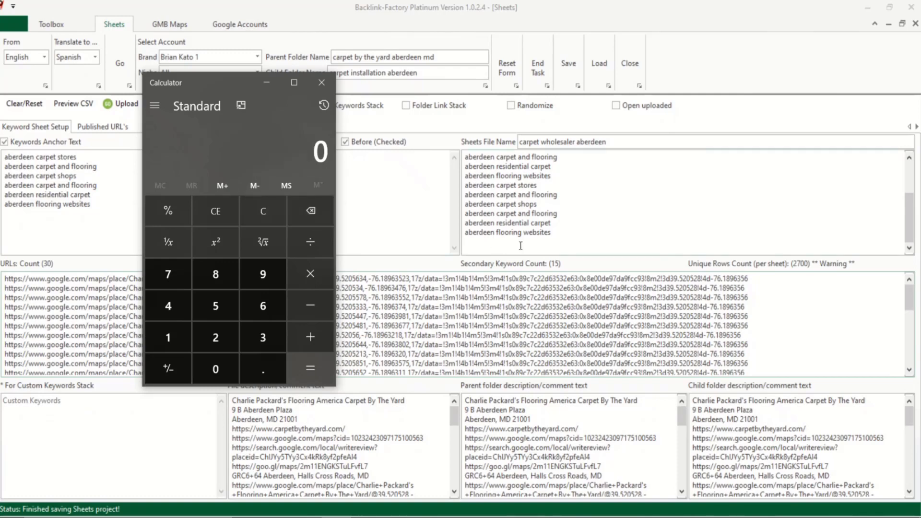
pyautogui.click(265, 85)
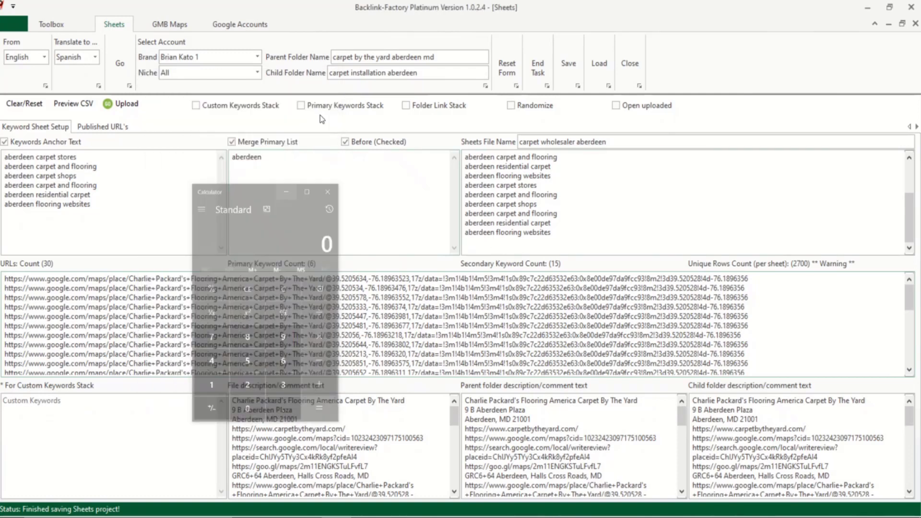
pyautogui.scroll(2, 566, 240)
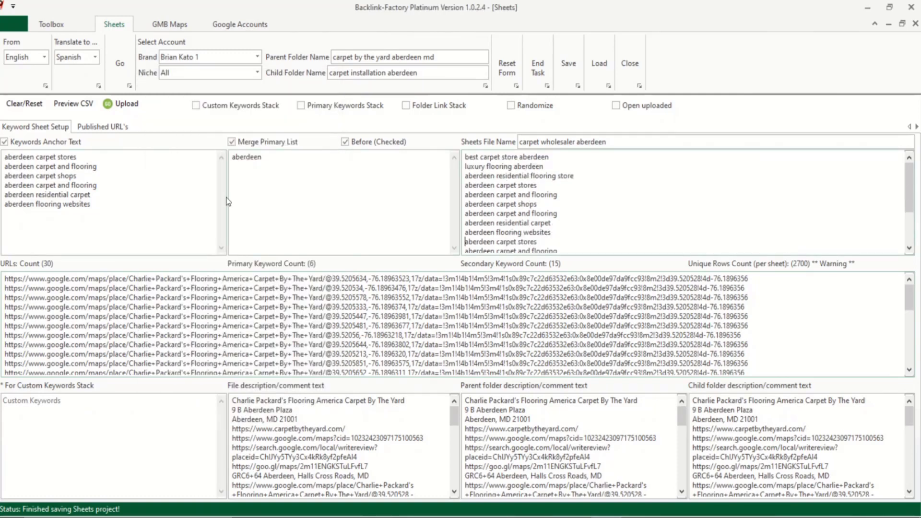
pyautogui.click(466, 185)
pyautogui.hotkey('ctrl', 'shift', 'End')
pyautogui.press('Delete')
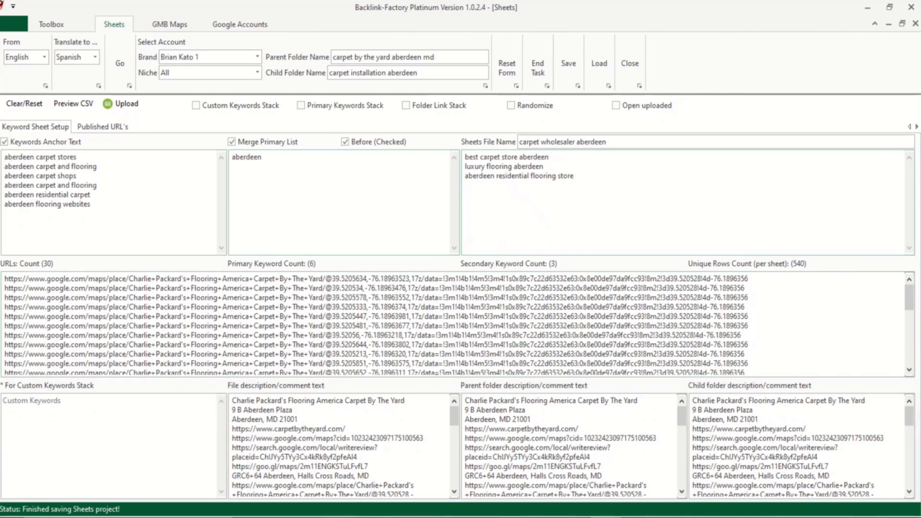
# - Multiply the 540 unique rows per sheet by 3 in the Calculator, and clear and minimize it
pyautogui.click(337, 517)
pyautogui.write('540')
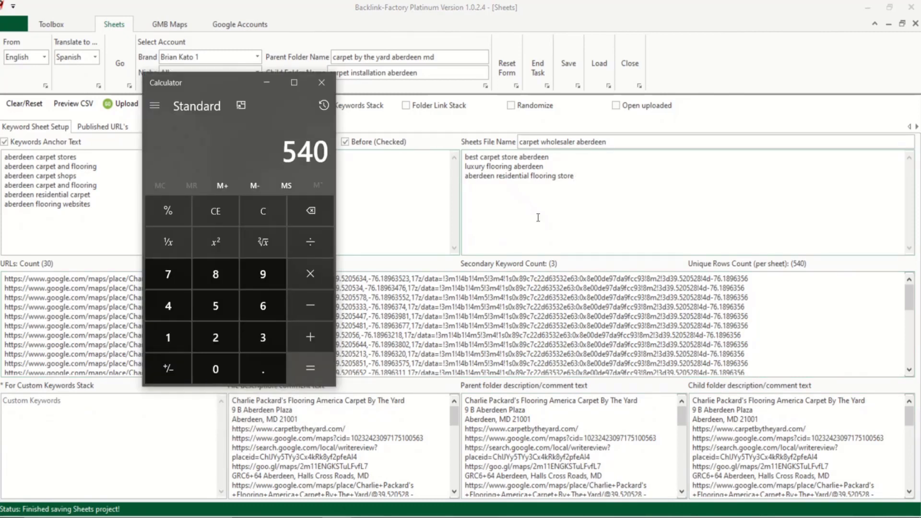
pyautogui.write('*3')
pyautogui.press('Return')
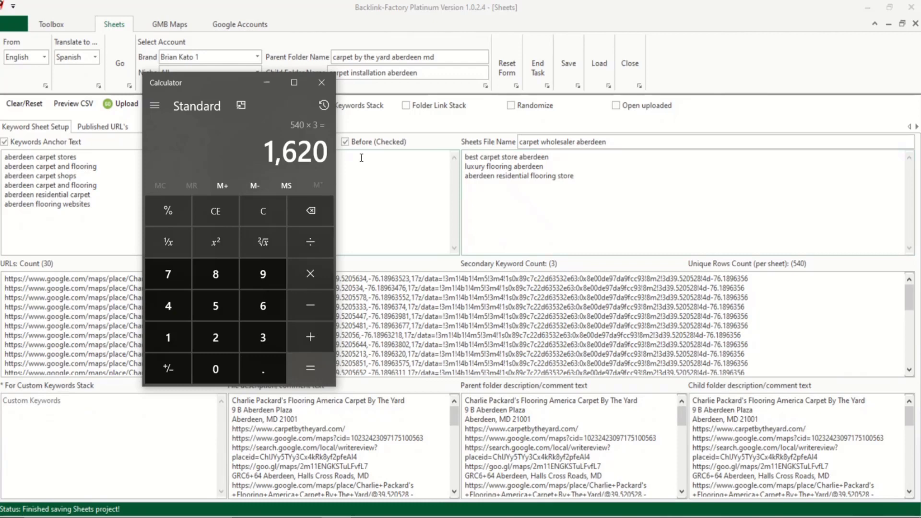
pyautogui.click(263, 212)
pyautogui.click(263, 78)
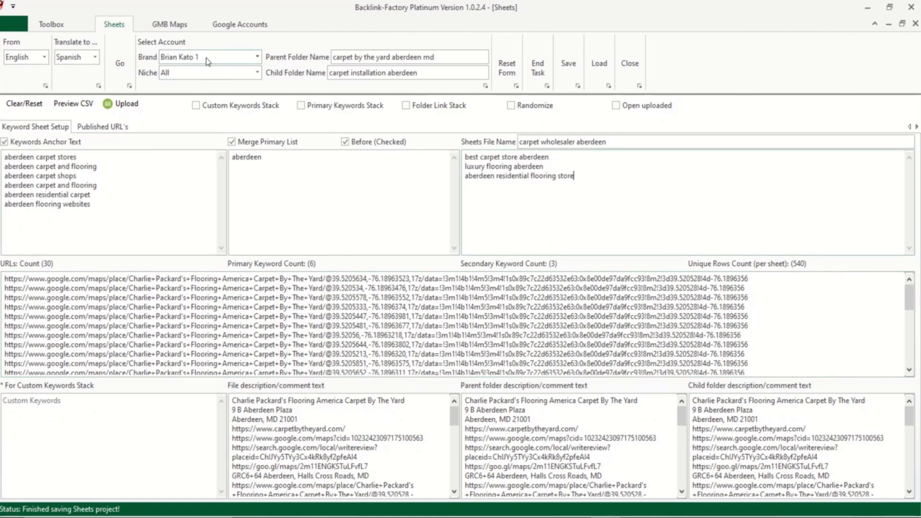
# - Turn the Open uploaded option on and back off
pyautogui.click(206, 72)
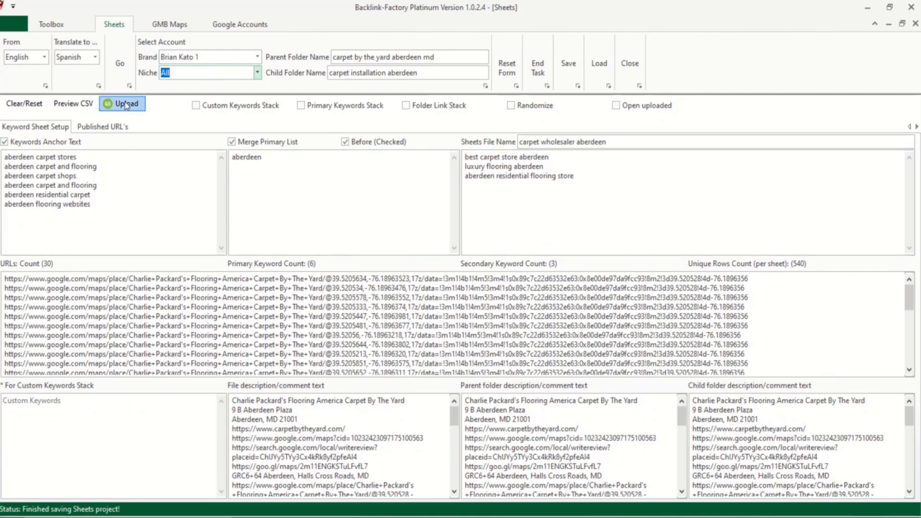
pyautogui.click(617, 106)
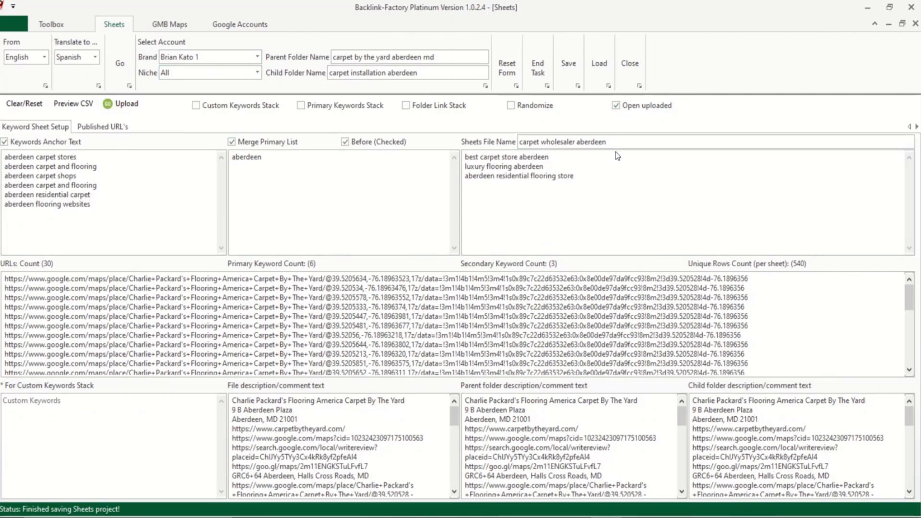
pyautogui.click(616, 106)
# - Enter kw 1, kw 2 and kw 3 as custom keywords on separate lines and enable Custom Keywords Stack
pyautogui.click(102, 427)
pyautogui.write('kw 1')
pyautogui.press('Return')
pyautogui.write('k2')
pyautogui.press('Return')
pyautogui.write('kw')
pyautogui.click(196, 105)
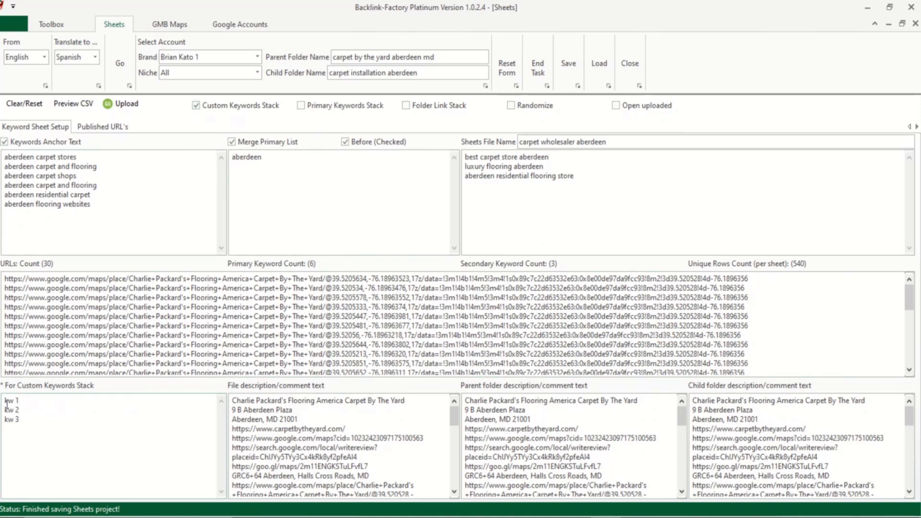
# - Highlight each custom keyword in turn, along with the Child Folder Name and child folder description
pyautogui.moveTo(4, 400); pyautogui.dragTo(31, 397)
pyautogui.moveTo(739, 419); pyautogui.dragTo(752, 495)
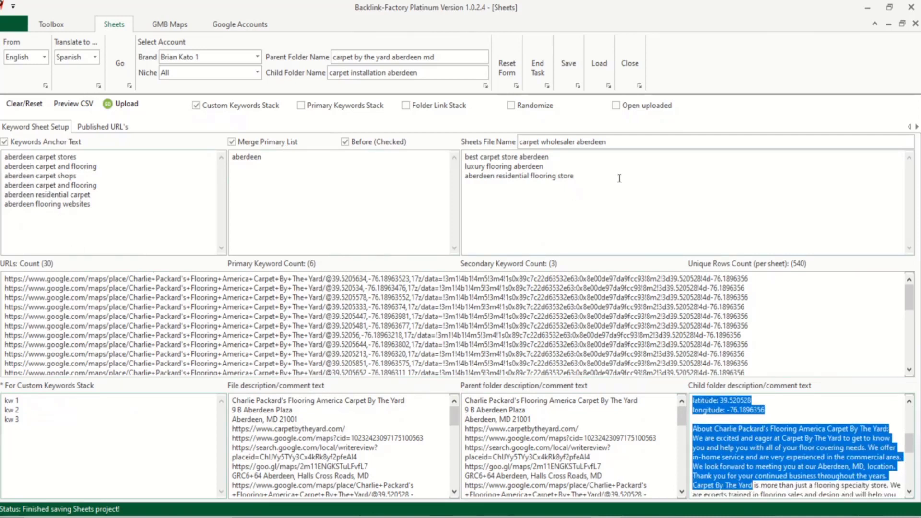
pyautogui.moveTo(37, 409); pyautogui.dragTo(4, 409)
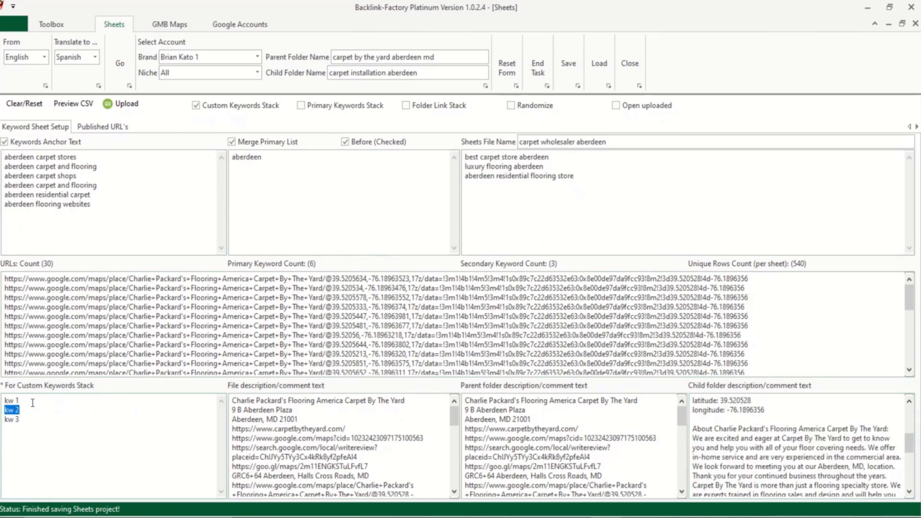
pyautogui.click(330, 76)
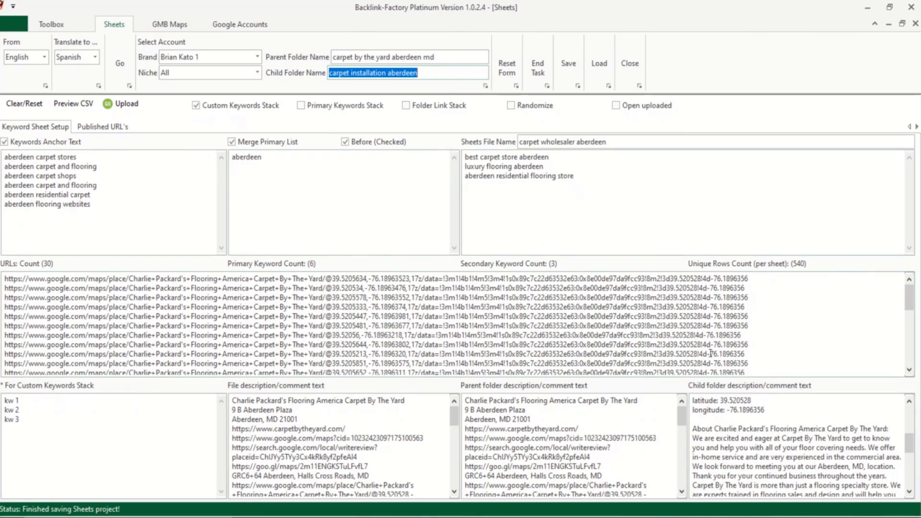
pyautogui.moveTo(45, 420); pyautogui.dragTo(3, 420)
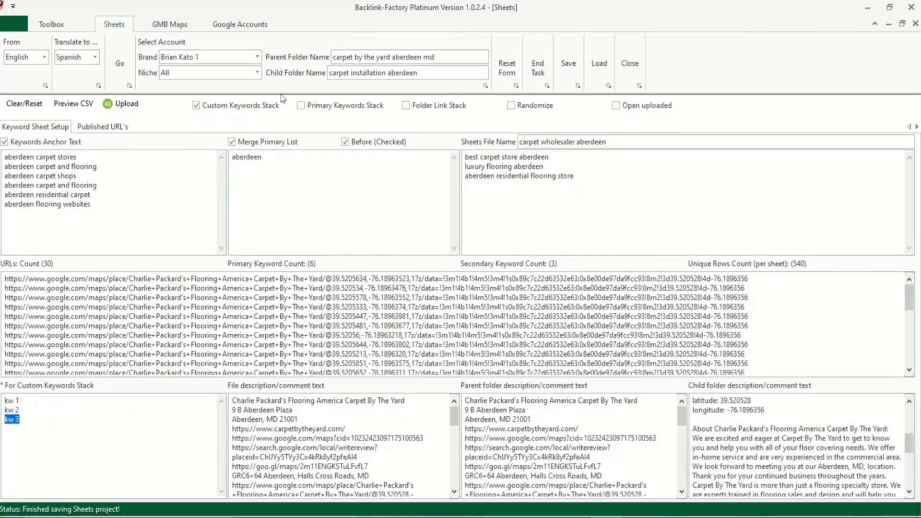
pyautogui.click(405, 74)
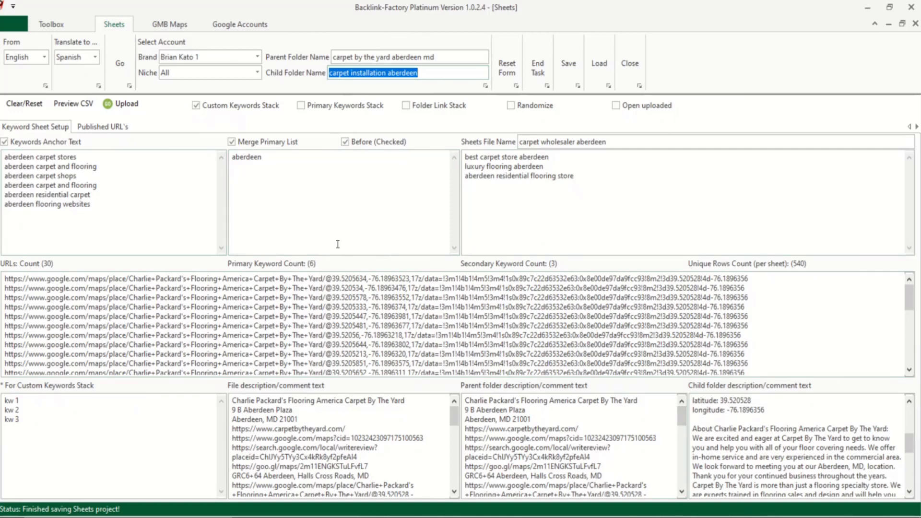
# - Switch from Custom Keywords Stack to Primary Keywords Stack, highlight the six anchor keywords and the Child Folder Name, and enable Folder Link Stack
pyautogui.click(197, 106)
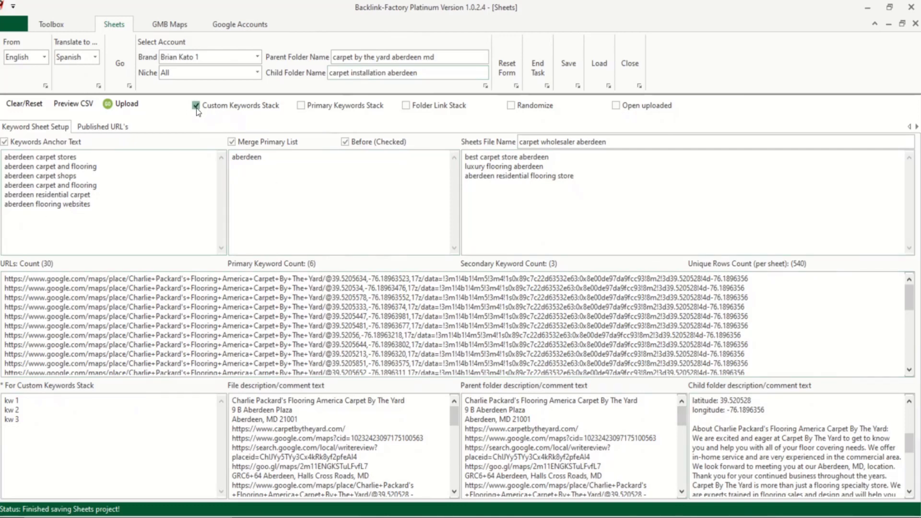
pyautogui.click(316, 106)
pyautogui.moveTo(127, 205); pyautogui.dragTo(6, 157)
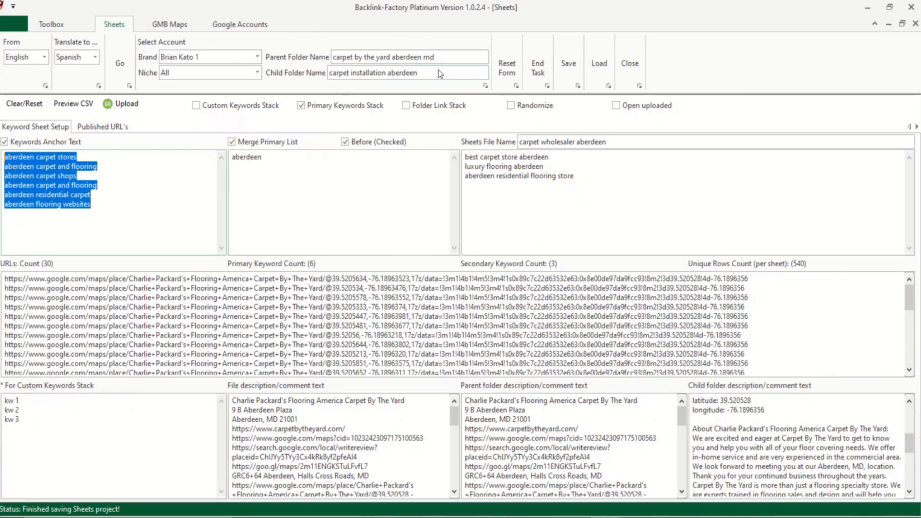
pyautogui.moveTo(439, 73); pyautogui.dragTo(285, 76)
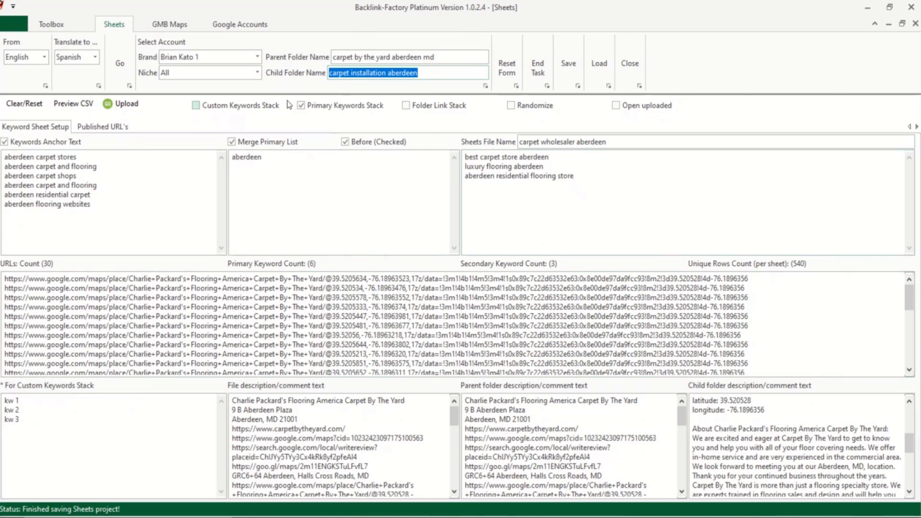
pyautogui.click(407, 105)
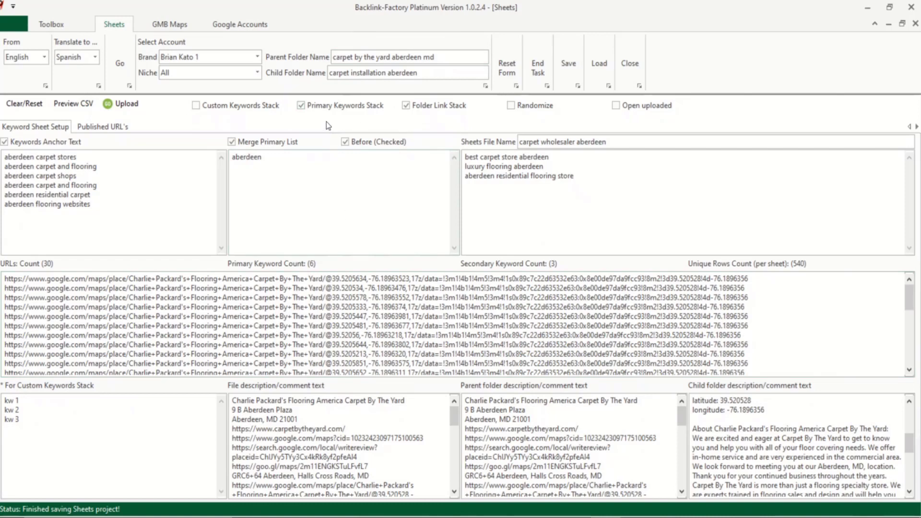
# - Delete the three custom keywords and turn off the Primary Keywords Stack and Folder Link Stack options
pyautogui.click(58, 422)
pyautogui.hotkey('ctrl', 'a')
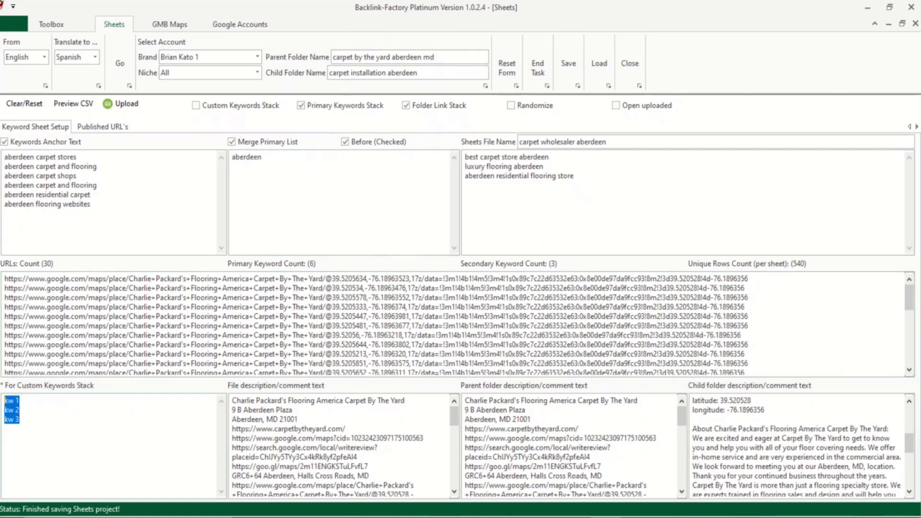
pyautogui.press('Delete')
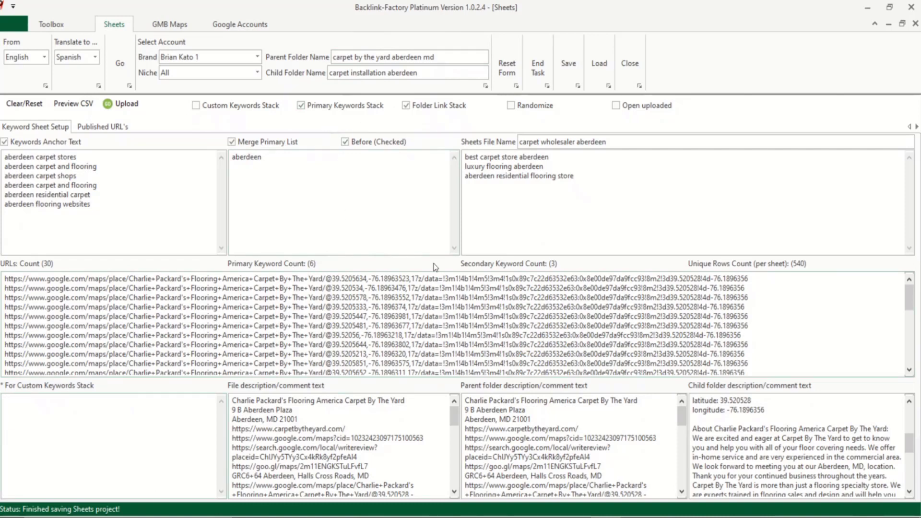
pyautogui.click(302, 106)
# - Switch to the draw.io diagram in the browser and add three blank rectangles, overlapped in a cascade below the "commercial carpet installation aberdeen" box
pyautogui.click(486, 517)
pyautogui.click(487, 487)
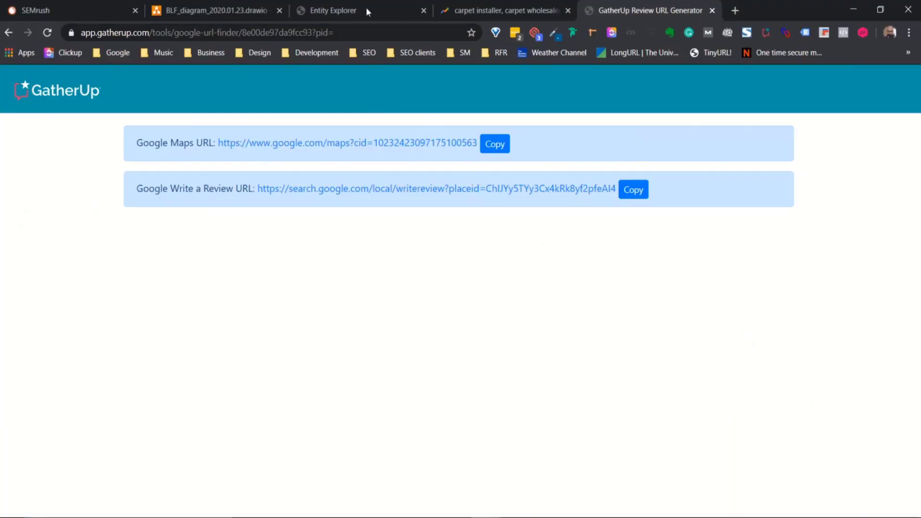
pyautogui.click(183, 10)
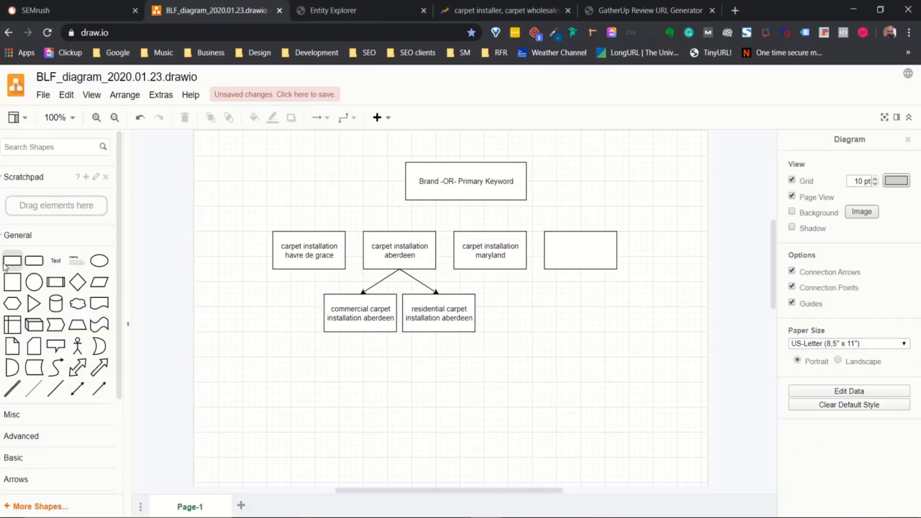
pyautogui.moveTo(12, 260); pyautogui.dragTo(308, 363)
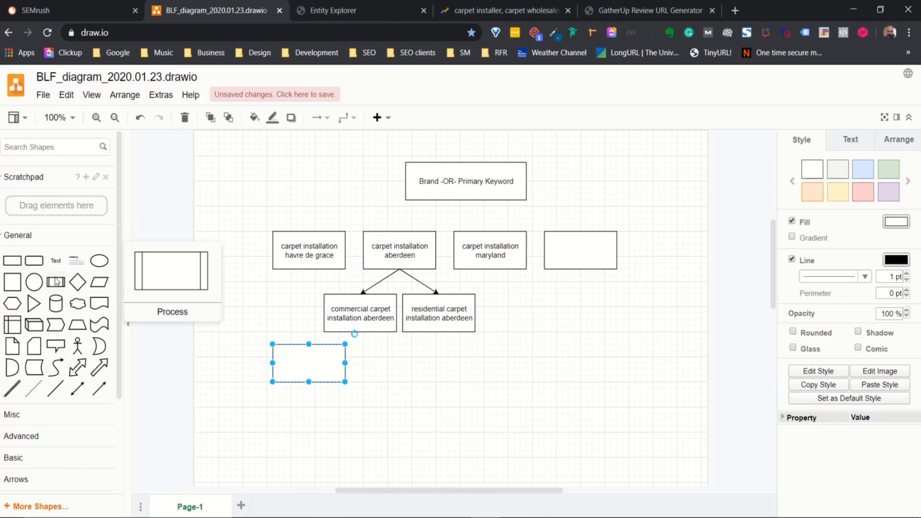
pyautogui.click(12, 262)
pyautogui.click(12, 261)
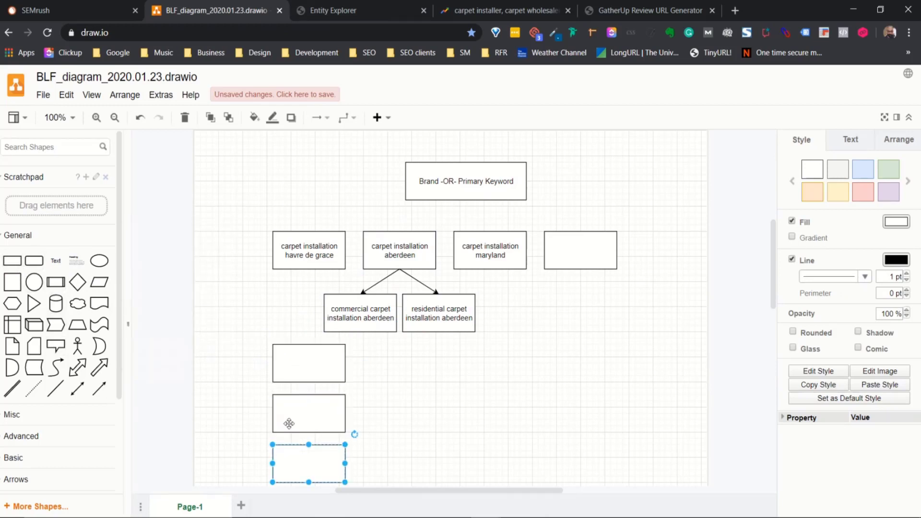
pyautogui.click(316, 407)
pyautogui.moveTo(310, 402); pyautogui.dragTo(323, 365)
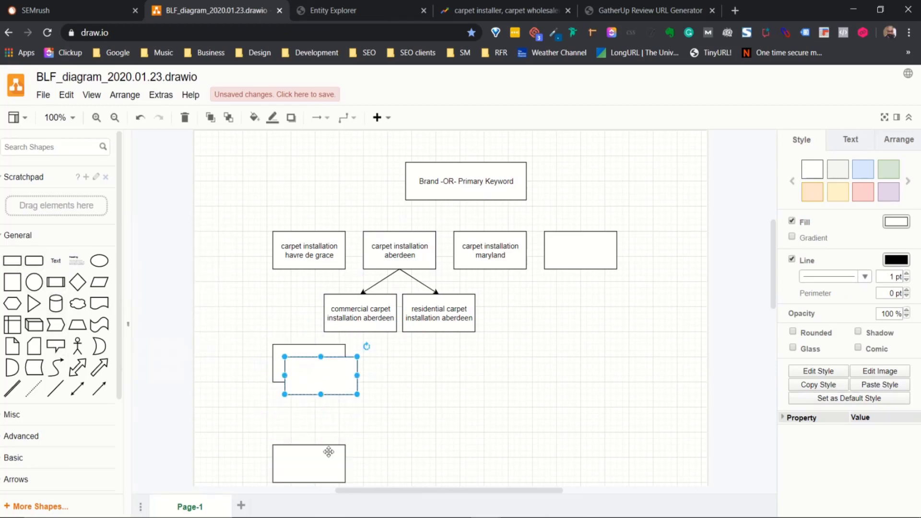
pyautogui.moveTo(307, 465); pyautogui.dragTo(332, 389)
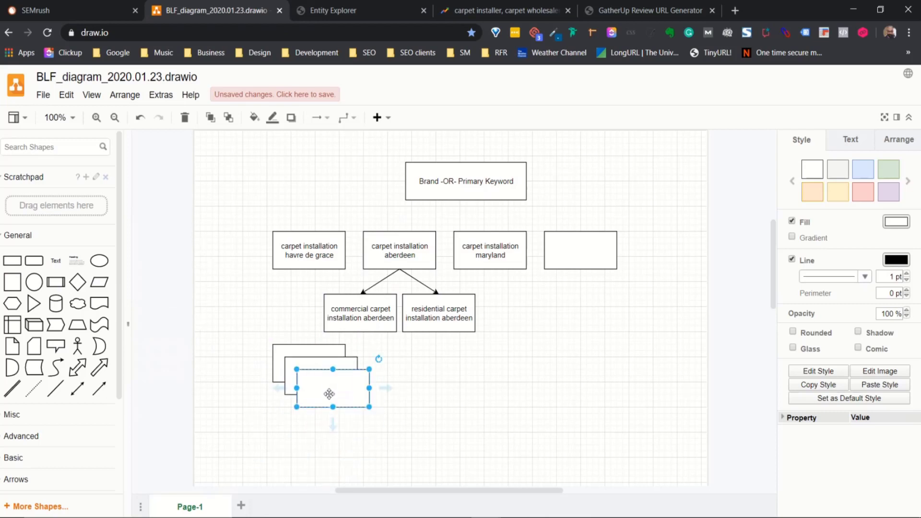
# - Add an arrow connecting the "commercial carpet installation aberdeen" box to the cascade of blank rectangles
pyautogui.click(100, 389)
pyautogui.moveTo(302, 420); pyautogui.dragTo(321, 356)
pyautogui.moveTo(273, 450); pyautogui.dragTo(361, 333)
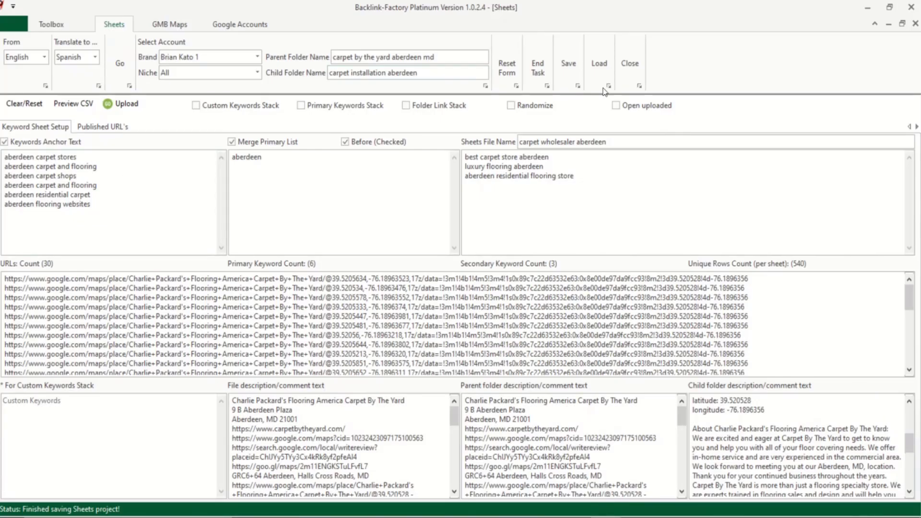
# - Upload the Sheets project in Backlink-Factory and select the iframe embed code beside the published URLs
pyautogui.click(127, 109)
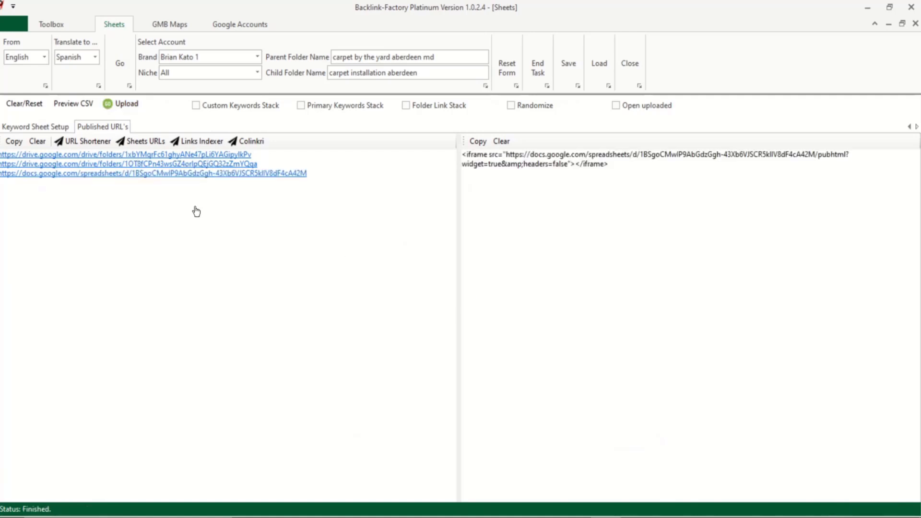
pyautogui.moveTo(629, 165); pyautogui.dragTo(429, 146)
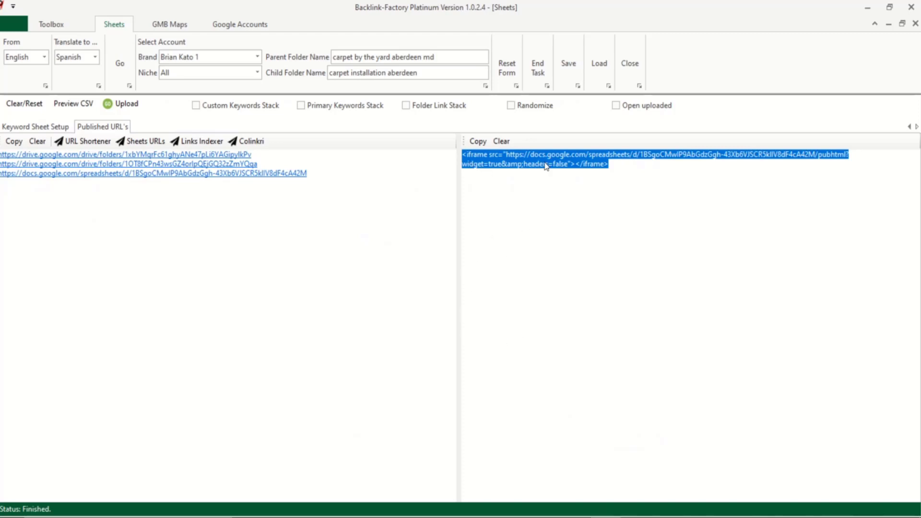
pyautogui.click(631, 166)
pyautogui.hotkey('ctrl', 'a')
# - Open the published Drive folder and spreadsheet links in the browser and look through their tabs
pyautogui.click(244, 166)
pyautogui.click(283, 174)
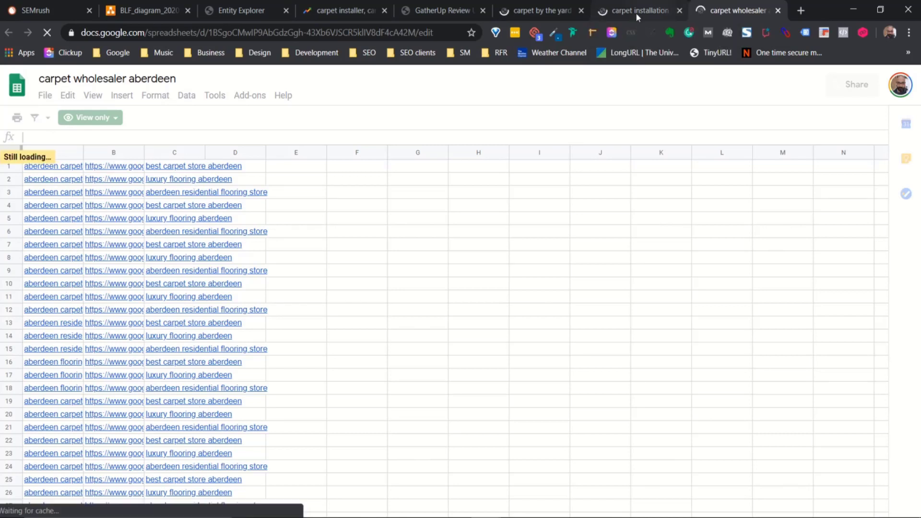
pyautogui.click(672, 12)
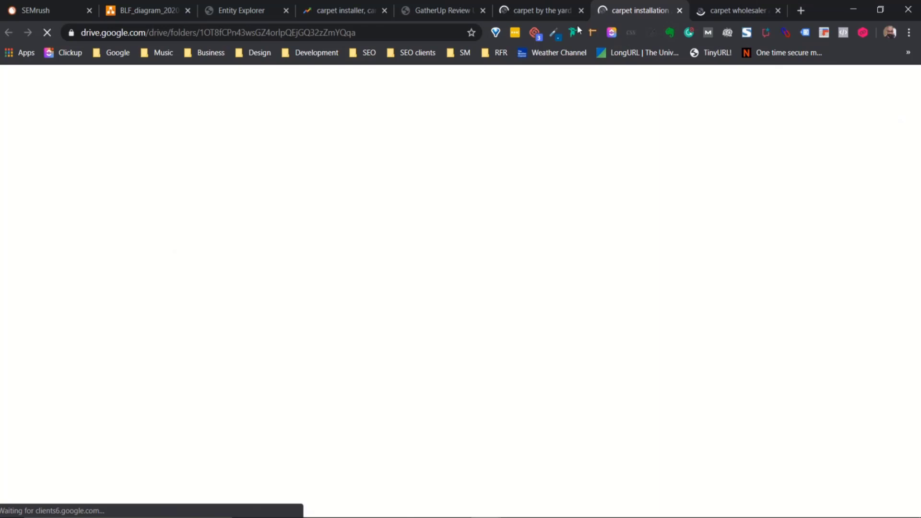
pyautogui.click(547, 11)
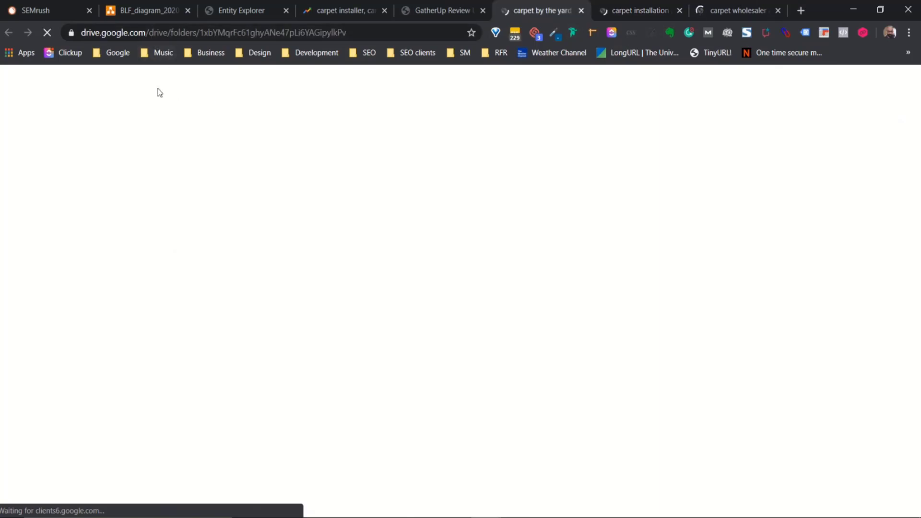
pyautogui.click(720, 8)
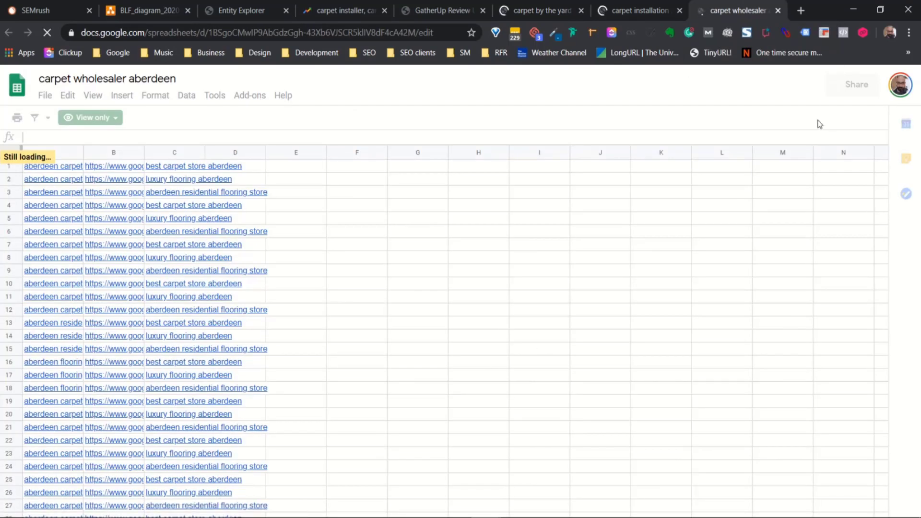
pyautogui.click(650, 12)
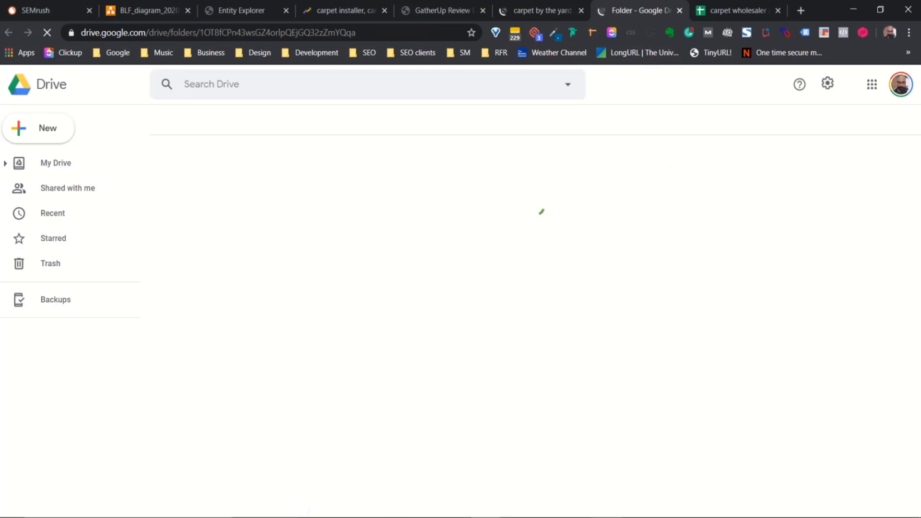
# - Review the Keyword Sheet Setup descriptions in Backlink-Factory and return to the "carpet installation aberdeen" Drive folder in the browser
pyautogui.click(487, 517)
pyautogui.click(33, 127)
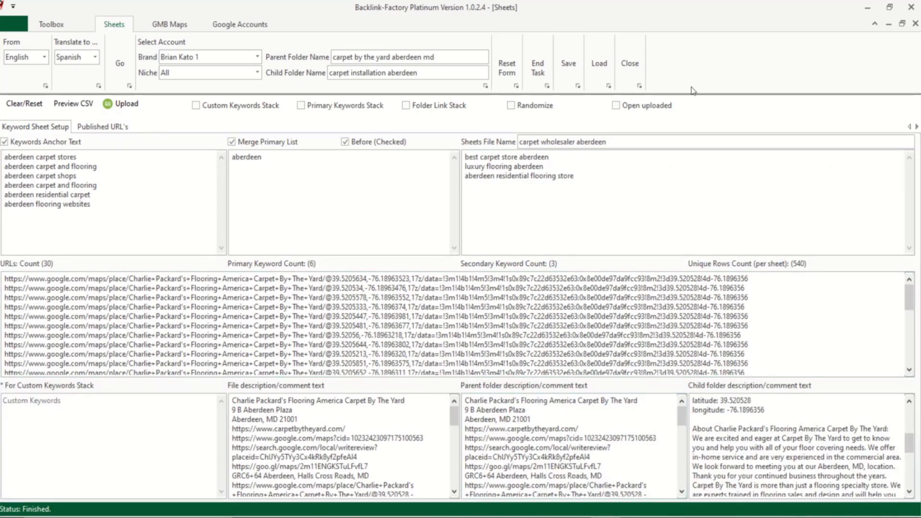
pyautogui.moveTo(486, 517)
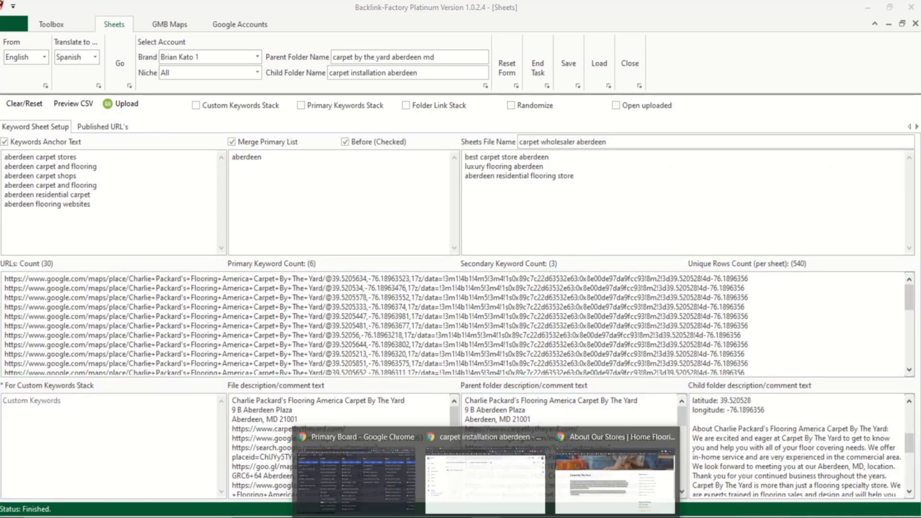
pyautogui.moveTo(506, 491)
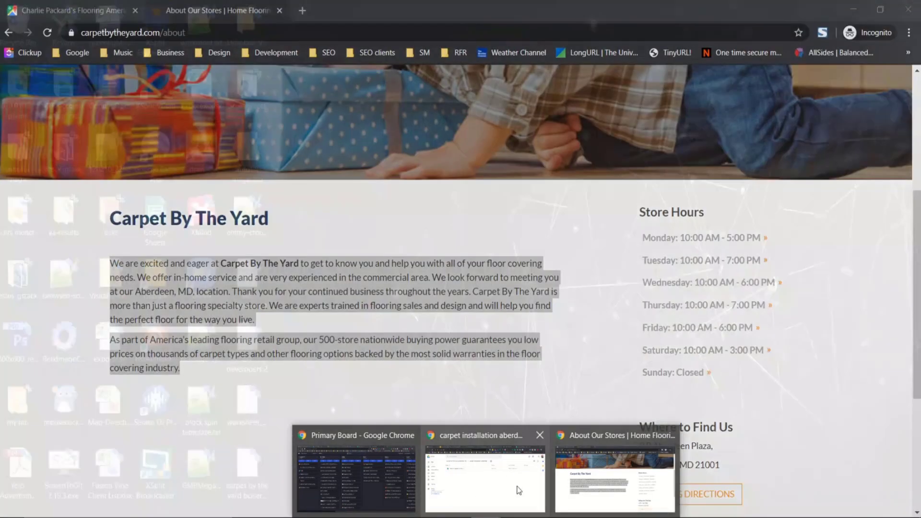
pyautogui.click(518, 491)
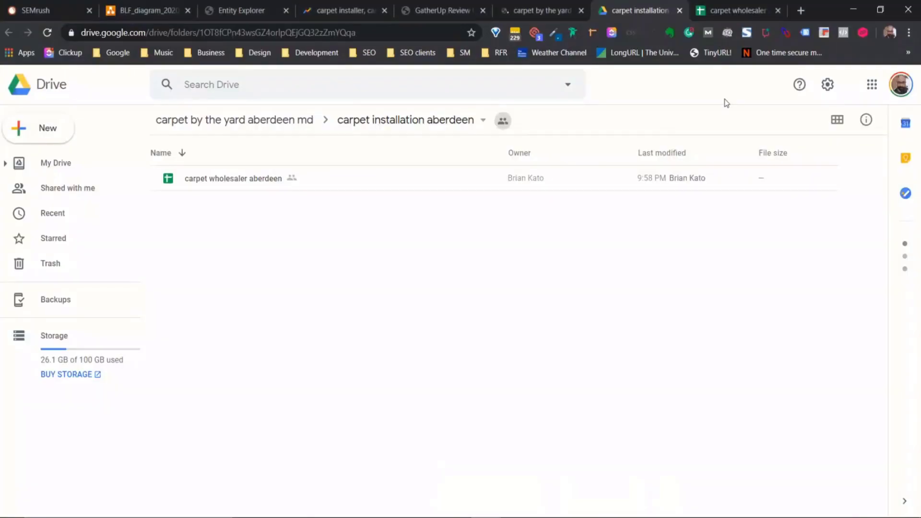
# - Show the details of the "carpet installation aberdeen" folder and read through its whole description, including the business information and related searches
pyautogui.click(866, 121)
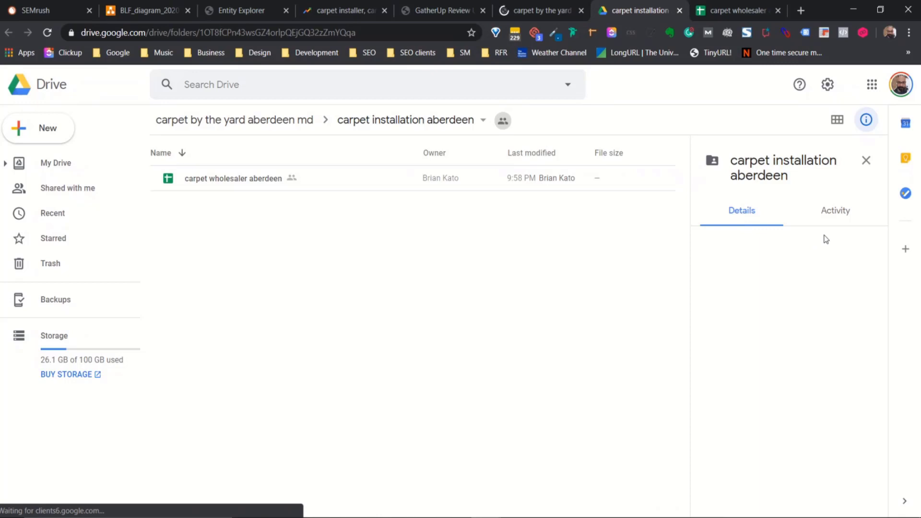
pyautogui.click(406, 119)
pyautogui.scroll(-1, 818, 414)
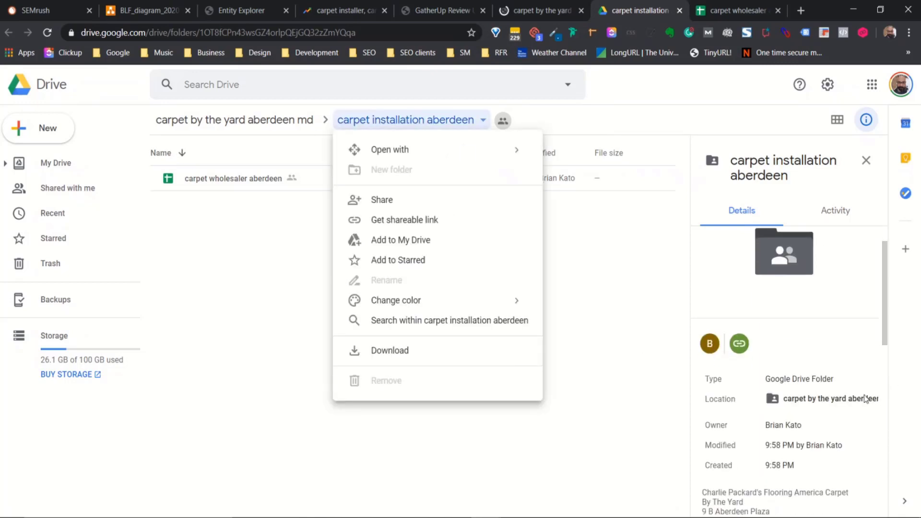
pyautogui.click(810, 413)
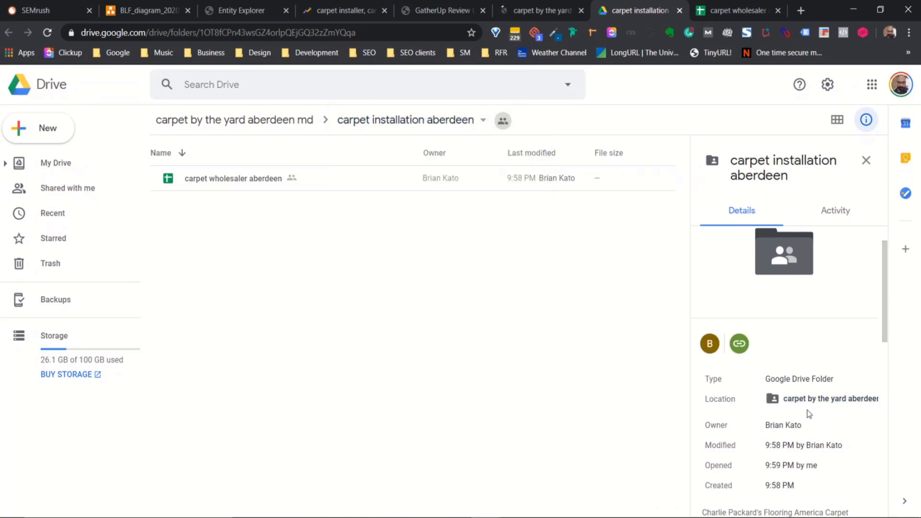
pyautogui.scroll(-3, 807, 400)
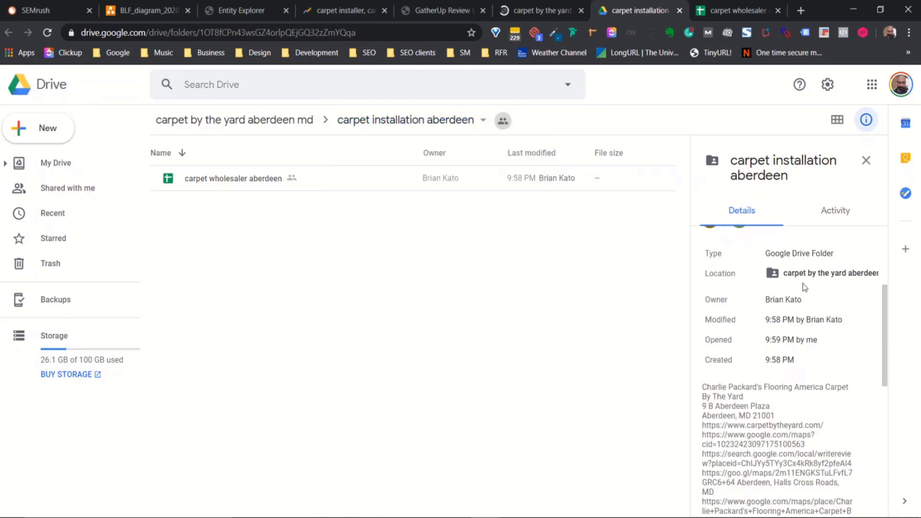
pyautogui.scroll(-2, 798, 382)
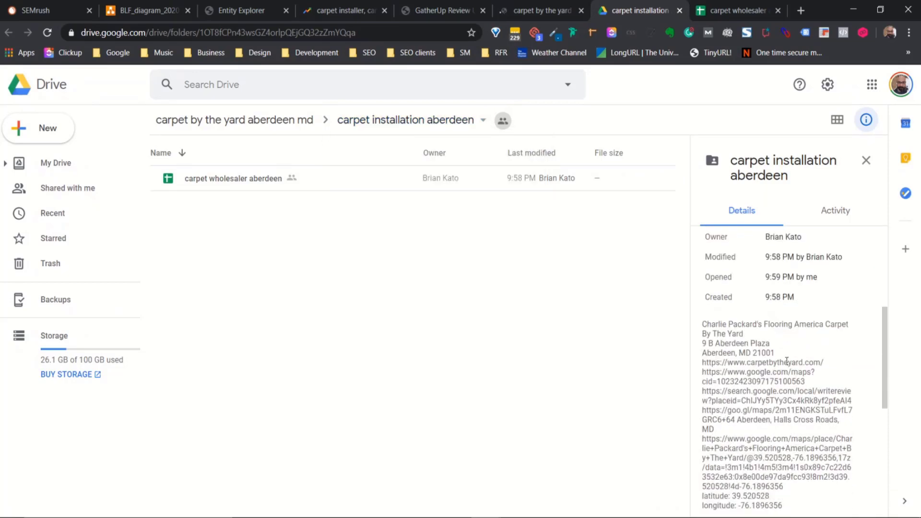
pyautogui.scroll(-2, 778, 325)
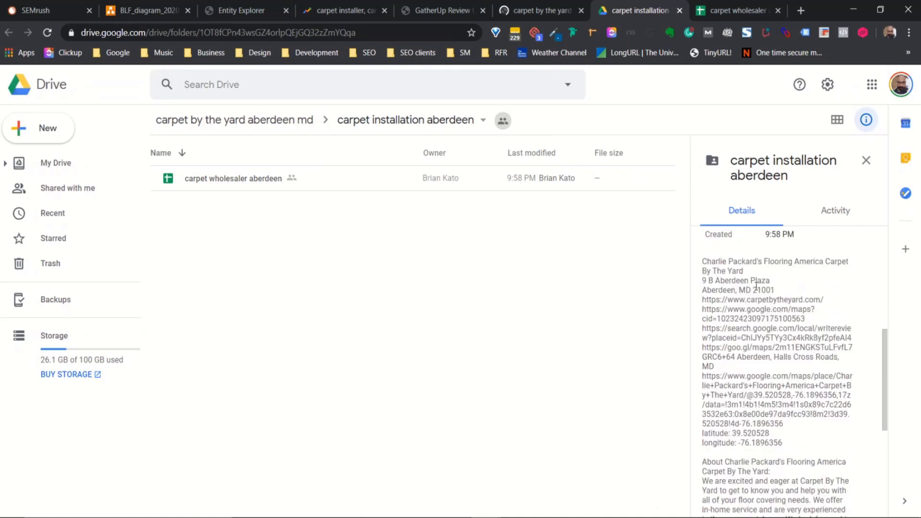
pyautogui.scroll(-4, 756, 285)
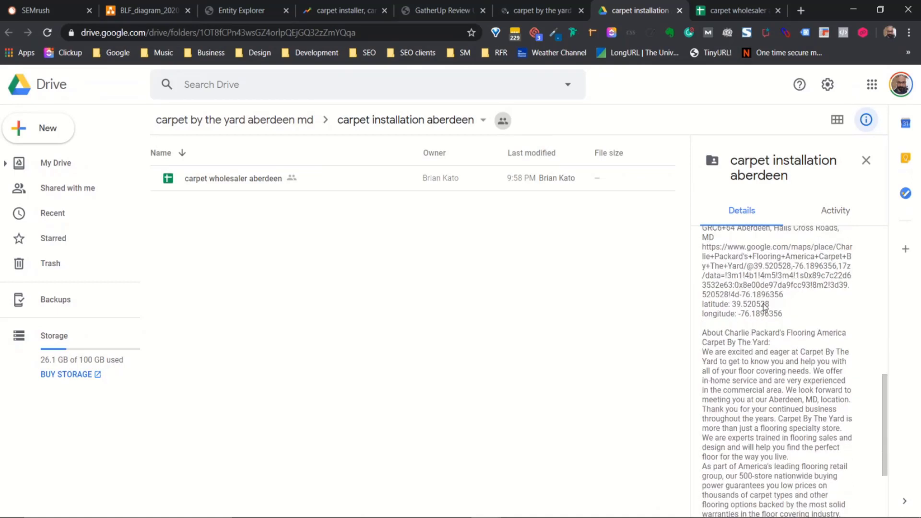
pyautogui.scroll(-2, 764, 307)
pyautogui.scroll(-2, 755, 372)
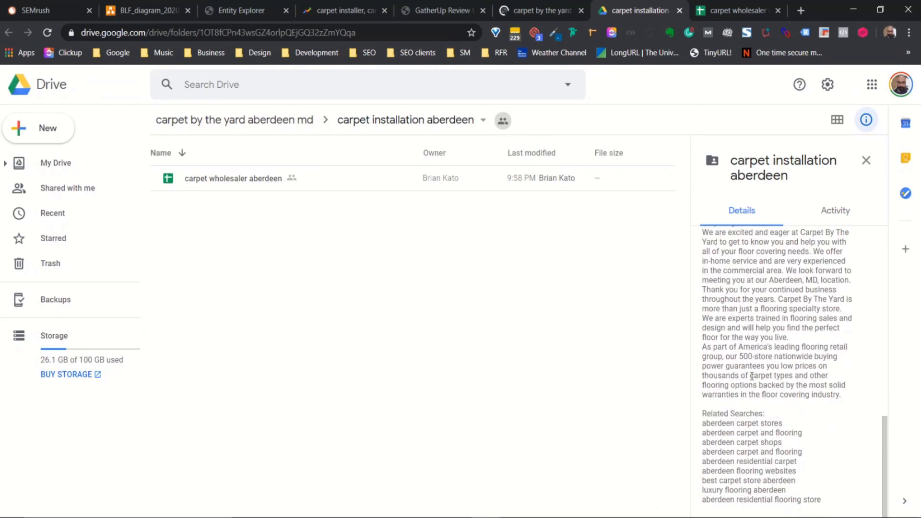
pyautogui.scroll(5, 768, 364)
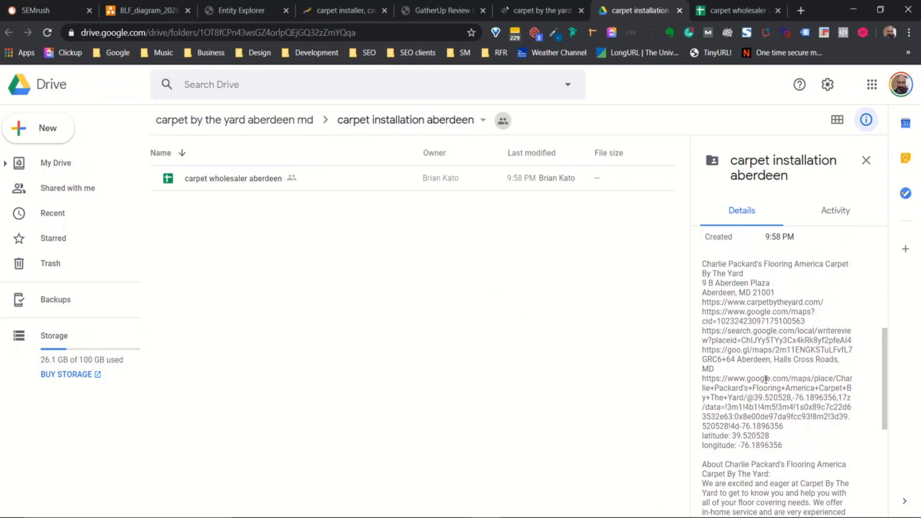
# - Open the parent folder "carpet by the yard aberdeen md" and read through the description in its details
pyautogui.click(538, 10)
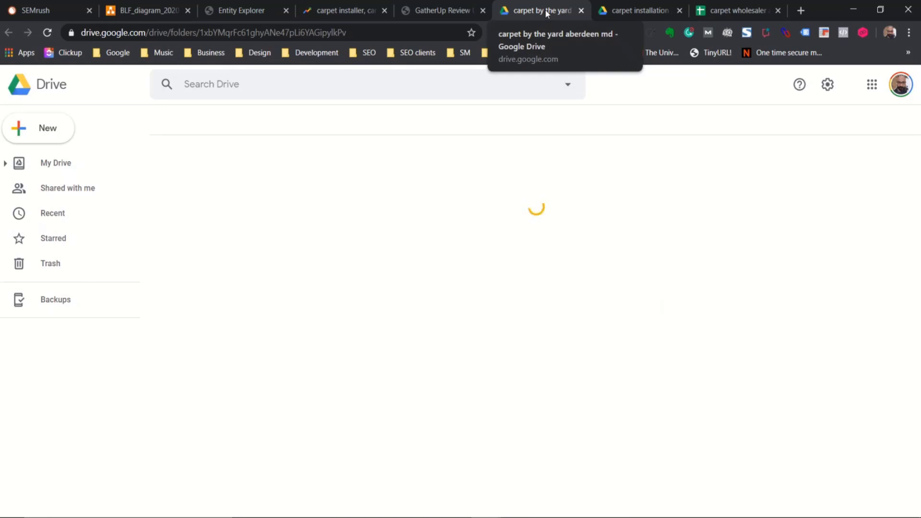
pyautogui.click(632, 10)
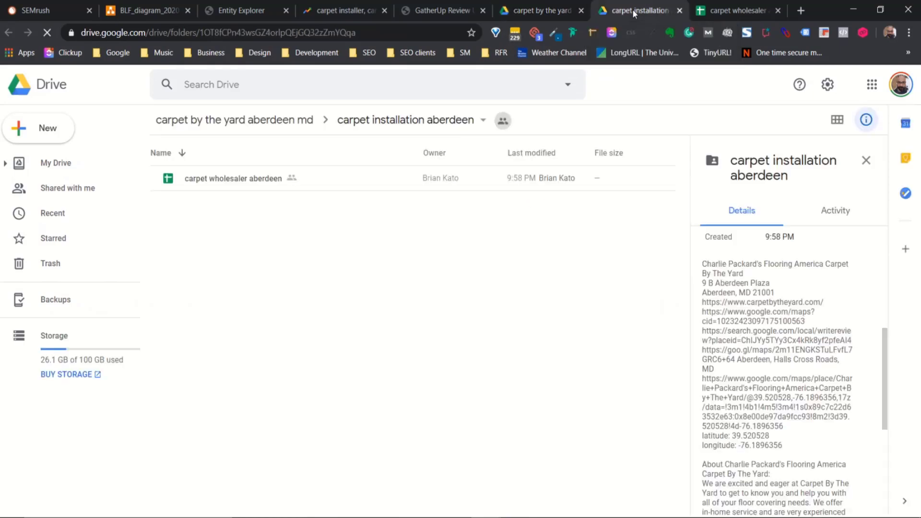
pyautogui.click(244, 123)
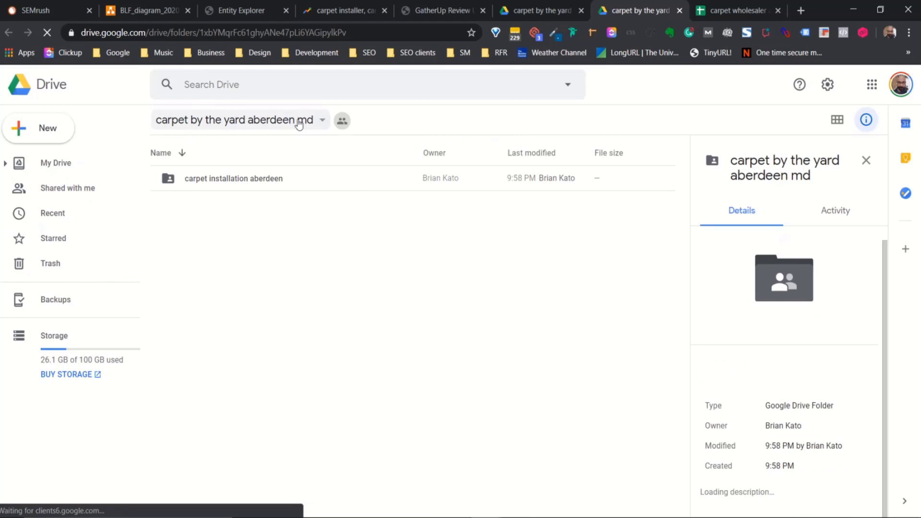
pyautogui.scroll(-1, 779, 381)
pyautogui.scroll(-2, 779, 382)
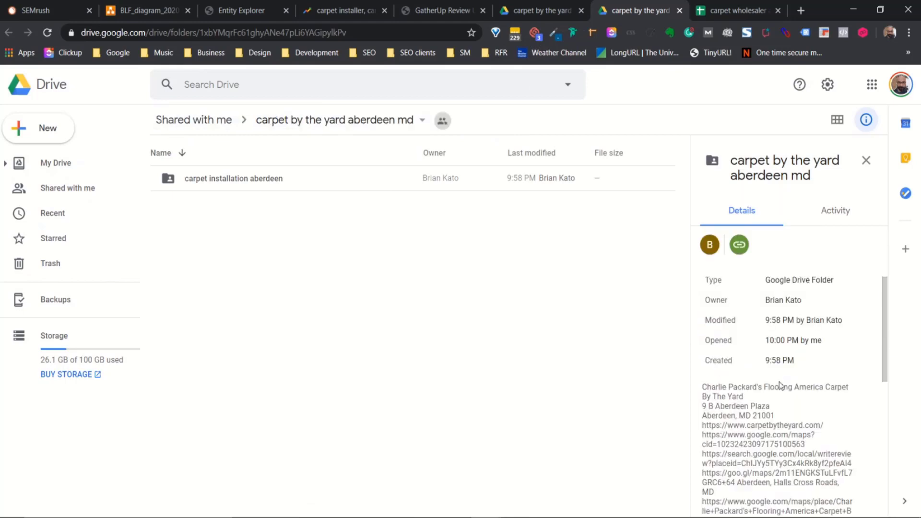
pyautogui.scroll(-2, 777, 351)
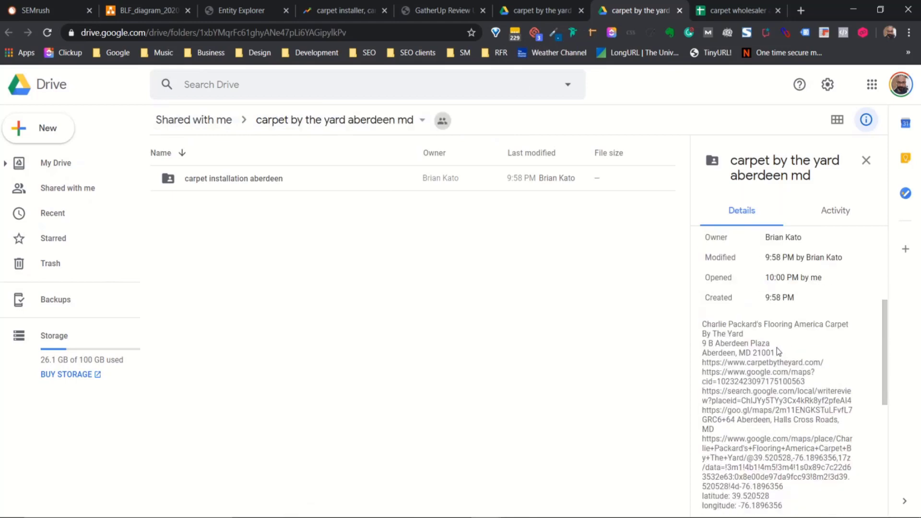
pyautogui.scroll(-3, 778, 351)
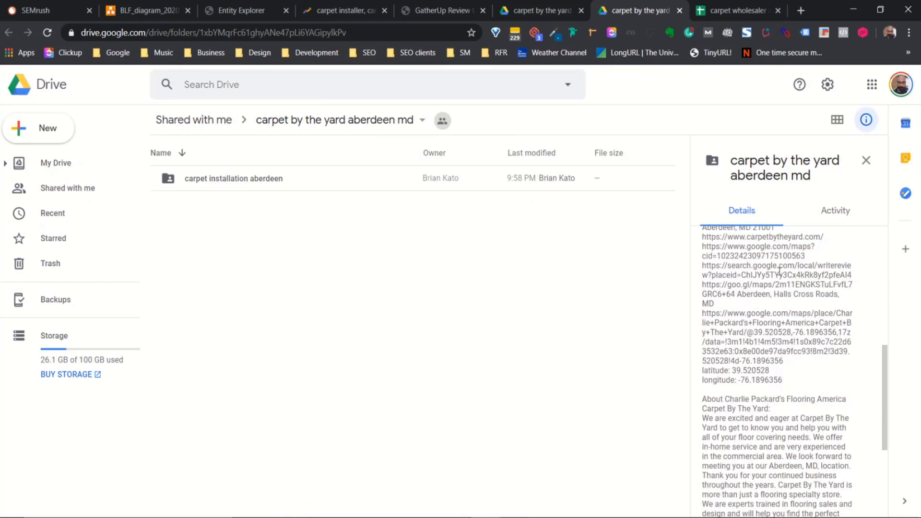
pyautogui.scroll(-1, 777, 319)
pyautogui.scroll(-3, 777, 319)
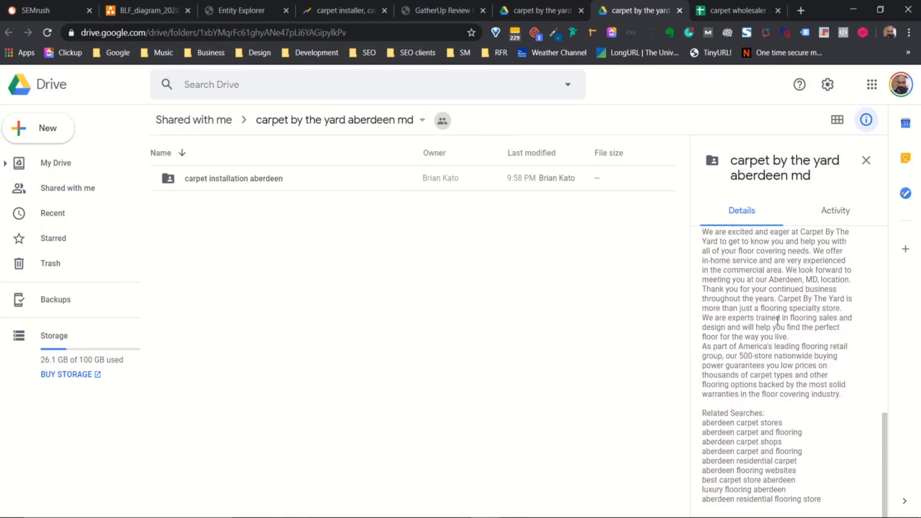
pyautogui.scroll(10, 812, 441)
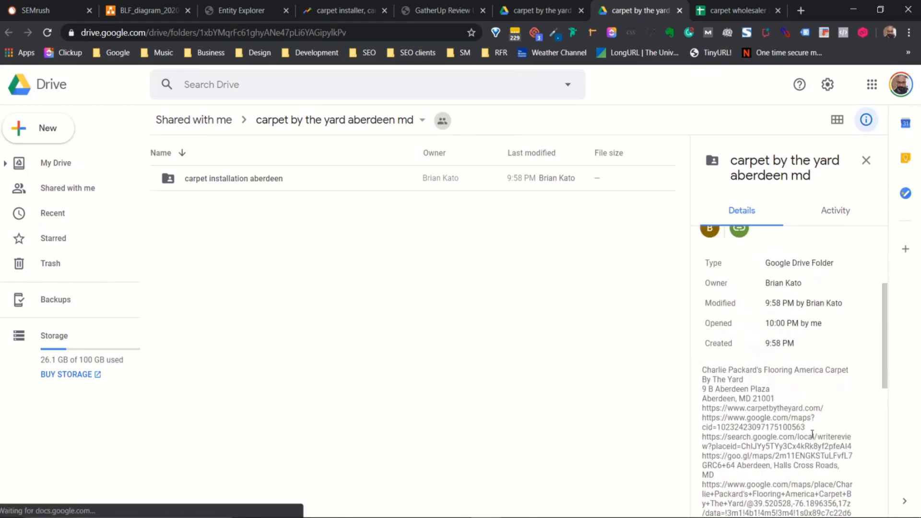
pyautogui.scroll(2, 810, 434)
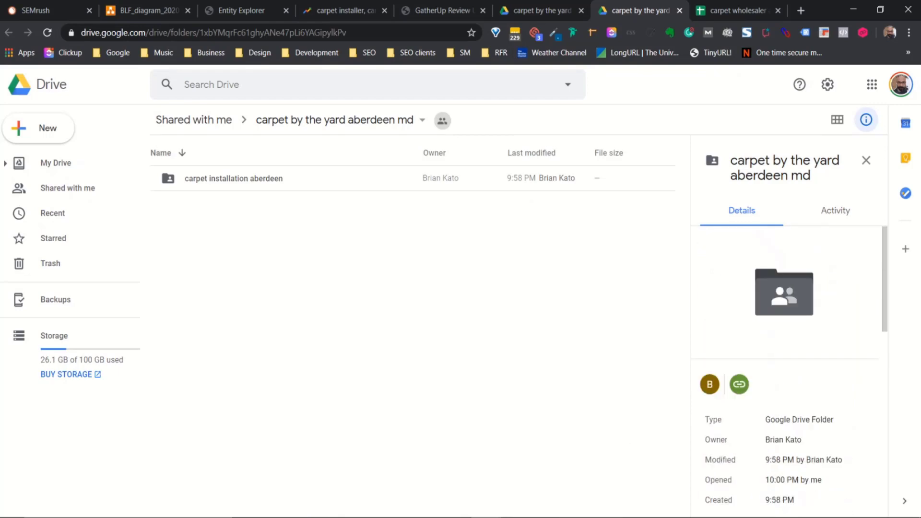
# - Submit Backlink-Factory's published URLs to the Links Indexer with Use Free Allowance enabled and the campaign name "carpet installation aberdeen"
pyautogui.hotkey('alt', 'Tab')
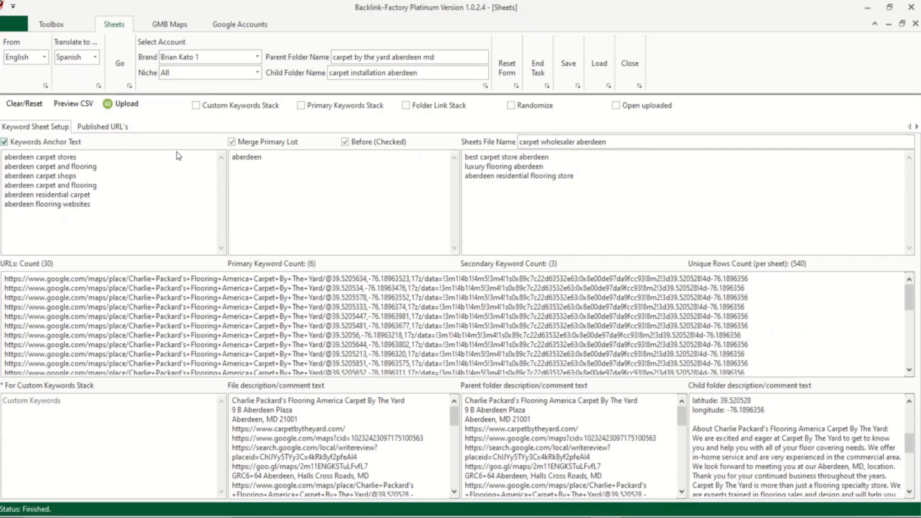
pyautogui.click(103, 127)
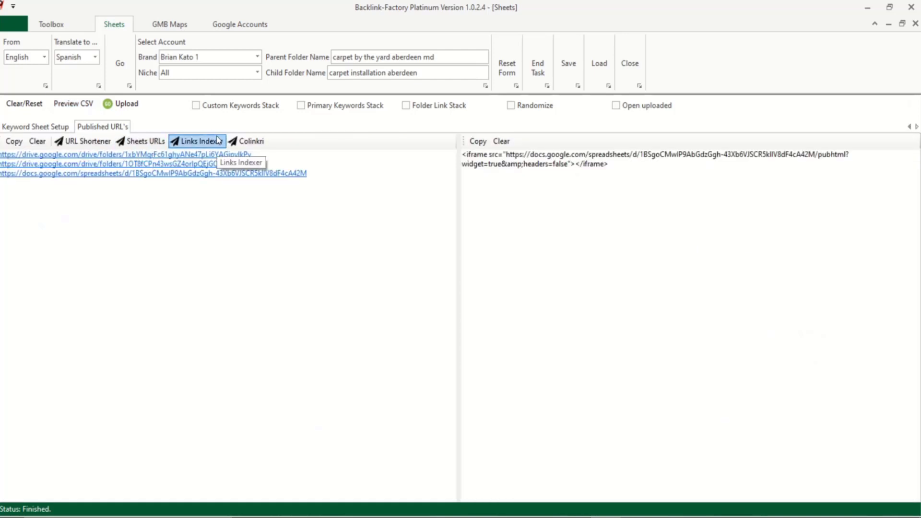
pyautogui.click(201, 143)
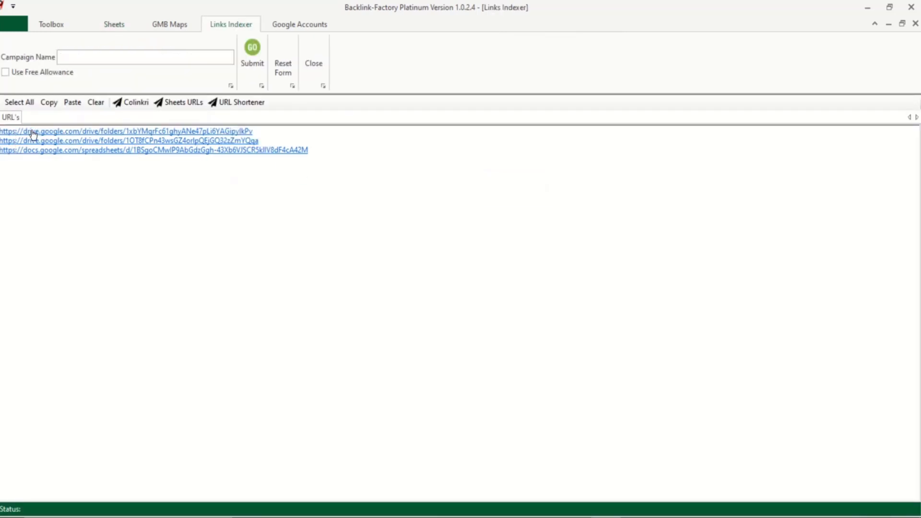
pyautogui.click(6, 73)
pyautogui.click(115, 56)
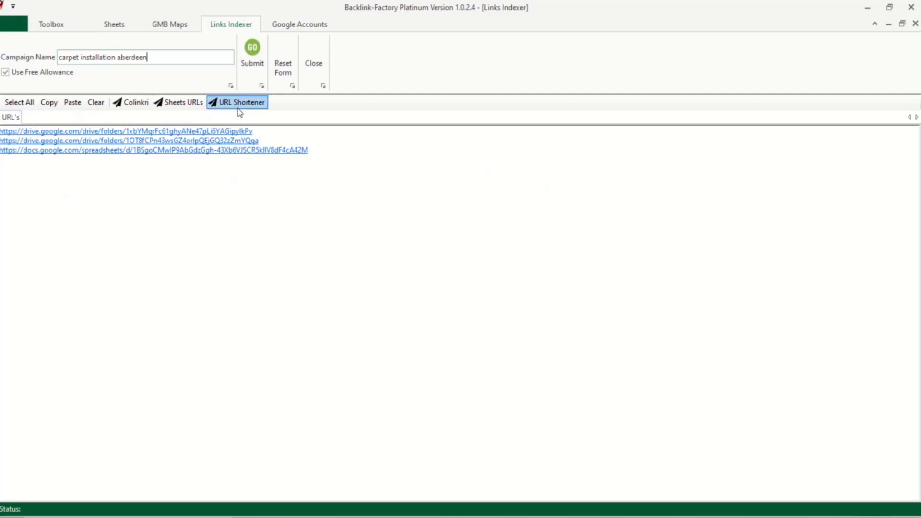
pyautogui.click(248, 55)
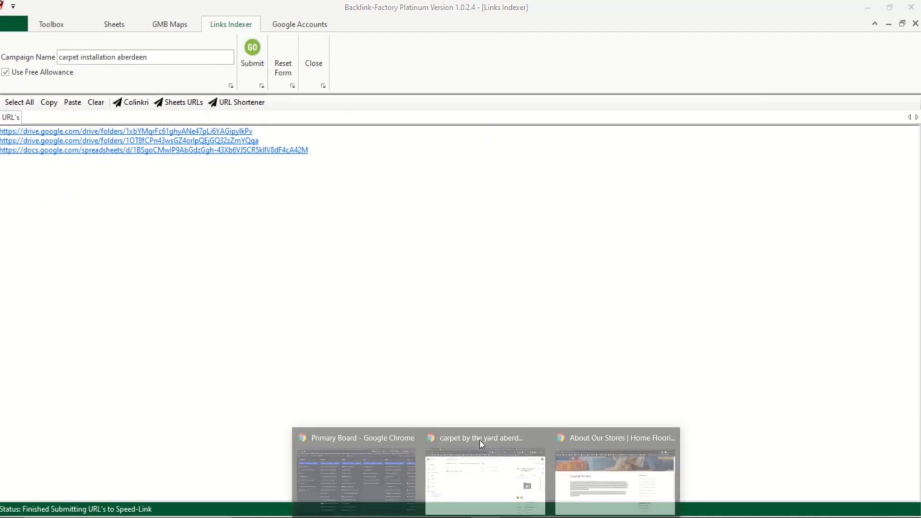
# - Switch to SEMrush in the browser, open Position Tracking for the Carpet By The Yard project, and close a duplicate Drive folder tab
pyautogui.click(490, 483)
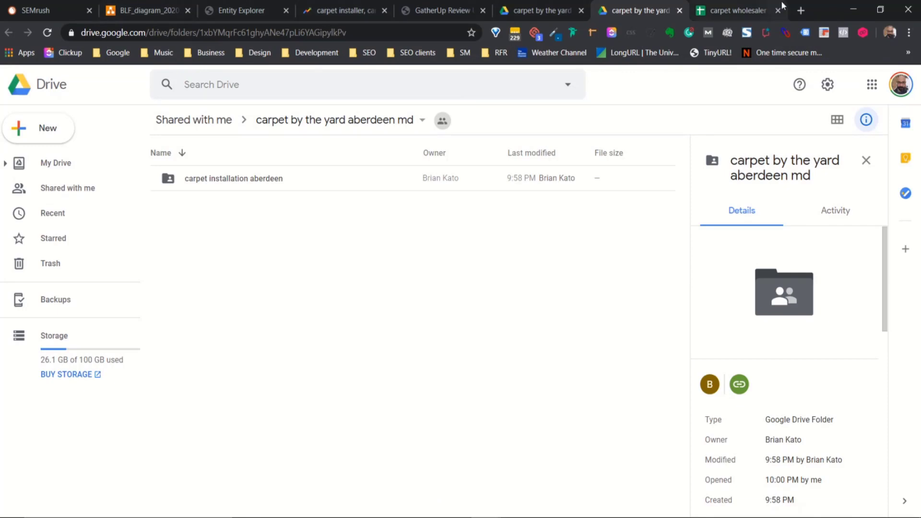
pyautogui.click(36, 11)
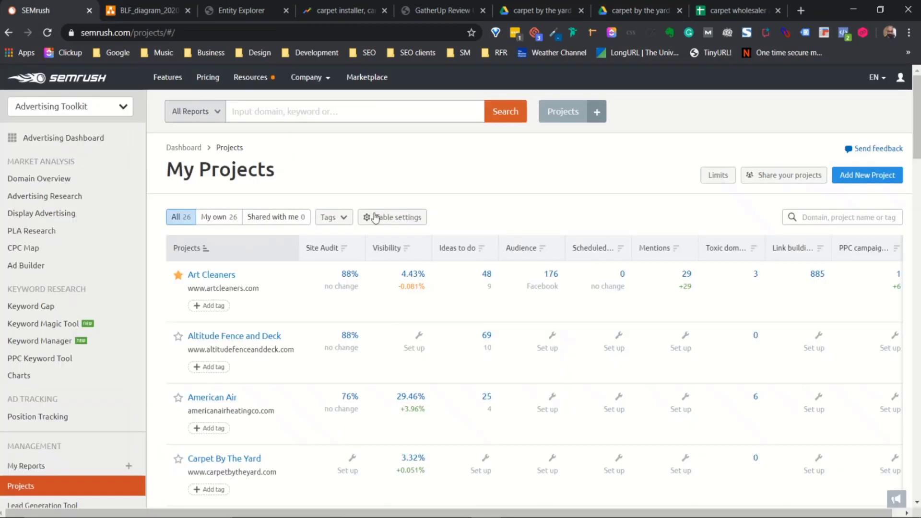
pyautogui.scroll(-5, 249, 352)
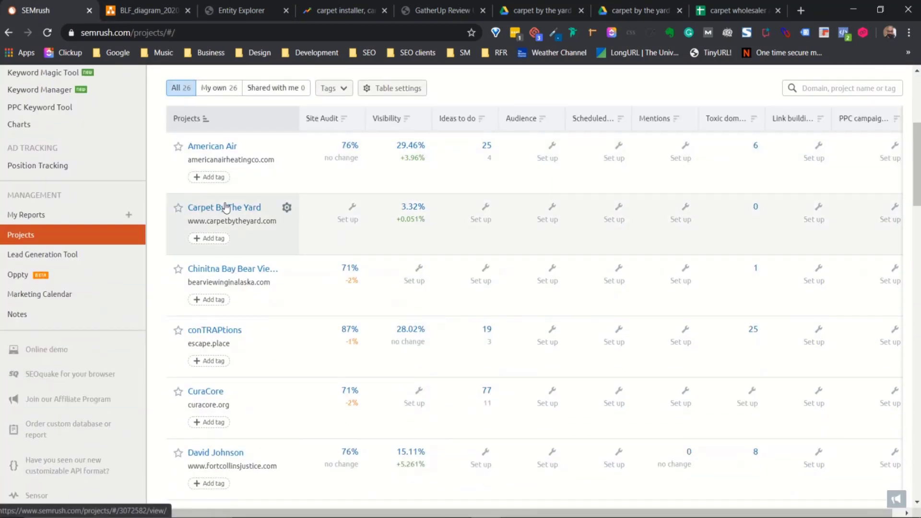
pyautogui.click(226, 207)
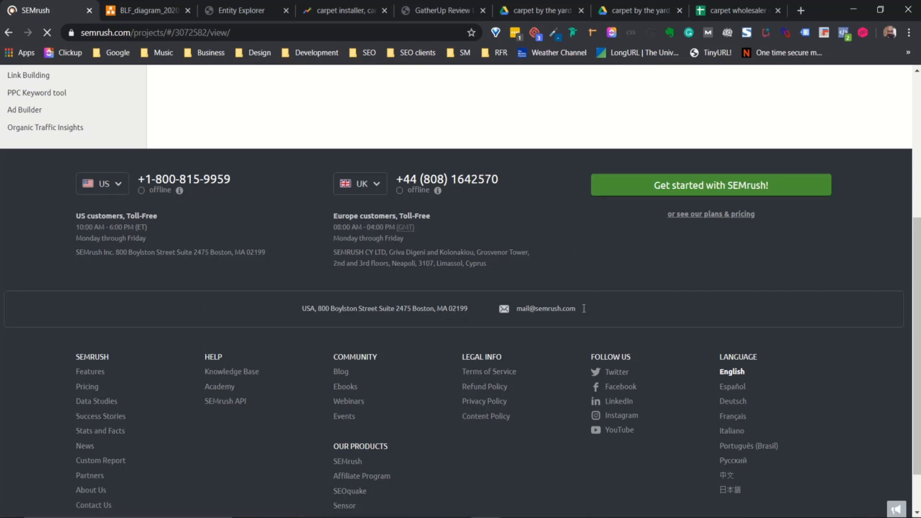
pyautogui.scroll(5, 675, 319)
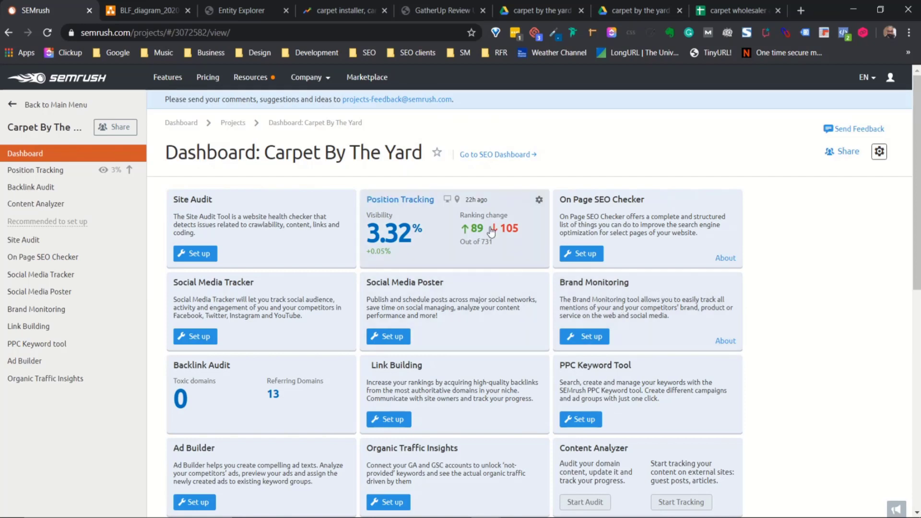
pyautogui.moveTo(491, 232)
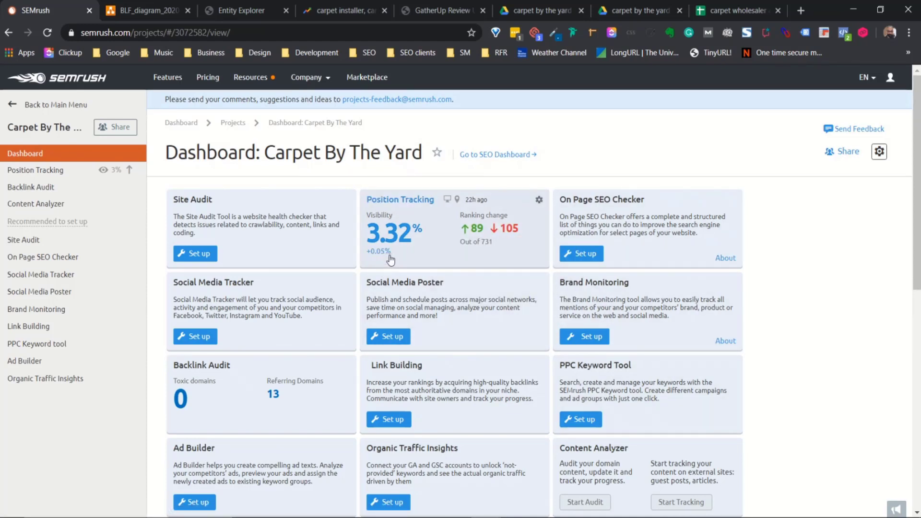
pyautogui.click(401, 200)
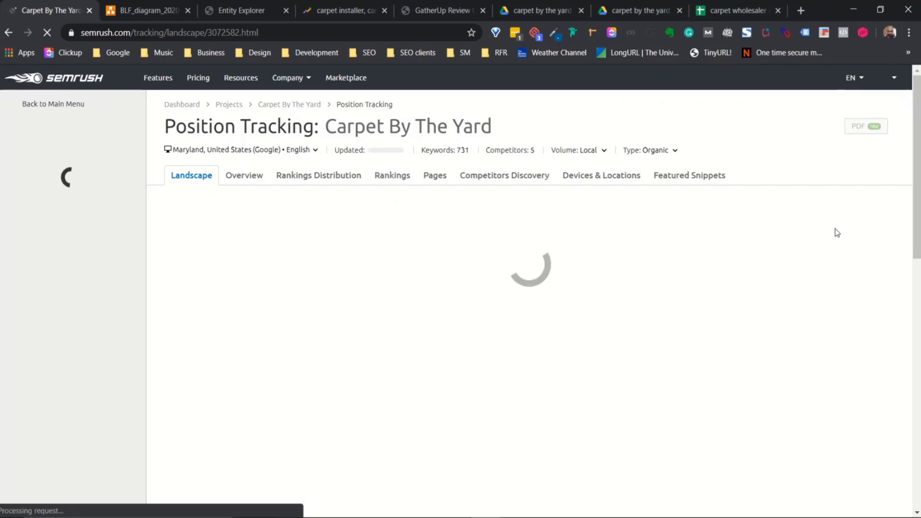
pyautogui.click(581, 10)
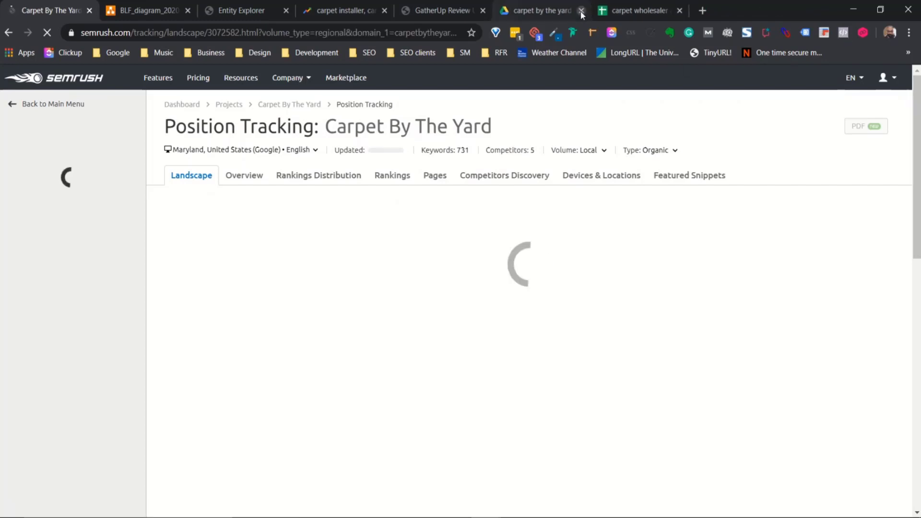
# - Close the remaining Drive folder tab and examine the keyword counts and rankings distribution in the Landscape report
pyautogui.click(581, 10)
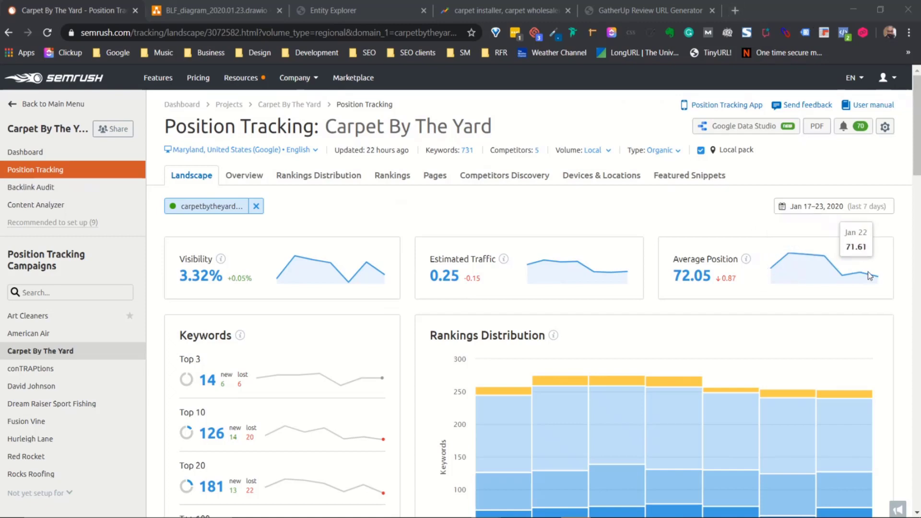
pyautogui.scroll(-2, 299, 293)
pyautogui.scroll(-4, 298, 293)
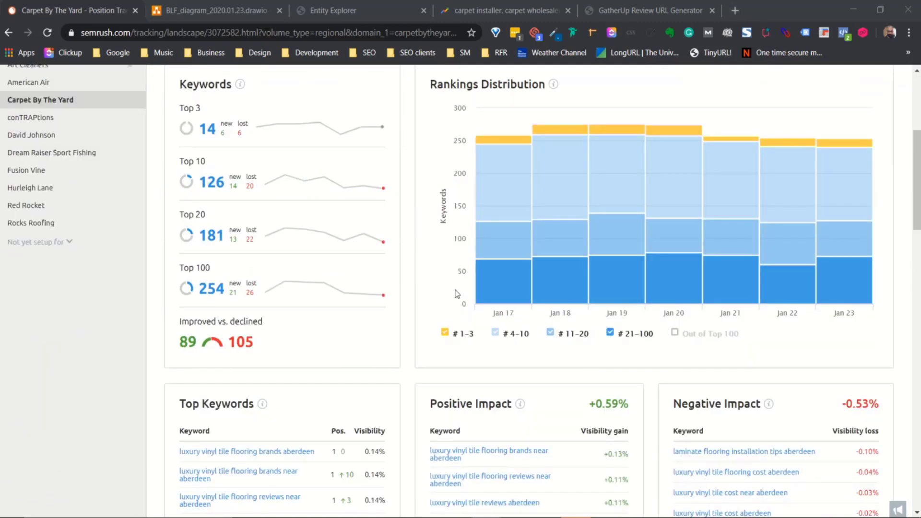
pyautogui.scroll(4, 377, 305)
pyautogui.scroll(3, 272, 293)
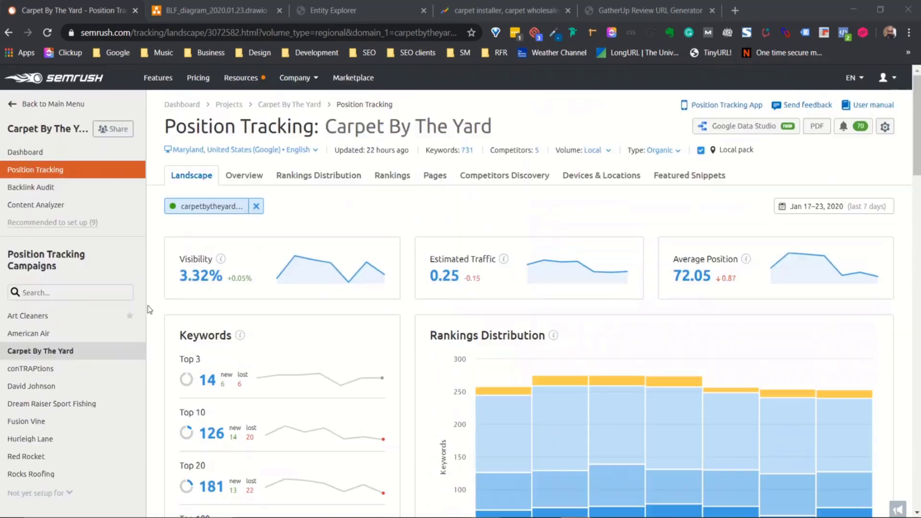
pyautogui.scroll(-3, 213, 288)
pyautogui.scroll(3, 227, 226)
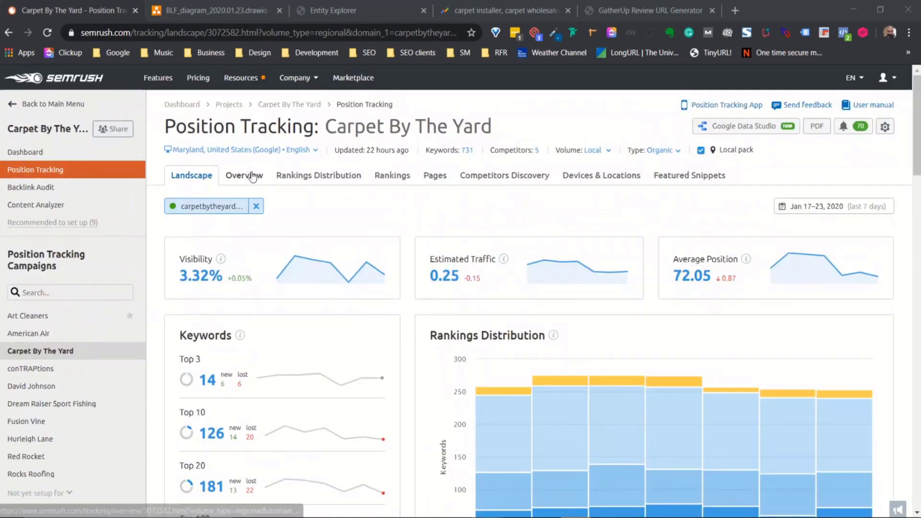
pyautogui.scroll(-3, 261, 302)
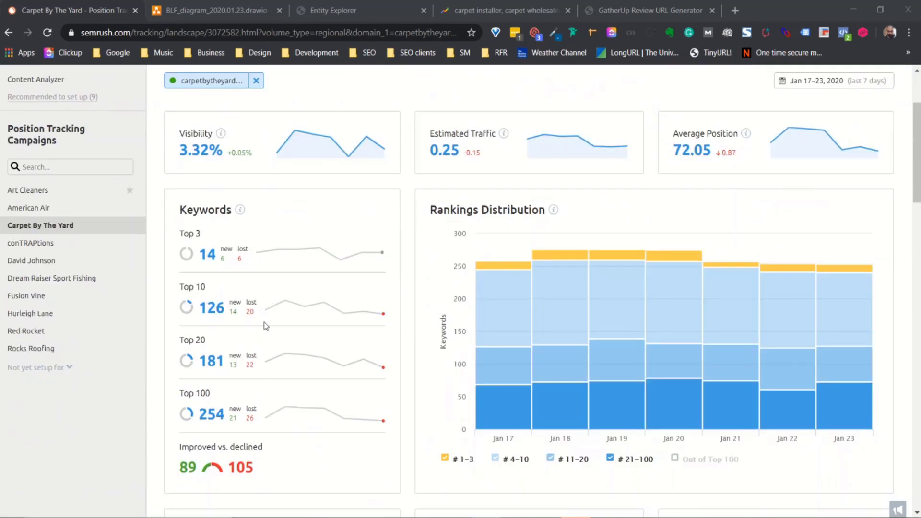
pyautogui.scroll(3, 267, 327)
# - Open the Overview report for Carpet By The Yard and set the date range to the last 90 days
pyautogui.click(244, 177)
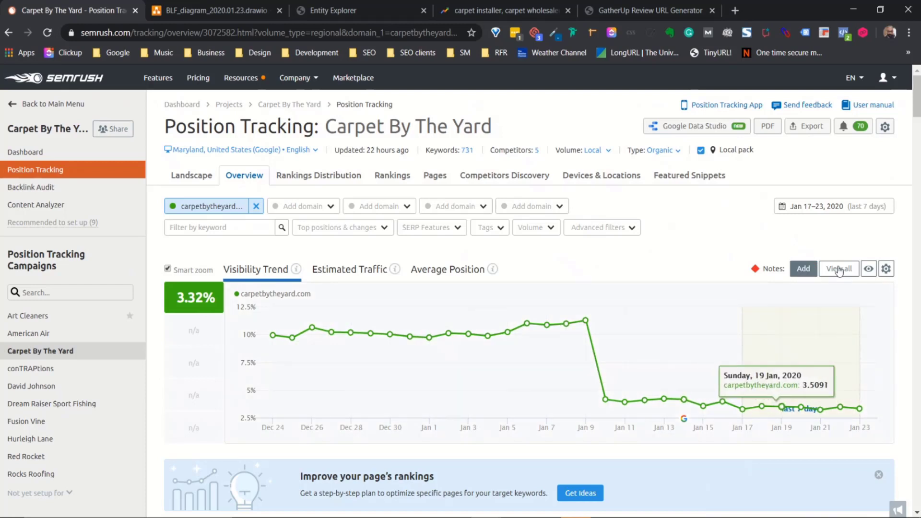
pyautogui.click(833, 207)
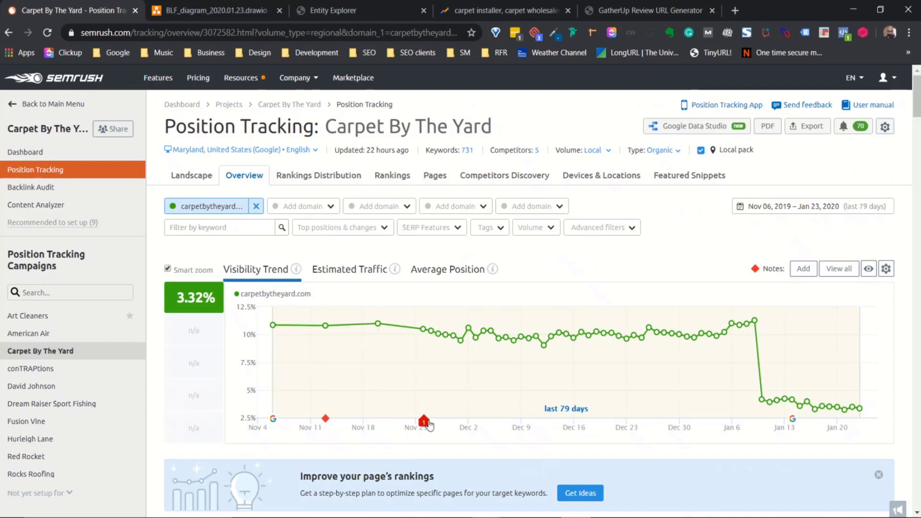
pyautogui.click(815, 209)
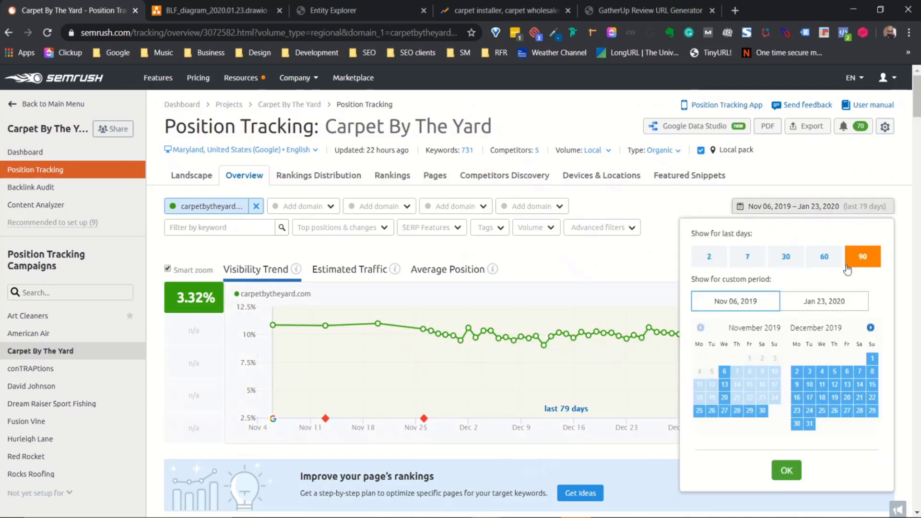
pyautogui.click(858, 265)
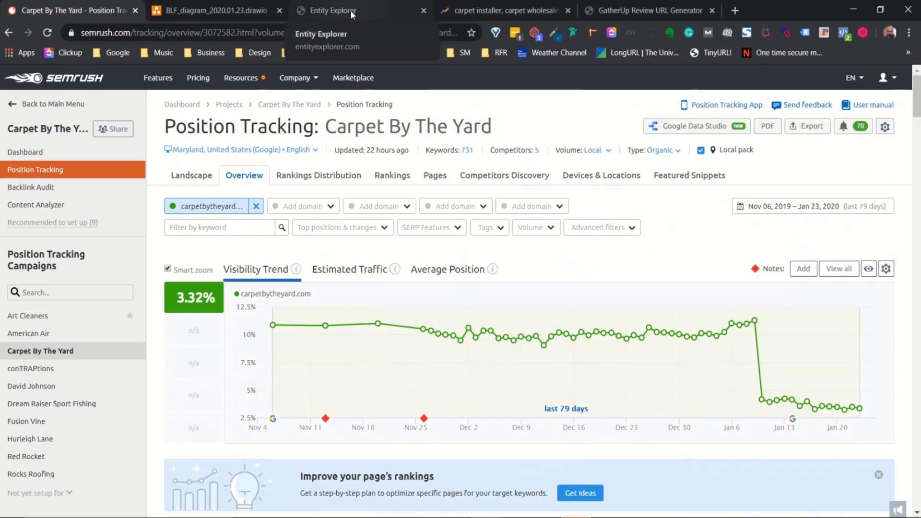
# - Switch to the incognito window, look over the store's About Us page, and view its Google Maps listing with the surrounding area
pyautogui.moveTo(553, 516)
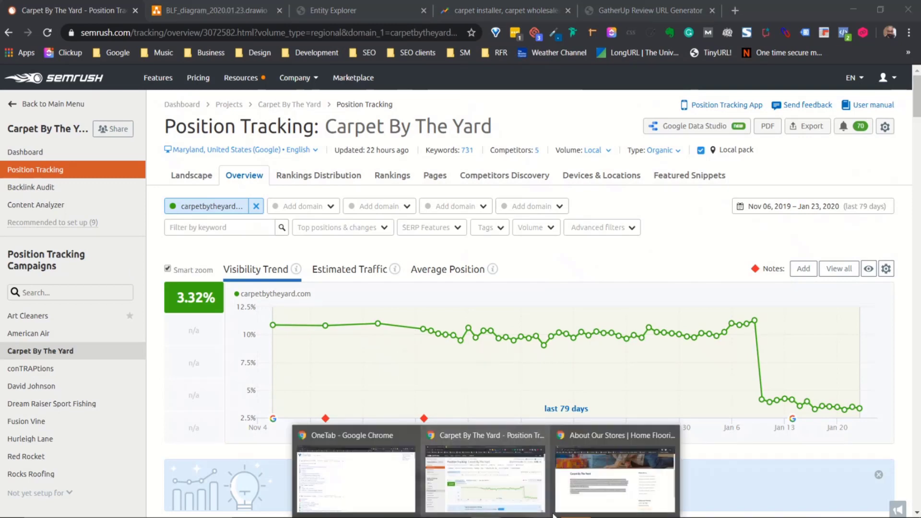
pyautogui.click(614, 479)
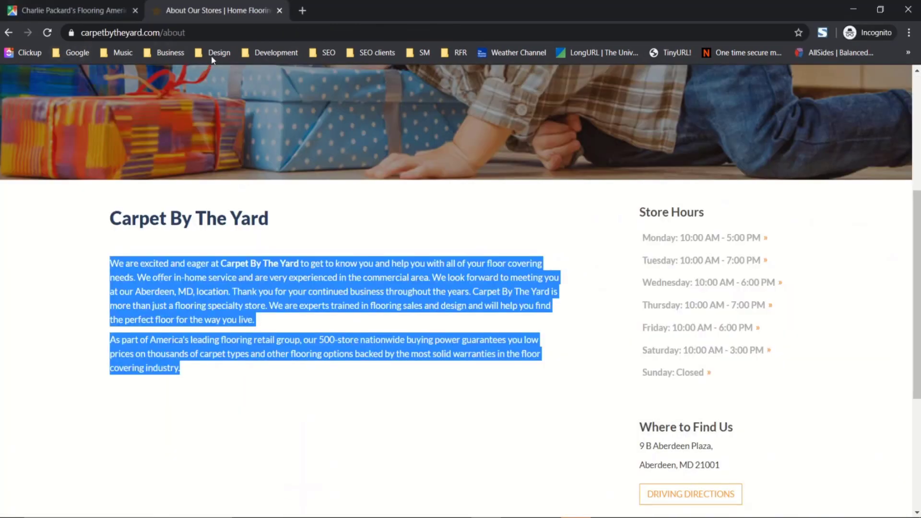
pyautogui.scroll(-3, 554, 353)
pyautogui.scroll(8, 553, 353)
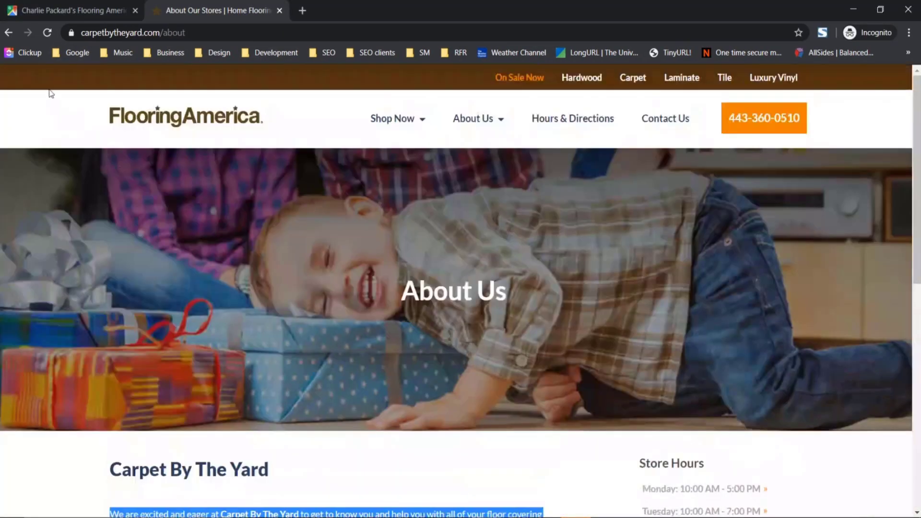
pyautogui.click(72, 10)
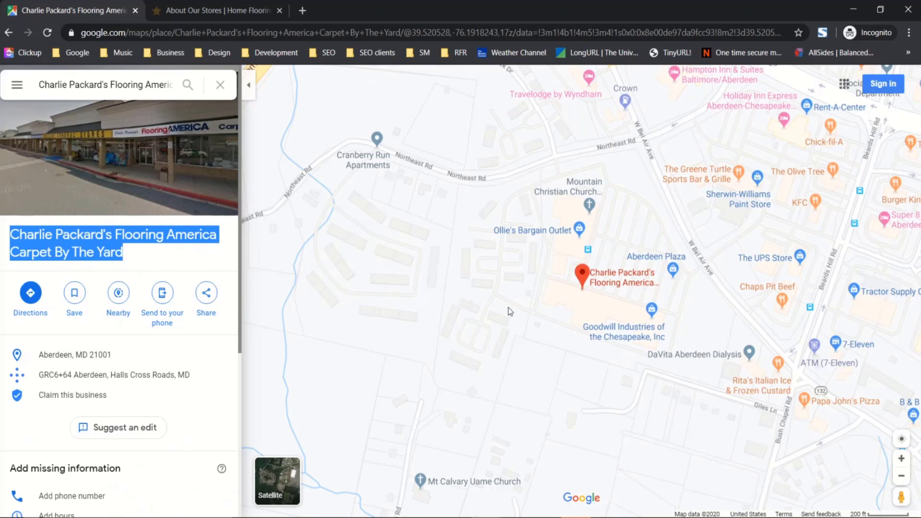
pyautogui.scroll(-1, 537, 307)
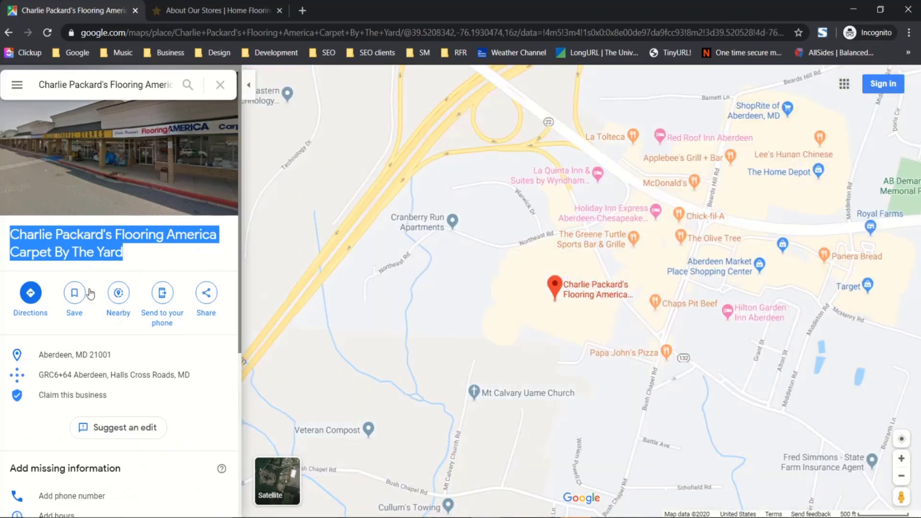
# - Search Google Maps for "carpet by the yard" in place of the current listing name
pyautogui.doubleClick(98, 84)
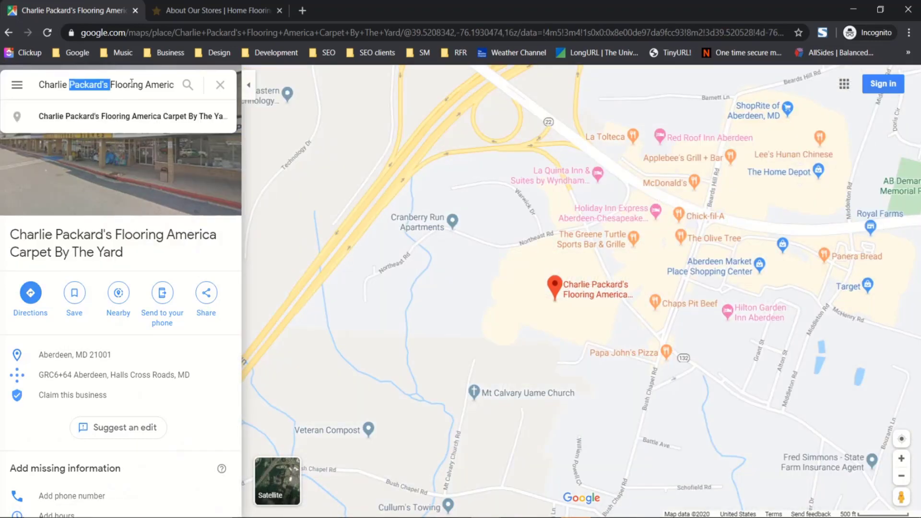
pyautogui.tripleClick(129, 84)
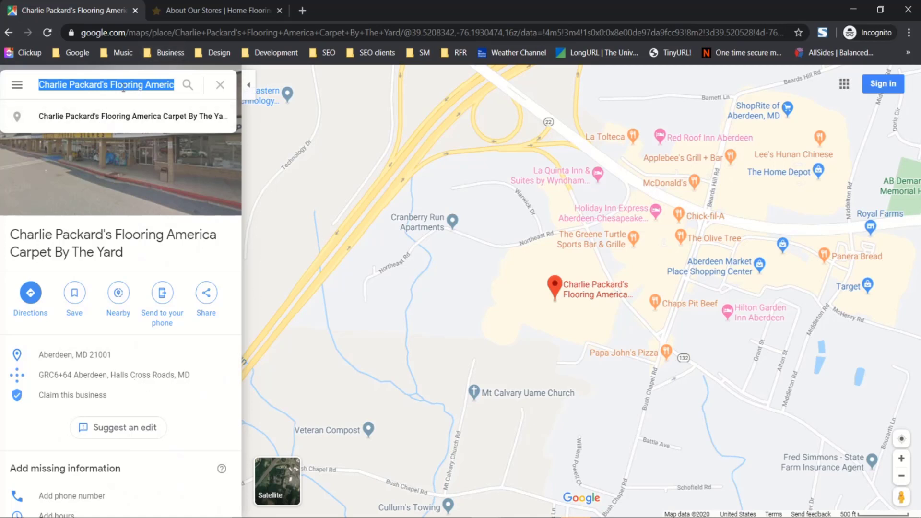
pyautogui.write('carpet by th')
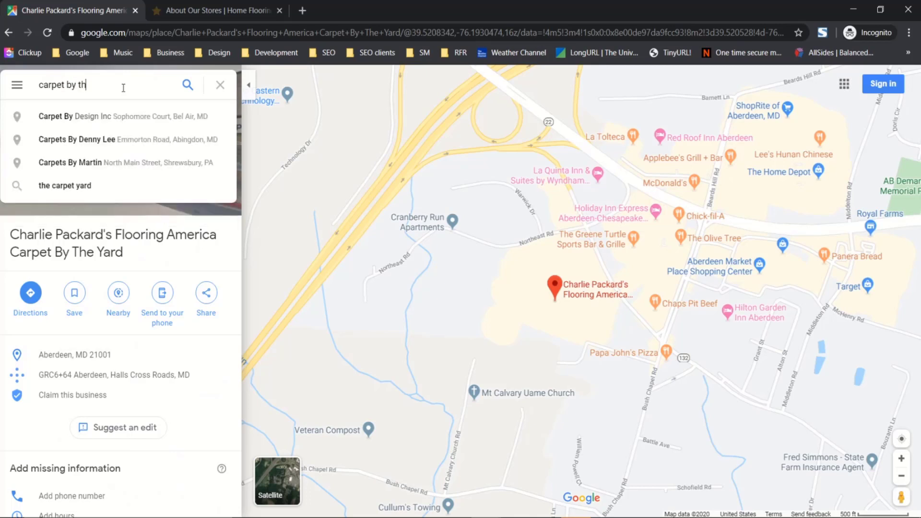
pyautogui.write('e yard')
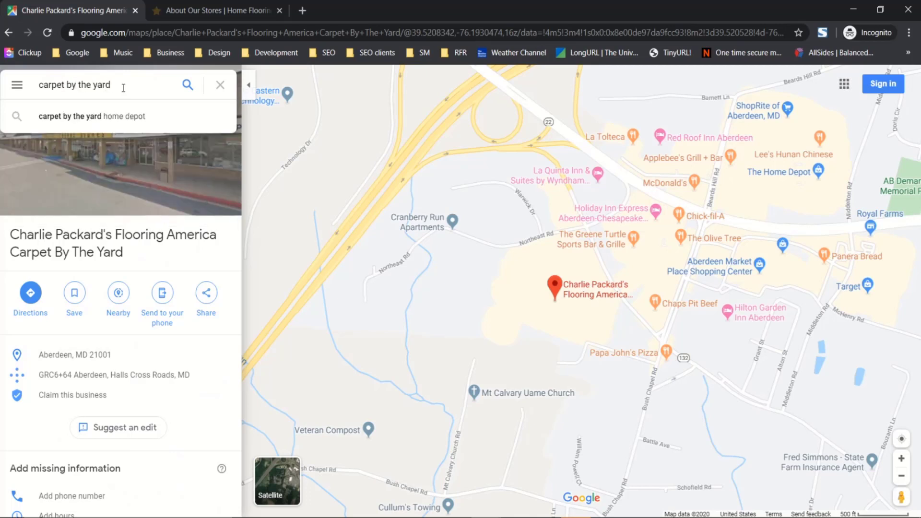
pyautogui.press('Return')
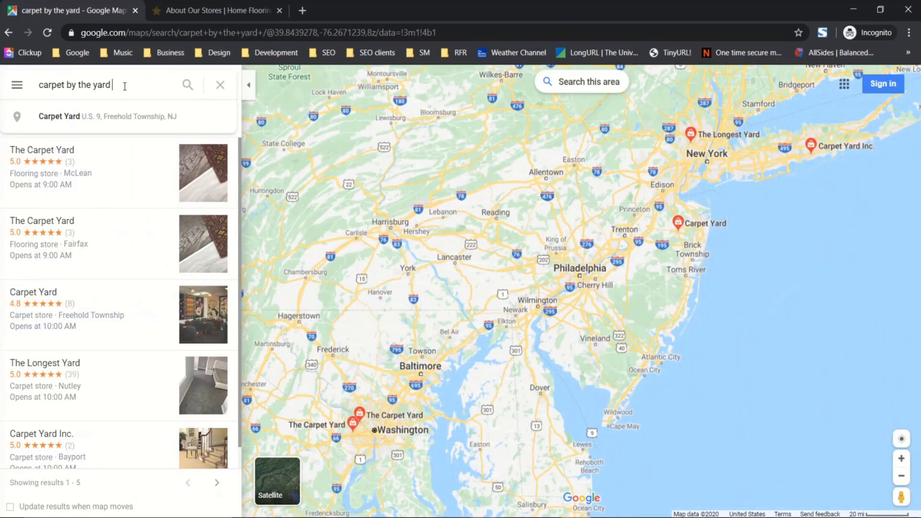
# - Refine the Maps search to "carpet by the yard md", look through the listed stores, and clear the search
pyautogui.click(124, 86)
pyautogui.write('md')
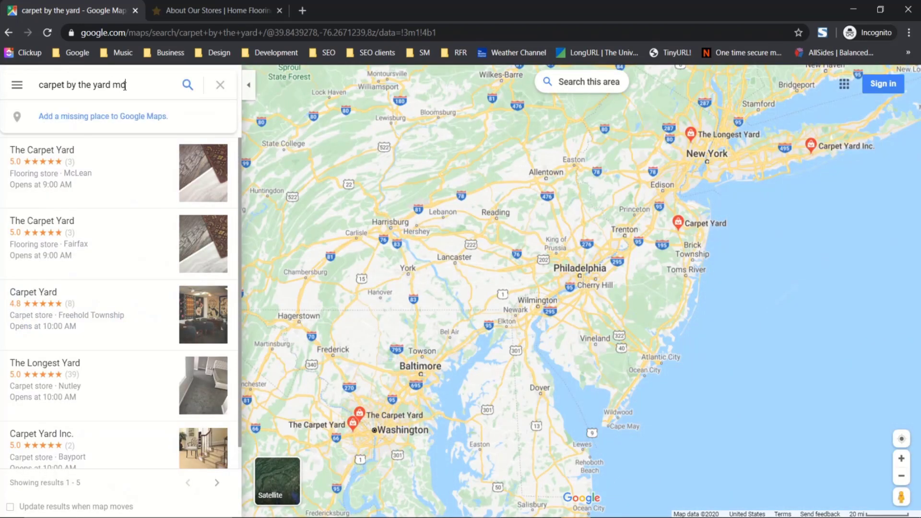
pyautogui.press('Return')
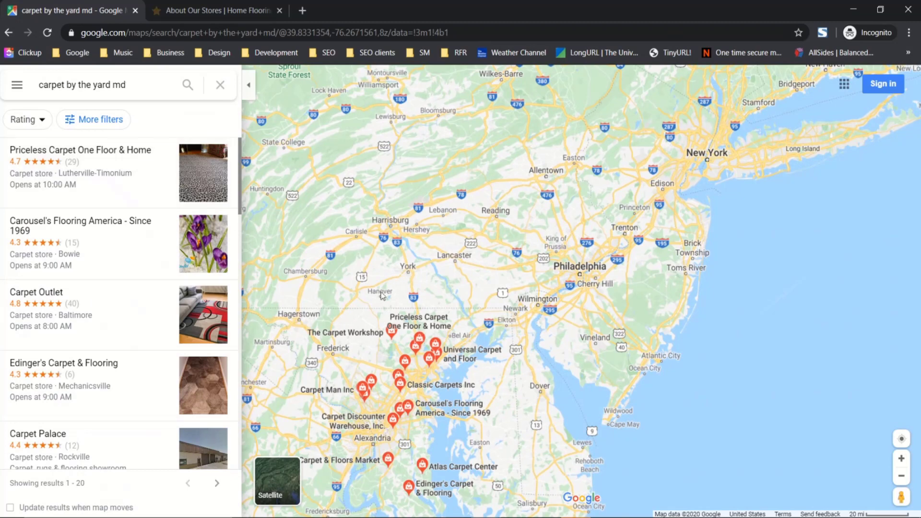
pyautogui.scroll(-9, 119, 259)
pyautogui.scroll(-10, 117, 259)
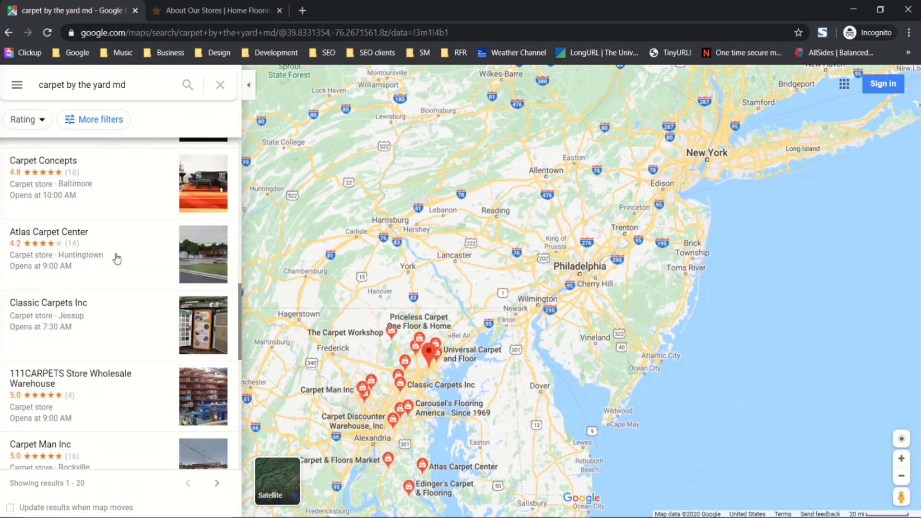
pyautogui.scroll(-2, 117, 259)
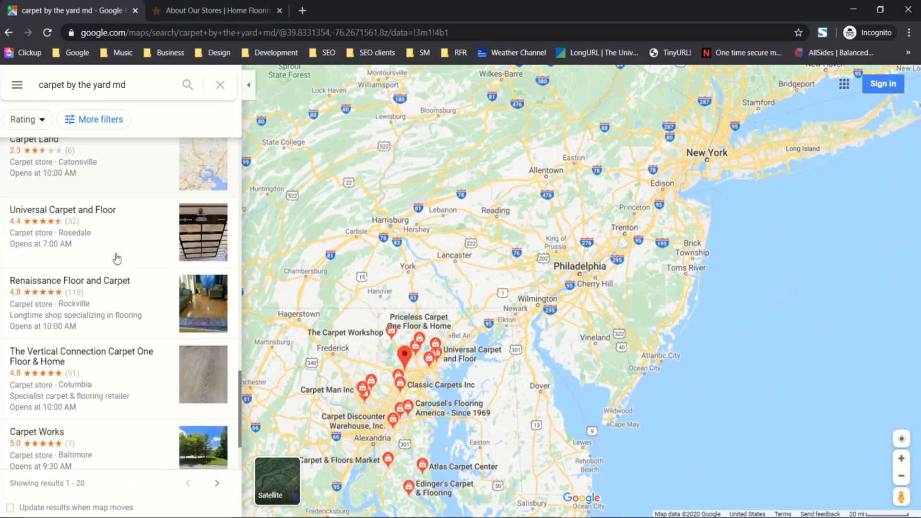
pyautogui.scroll(15, 117, 259)
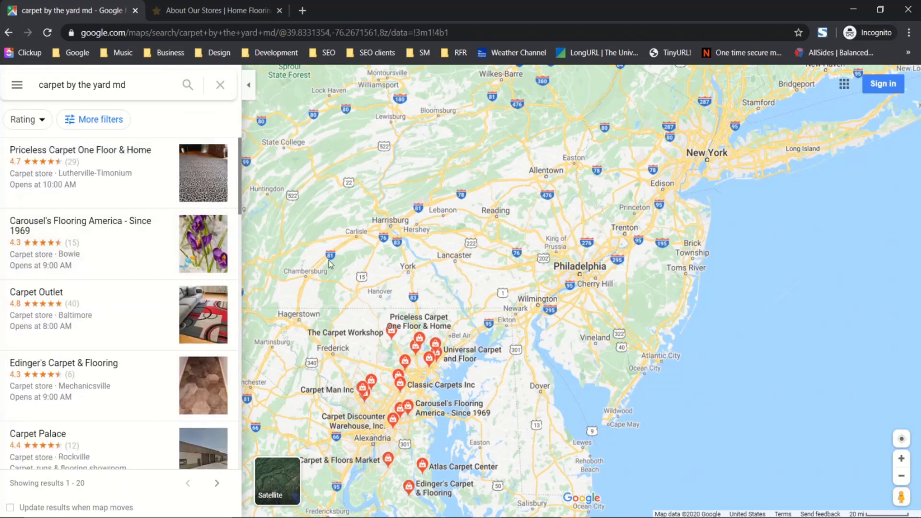
pyautogui.click(221, 84)
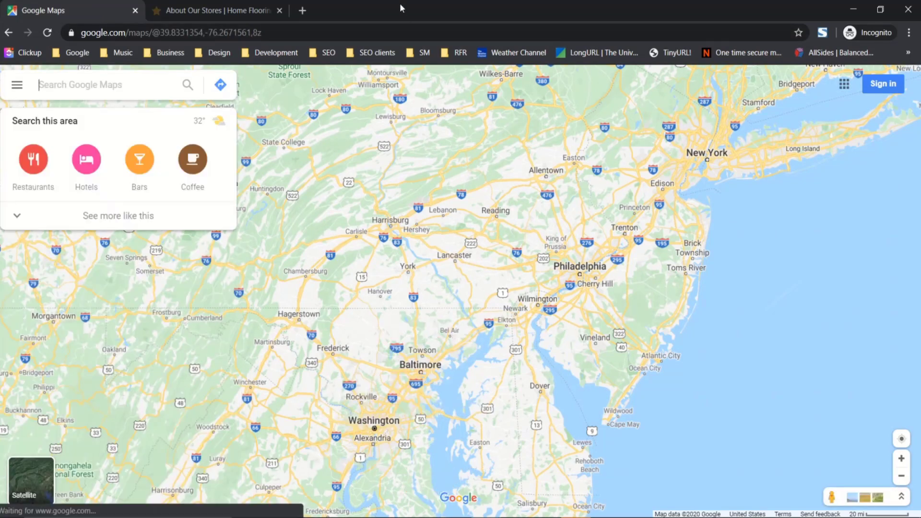
# - Return to the SEMrush Overview report and read the Google update note for Jan 14, 2020 on the visibility chart
pyautogui.click(168, 10)
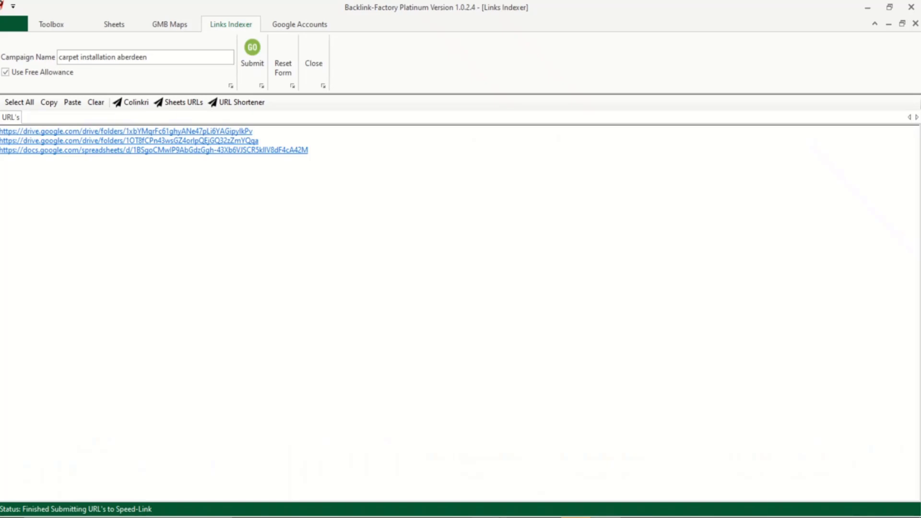
pyautogui.moveTo(487, 517)
pyautogui.click(494, 492)
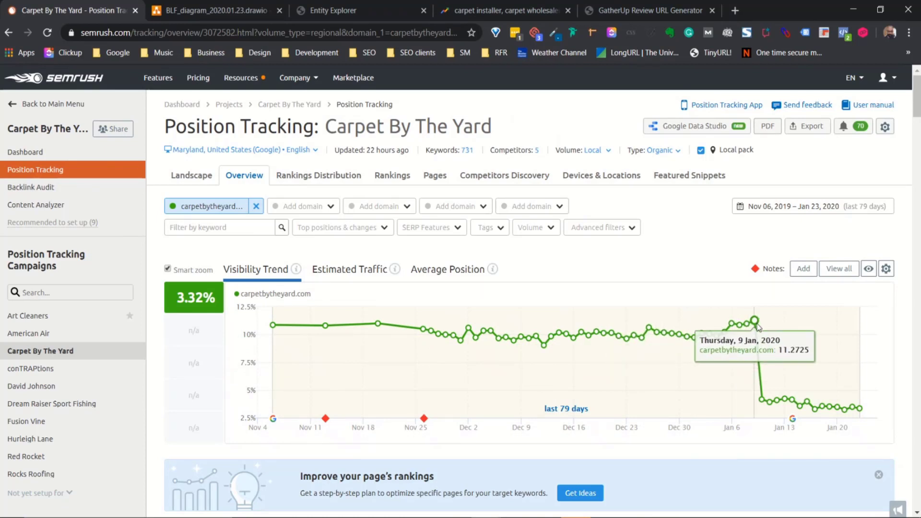
pyautogui.click(794, 421)
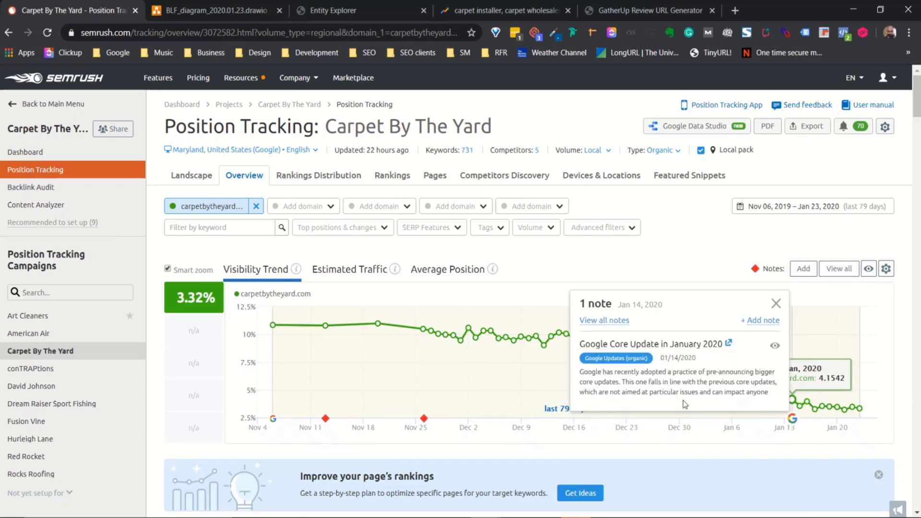
pyautogui.click(776, 304)
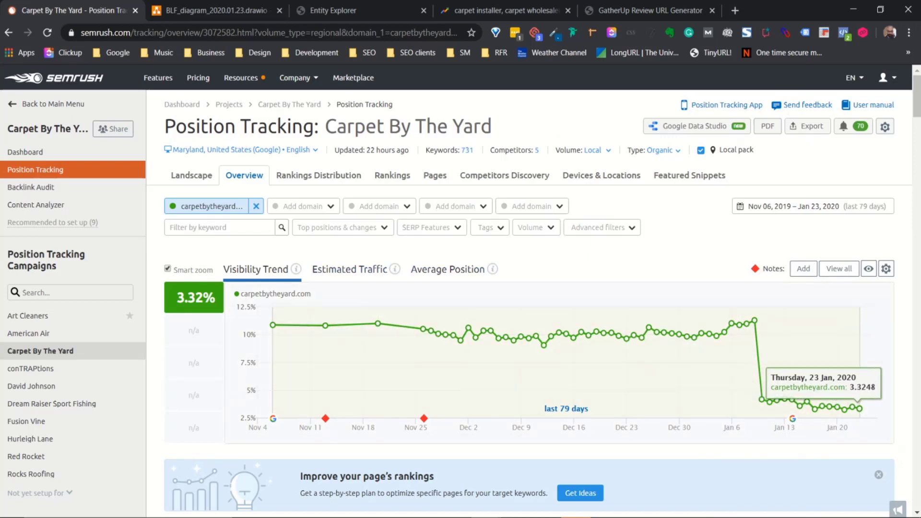
# - Dismiss the page improvement banner and examine the keyword positions in the Rankings Overview table
pyautogui.click(879, 475)
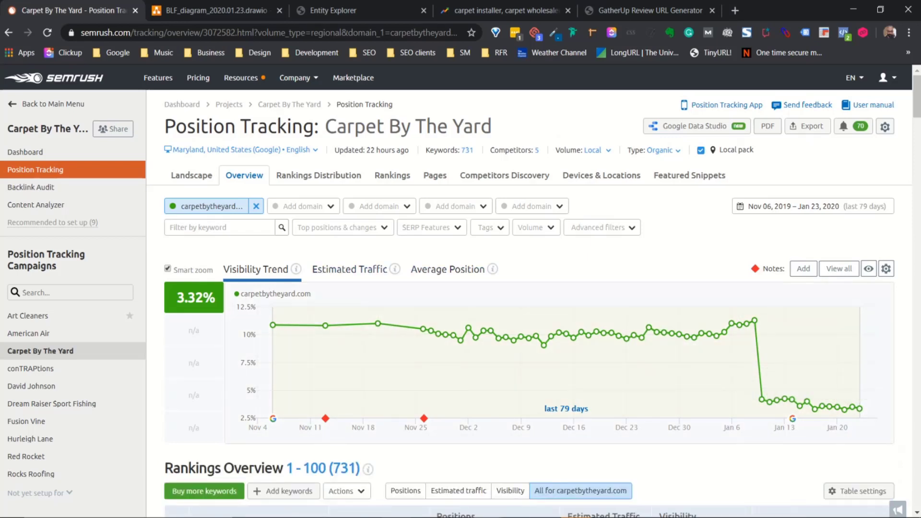
pyautogui.scroll(-5, 252, 379)
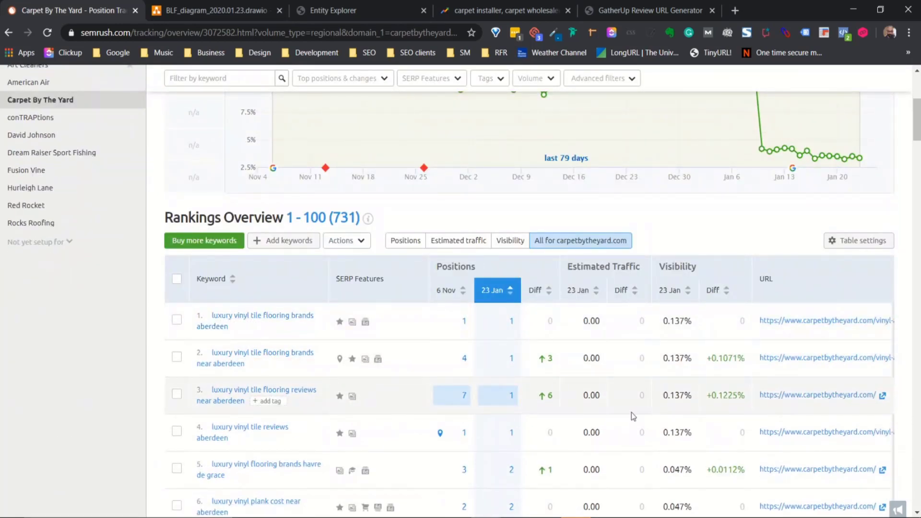
pyautogui.scroll(-3, 600, 407)
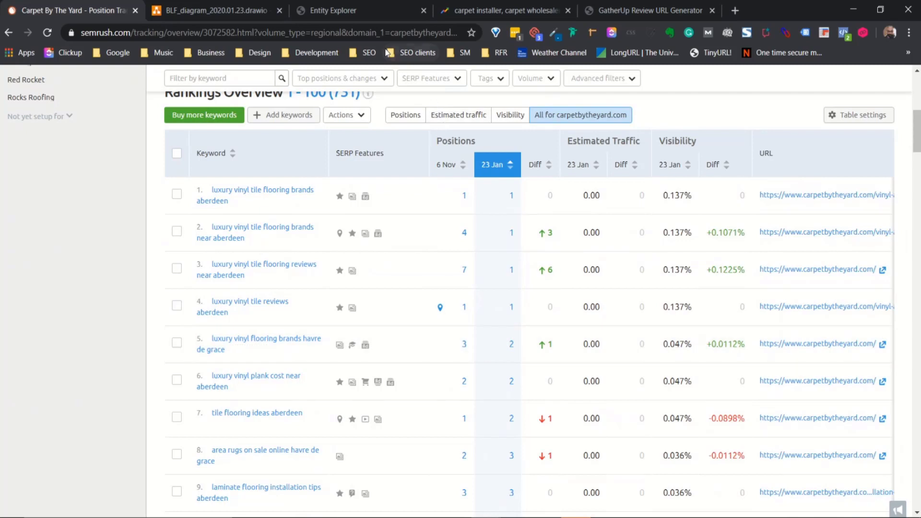
# - Search Entity Explorer for "carpet by the yard" to map its related entities
pyautogui.click(357, 10)
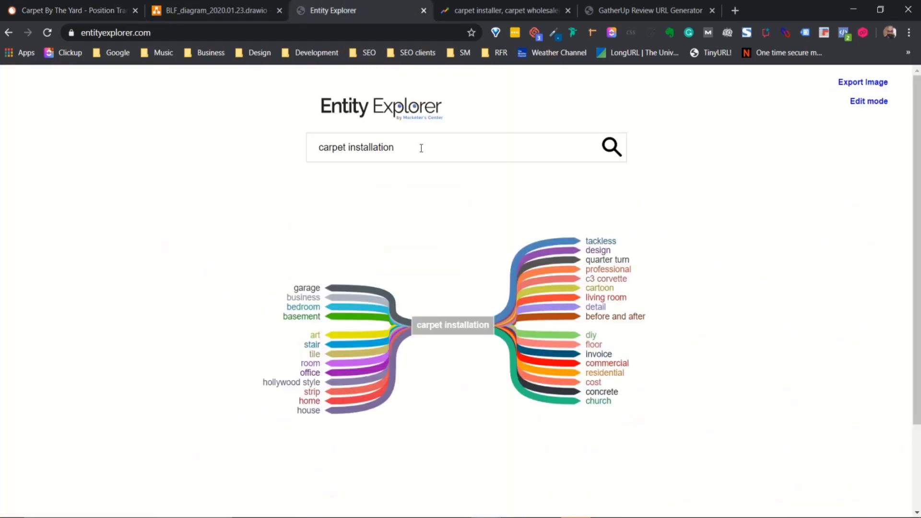
pyautogui.moveTo(421, 148); pyautogui.dragTo(297, 147)
pyautogui.write('carpet')
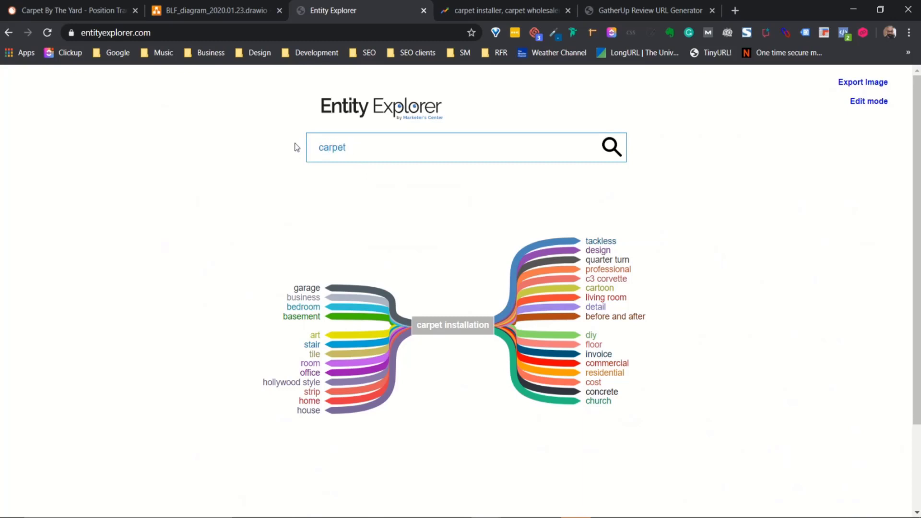
pyautogui.write(' by the yard')
pyautogui.press('Return')
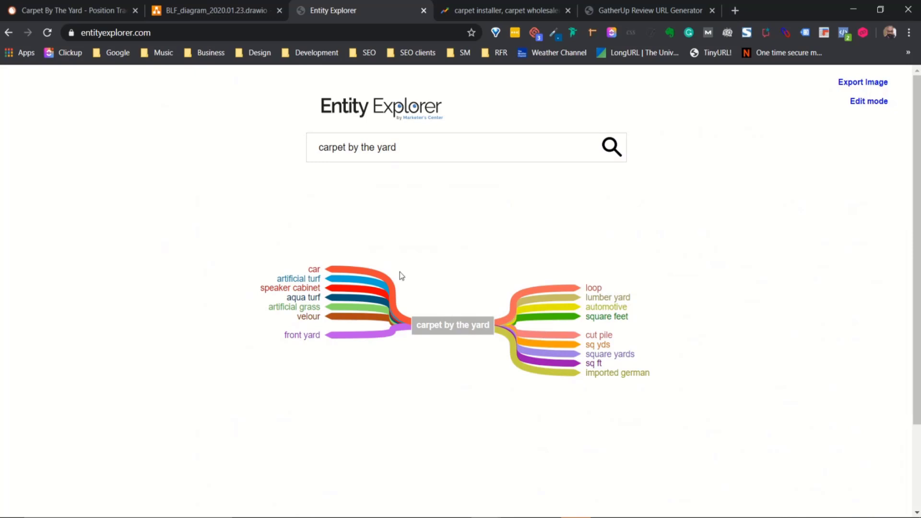
# - Narrow the Entity Explorer search to "carpet by the yard md"
pyautogui.click(423, 150)
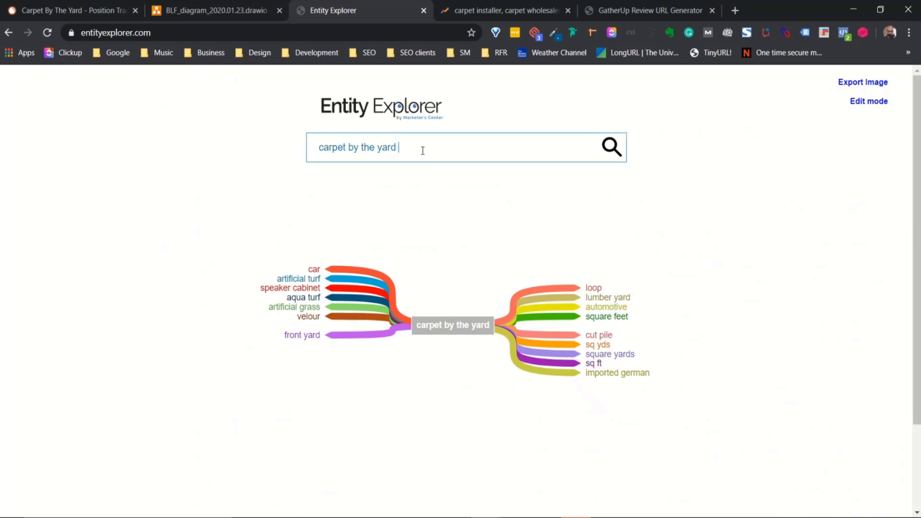
pyautogui.write('md')
pyautogui.press('Return')
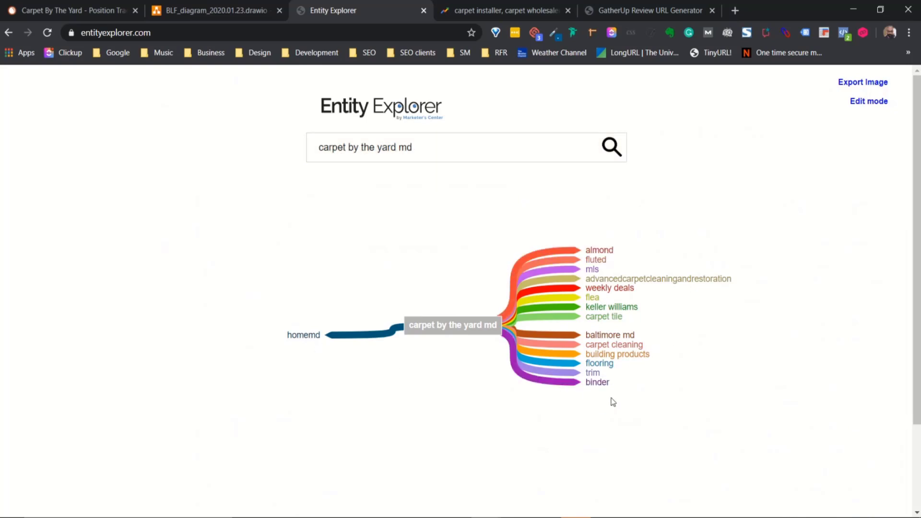
# - Move the keller williams, flea and mls nodes to the opposite side of the map, above homemd
pyautogui.click(578, 308)
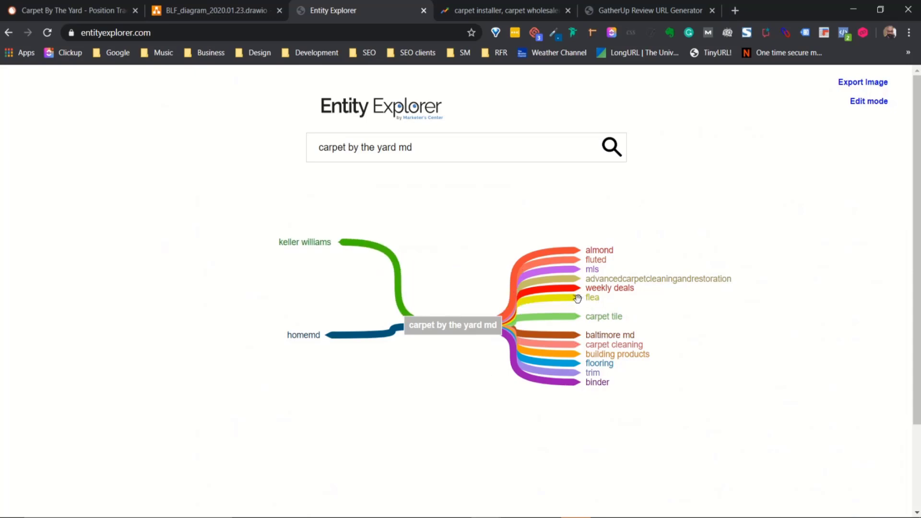
pyautogui.moveTo(578, 299); pyautogui.dragTo(339, 263)
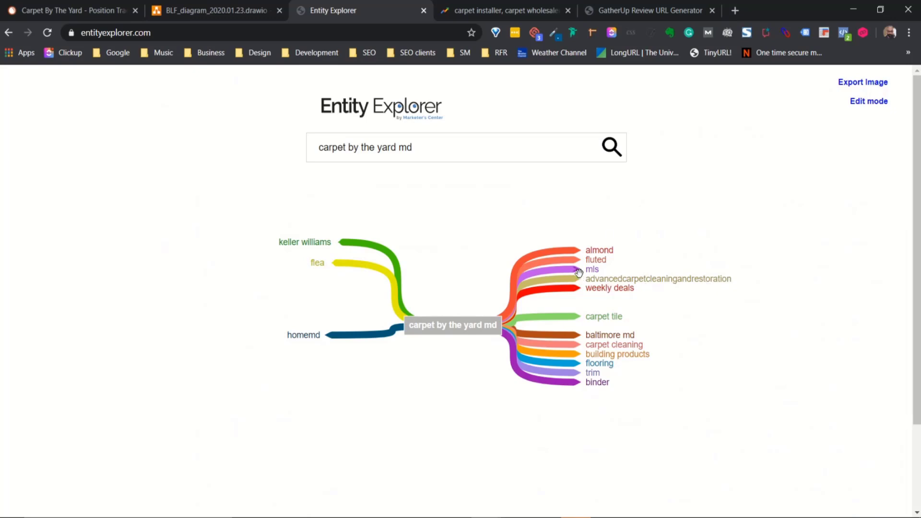
pyautogui.moveTo(577, 270); pyautogui.dragTo(342, 230)
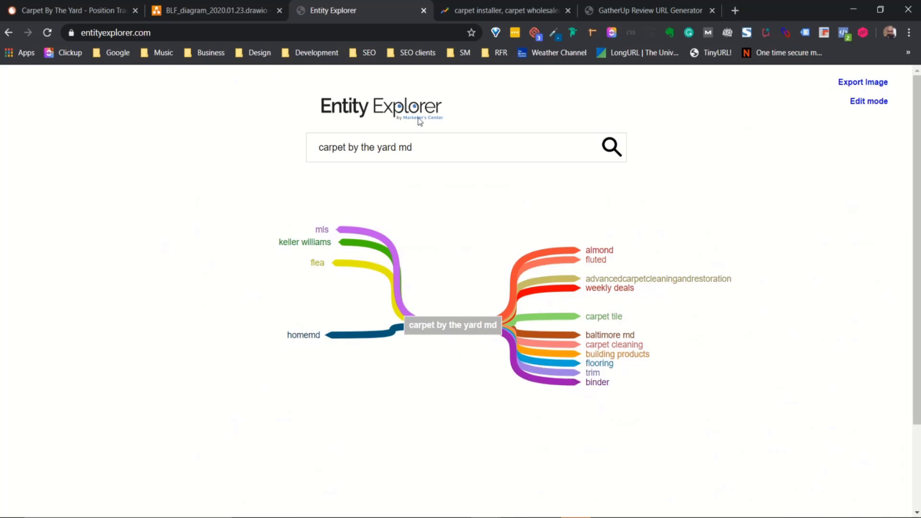
# - Replace the Entity Explorer query with "backlink factory" and run the search
pyautogui.tripleClick(423, 145)
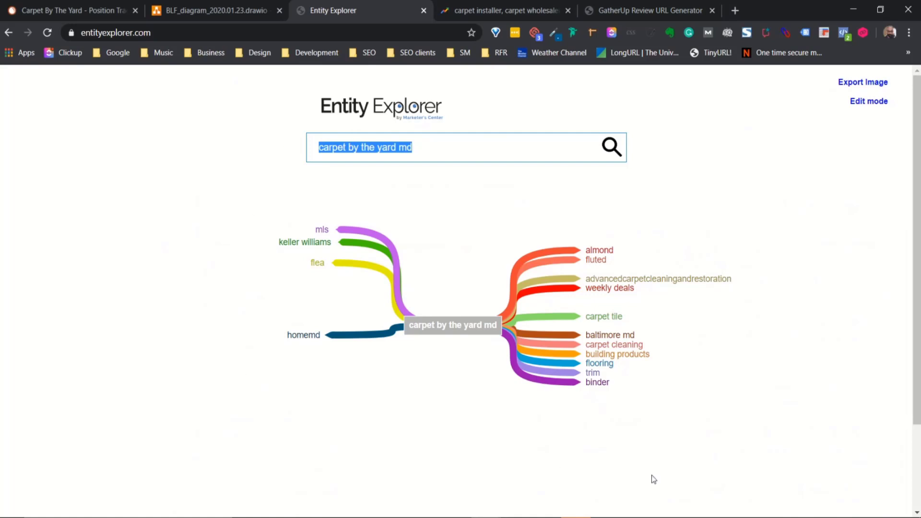
pyautogui.click(446, 153)
pyautogui.moveTo(446, 153); pyautogui.dragTo(215, 145)
pyautogui.write('backlink factory')
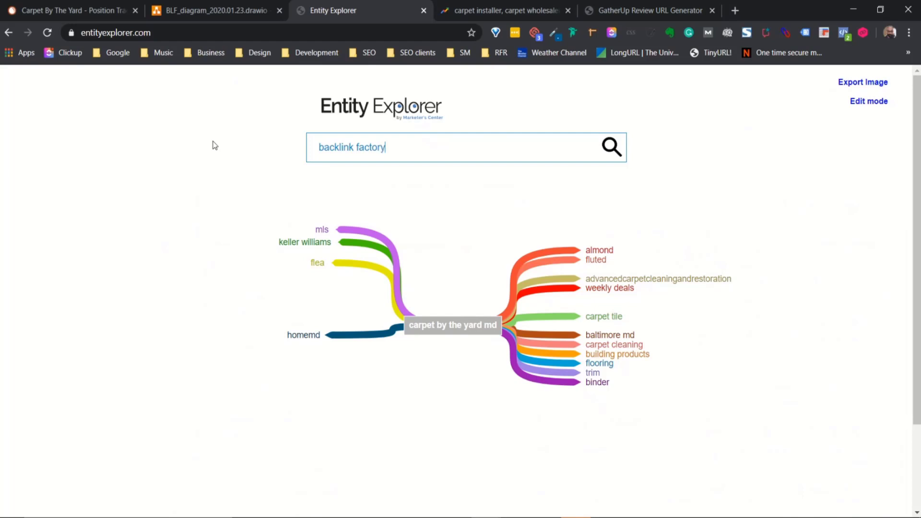
pyautogui.press('Return')
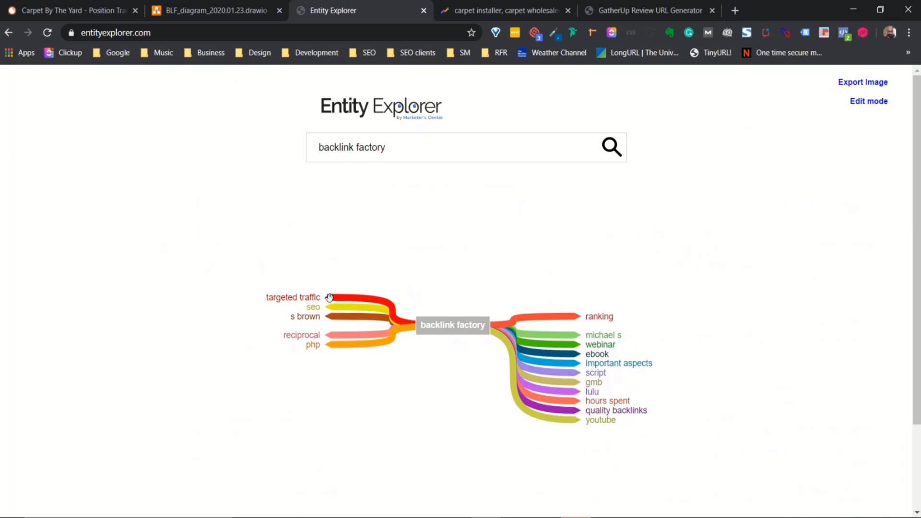
# - Spread out the backlink factory map by moving the targeted traffic and seo nodes upward and the php node downward
pyautogui.moveTo(329, 297); pyautogui.dragTo(298, 230)
pyautogui.moveTo(327, 305); pyautogui.dragTo(292, 271)
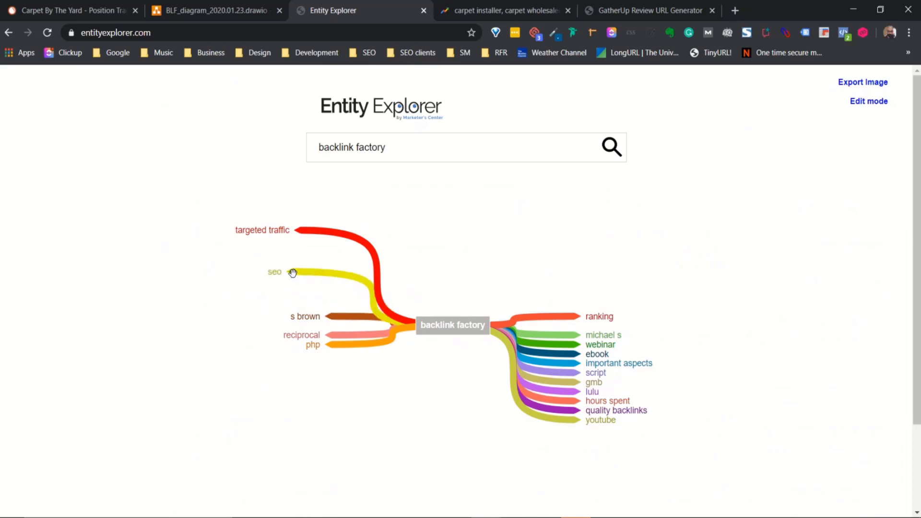
pyautogui.moveTo(333, 346); pyautogui.dragTo(274, 396)
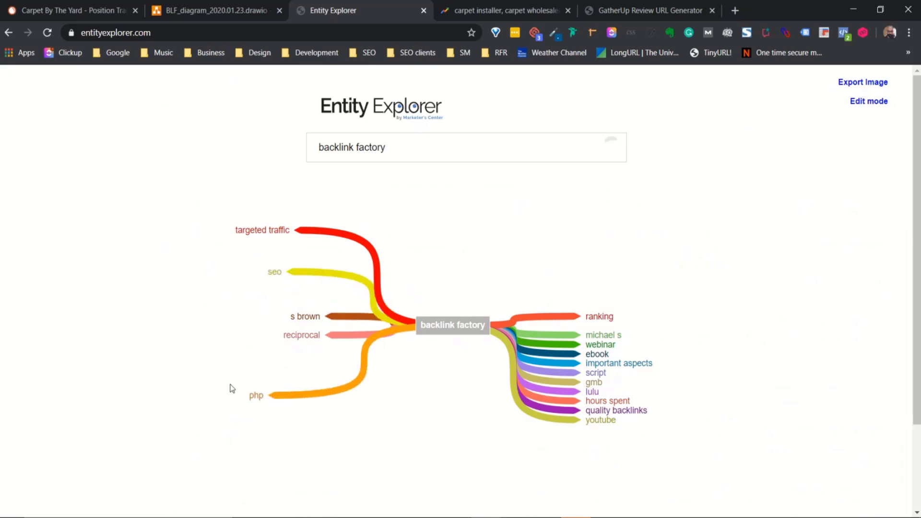
# - Expand the seo node and the ranking node under quality backlinks into their related entities
pyautogui.click(293, 272)
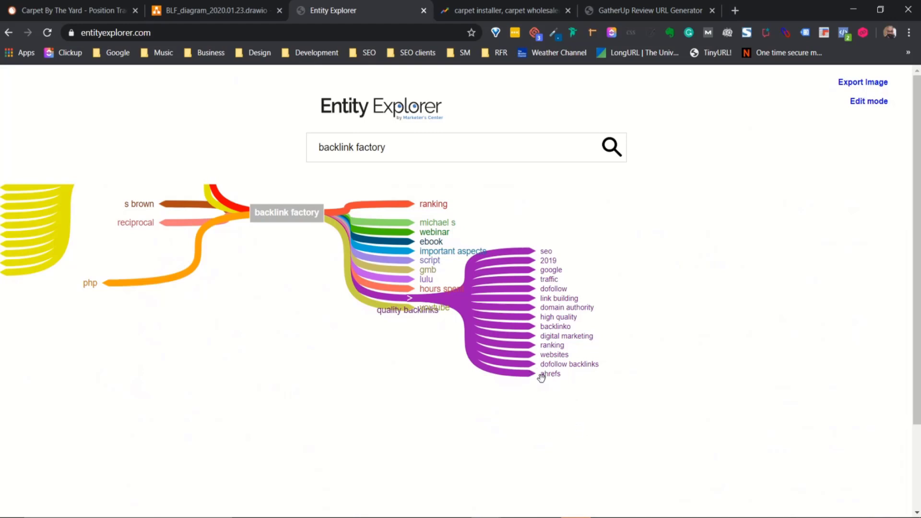
pyautogui.click(531, 346)
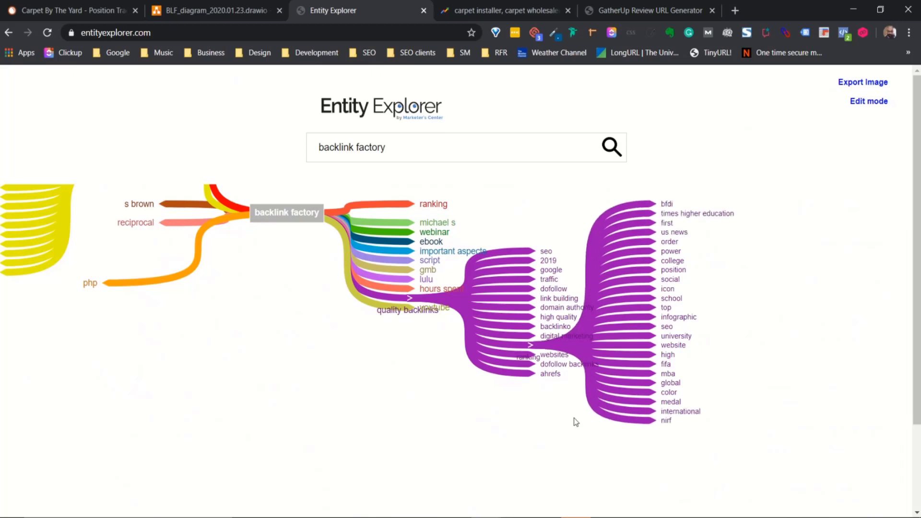
pyautogui.click(528, 345)
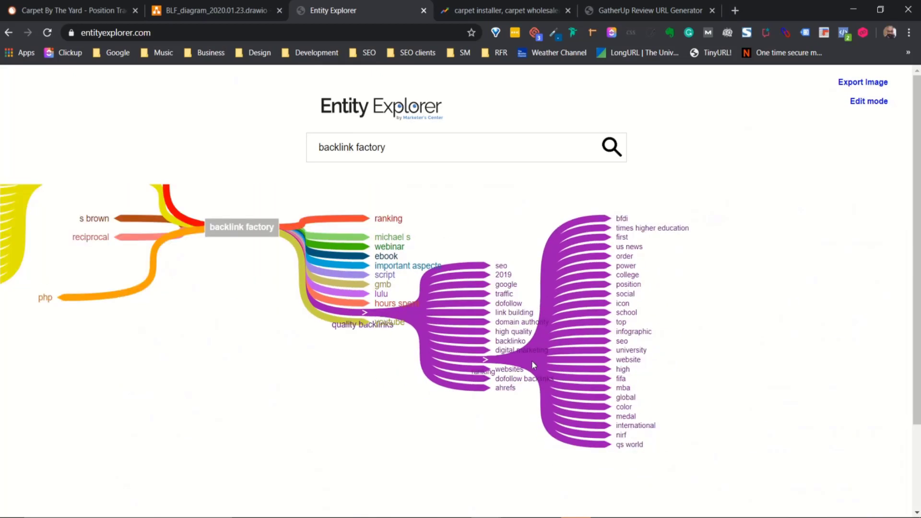
# - Prune the ranking node from the quality backlinks branch and the node directly above reciprocal from the map
pyautogui.scroll(-3, 531, 361)
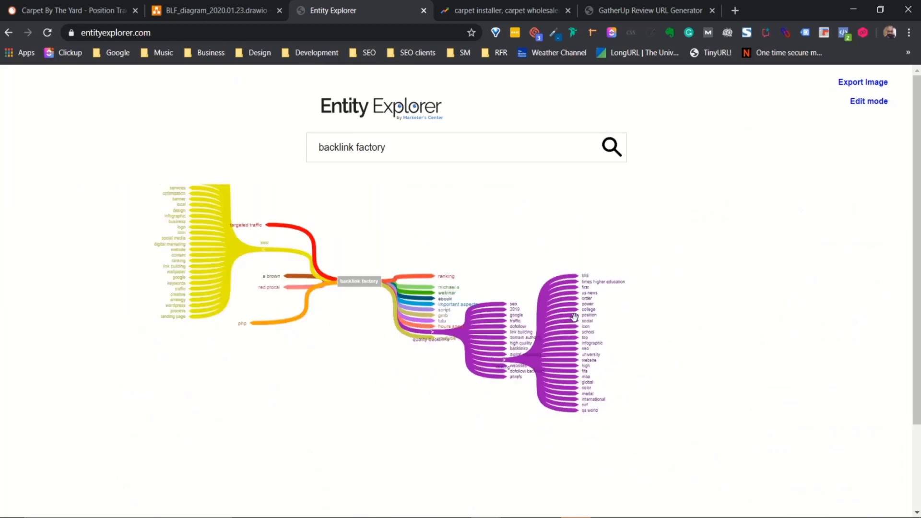
pyautogui.click(502, 360)
pyautogui.moveTo(503, 360)
pyautogui.click(496, 361)
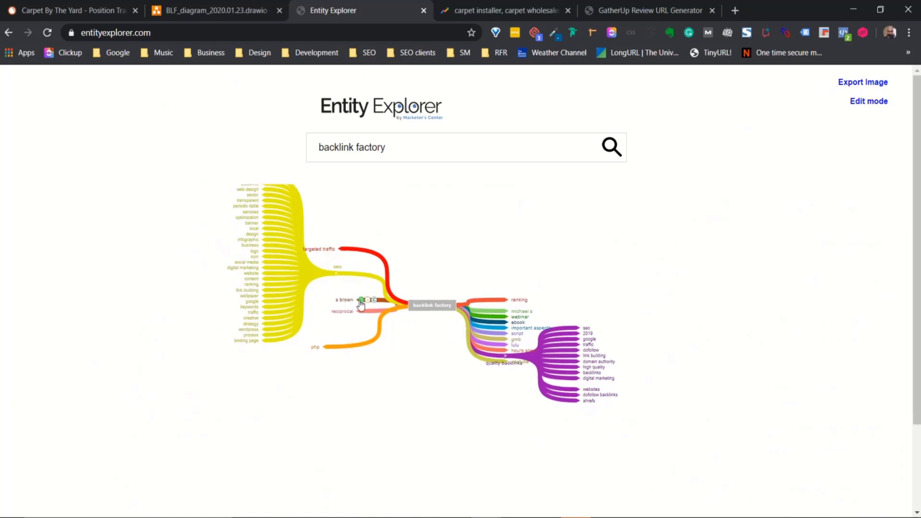
pyautogui.click(367, 300)
pyautogui.moveTo(358, 311)
pyautogui.scroll(5, 402, 355)
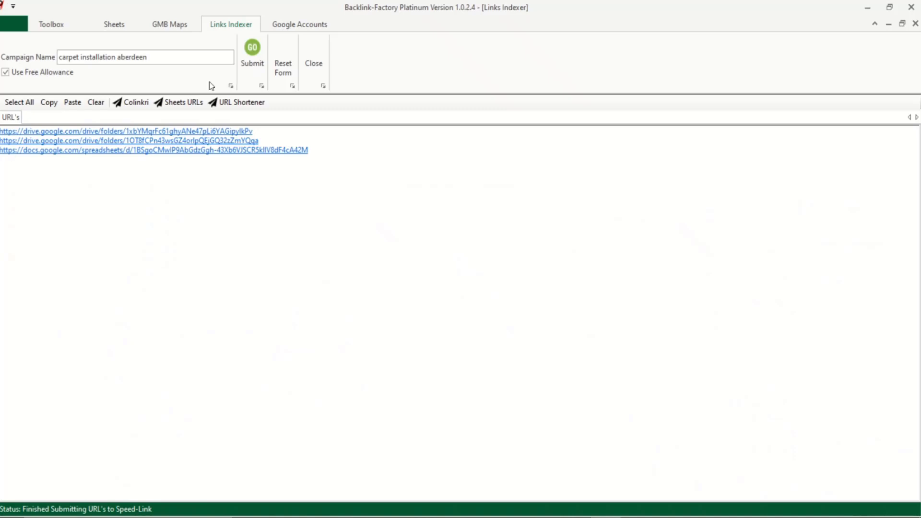
# - Switch to Backlink-Factory and review the Google Maps URL list in the Sheets project's keyword setup
pyautogui.click(116, 26)
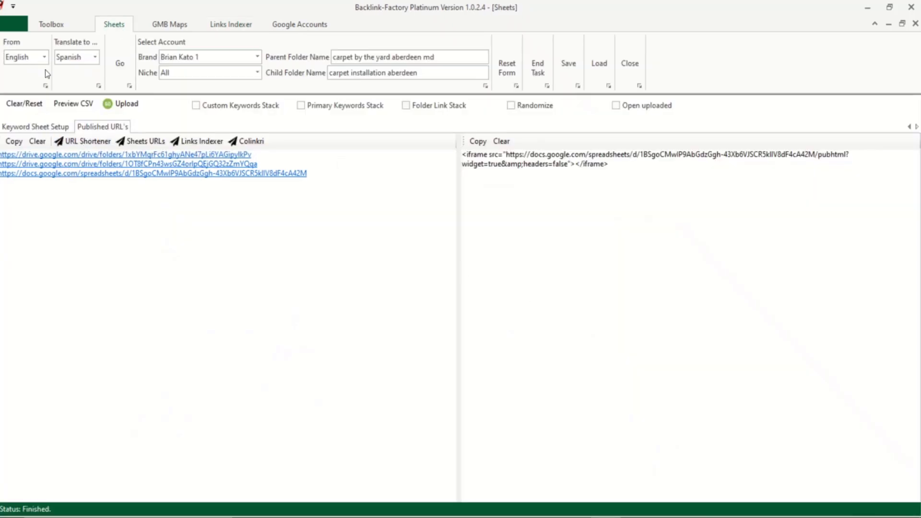
pyautogui.click(24, 127)
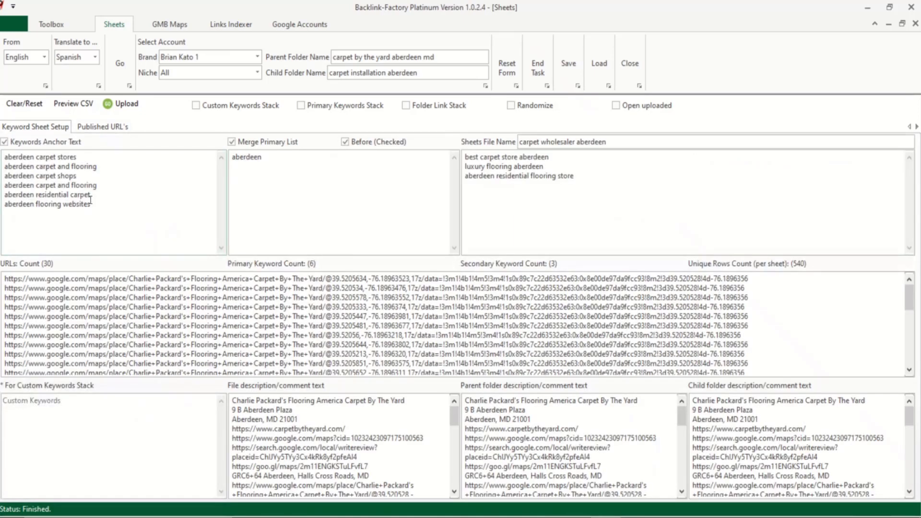
pyautogui.click(502, 344)
pyautogui.moveTo(502, 344); pyautogui.dragTo(249, 278)
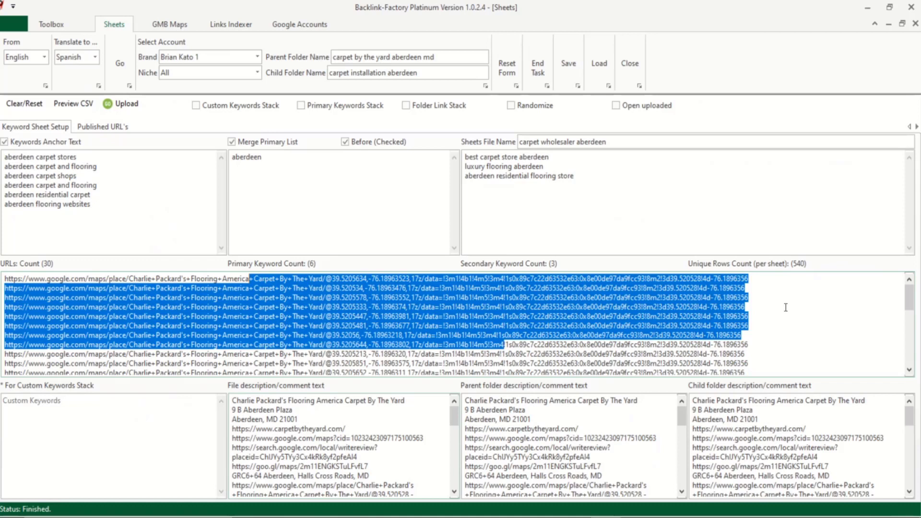
pyautogui.scroll(-2, 435, 345)
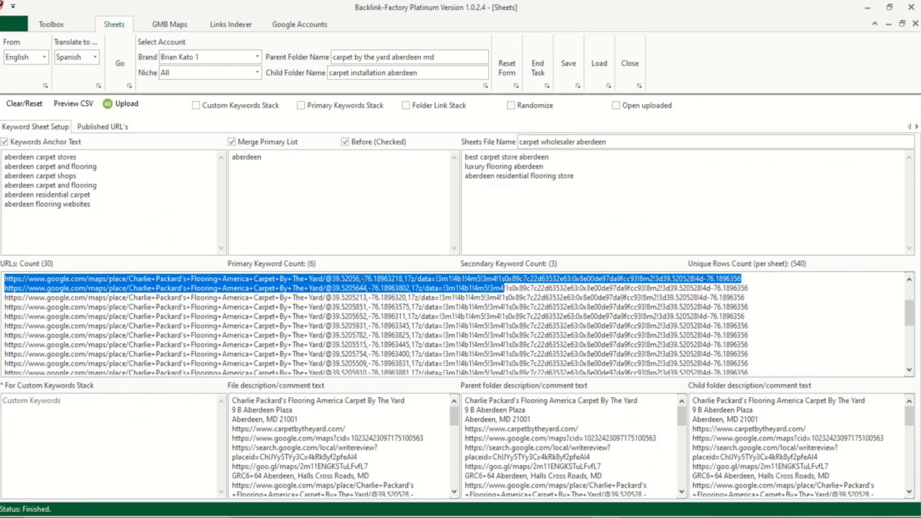
pyautogui.click(319, 326)
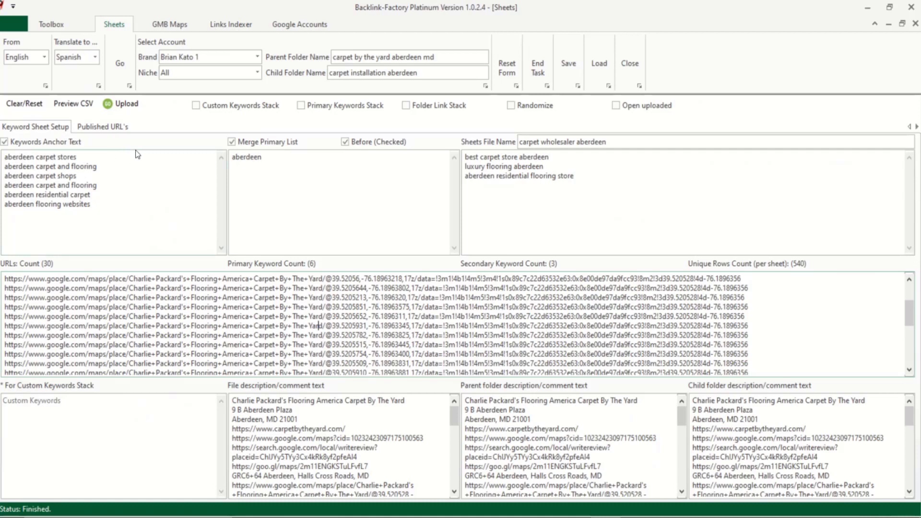
# - Enable the Randomize option and shuffle the primary keyword list twice
pyautogui.click(519, 110)
pyautogui.rightClick(69, 179)
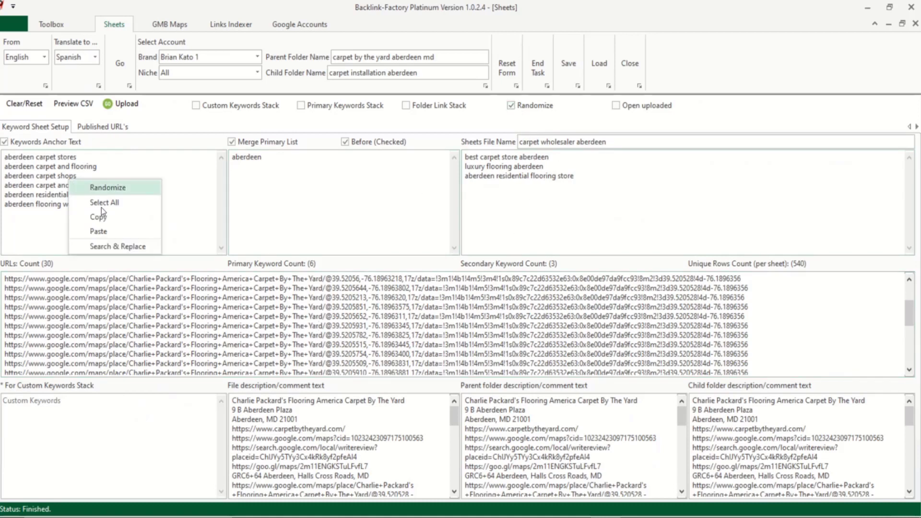
pyautogui.click(91, 187)
pyautogui.rightClick(50, 176)
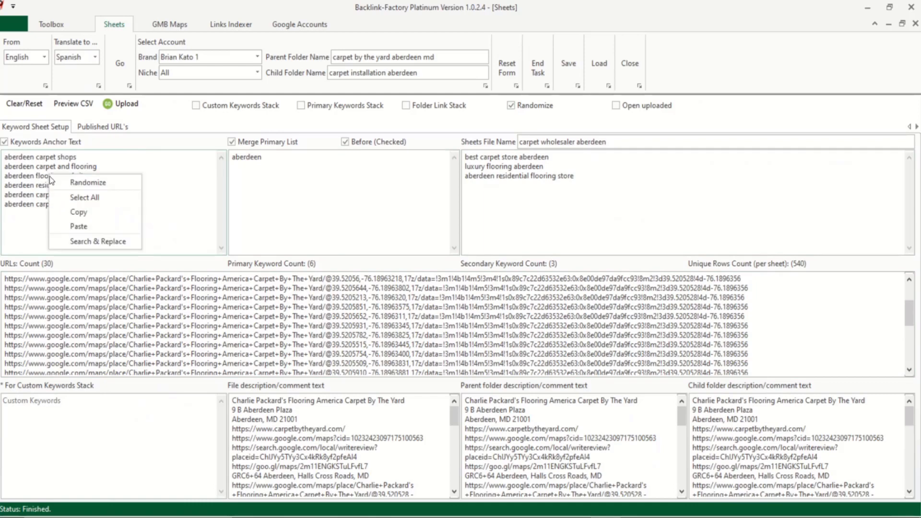
pyautogui.click(86, 183)
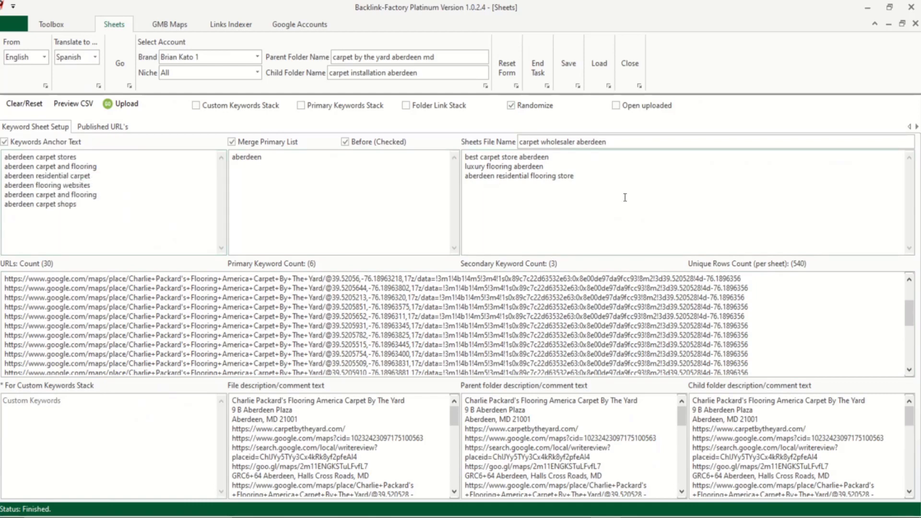
# - Randomize the order of the secondary keywords twice
pyautogui.rightClick(500, 169)
pyautogui.click(533, 177)
pyautogui.rightClick(506, 177)
pyautogui.click(540, 187)
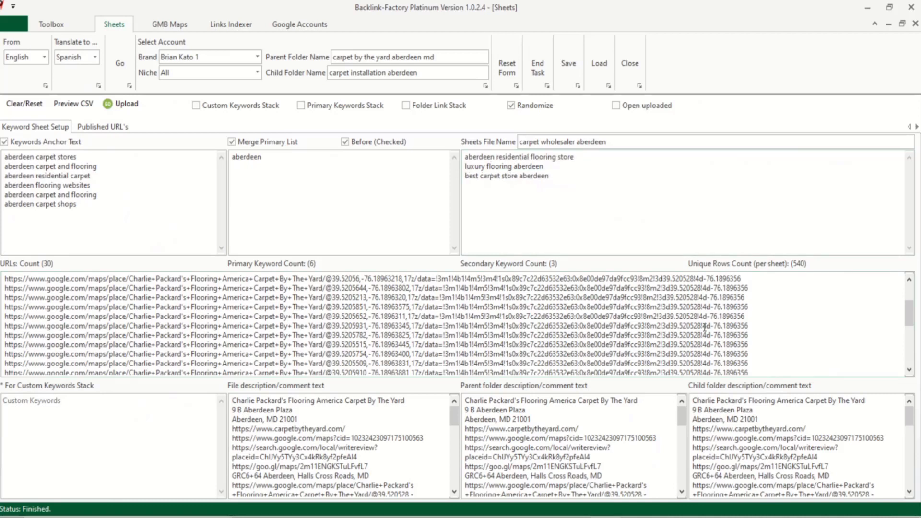
# - Disable the Randomize option and shuffle the order of the Google Maps URLs
pyautogui.click(511, 105)
pyautogui.rightClick(313, 324)
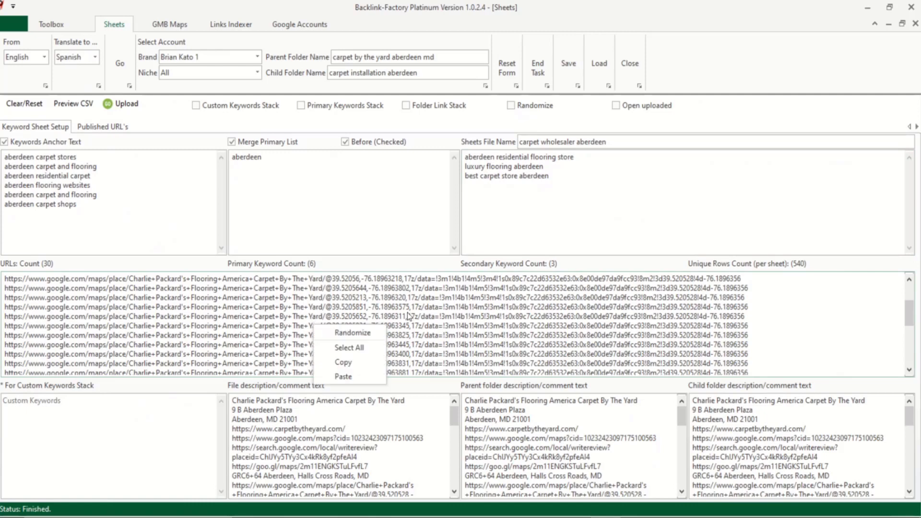
pyautogui.click(355, 333)
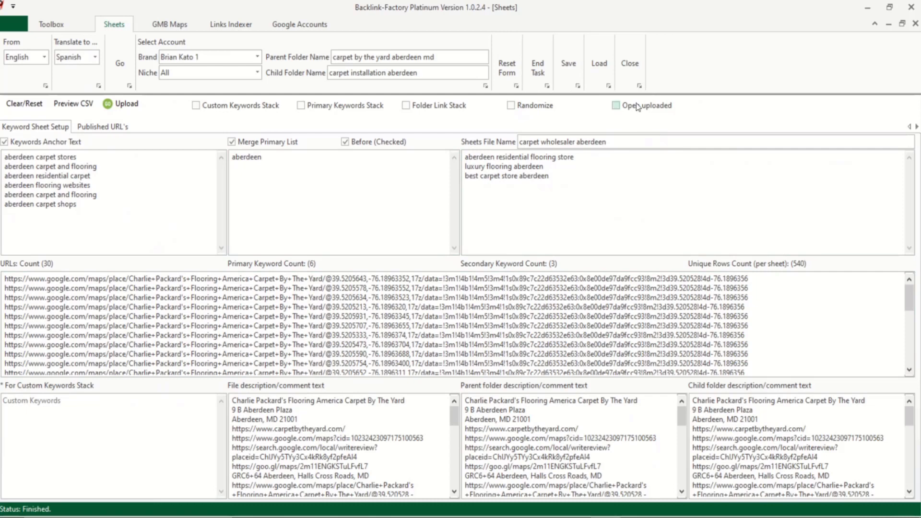
# - Close and reopen the Sheets tool, and clear the whole project form including the primary keywords
pyautogui.click(629, 60)
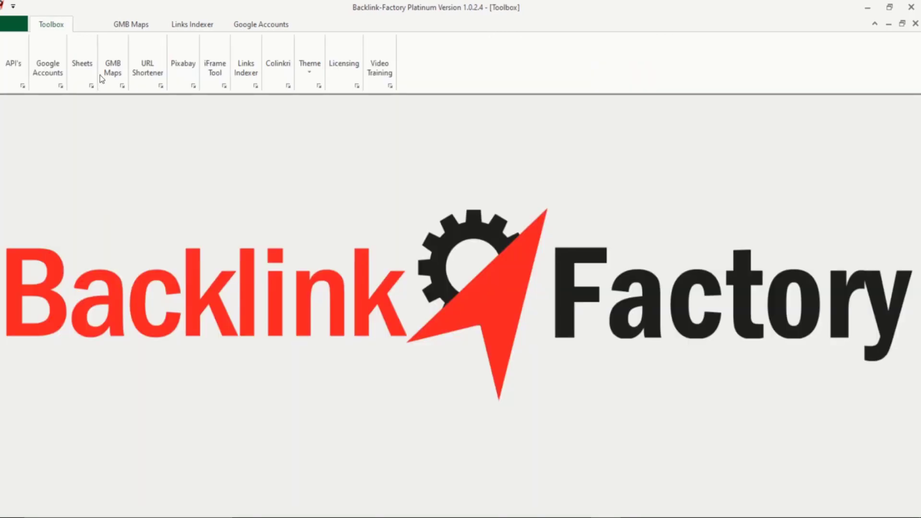
pyautogui.click(82, 66)
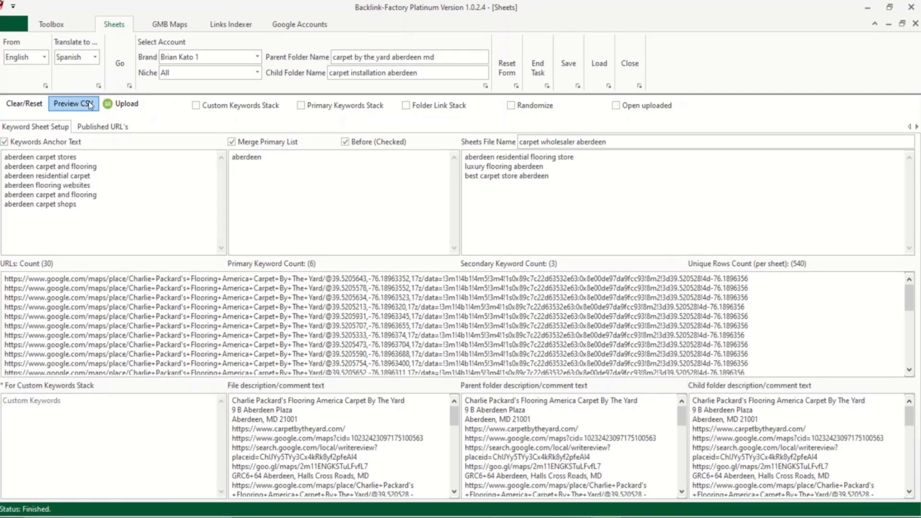
pyautogui.click(24, 103)
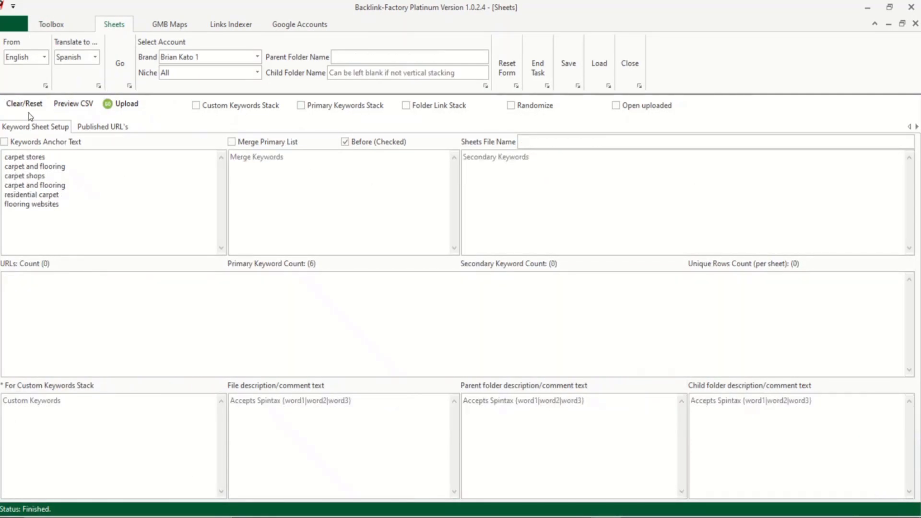
pyautogui.click(28, 111)
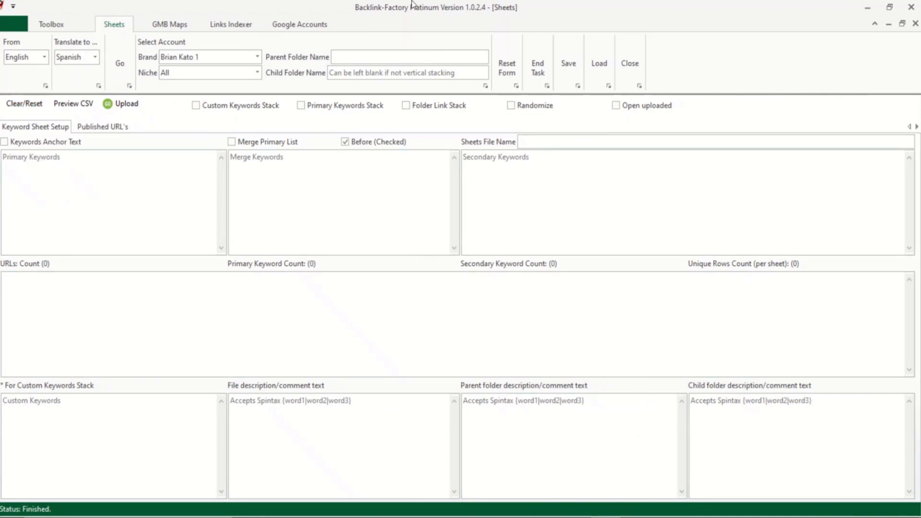
# - Load the saved "carpet by the yard aberdeen md" project into the Sheets form
pyautogui.click(595, 72)
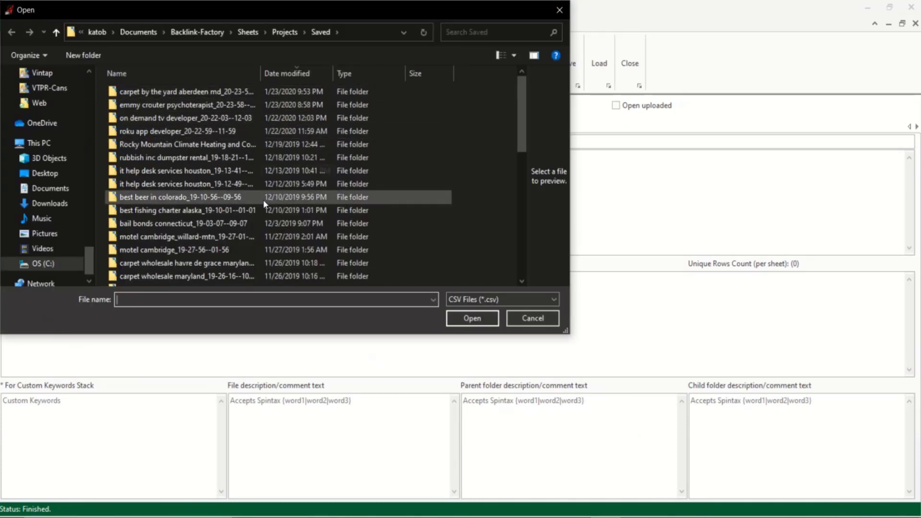
pyautogui.doubleClick(188, 92)
pyautogui.doubleClick(131, 93)
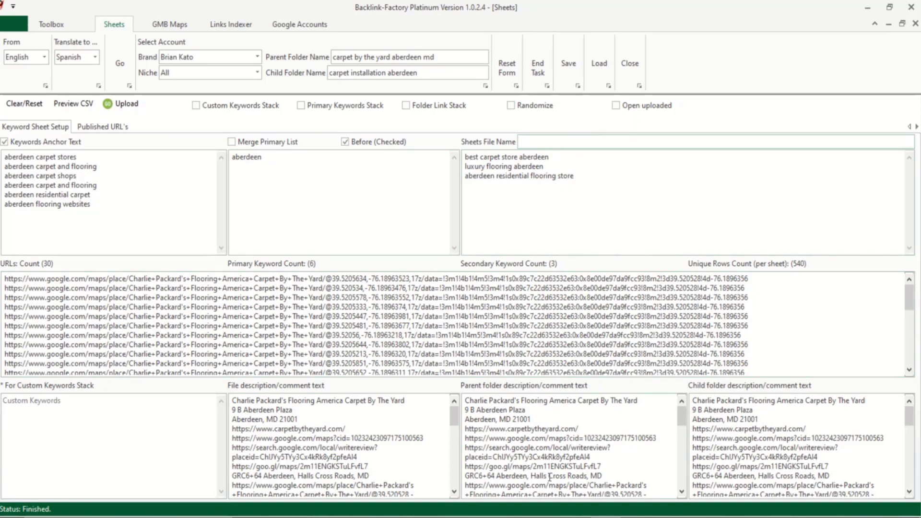
pyautogui.click(655, 335)
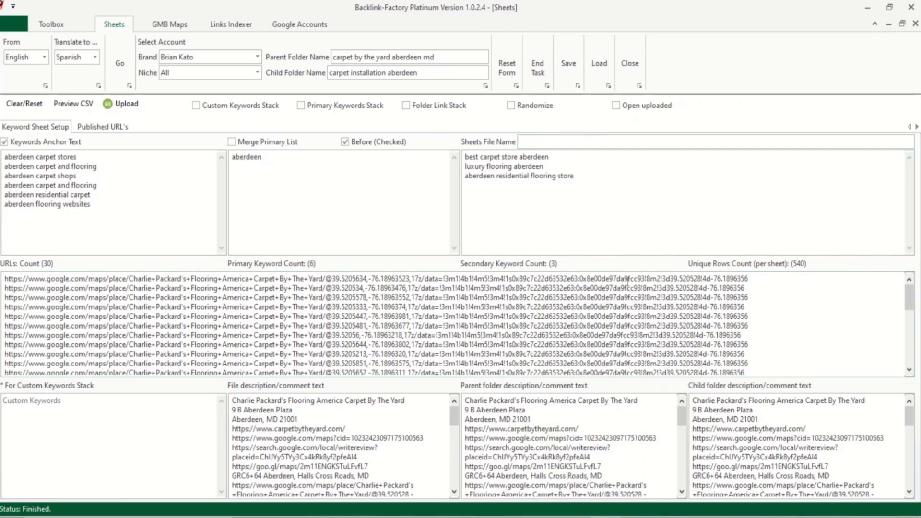